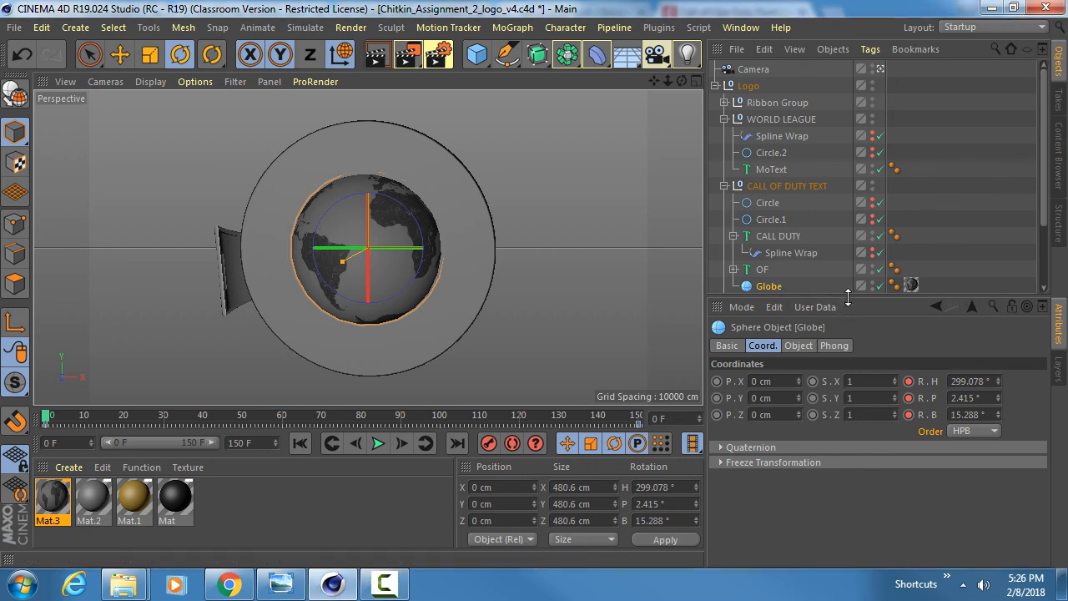
- Go to frame 150, check the CALL DUTY text and its Spline Wrap, and render a preview of the logo
drag(793, 299, 792, 389)
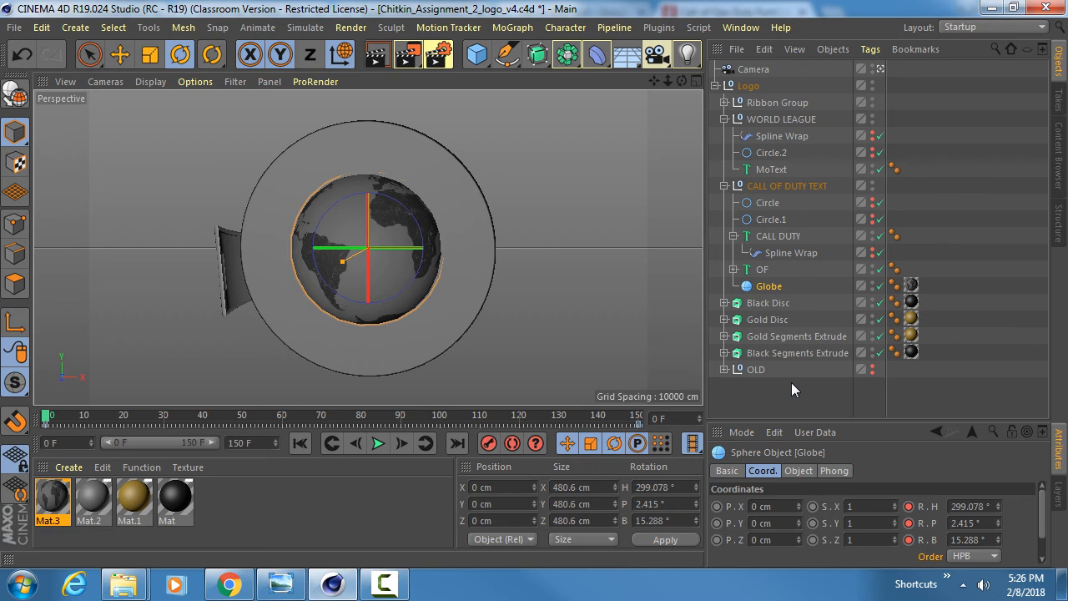
click(633, 415)
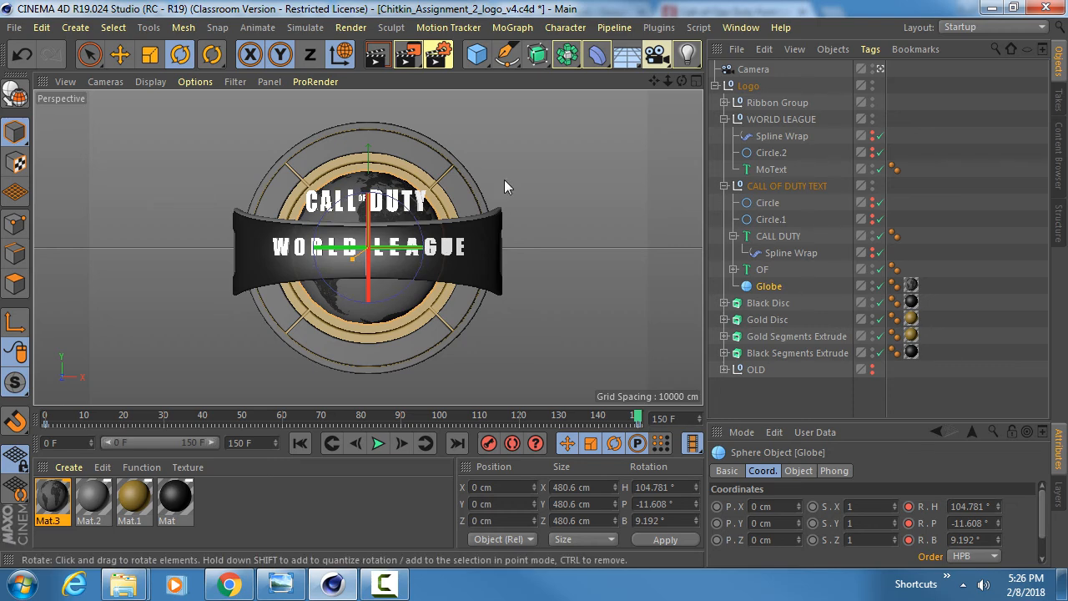
click(411, 201)
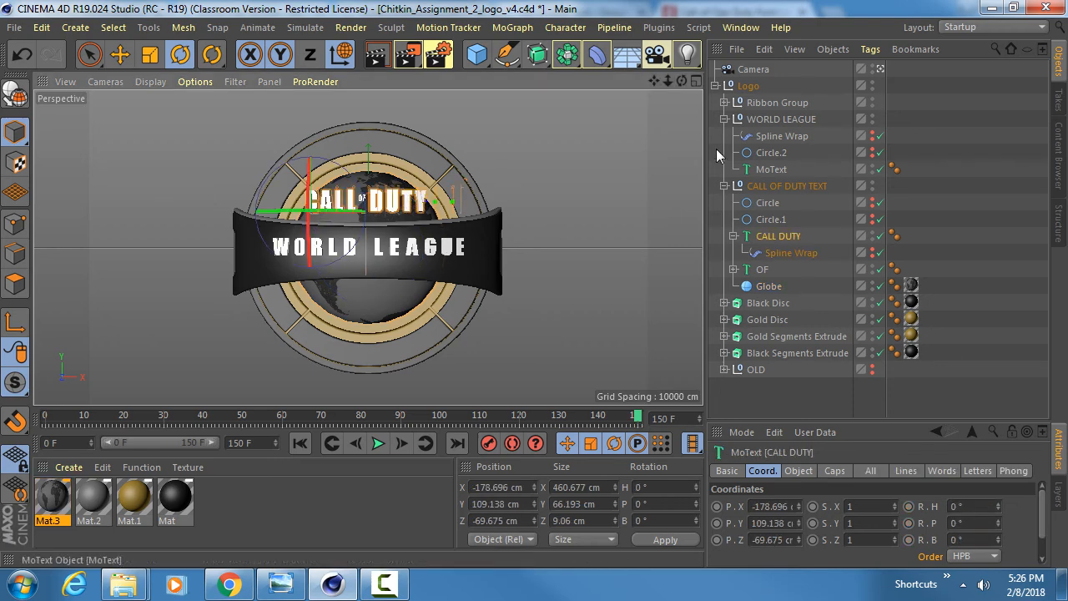
click(792, 252)
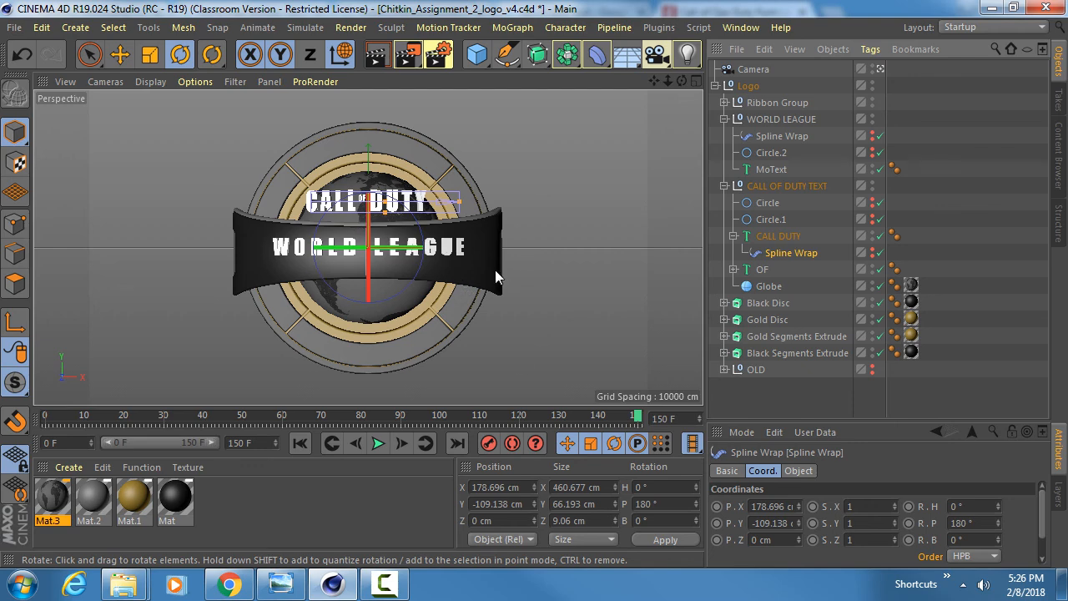
mouse_move(636, 417)
mouse_down()
mouse_move(513, 423)
mouse_move(647, 424)
mouse_move(476, 421)
mouse_move(651, 425)
mouse_up()
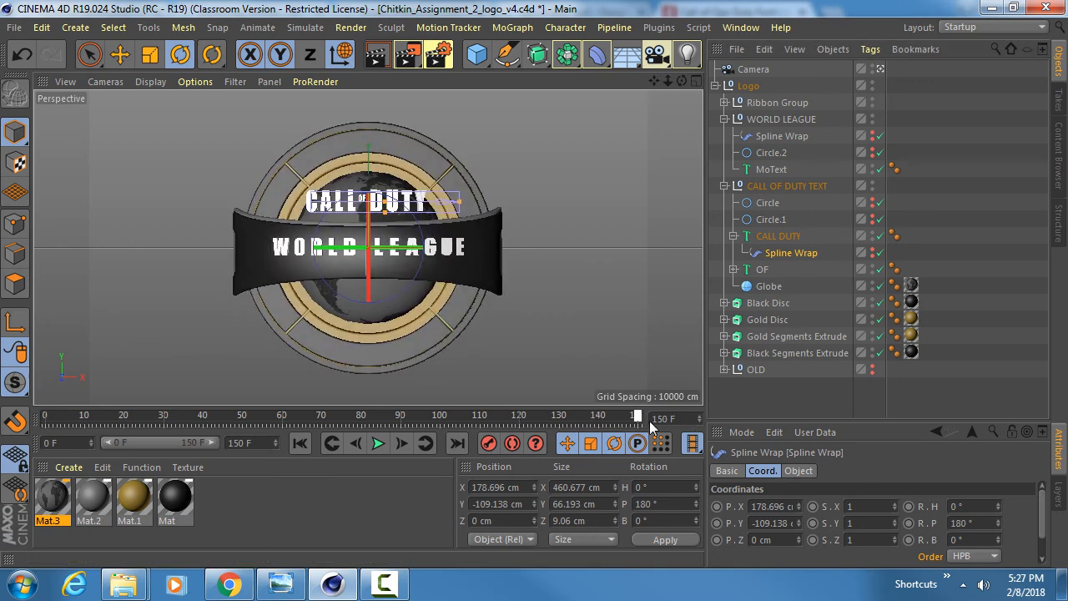
click(378, 56)
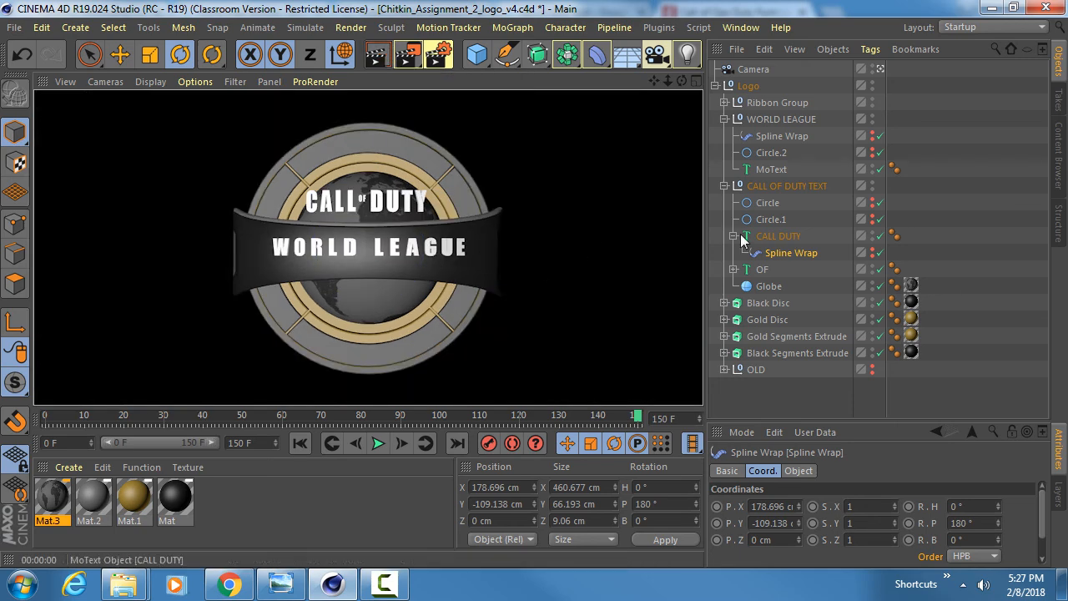
- Leave the scene camera's view and add an area light to the scene
click(880, 69)
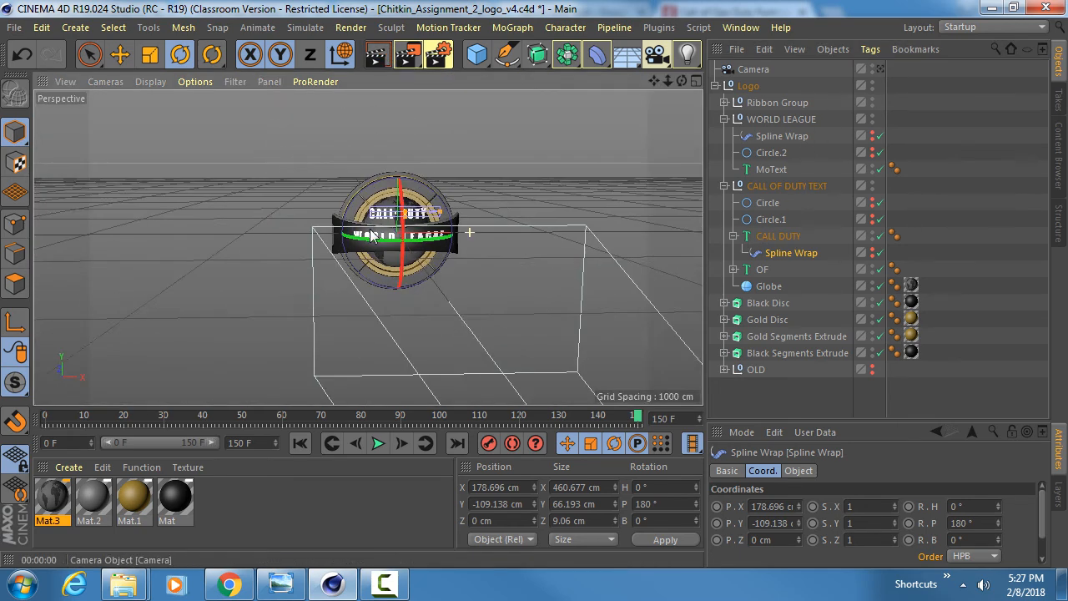
alt+drag(426, 228, 451, 299)
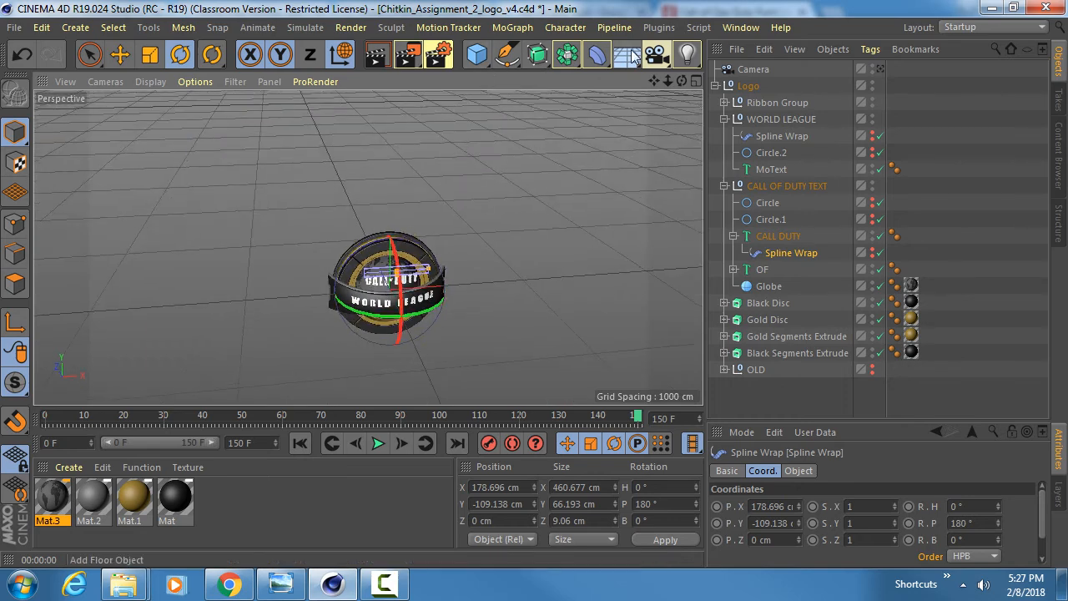
click(686, 55)
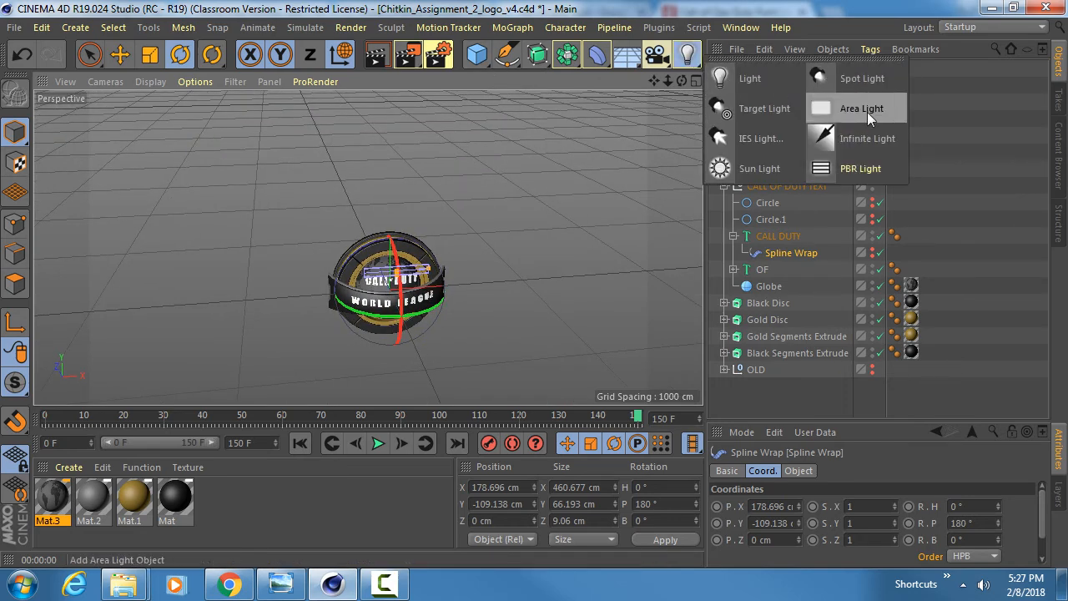
click(735, 78)
- Place the light above and in front of the logo, at about Y 1207 cm and Z -994 cm, with a pitch of about -45°
alt+drag(386, 254, 542, 242)
key(e)
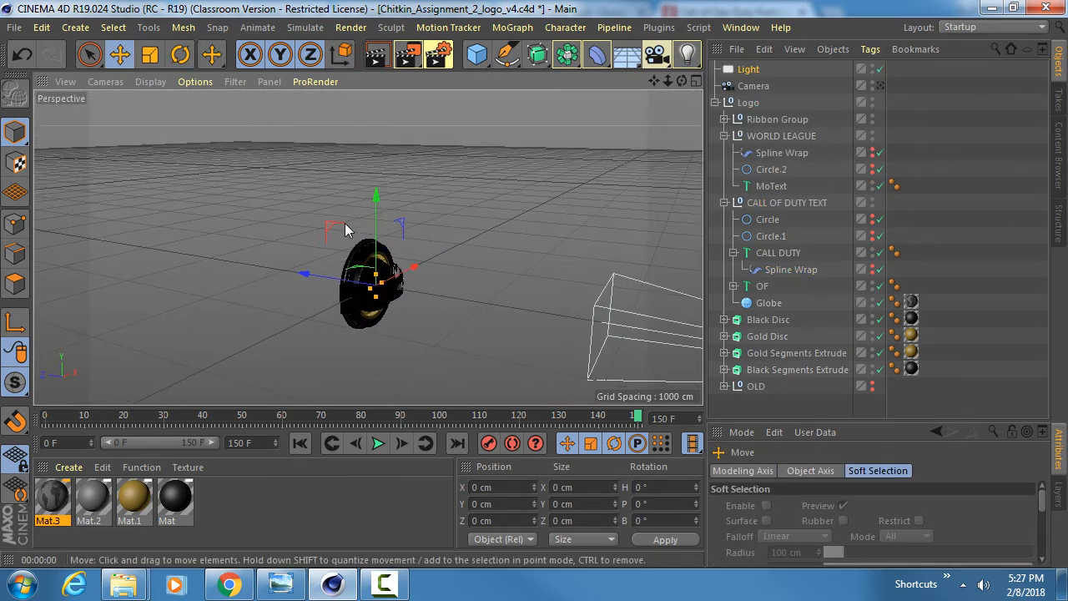
drag(345, 223, 448, 136)
key(r)
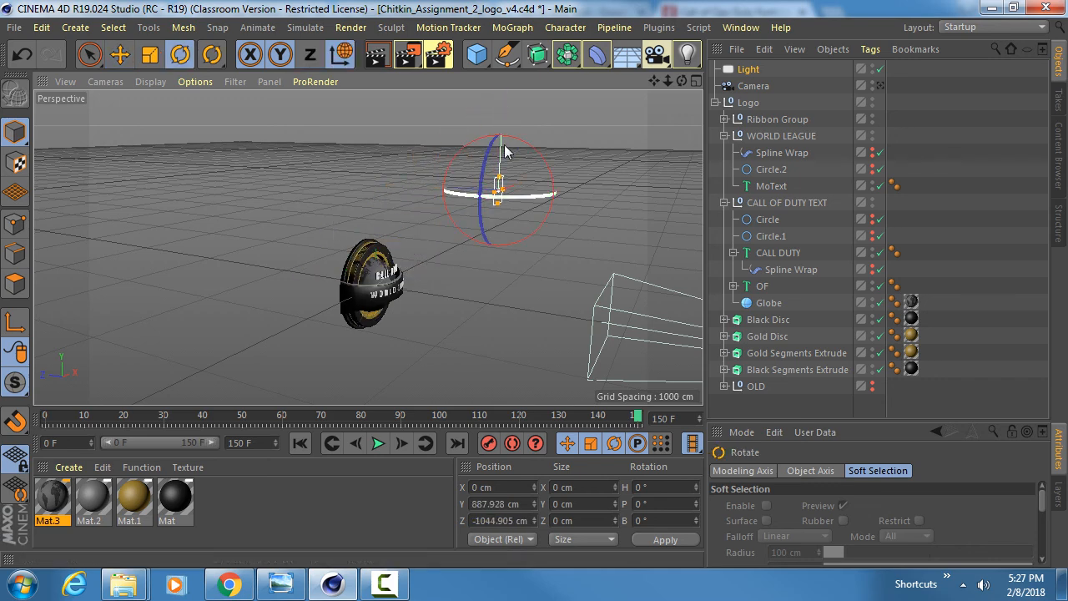
drag(544, 160, 473, 198)
key(e)
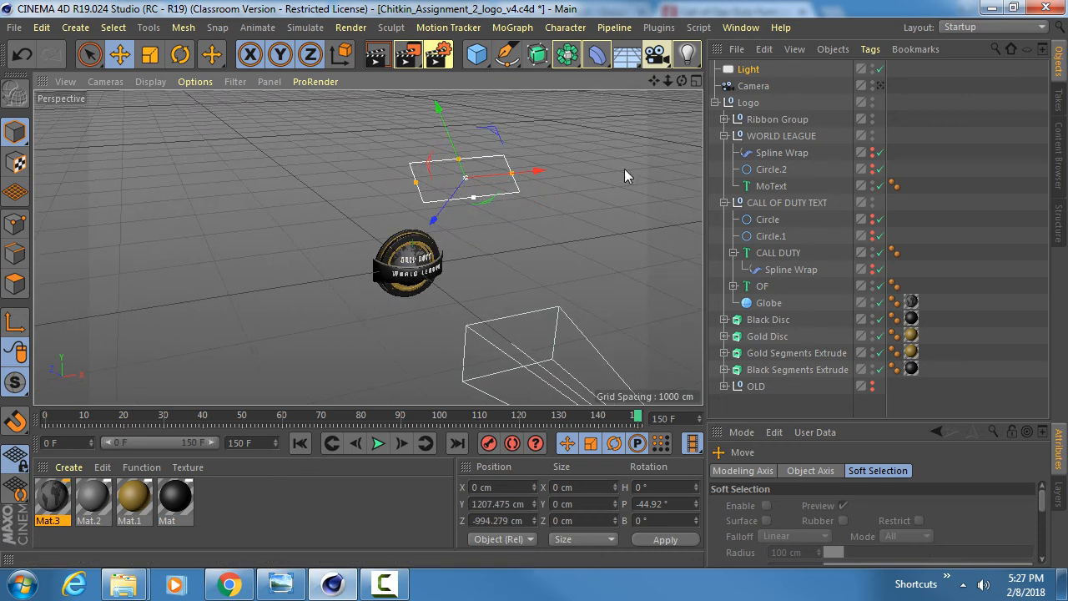
- Set the light's shadow type to Area
click(749, 72)
drag(855, 422, 847, 223)
click(855, 284)
click(822, 462)
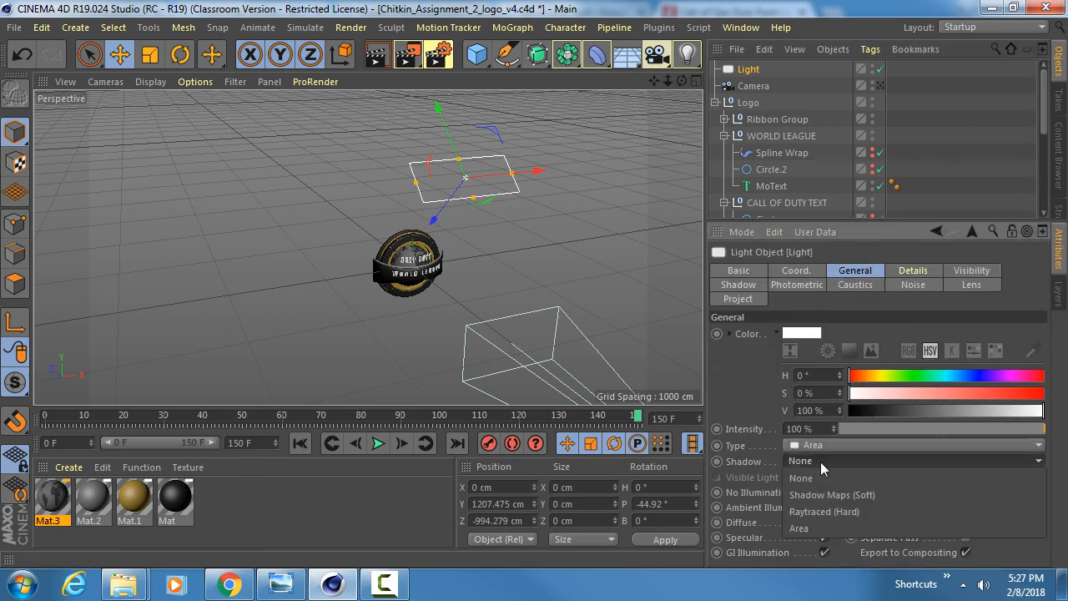
click(802, 527)
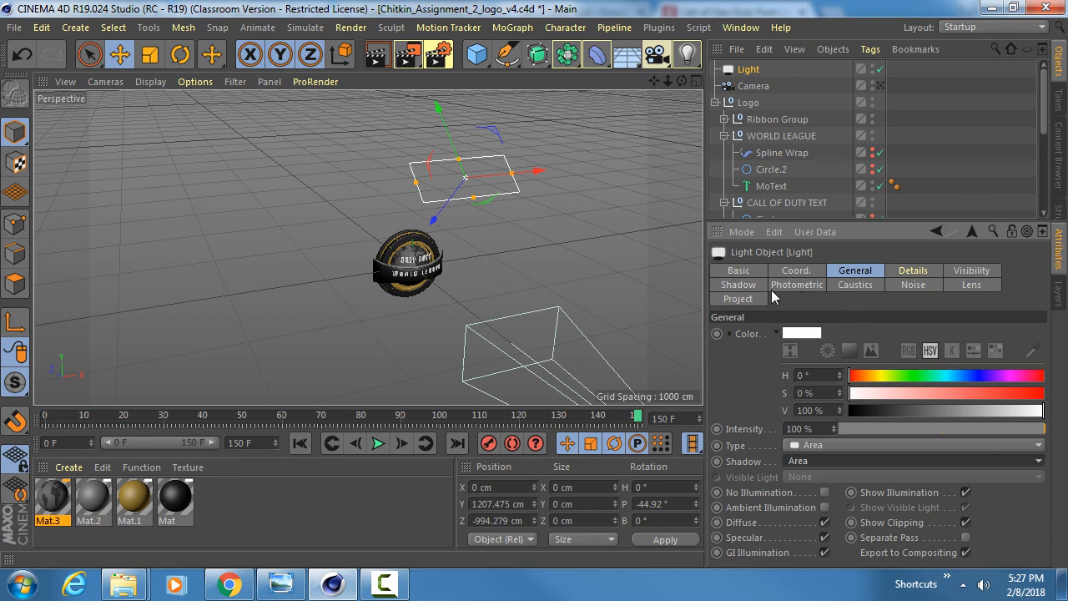
- Review the light's shadow and visibility settings, and set its falloff to Inverse Square (Physically Accurate)
click(738, 284)
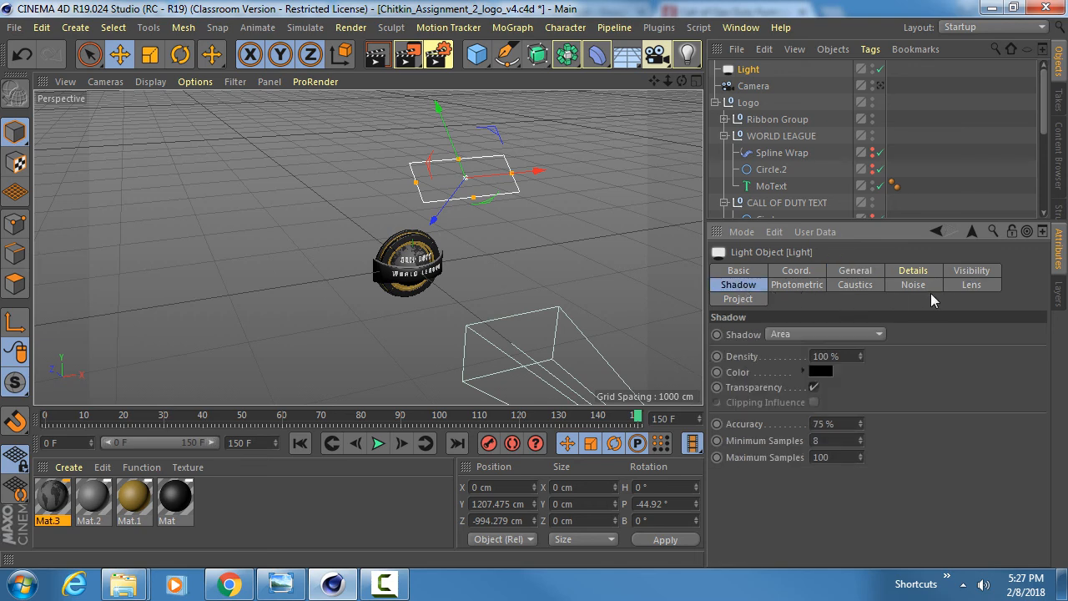
click(974, 272)
scroll(943, 379, down, 2)
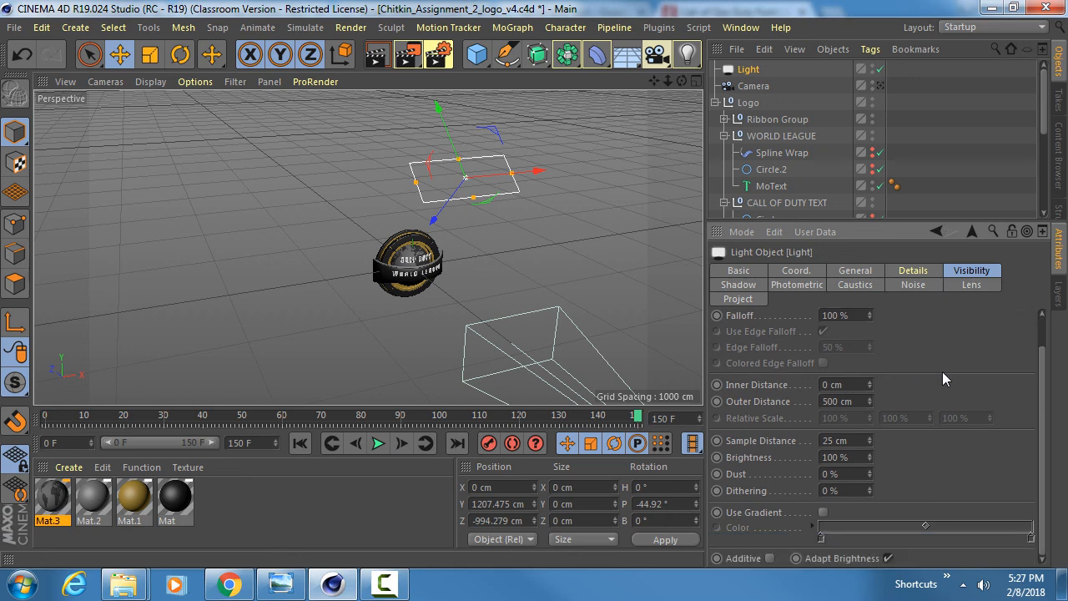
scroll(942, 375, up, 2)
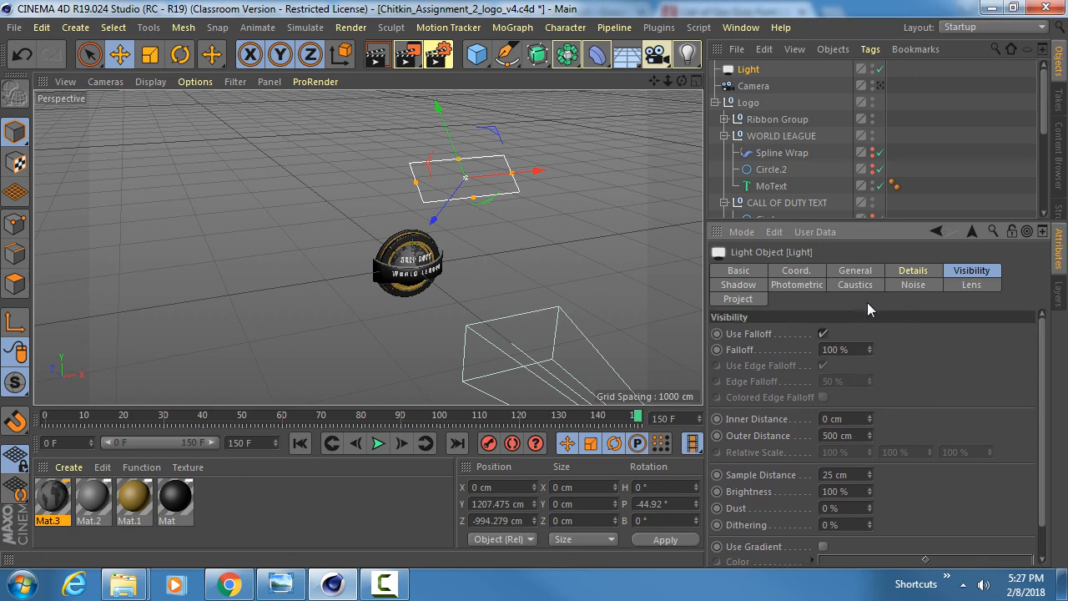
click(913, 271)
scroll(892, 364, down, 5)
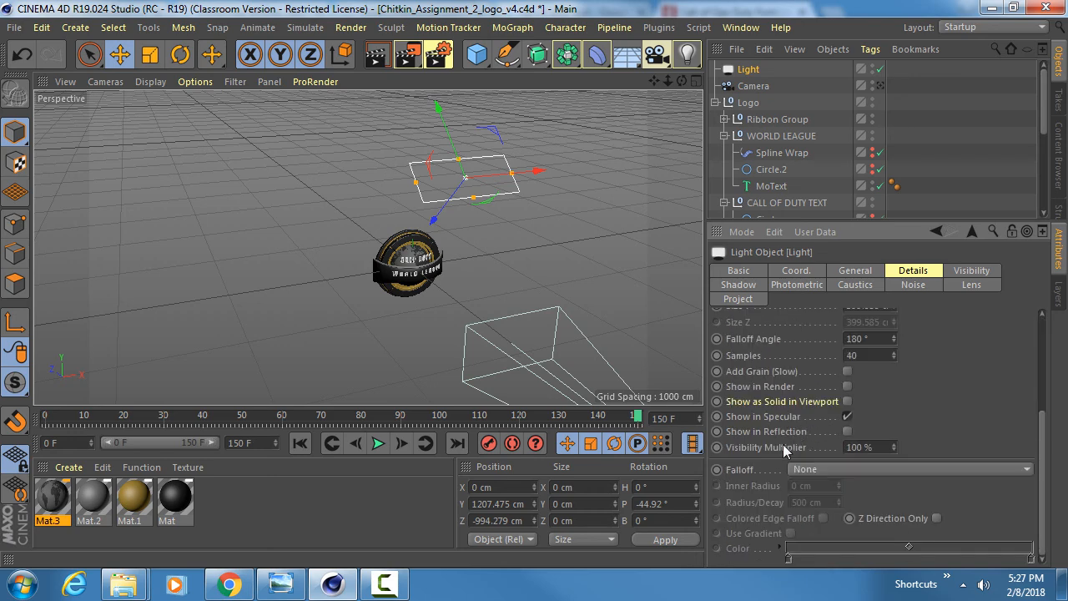
click(822, 469)
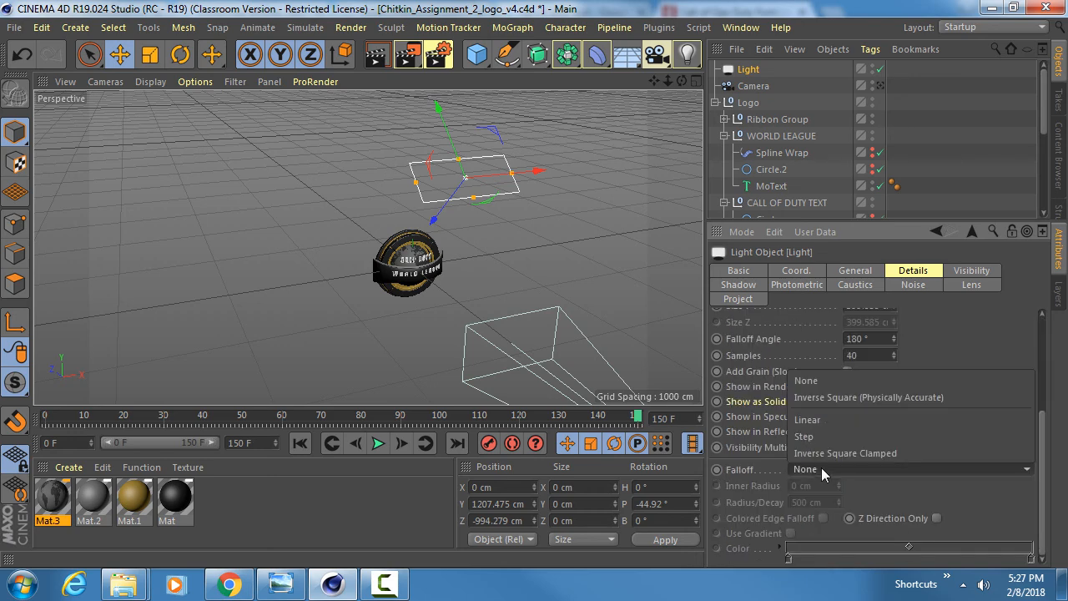
click(837, 398)
- Enlarge the light's falloff radius to about 1862 cm so that it reaches the logo
alt+drag(436, 282, 542, 237)
alt+drag(488, 152, 451, 160)
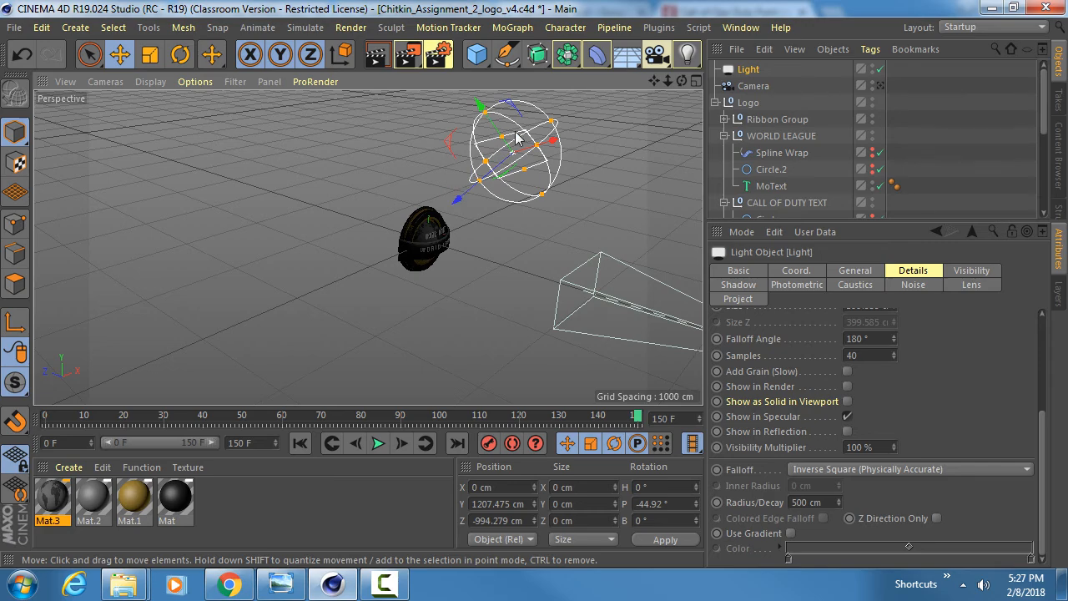
alt+drag(517, 135, 686, 119)
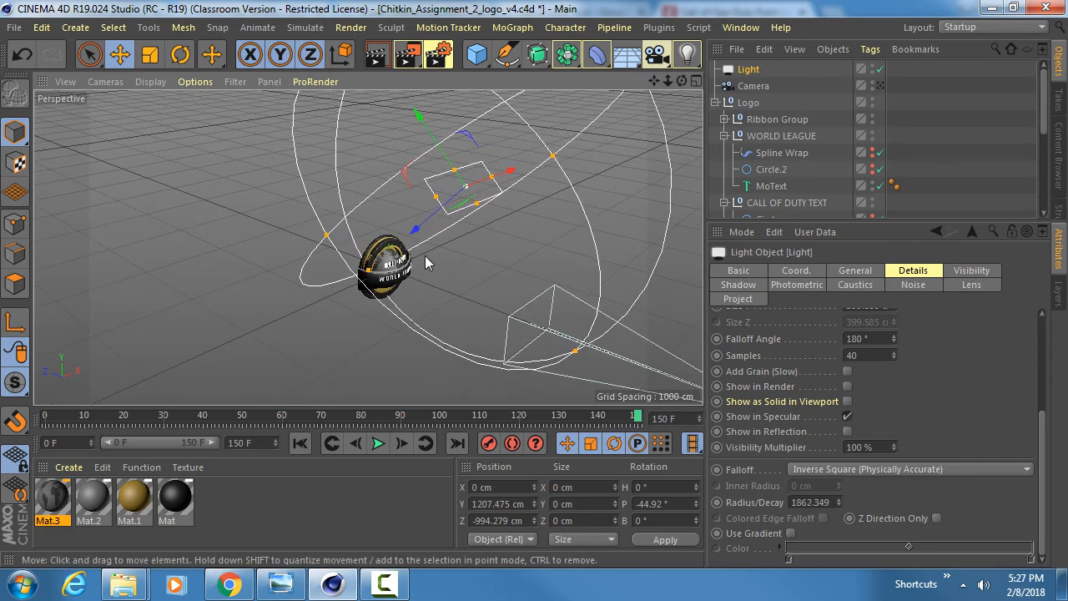
- Examine the lit logo up close from several angles
alt+drag(425, 255, 381, 255)
alt+right_drag(367, 294, 504, 275)
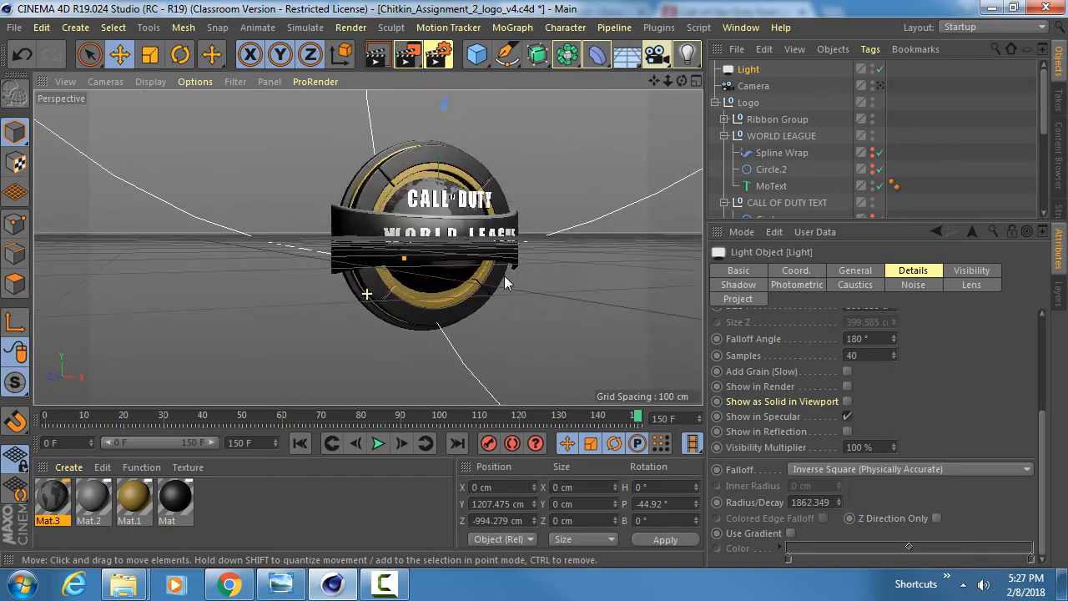
alt+drag(403, 272, 426, 344)
alt+middle_drag(409, 178, 386, 235)
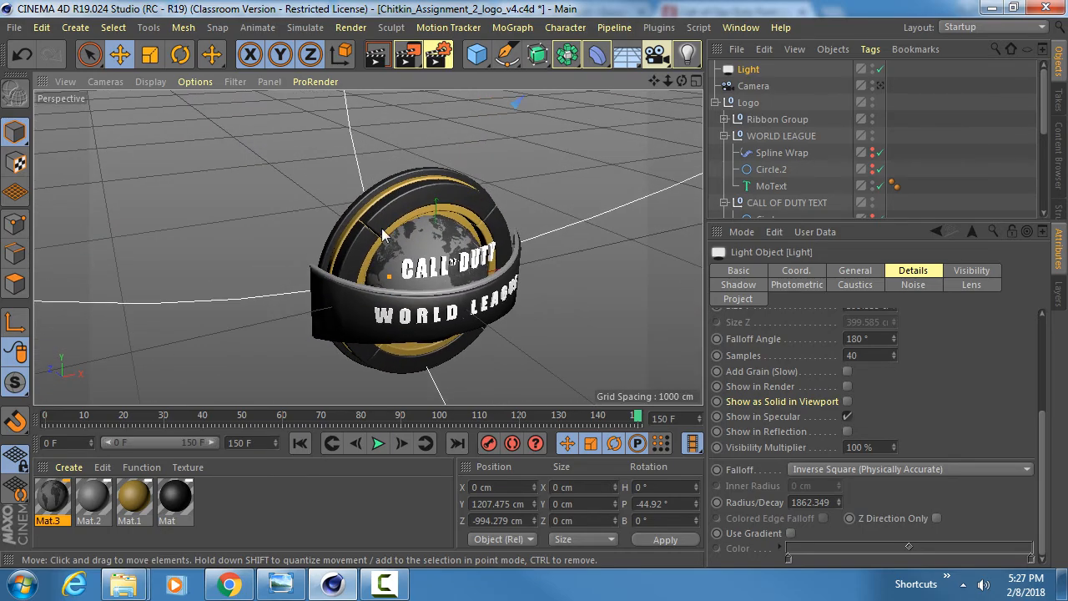
alt+drag(428, 248, 409, 219)
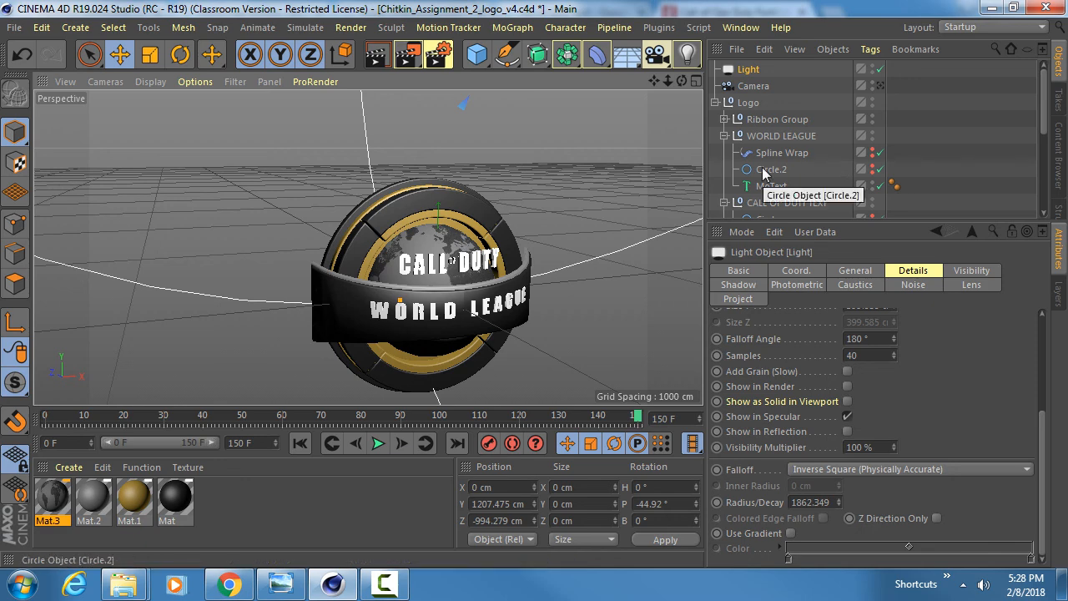
drag(909, 223, 910, 299)
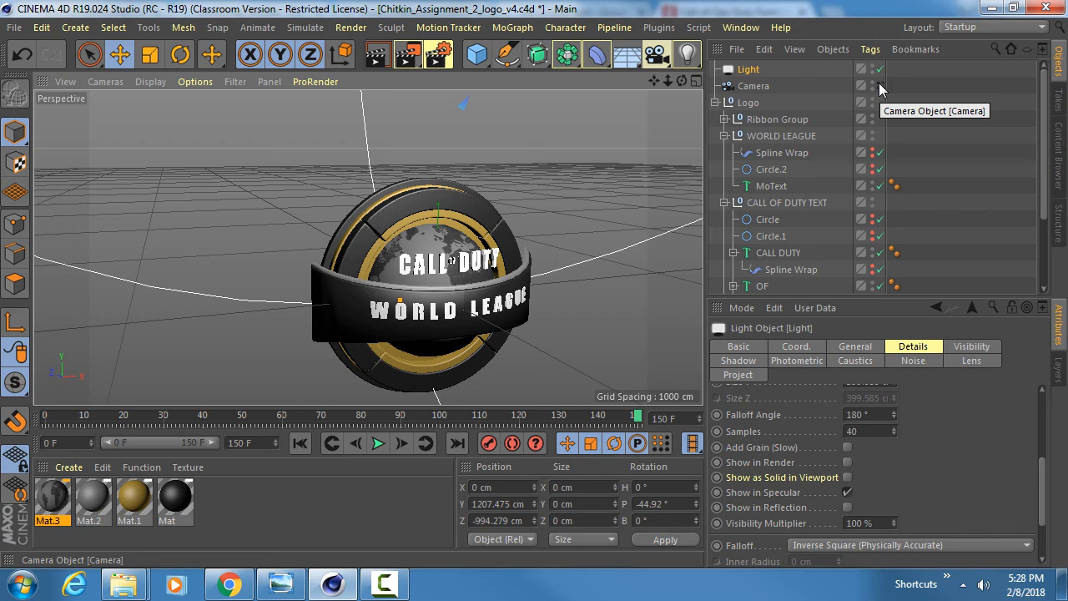
click(878, 85)
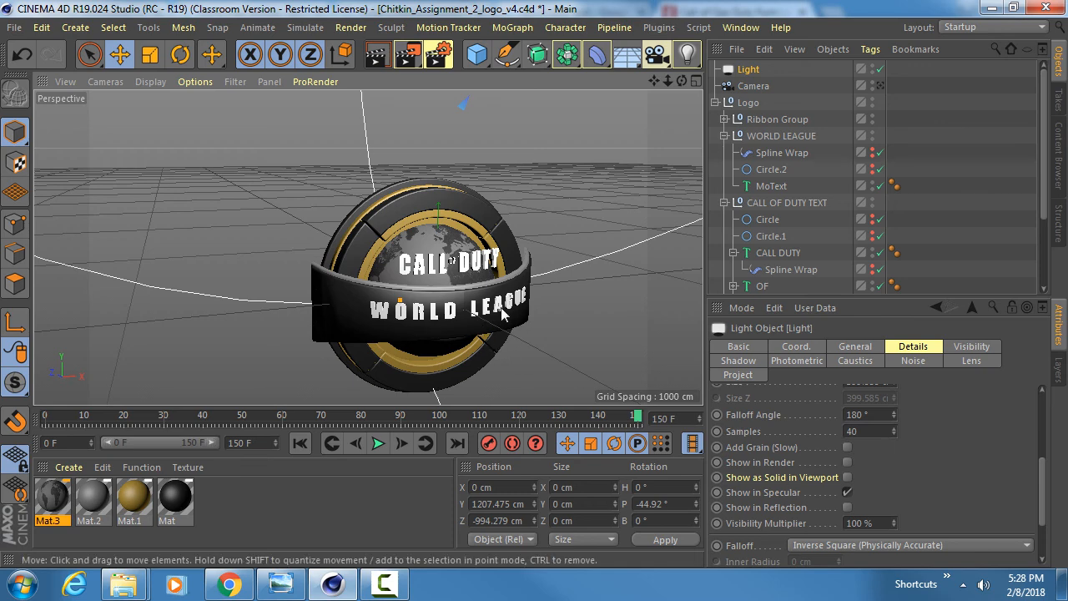
- Duplicate the area light and place the copy below and in front of the logo, at about Y -775 cm and Z -878 cm
scroll(499, 276, down, 10)
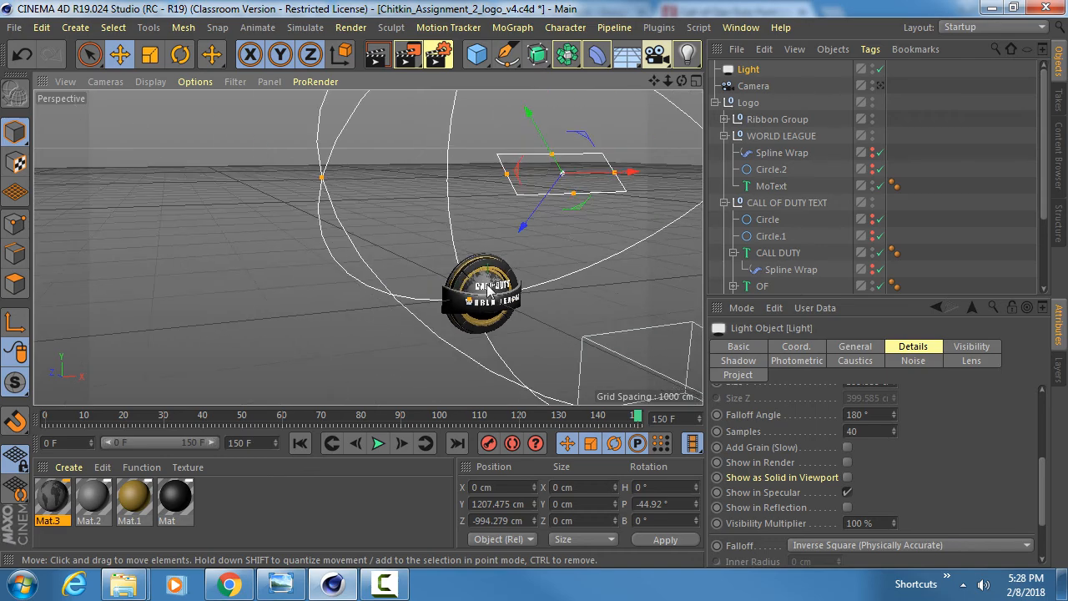
alt+middle_drag(499, 276, 447, 311)
alt+drag(451, 308, 511, 221)
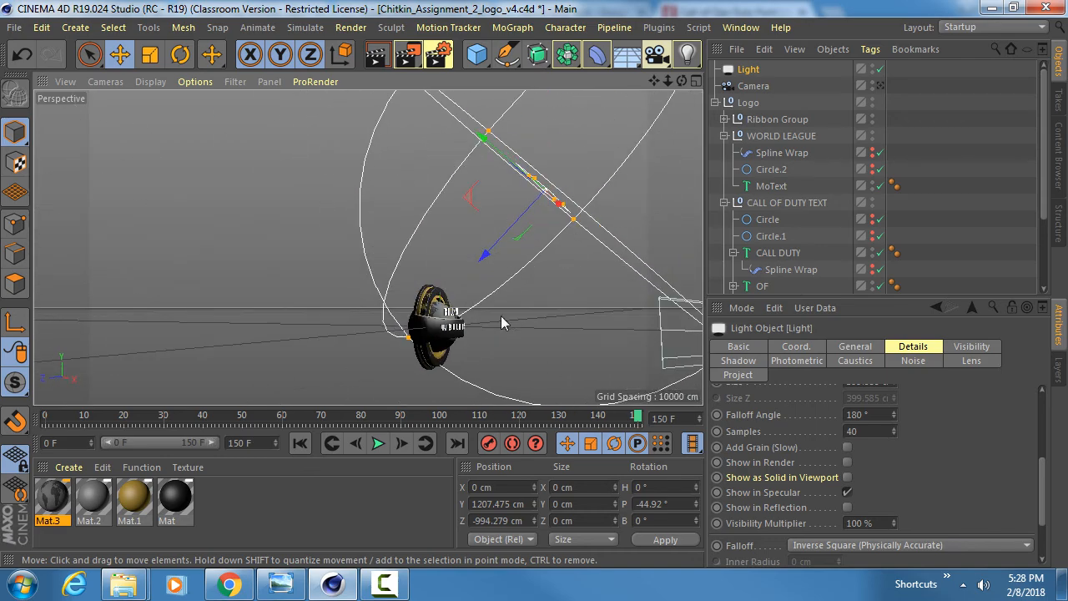
mouse_move(491, 313)
alt+mouse_down()
mouse_move(464, 320)
mouse_move(498, 325)
alt+mouse_up()
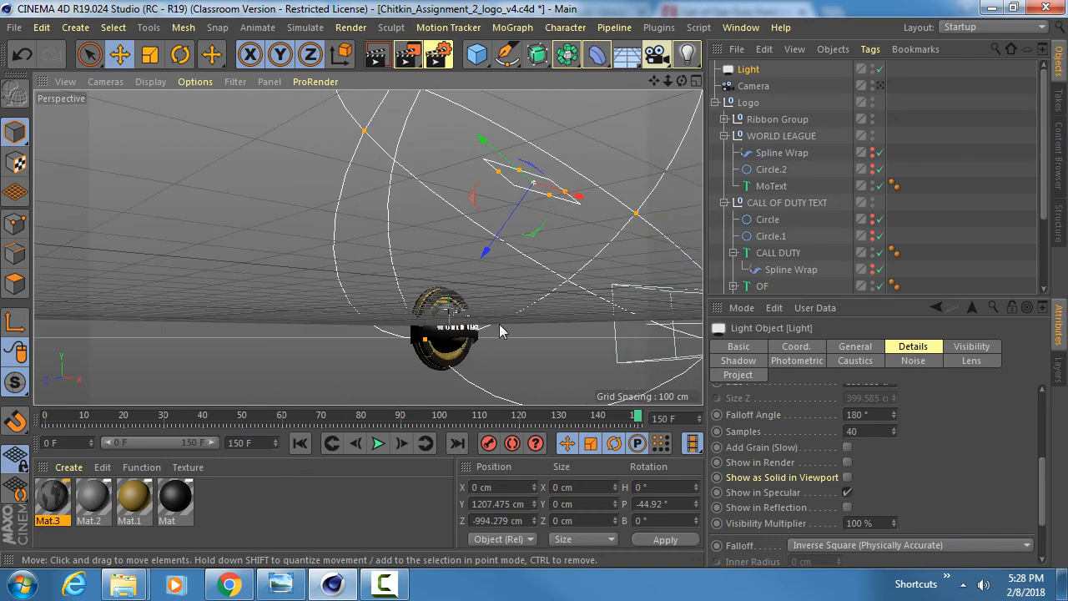
ctrl+drag(475, 198, 464, 386)
alt+drag(448, 252, 500, 283)
- Rotate the lower light to a pitch of about 60.6° so that it faces up toward the logo
key(r)
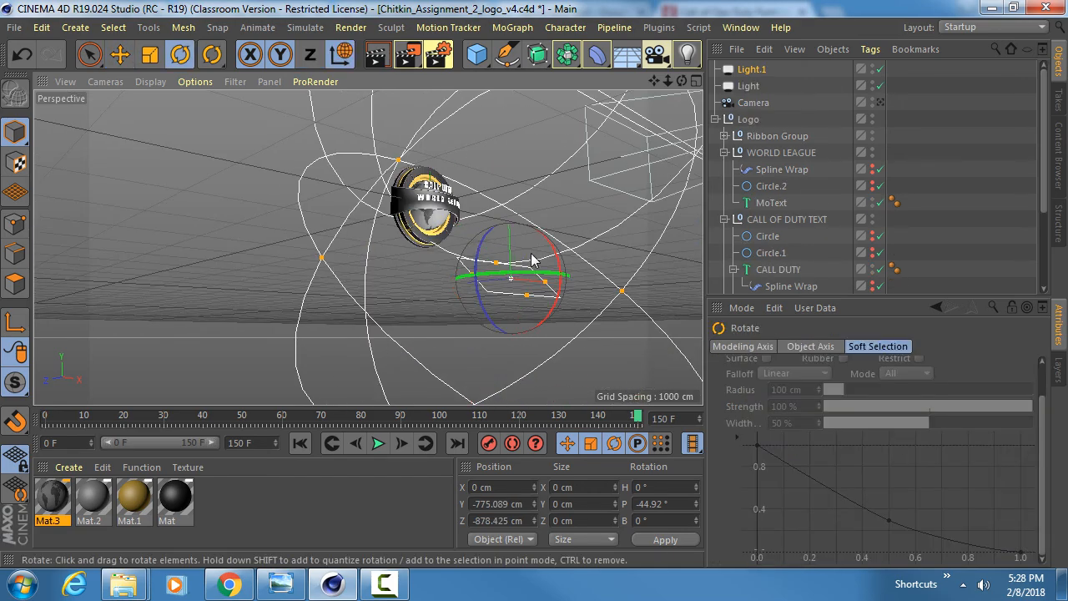
drag(562, 261, 564, 385)
key(e)
alt+drag(424, 221, 560, 167)
key(r)
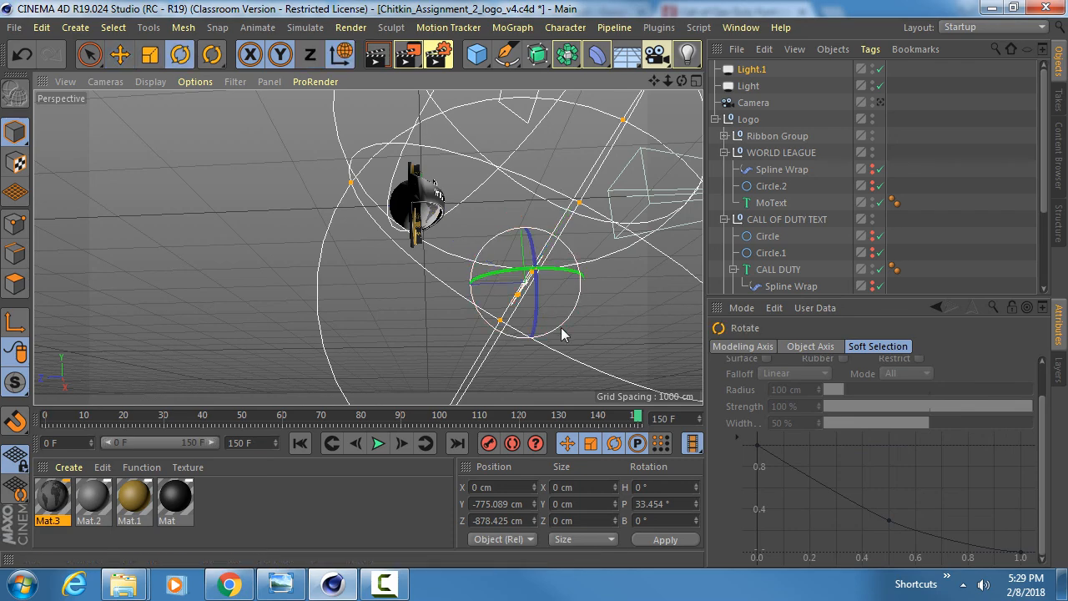
drag(560, 327, 536, 350)
- Move the lower light farther down from the logo, to about Y -1580 cm and Z -670 cm
key(e)
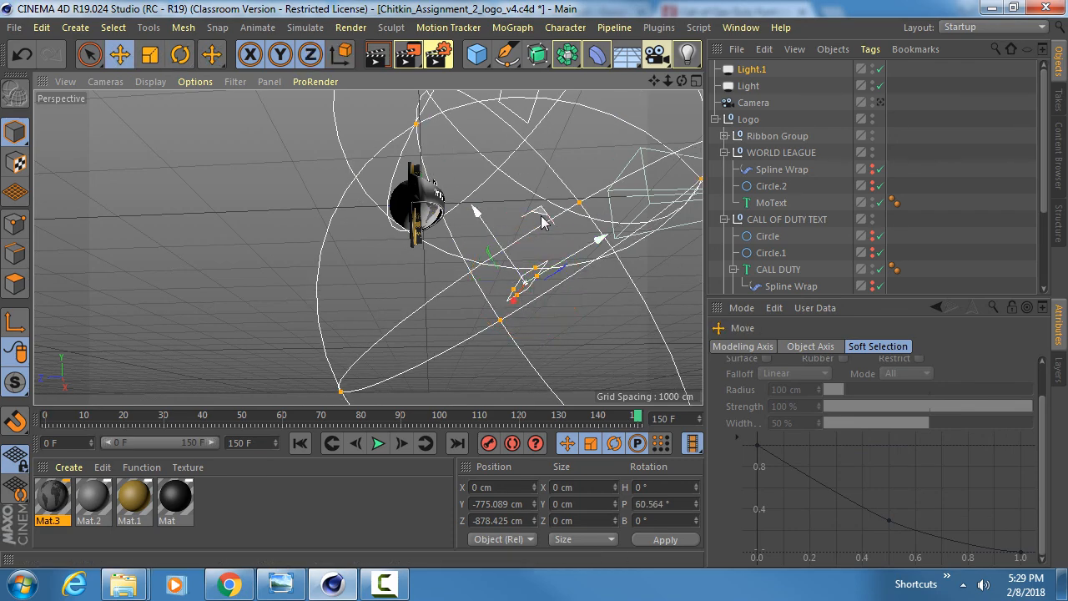
drag(543, 219, 529, 303)
alt+drag(381, 232, 282, 217)
- Give the lower light Light.1 a warm tint with hue 42° and saturation 11%
click(758, 71)
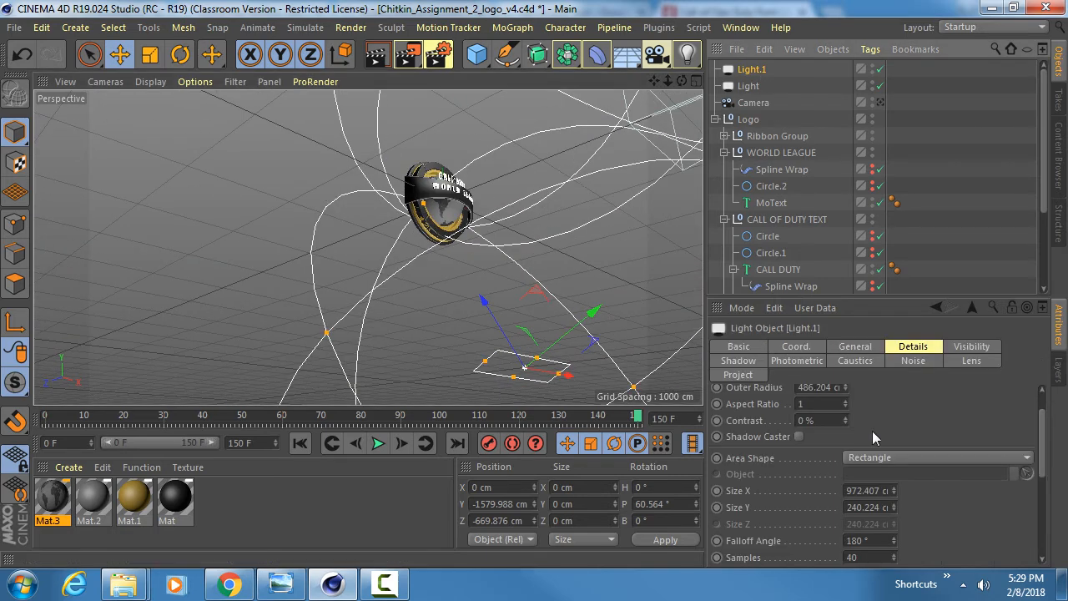
click(805, 347)
click(859, 346)
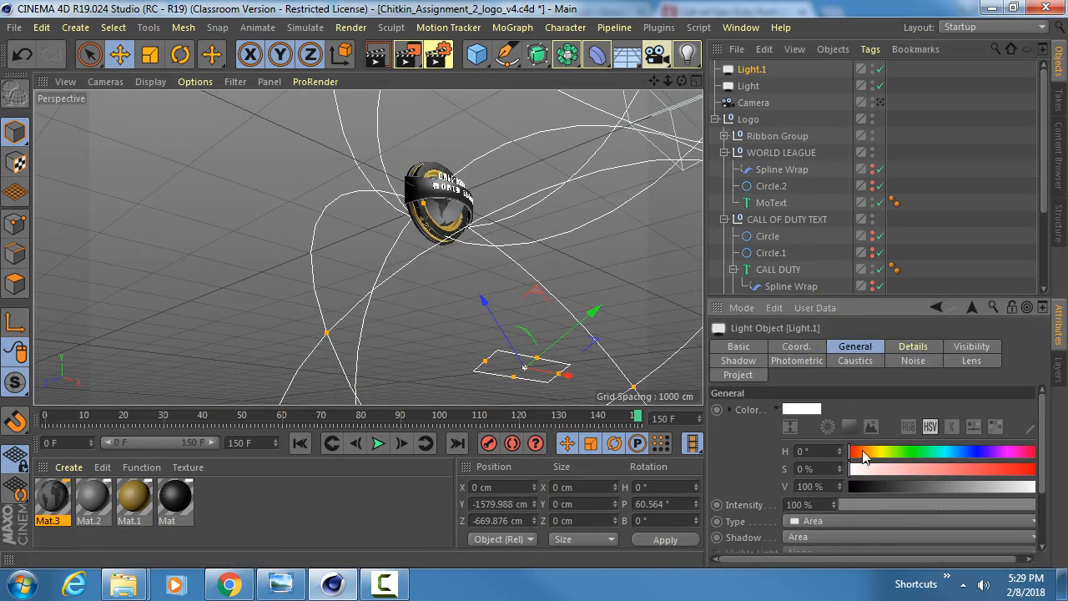
click(872, 452)
click(869, 469)
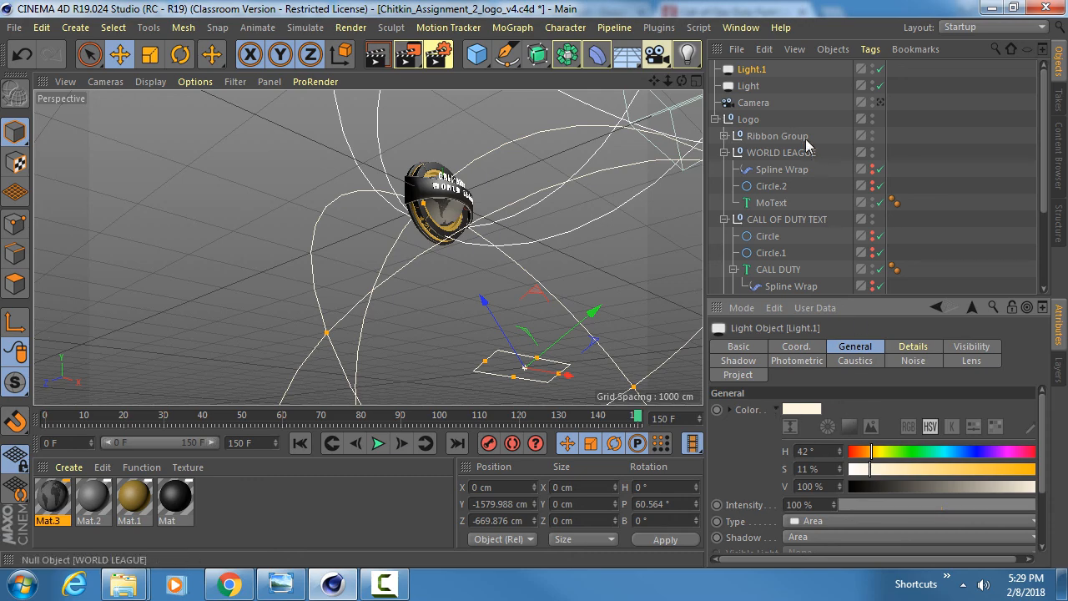
- Give the upper light named Light a cool cyan tint with hue 172° and saturation 11%
click(751, 86)
click(941, 452)
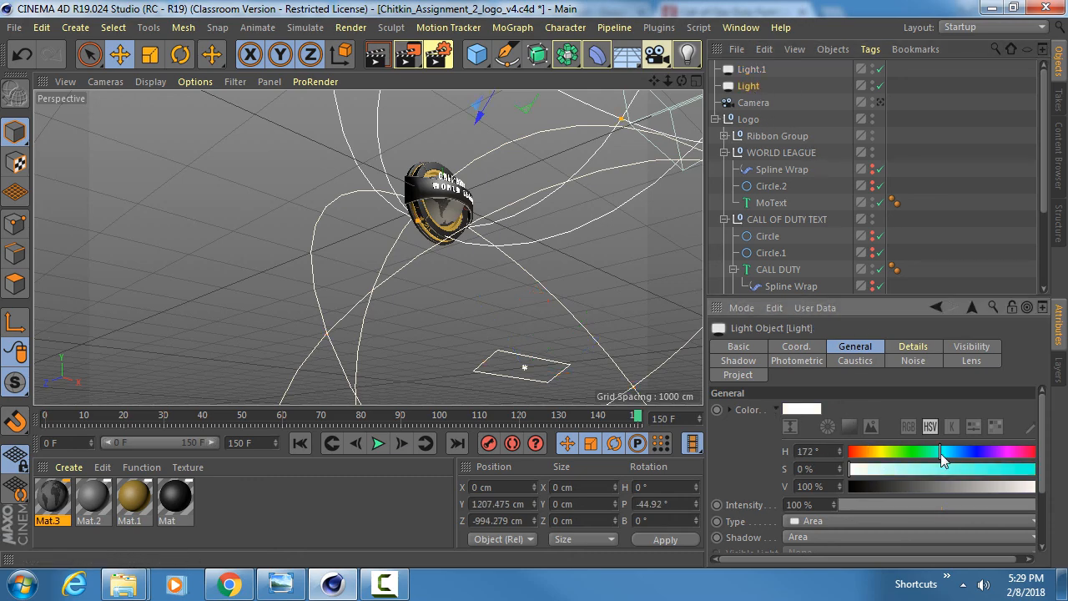
click(871, 471)
alt+drag(477, 263, 480, 240)
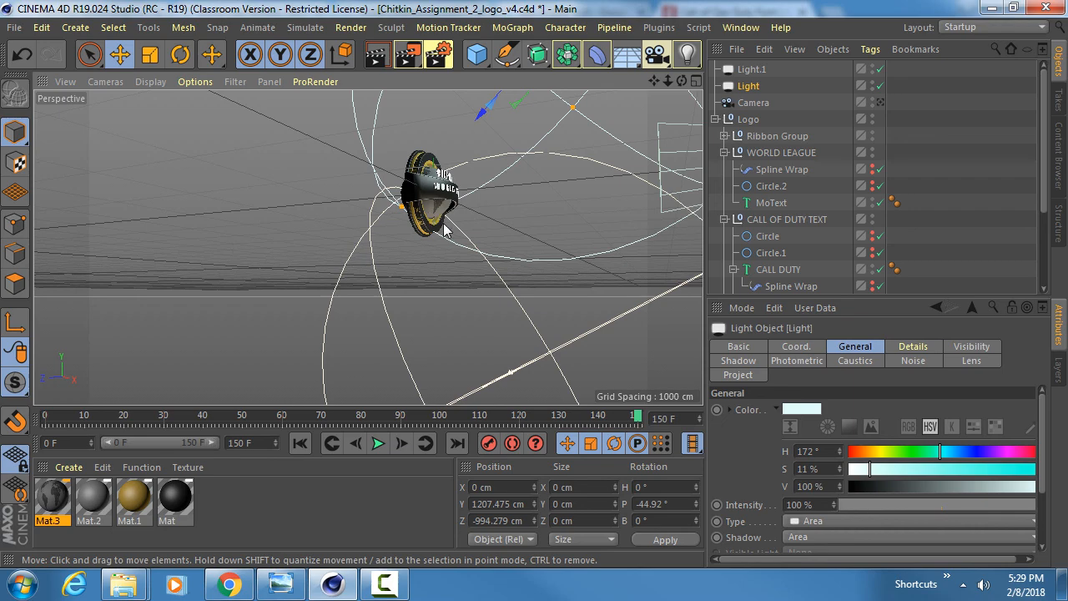
alt+drag(453, 224, 395, 261)
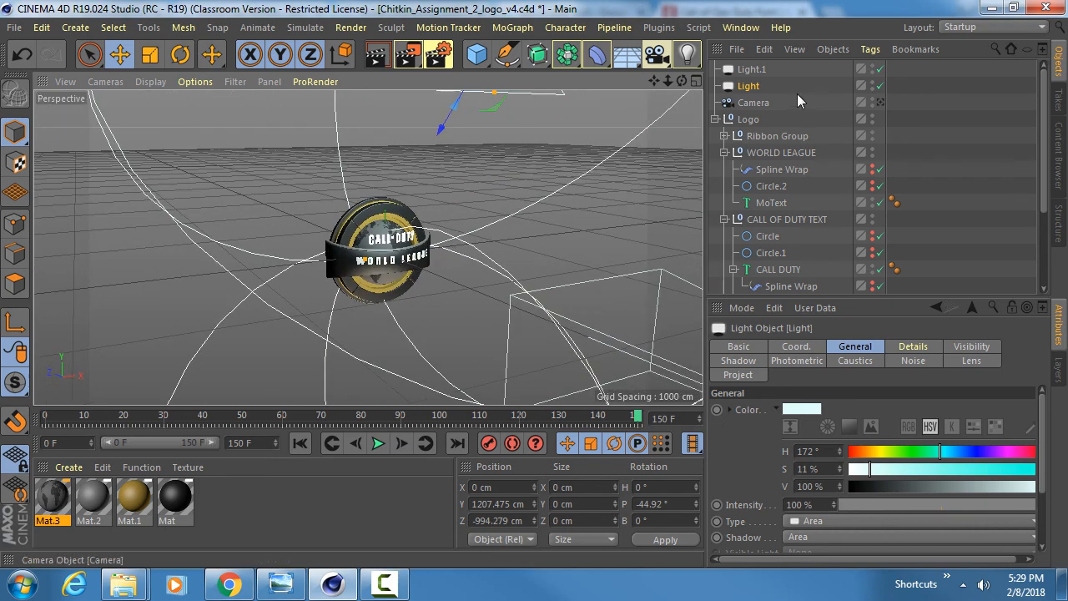
- Rename the lower light Light.1 as Bottom Light and the upper light as Top Light
click(756, 71)
double_click(755, 70)
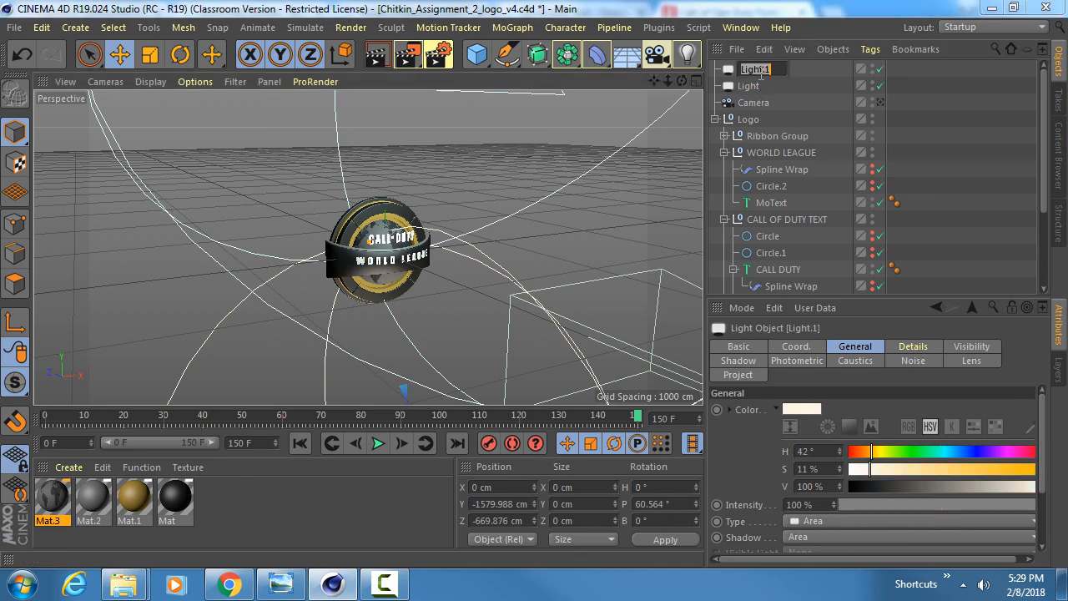
text(Bottom light)
key(Return)
double_click(761, 84)
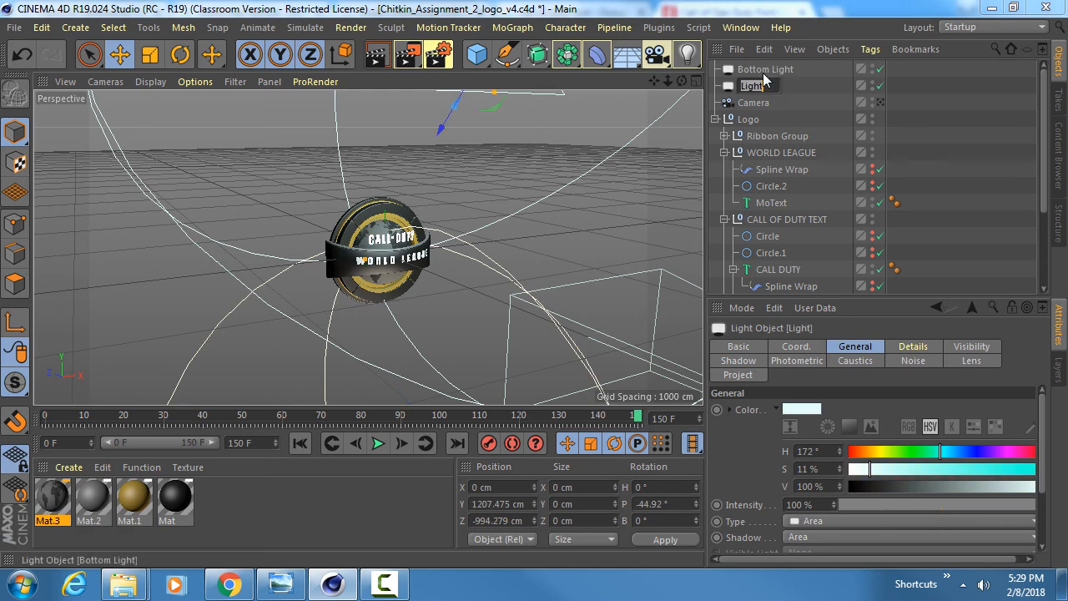
text(Top Light)
key(Return)
- Duplicate Top Light to the logo's left side at about X -2262, Y 481, Z 736 cm, turned toward the logo at about H -112°, P -4.8°
alt+drag(439, 241, 318, 289)
scroll(320, 258, down, 5)
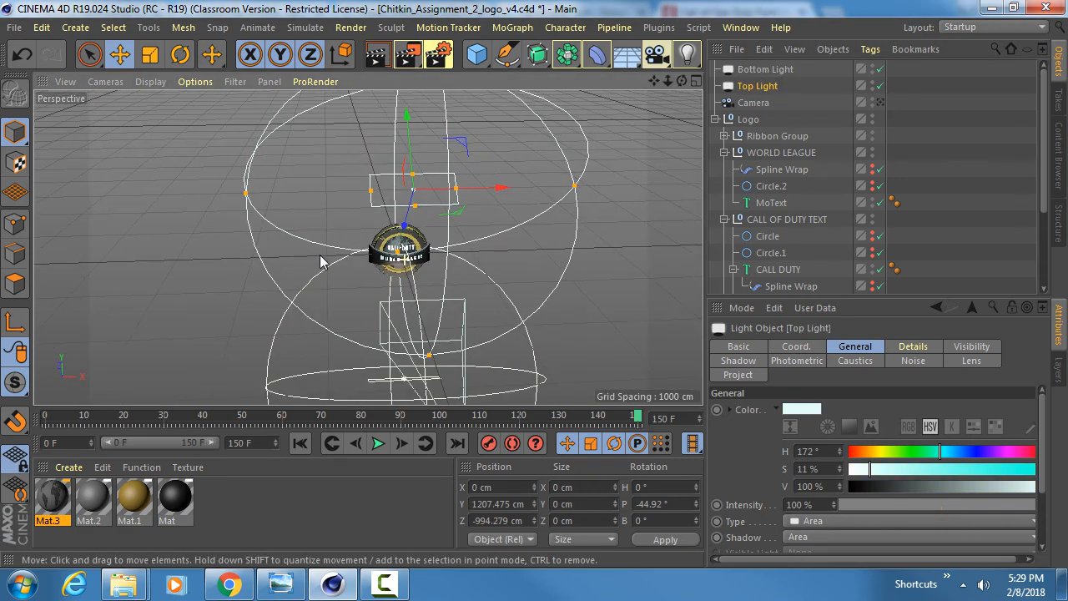
ctrl+drag(462, 141, 260, 250)
key(r)
drag(191, 261, 244, 225)
key(e)
key(r)
key(e)
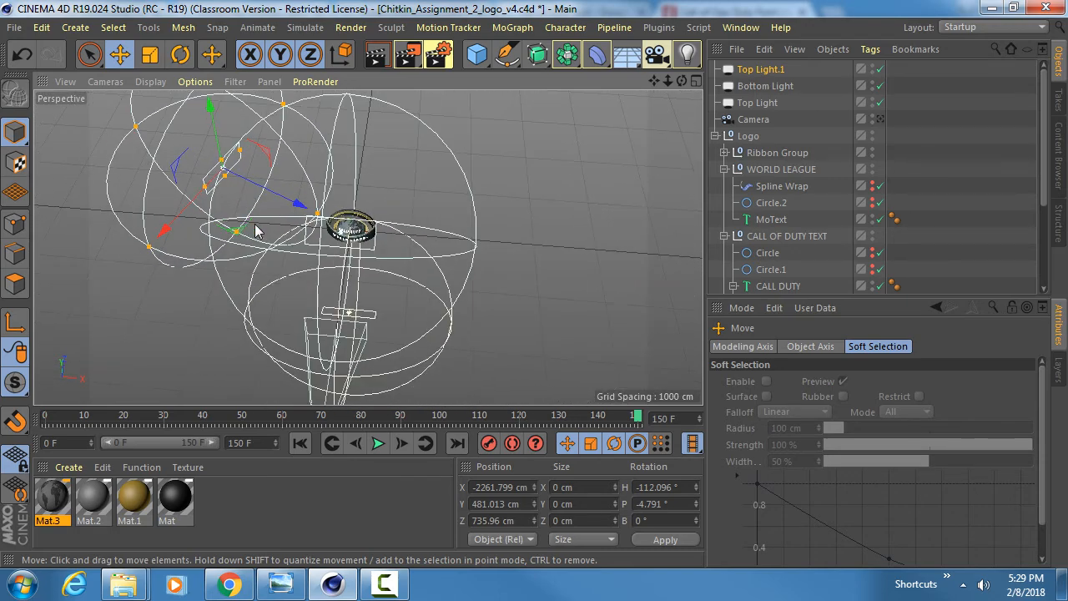
- Duplicate the left side light across to about X 2182 cm and rotate its heading to about -234.9° to face the logo
drag(292, 171, 572, 209)
key(r)
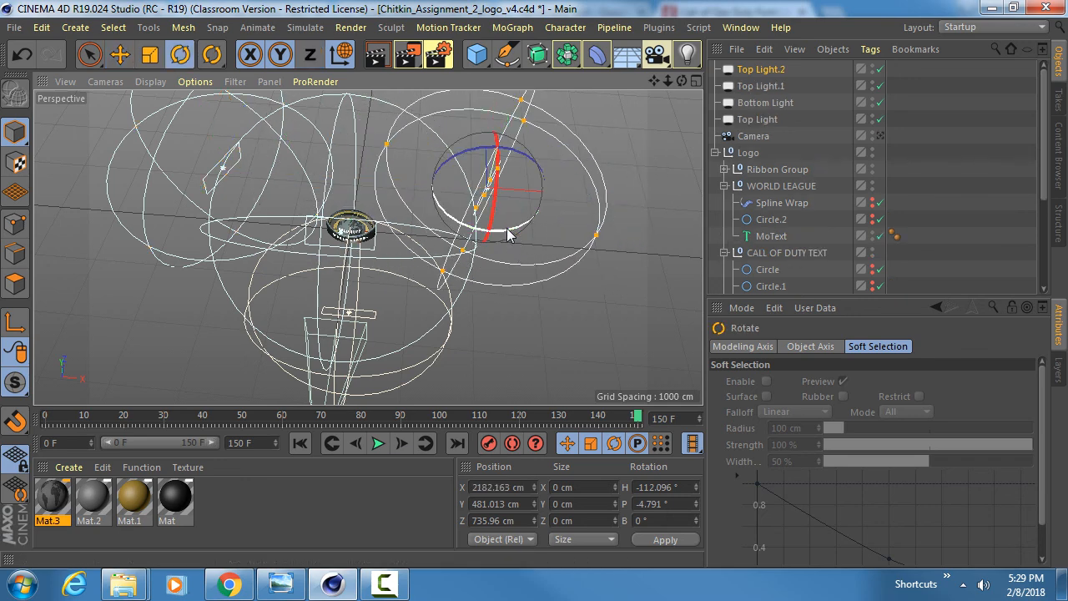
drag(509, 234, 349, 148)
alt+drag(367, 222, 416, 125)
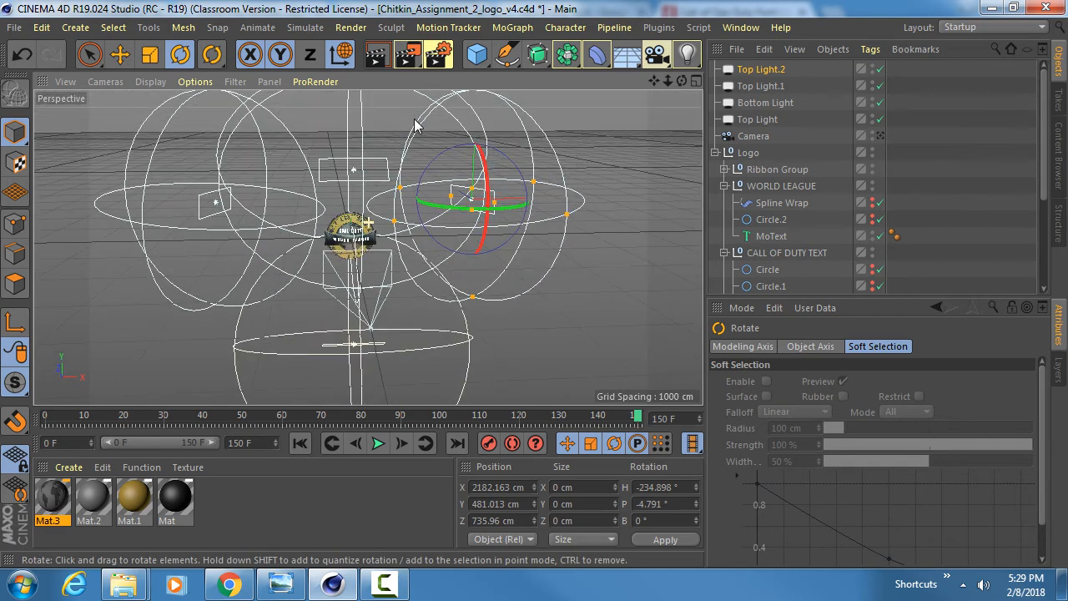
- Rename the two side lights as Right Light and Left Light
double_click(761, 70)
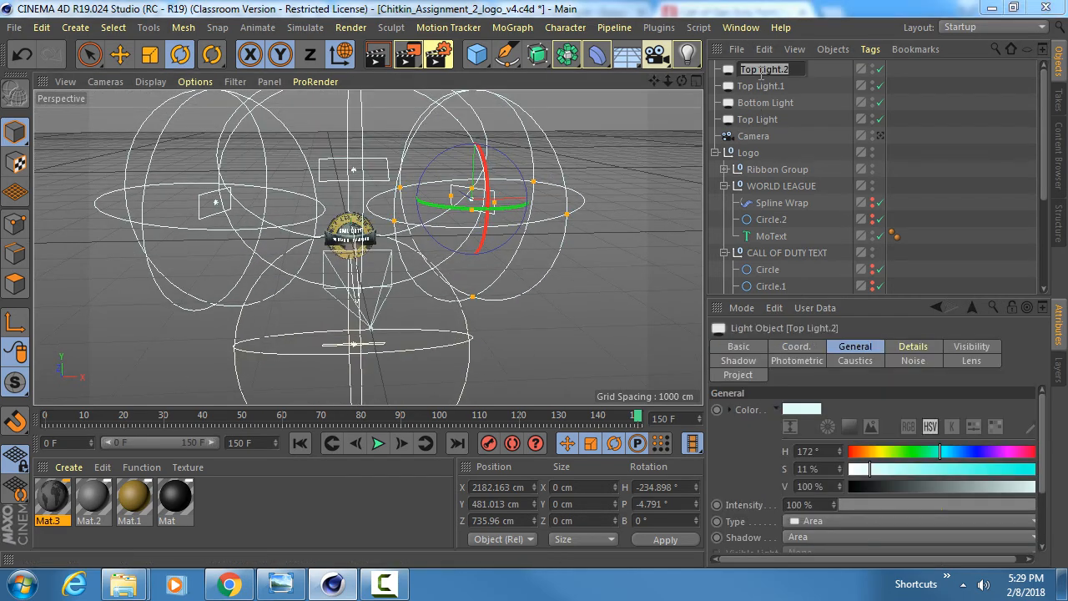
text(Right)
key(Return)
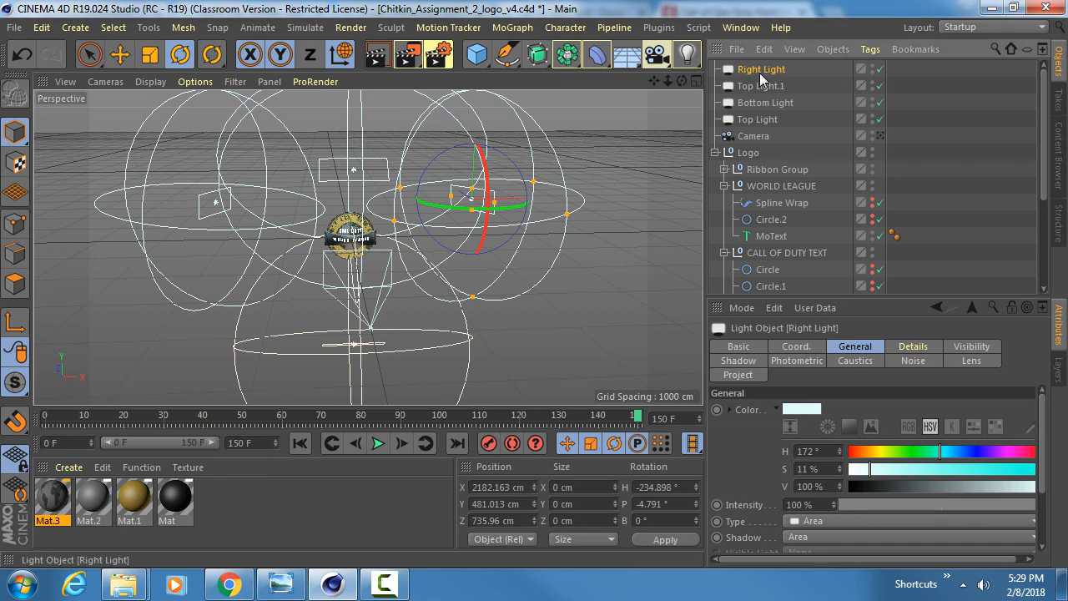
click(785, 87)
double_click(785, 87)
text(Le)
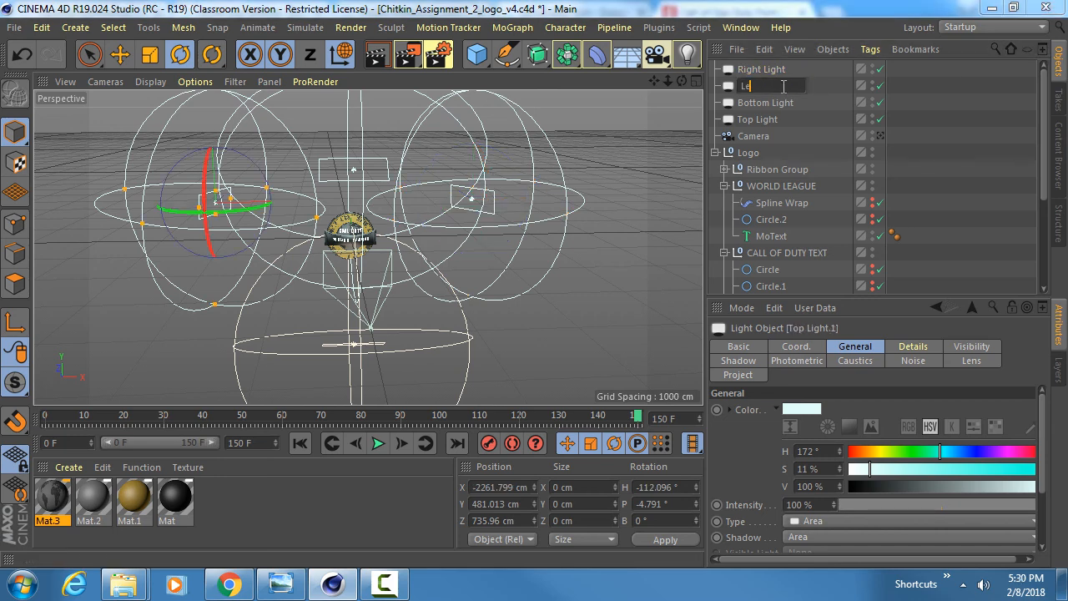
text(ft Light)
key(Return)
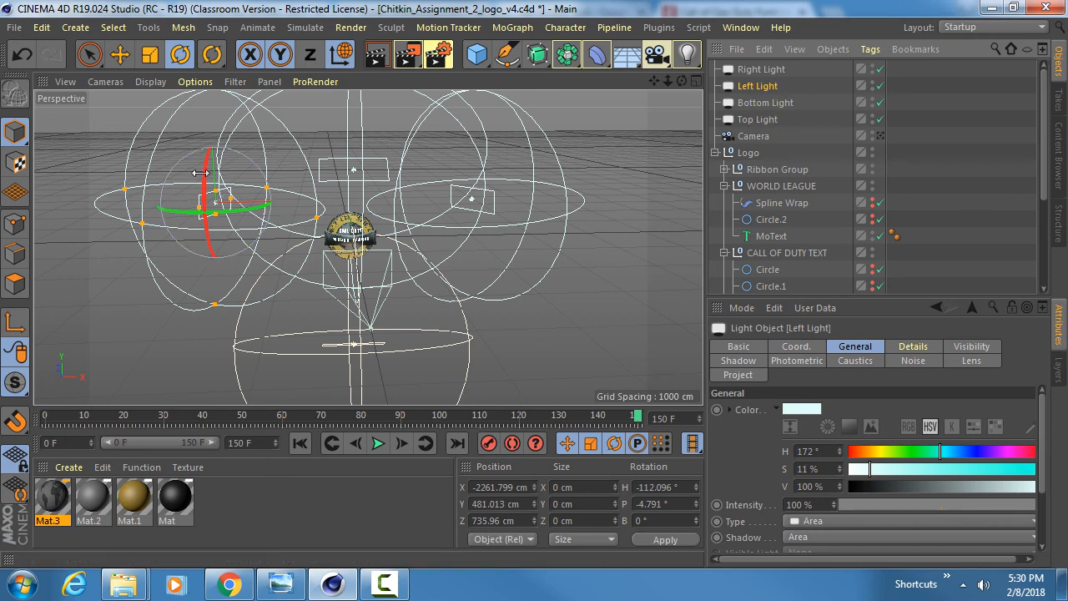
- Set Right Light's color saturation to 0% and render the view through the scene camera
alt+drag(231, 198, 221, 223)
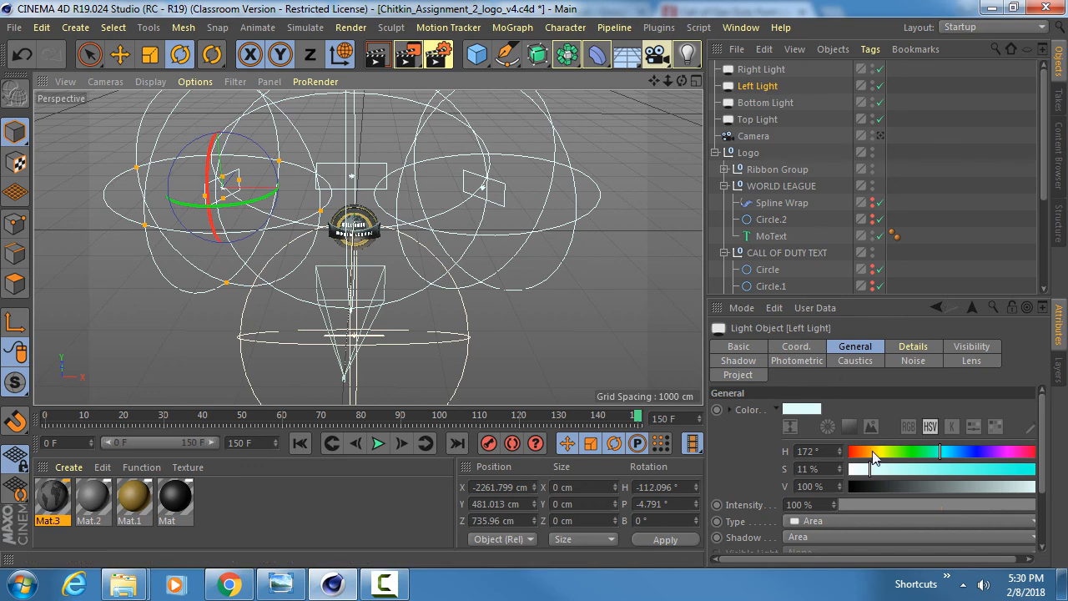
click(761, 69)
drag(870, 470, 834, 471)
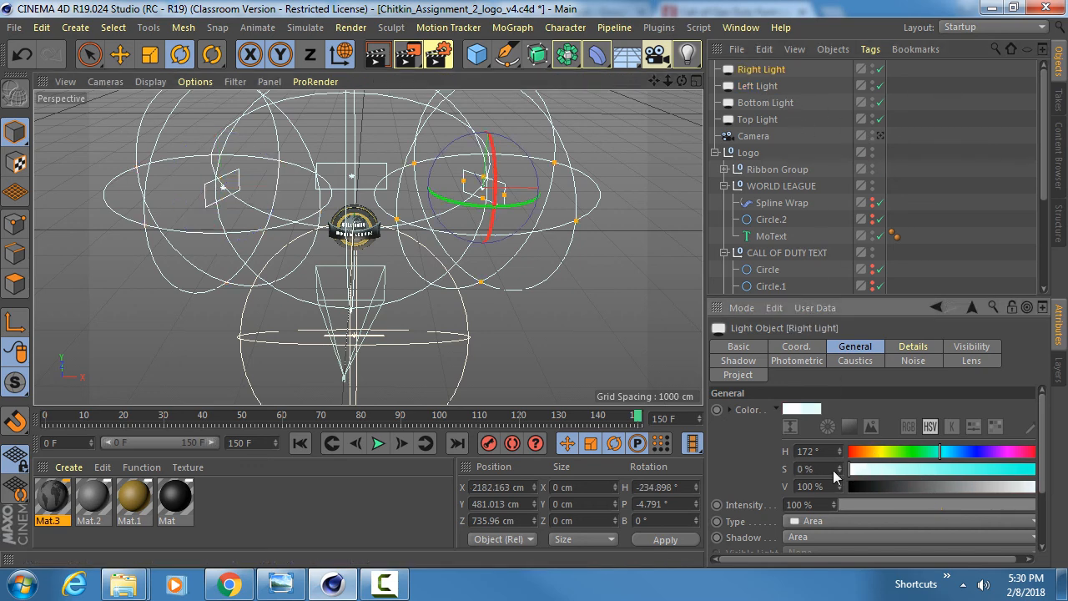
click(880, 135)
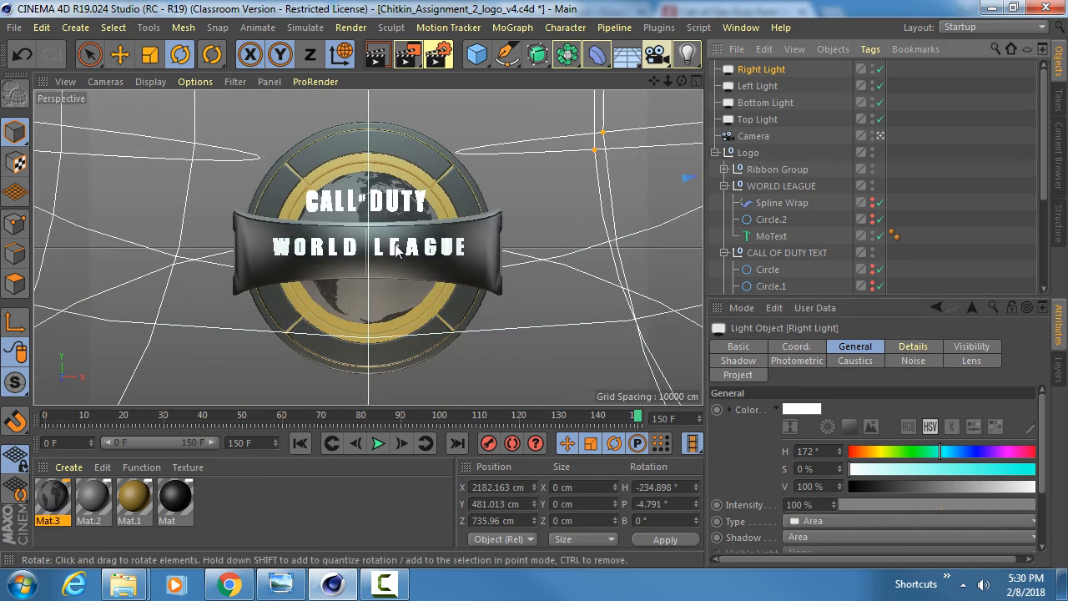
click(375, 54)
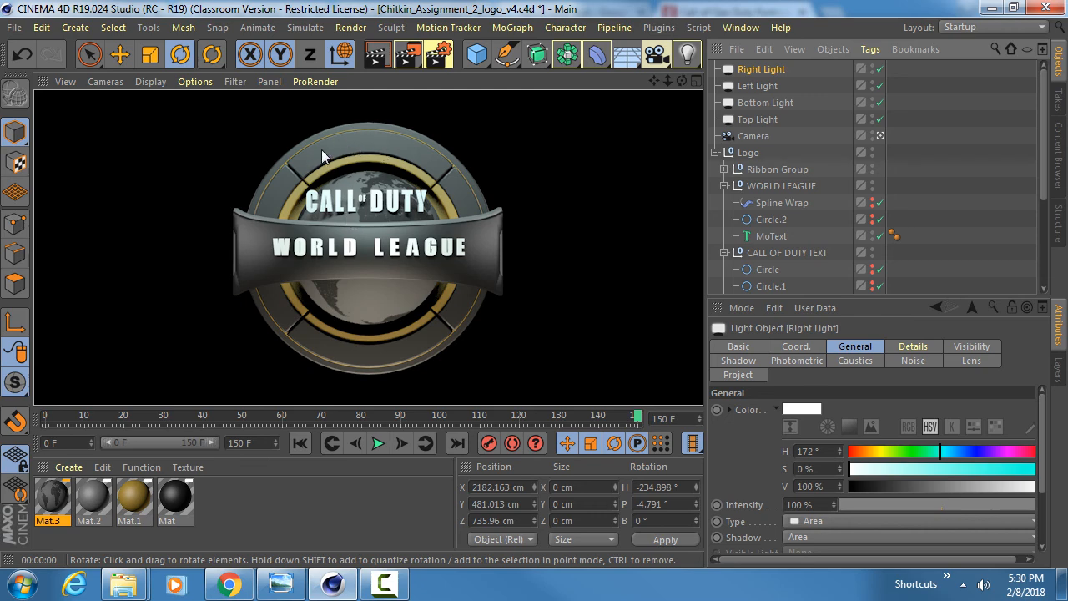
- Switch to Chrome and open a new browser tab
click(229, 584)
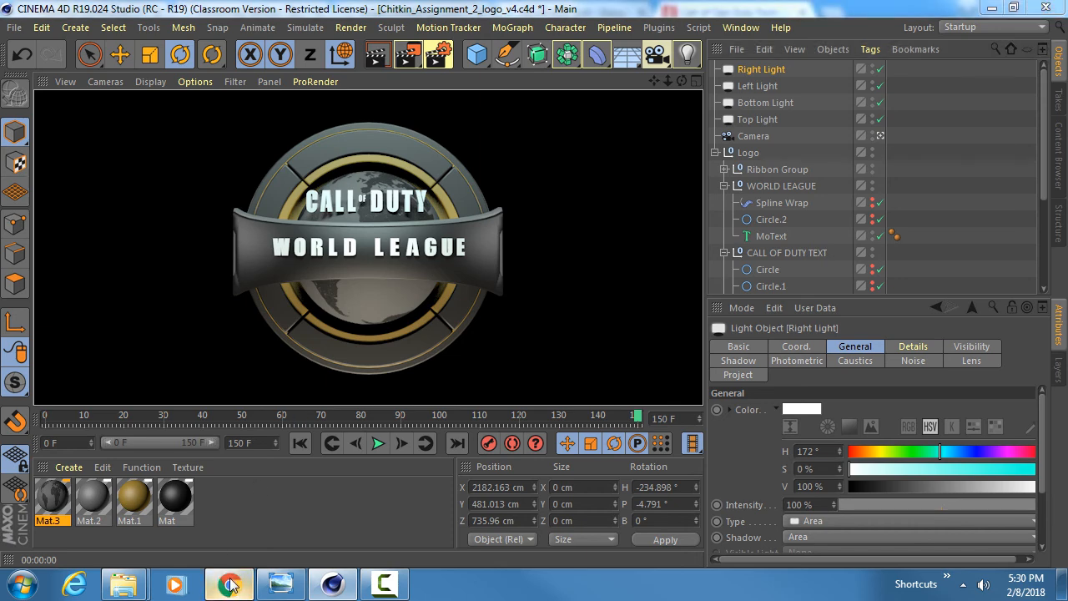
click(832, 14)
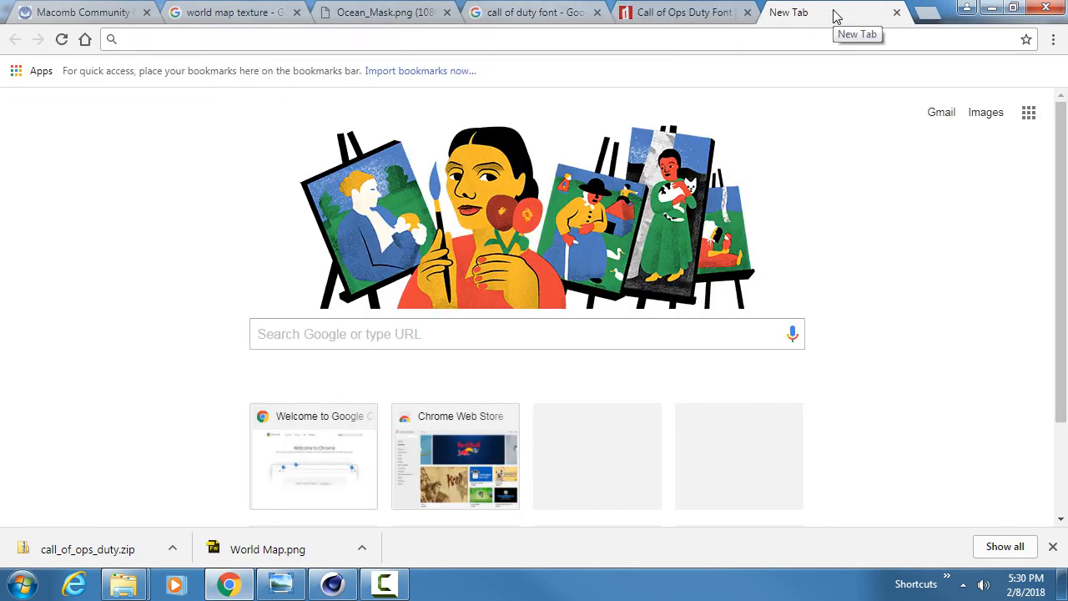
text(metal grate)
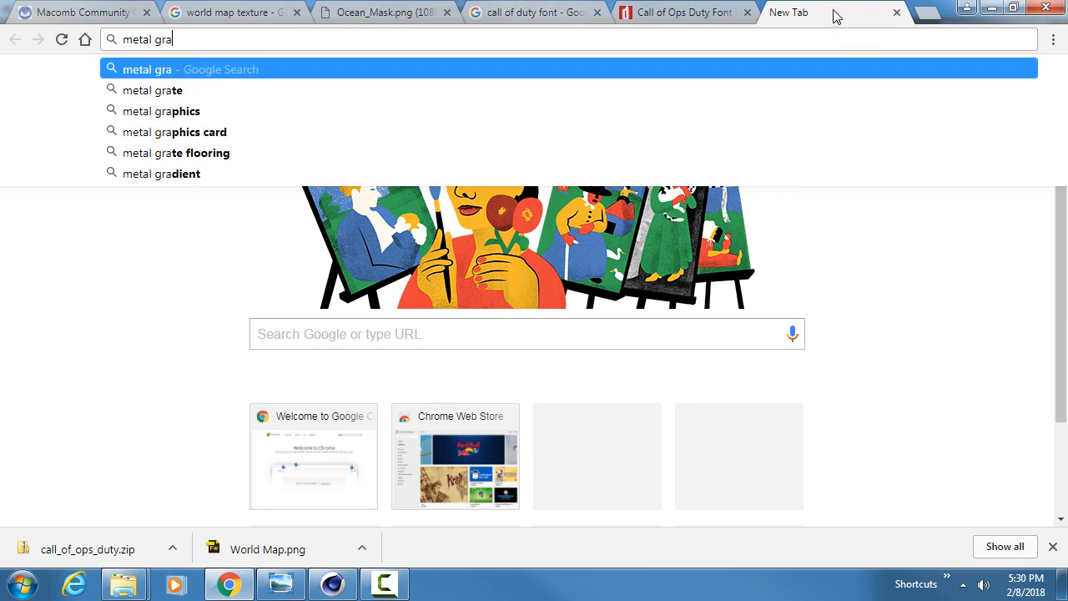
key(BackSpace)
key(BackSpace)
key(BackSpace)
key(BackSpace)
key(BackSpace)
key(BackSpace)
key(BackSpace)
key(BackSpace)
key(BackSpace)
key(BackSpace)
key(BackSpace)
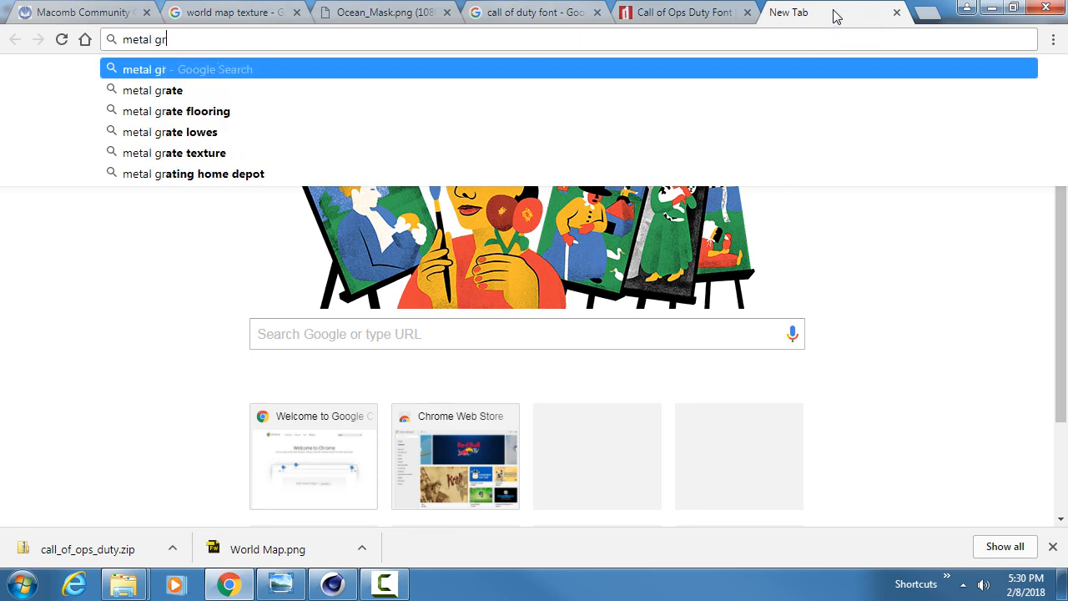
- Search Google Images for "metal plate texture" and open the dark diamond plate image from PSDGraphics at full size
text(metal plate text)
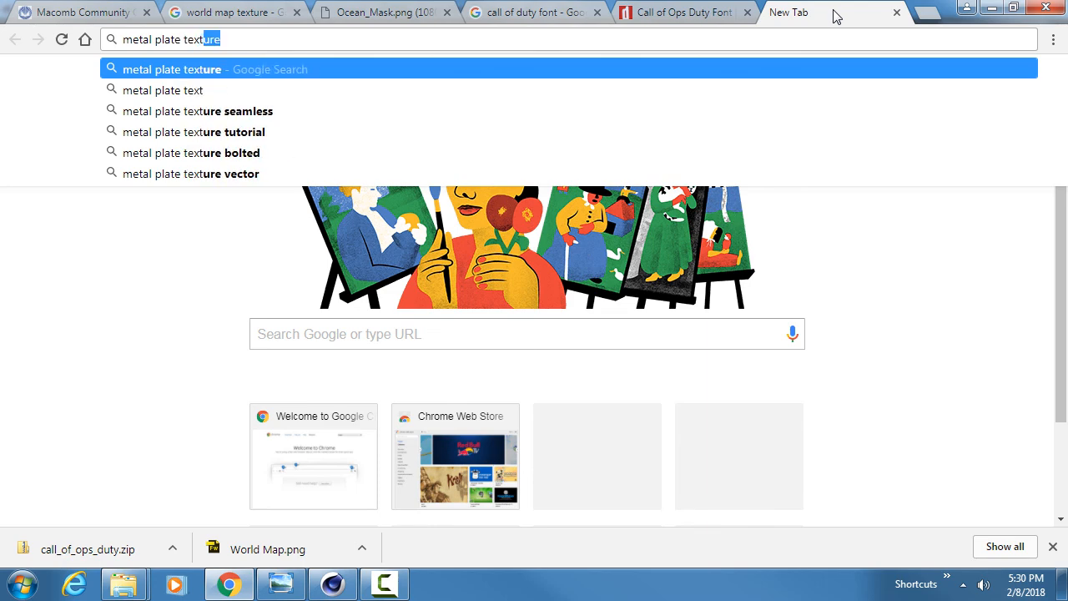
key(Return)
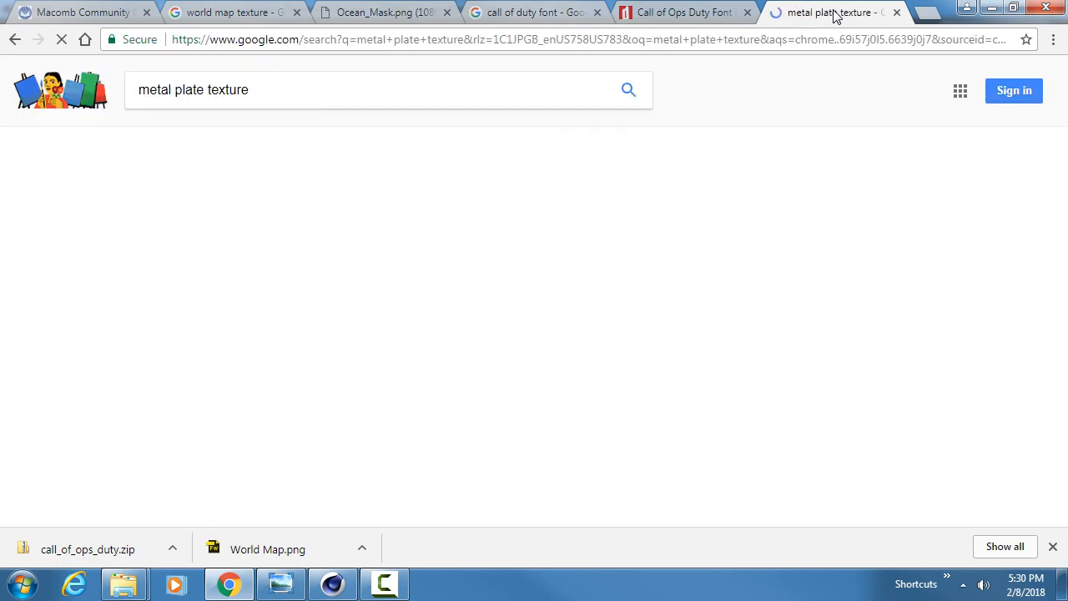
click(197, 147)
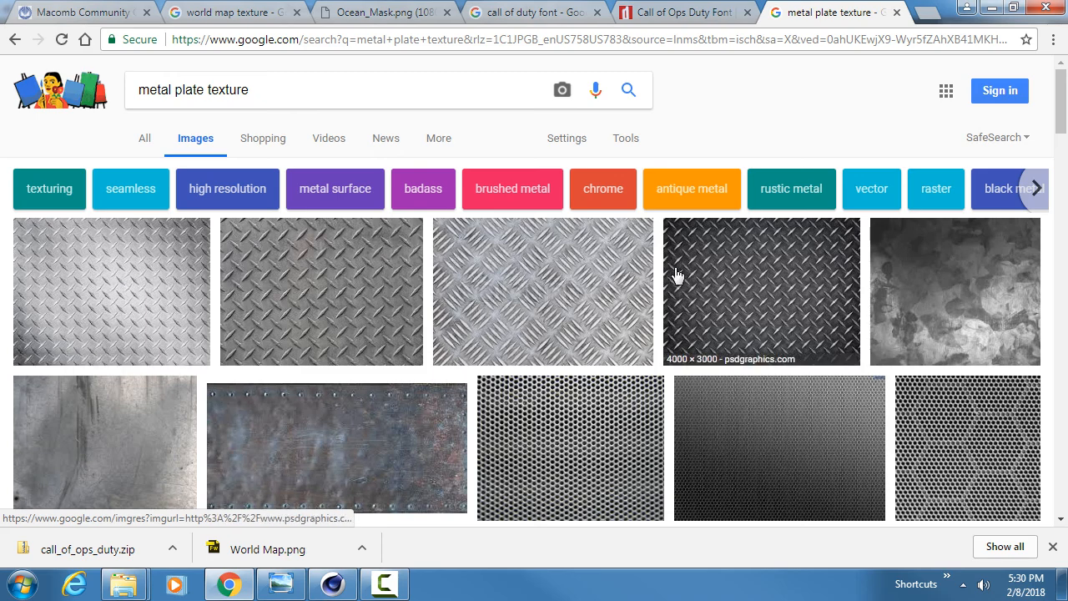
click(760, 281)
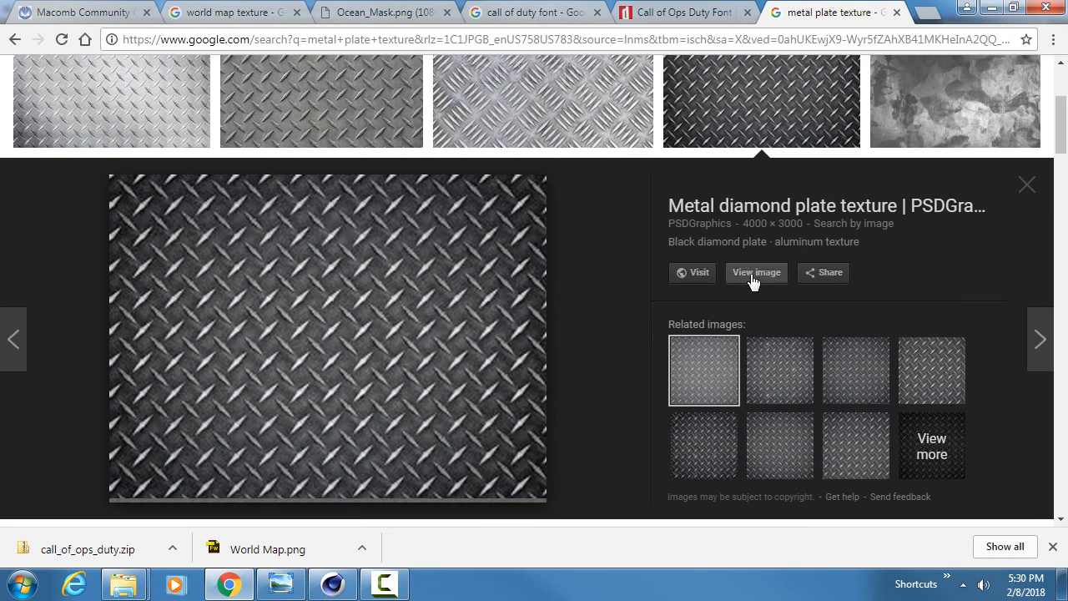
click(756, 273)
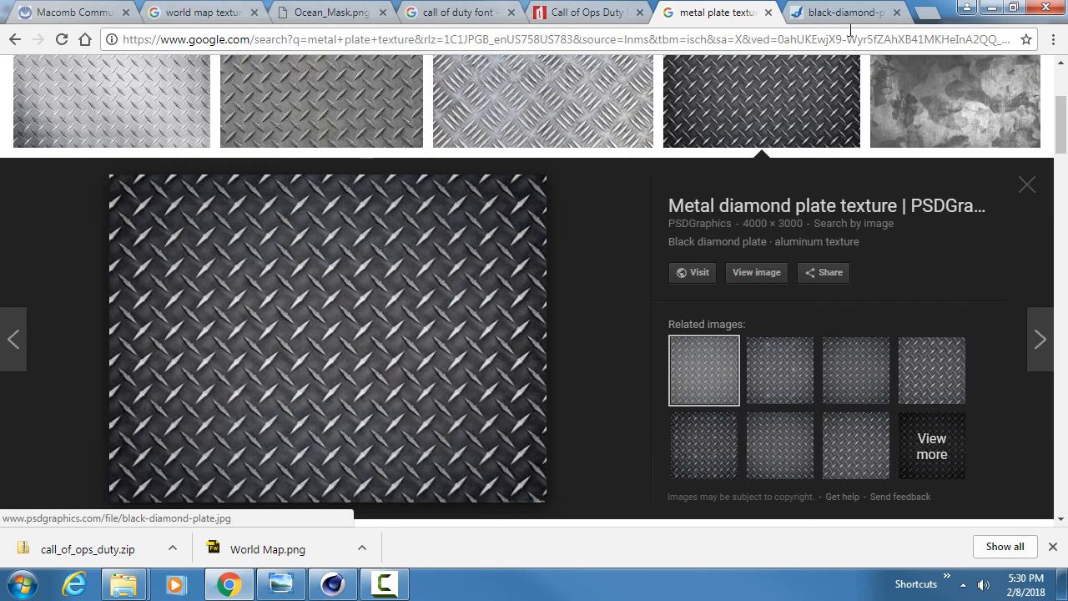
- Browse other metal plate textures and open the related "Metal net background" image from goipadwallpapers.com at full size
click(765, 107)
click(773, 221)
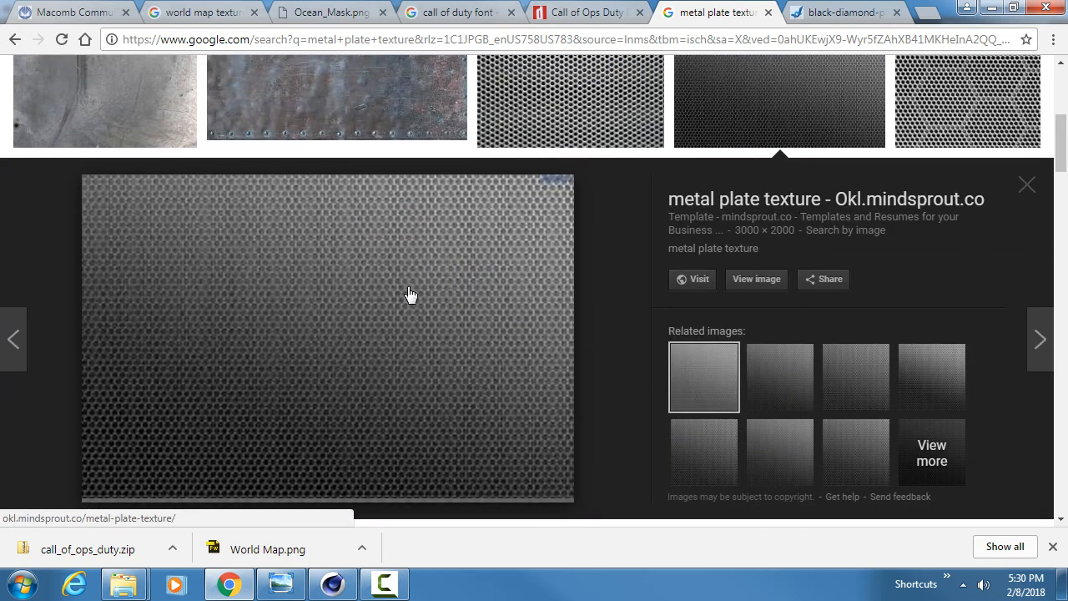
click(806, 103)
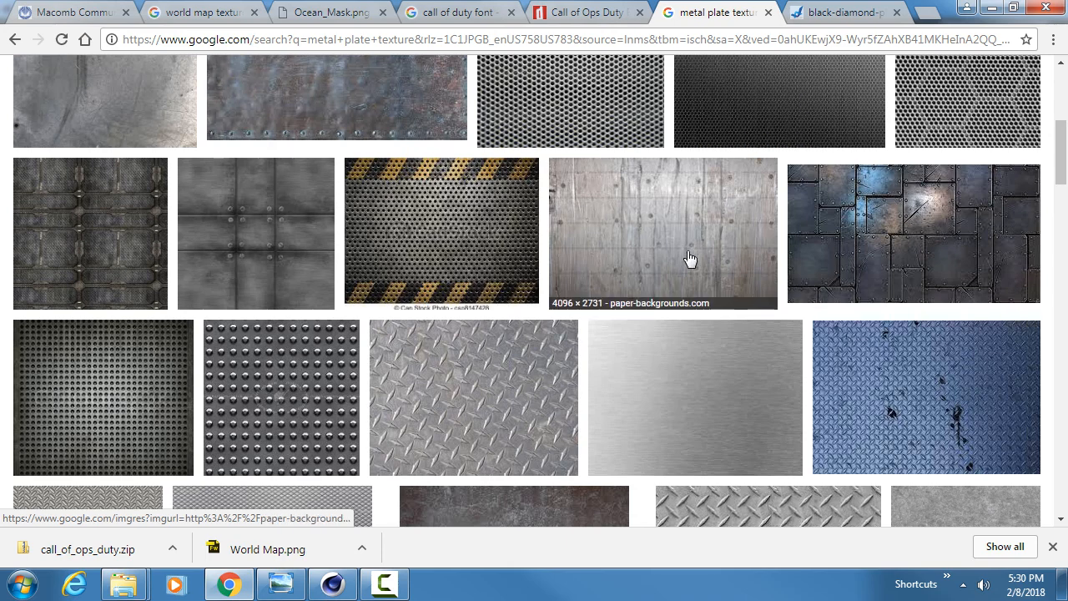
scroll(689, 260, down, 2)
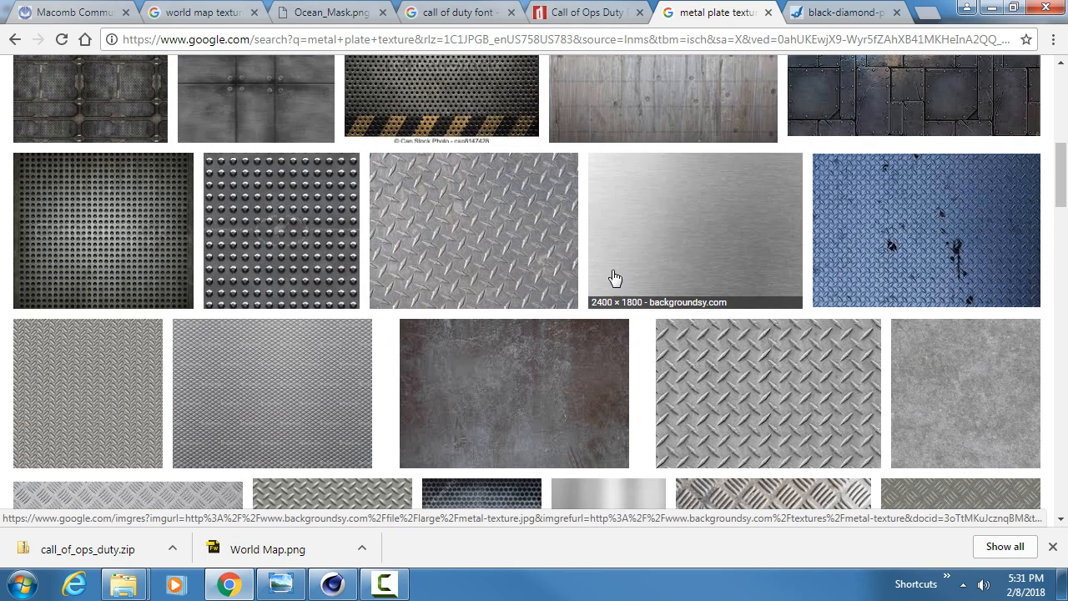
click(107, 241)
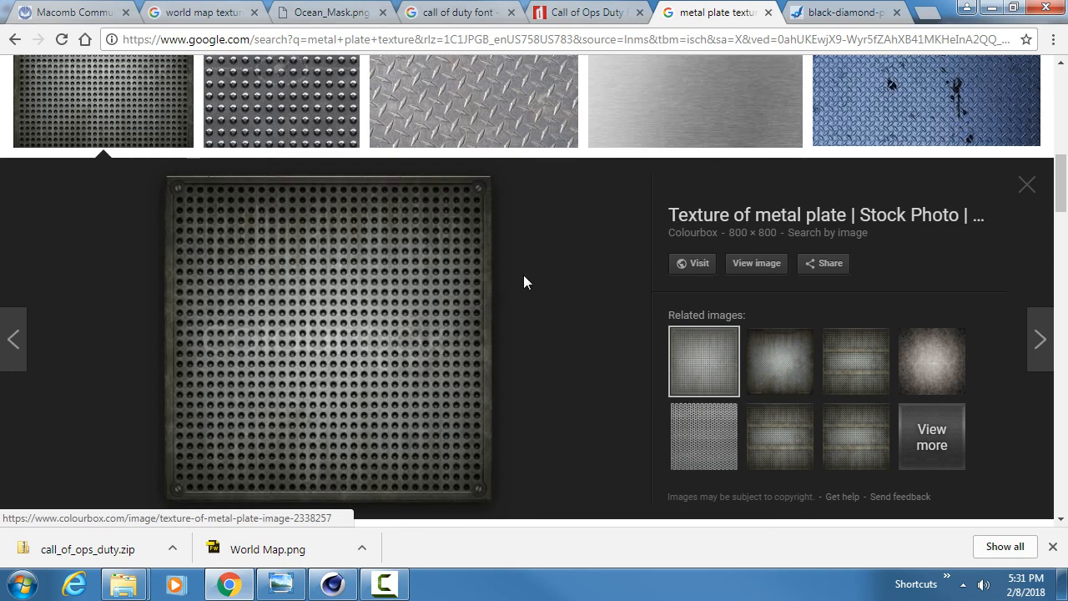
click(771, 364)
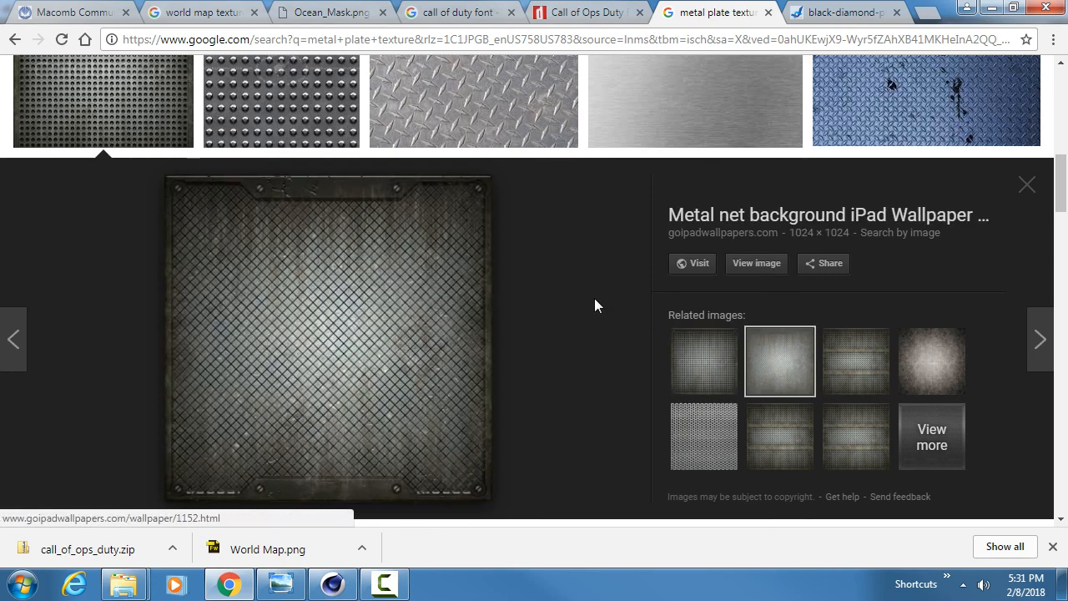
scroll(595, 306, up, 2)
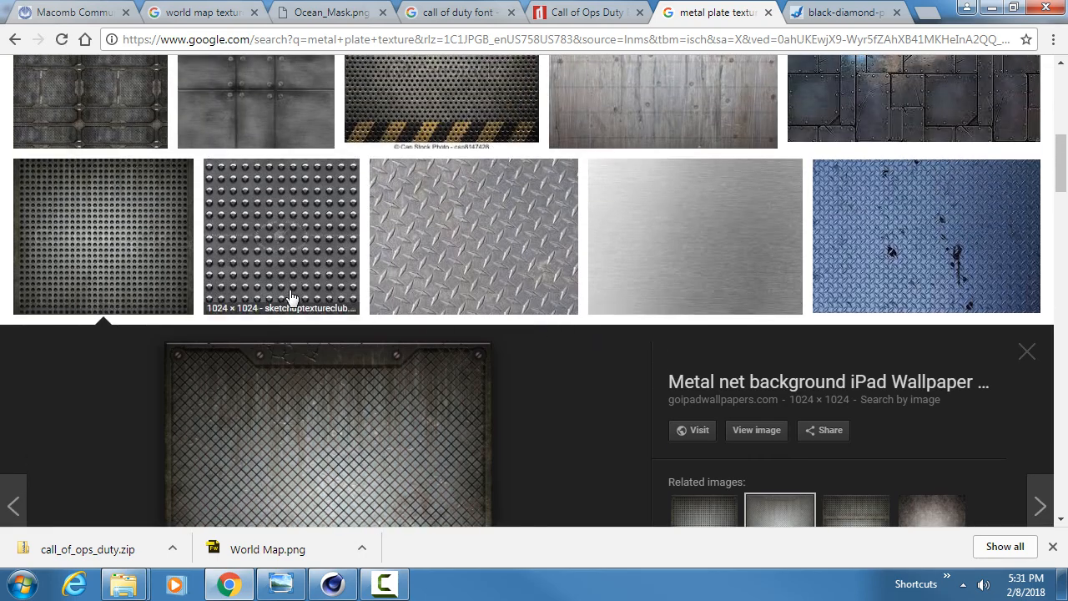
scroll(353, 298, down, 2)
click(756, 263)
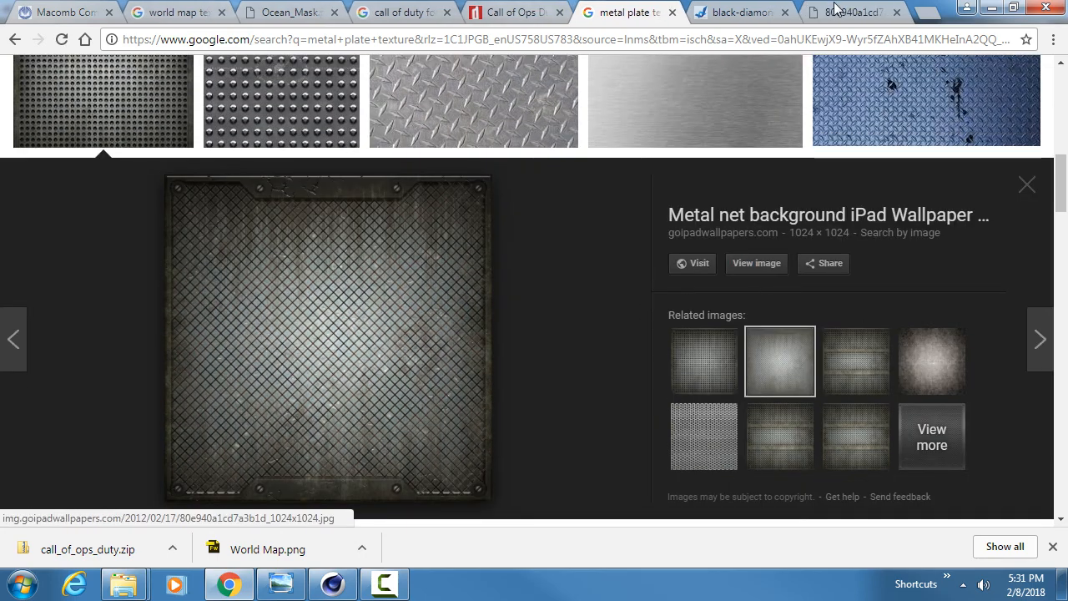
- Inspect the full-size black diamond plate texture up close
click(749, 15)
click(553, 220)
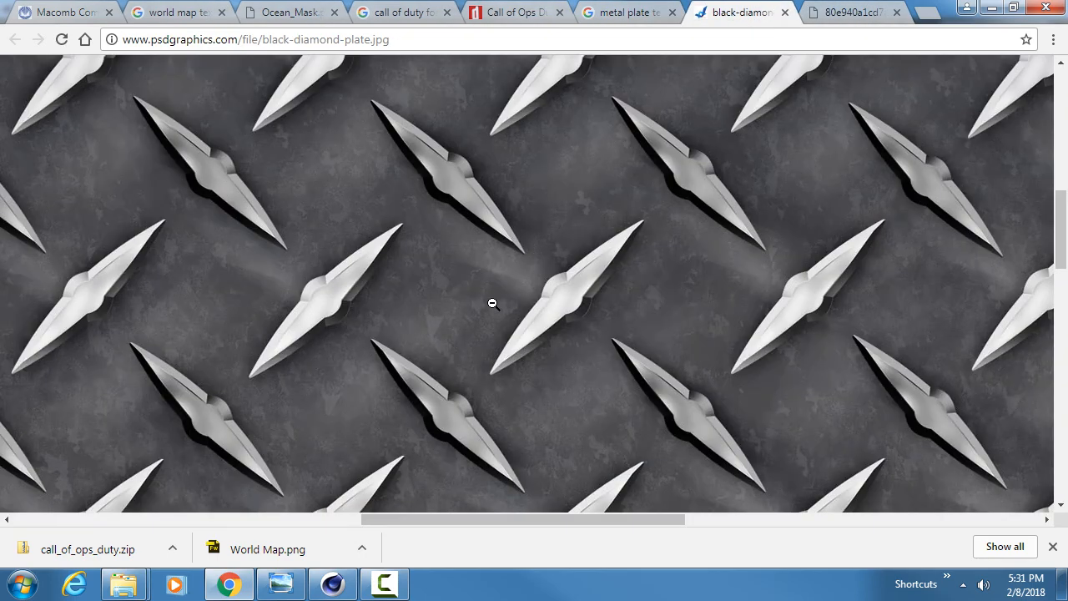
click(505, 288)
click(536, 264)
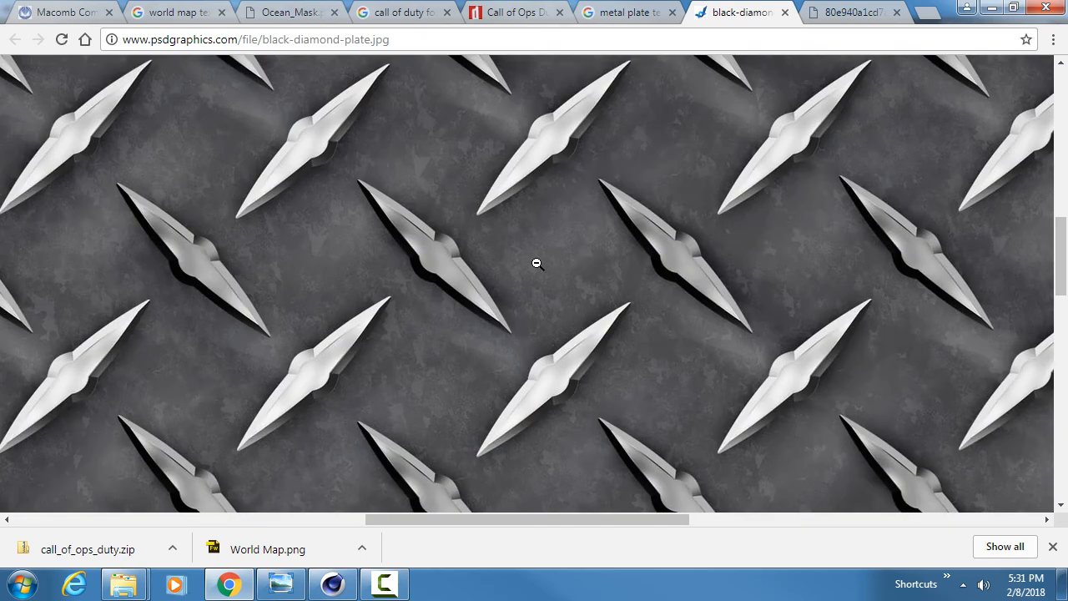
- Save the full-size black diamond plate image into the tex folder as black-diamond-plate
right_click(537, 263)
click(601, 296)
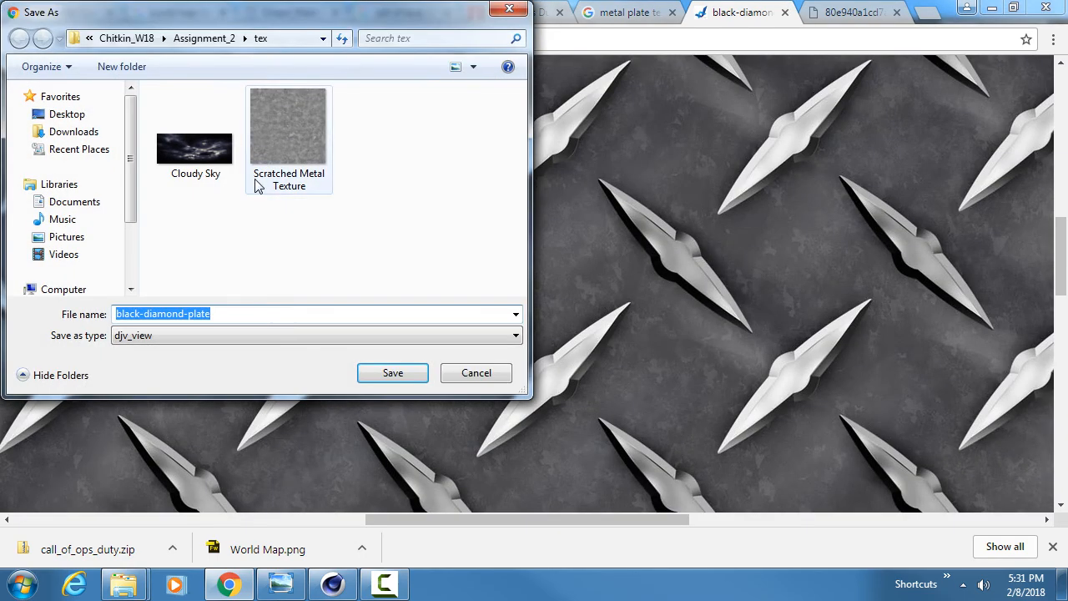
click(392, 372)
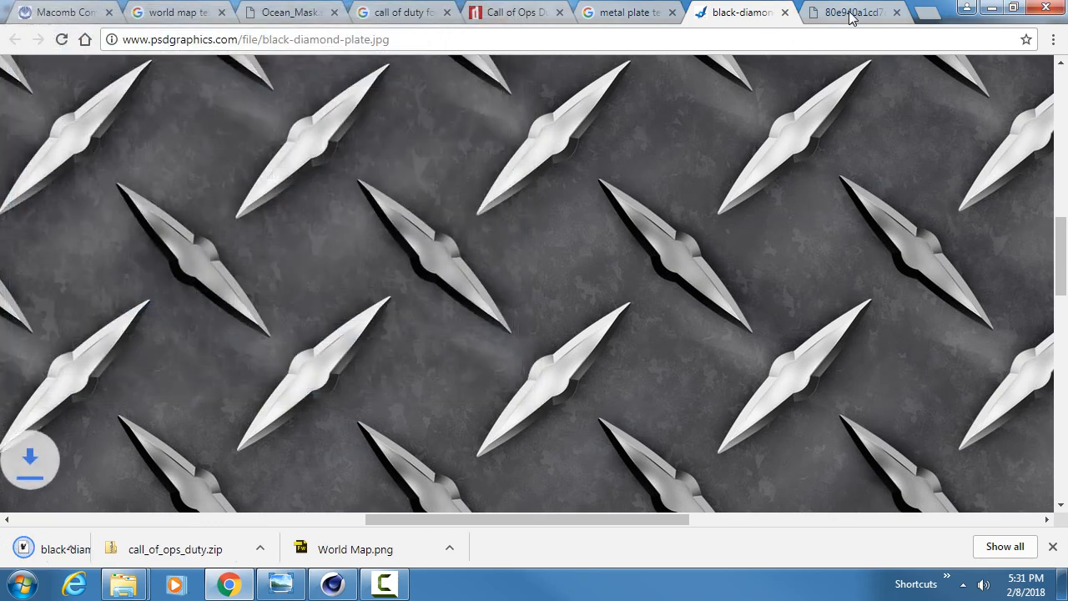
- Save the full-size metal net background image from goipadwallpapers.com into the same tex folder under its suggested name
key(ctrl+Tab)
click(501, 256)
right_click(501, 256)
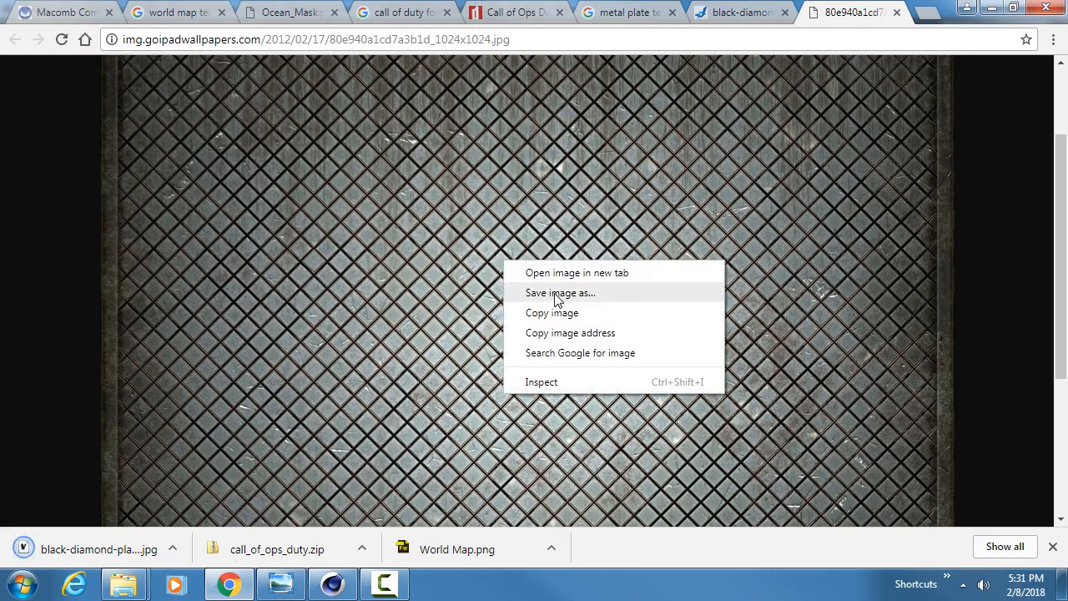
click(554, 293)
click(385, 375)
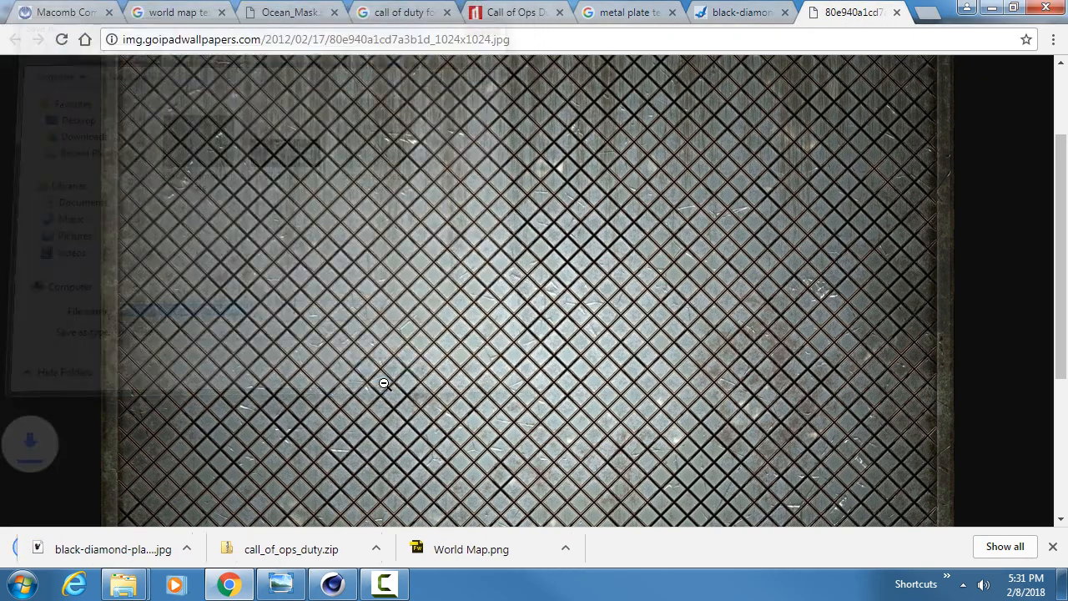
- Switch to Cinema 4D, enable the Bump channel of the black material Mat, and load black-diamond-plate.jpg as its bump texture
click(992, 8)
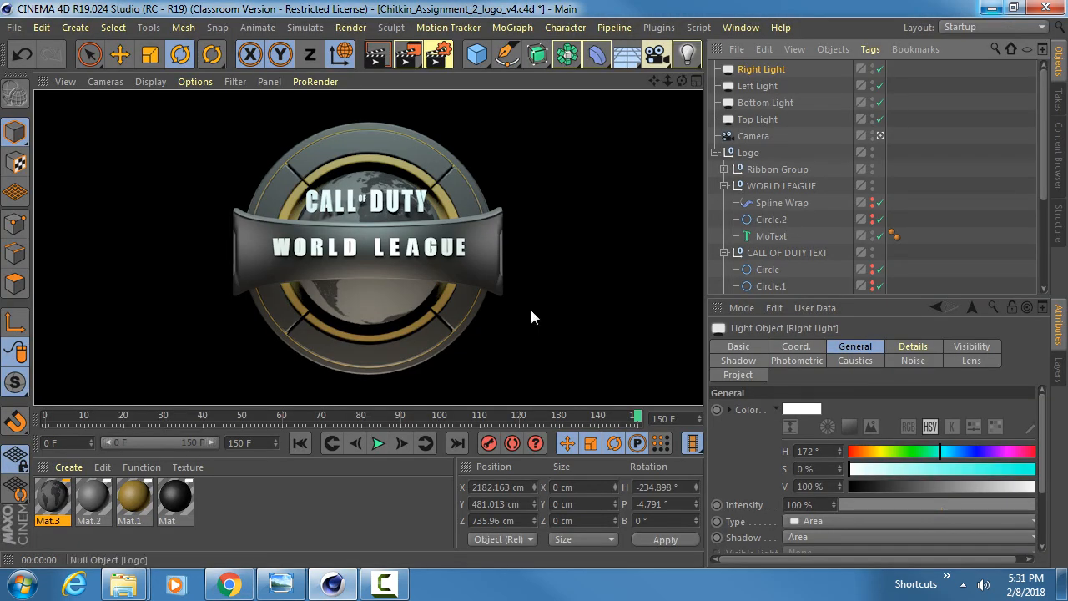
click(177, 499)
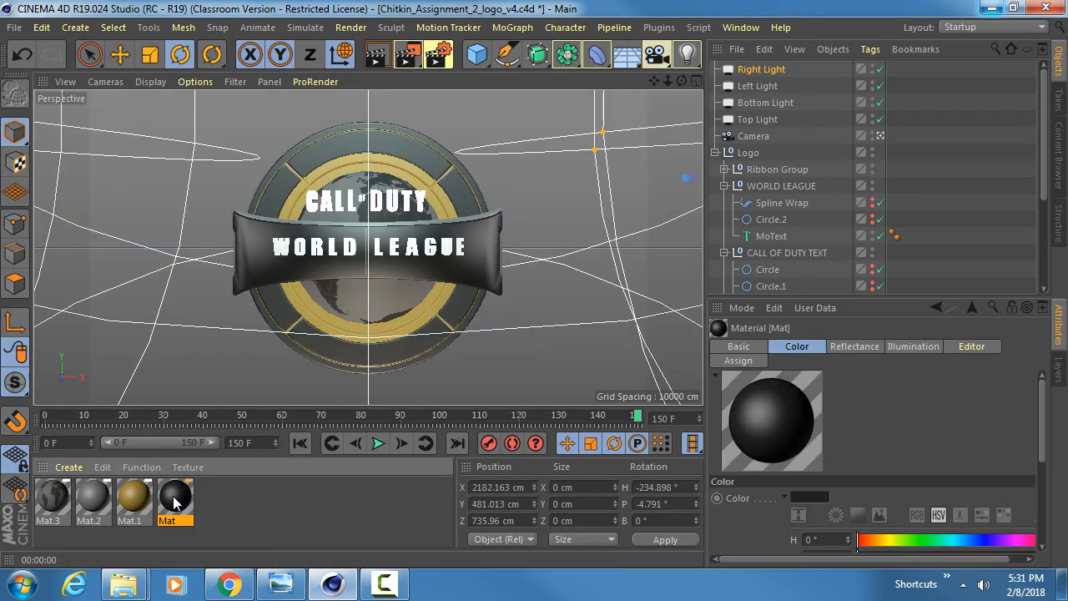
double_click(177, 499)
click(296, 249)
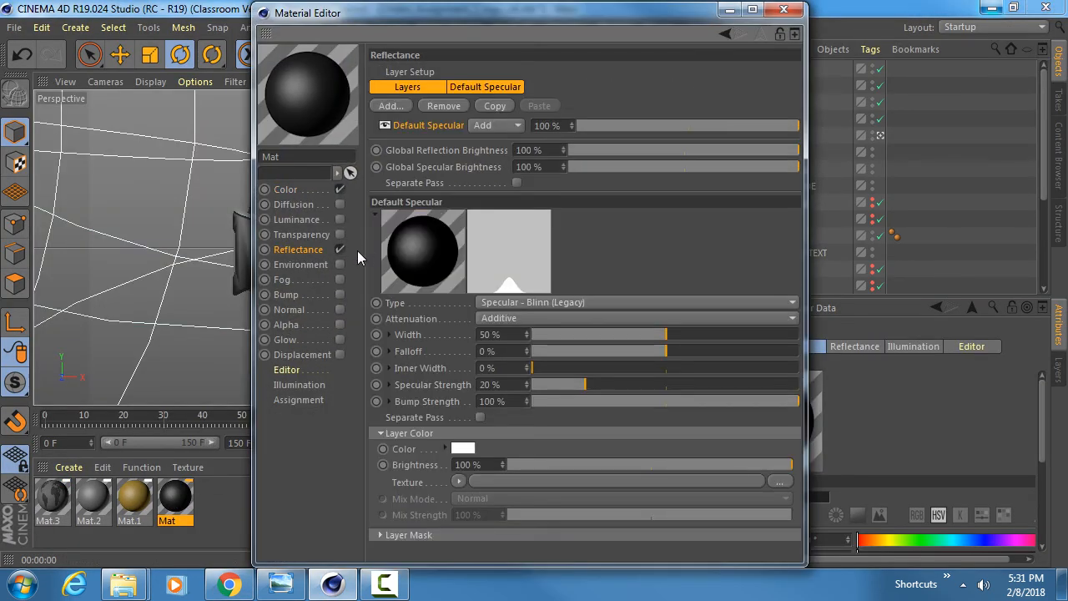
click(339, 294)
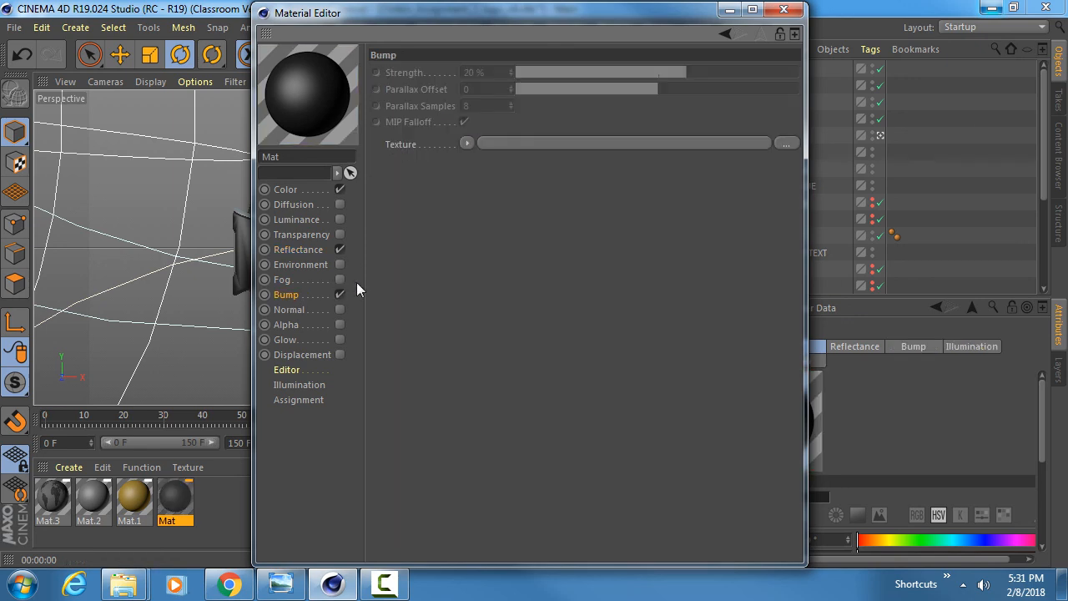
click(786, 143)
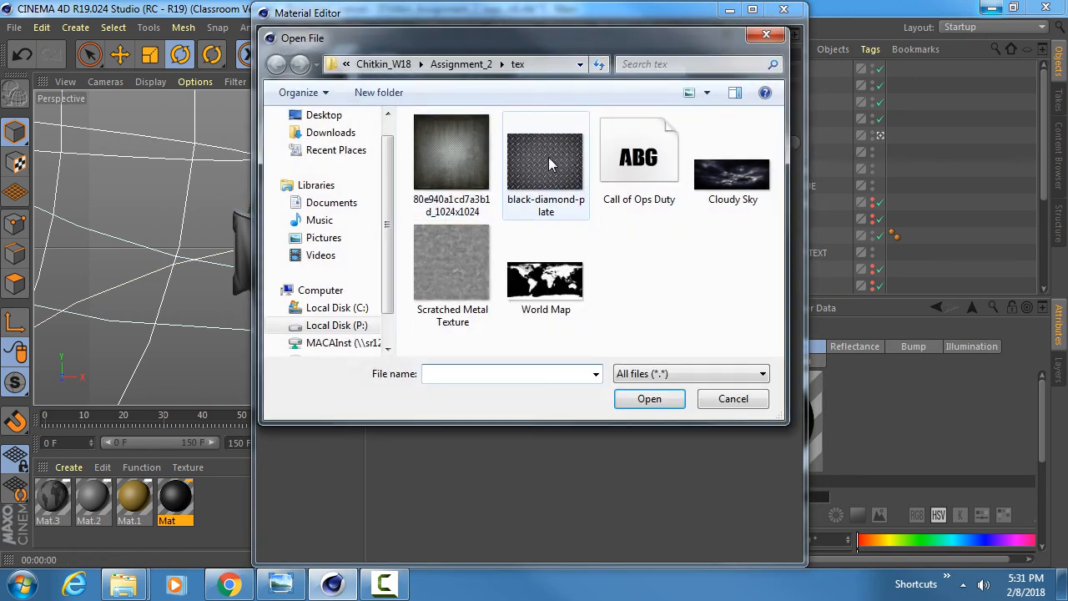
click(546, 159)
click(647, 396)
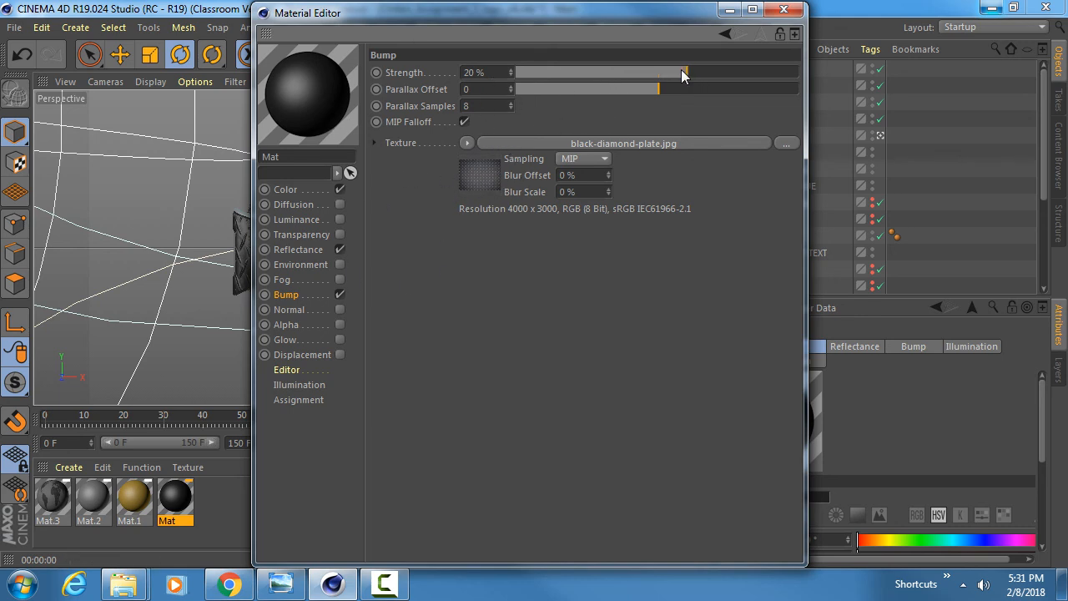
- Set Mat's bump strength to 90% and render the view to check the logo
drag(682, 75, 786, 73)
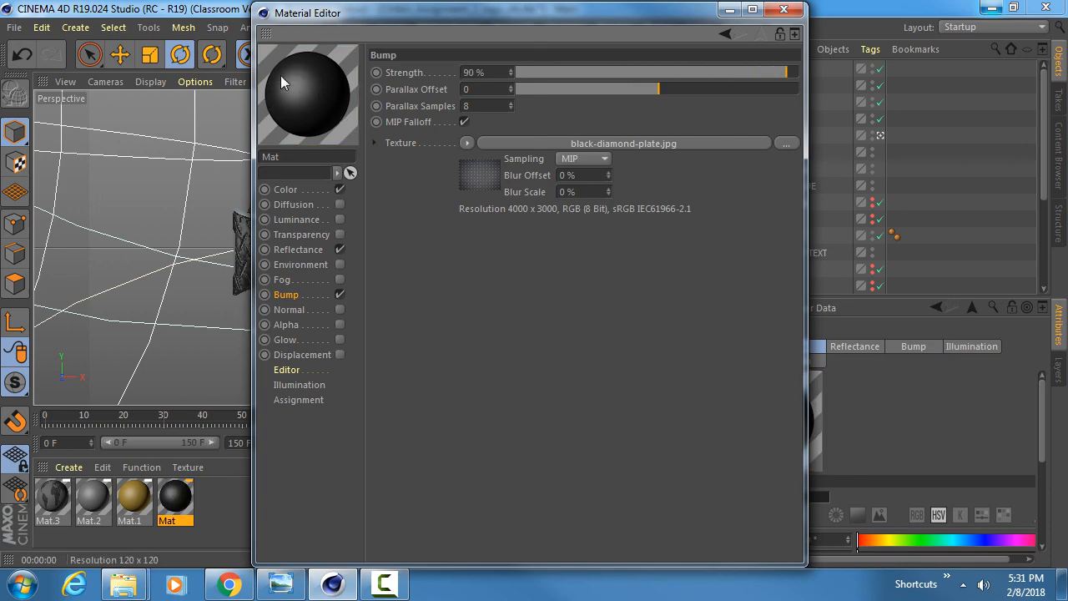
drag(407, 31, 523, 410)
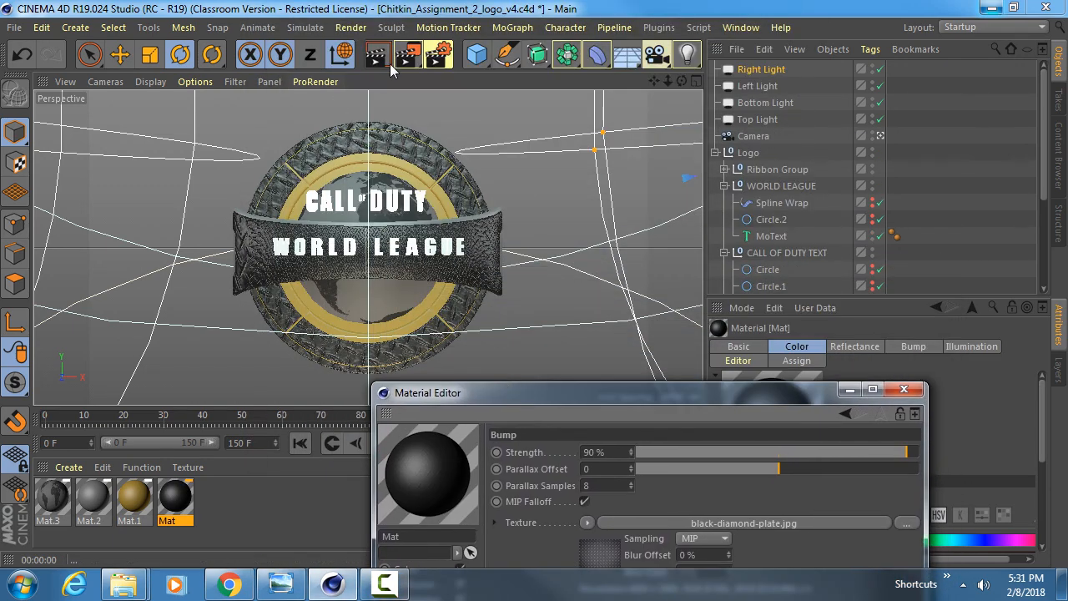
click(377, 56)
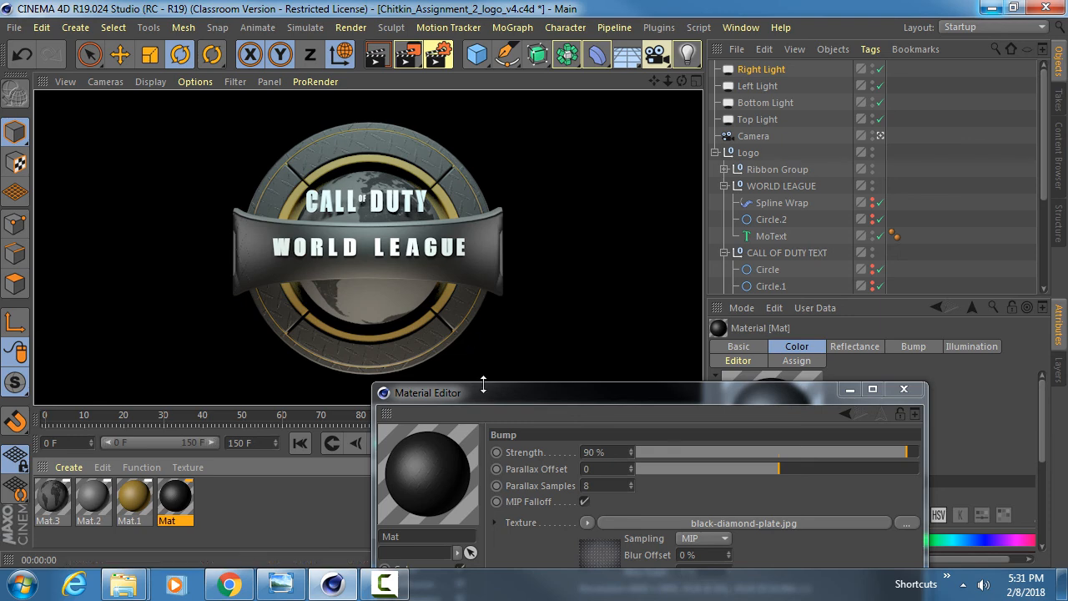
- Set Tiles U and Tiles V to 4 on the texture tags of Black Segments Extrude and Black Disc, and render the view
drag(482, 390, 298, 513)
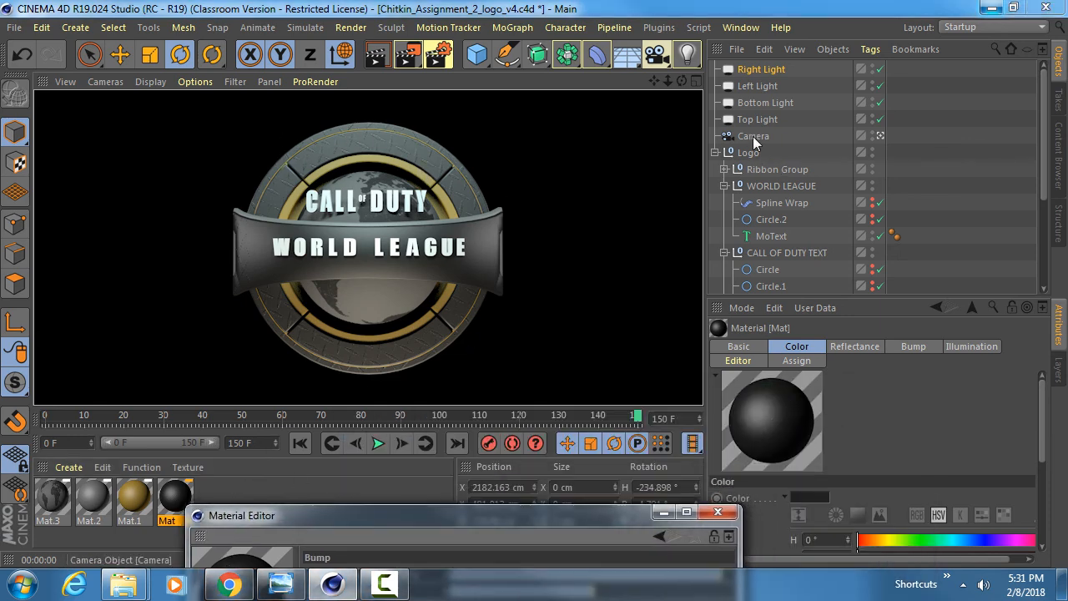
scroll(785, 202, down, 3)
click(411, 157)
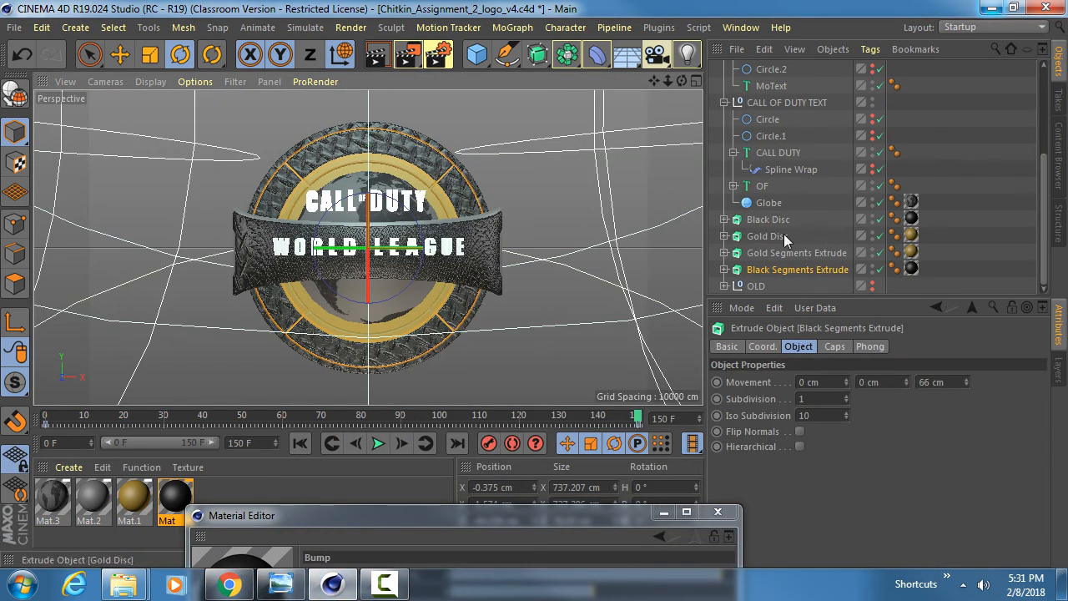
click(910, 270)
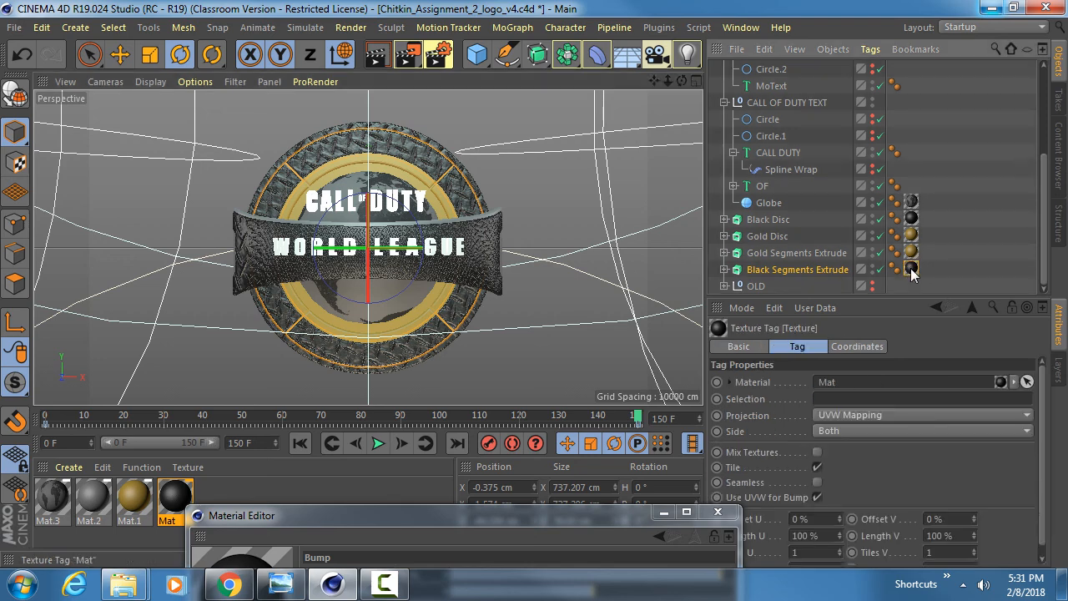
ctrl+click(910, 218)
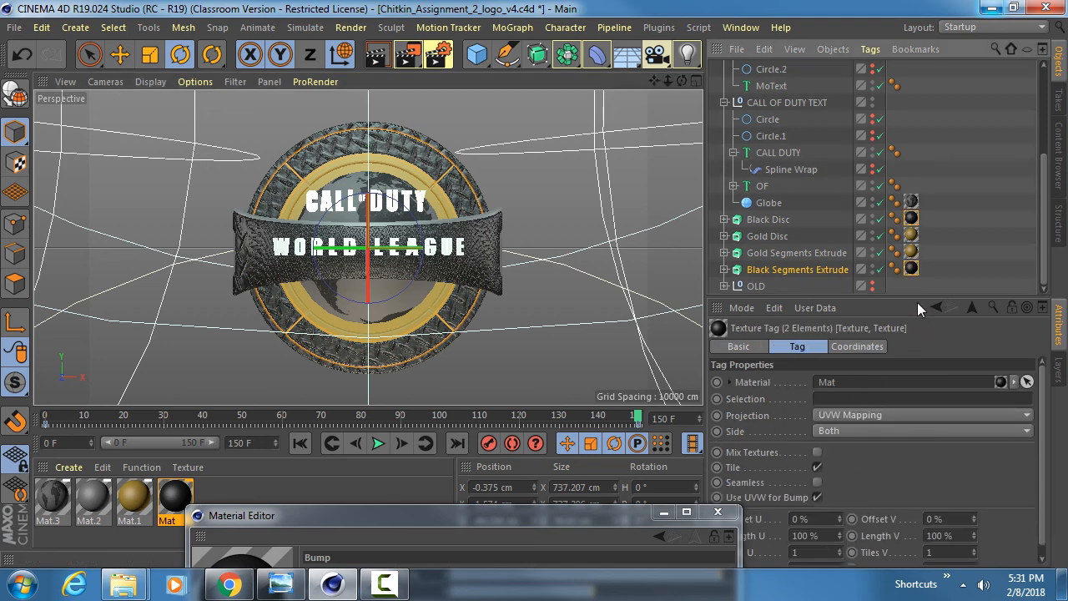
drag(917, 302, 917, 210)
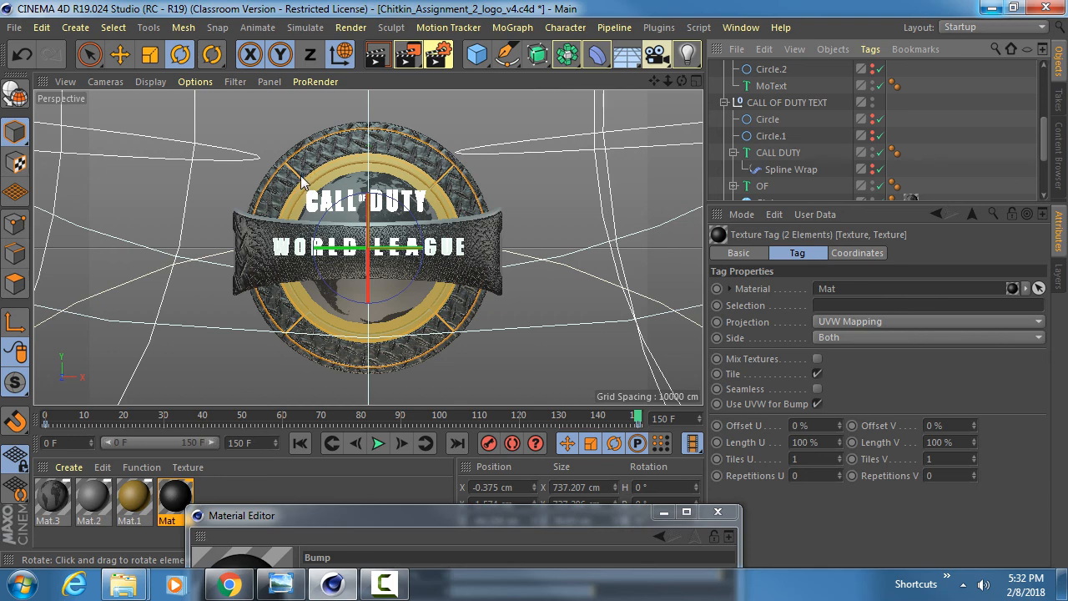
double_click(821, 458)
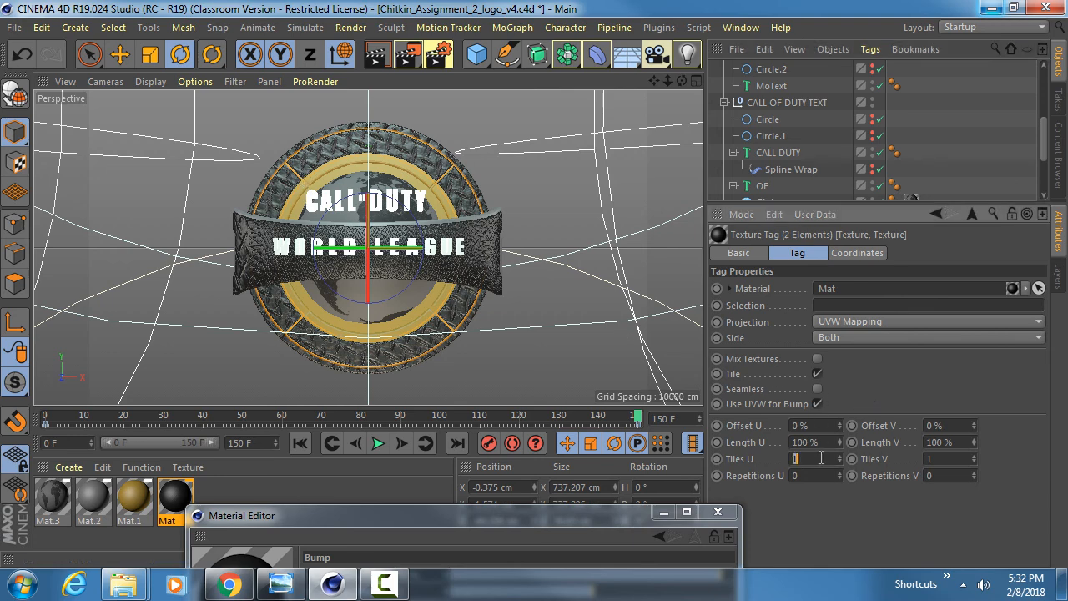
text(4)
key(Tab)
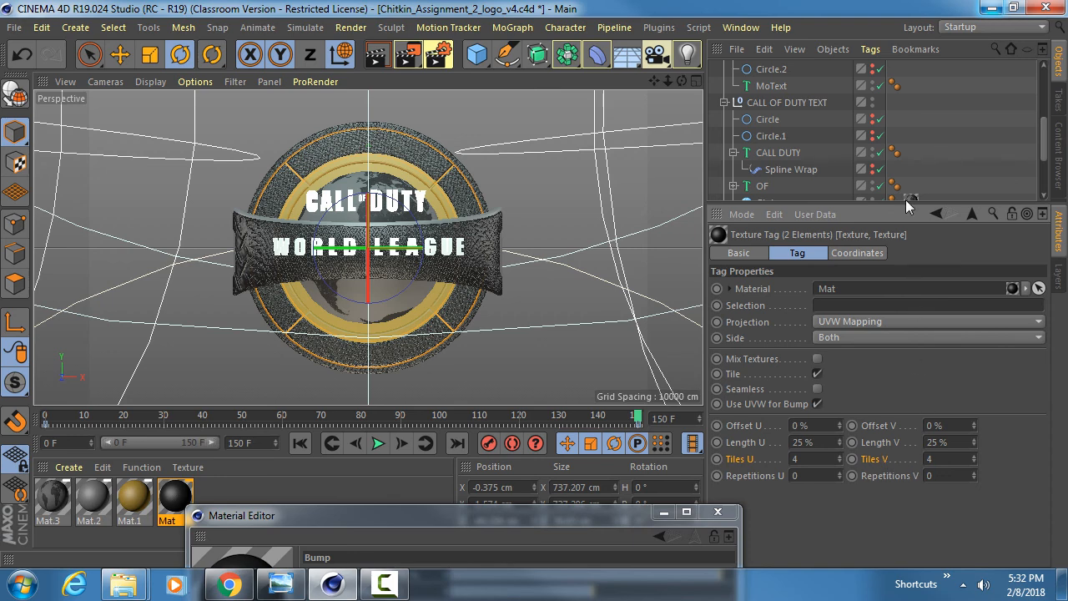
drag(908, 205, 910, 332)
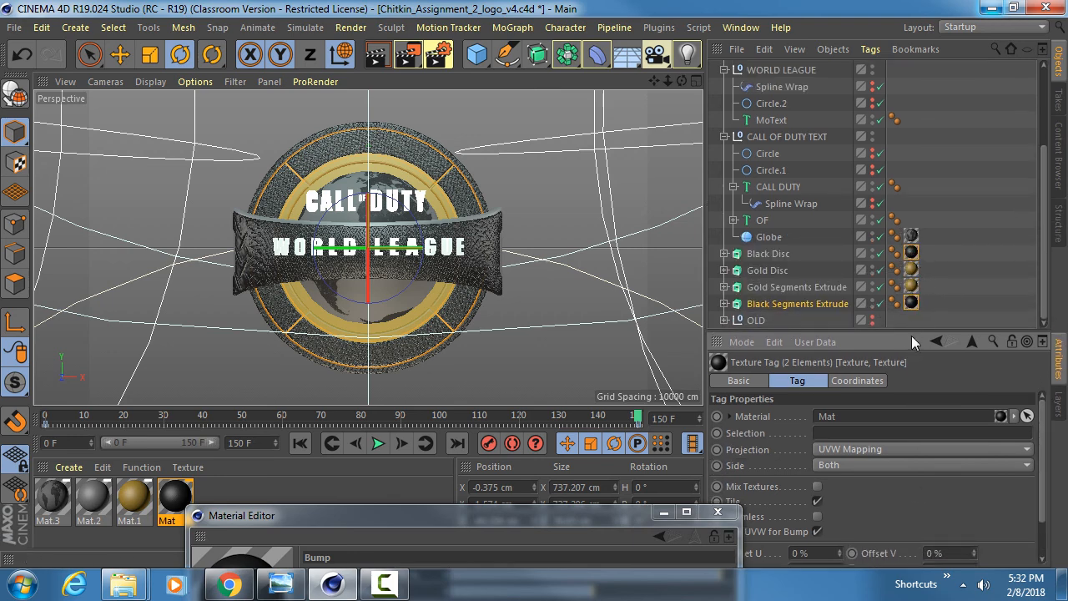
click(376, 54)
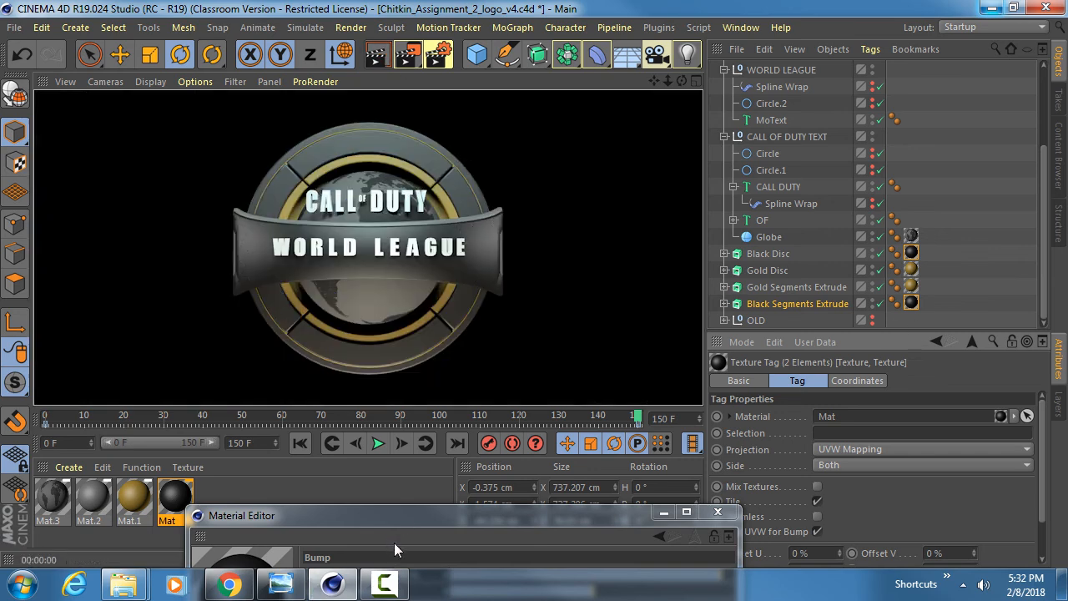
- Set Mat's bump strength to 250% and render the view to judge the plate pattern
drag(394, 515, 540, 159)
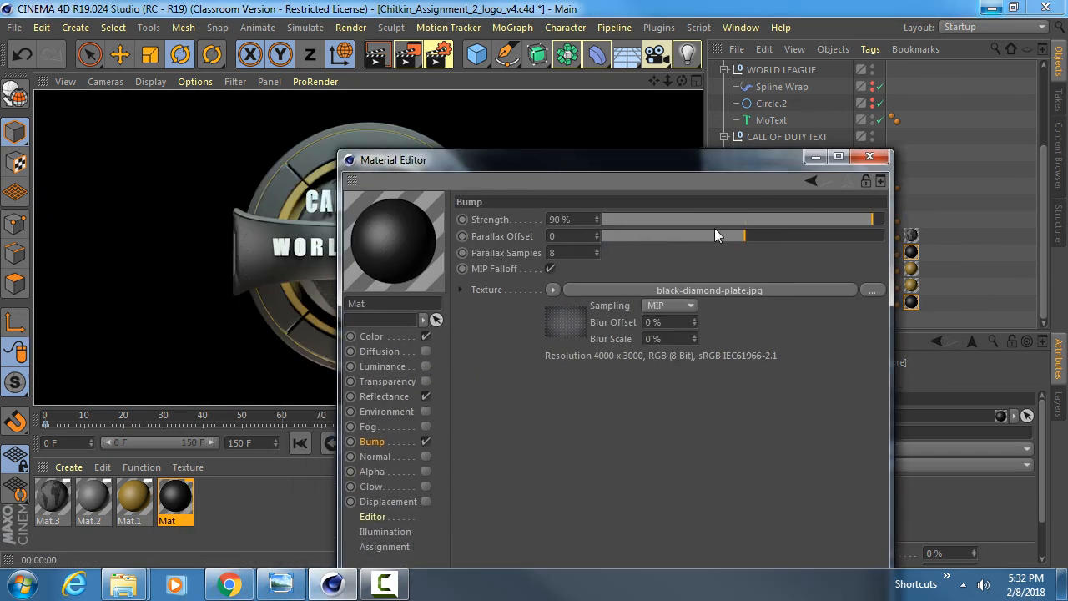
click(587, 219)
text(250)
key(Return)
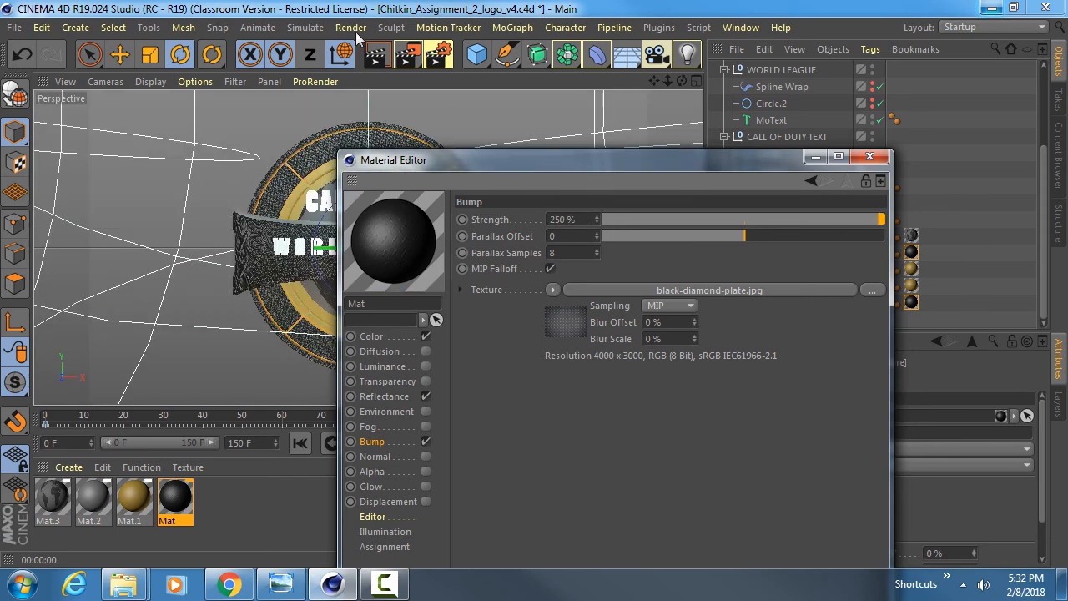
click(376, 54)
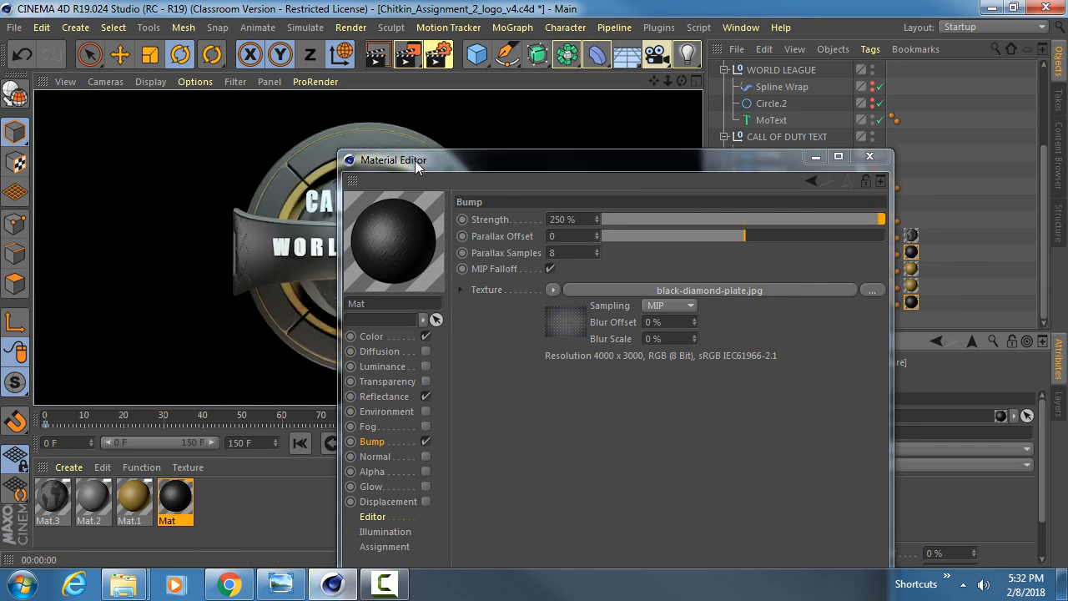
drag(415, 160, 518, 290)
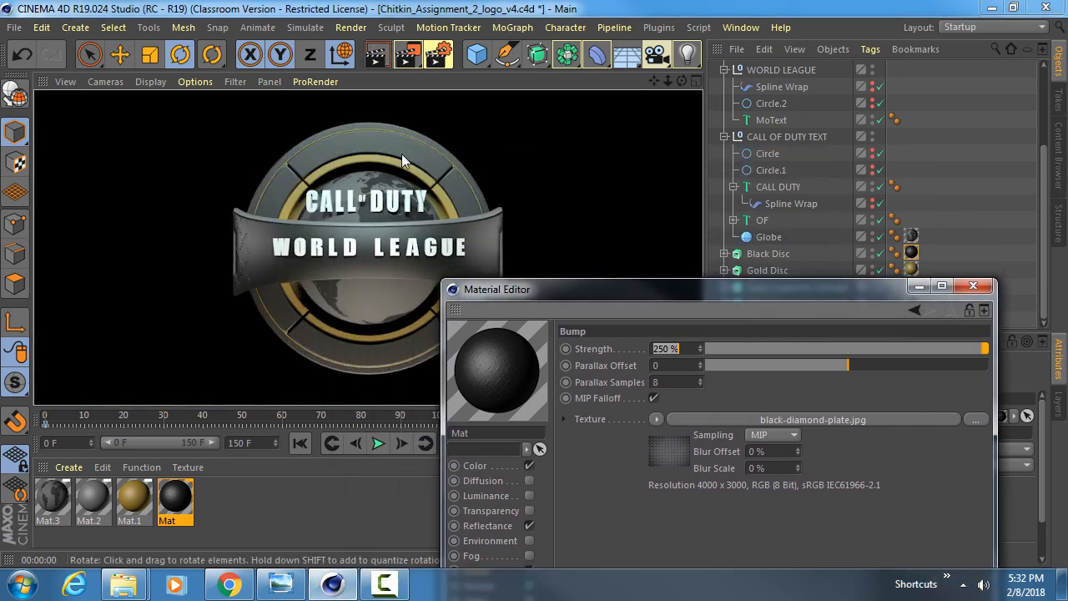
- Raise Mat's bump strength to 500% and render the view again
drag(590, 290, 577, 186)
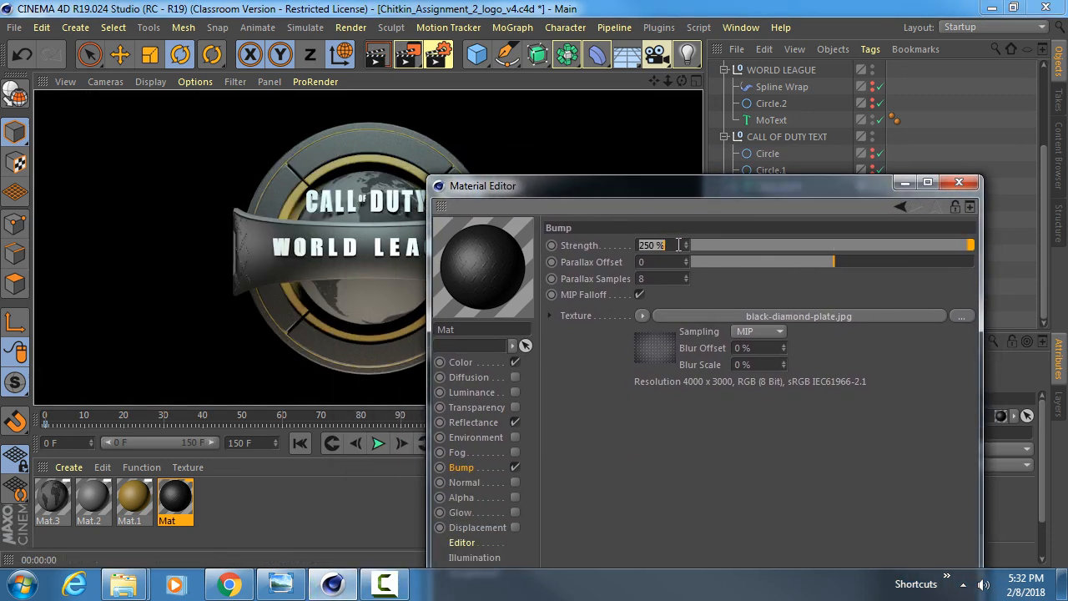
text(500)
key(Return)
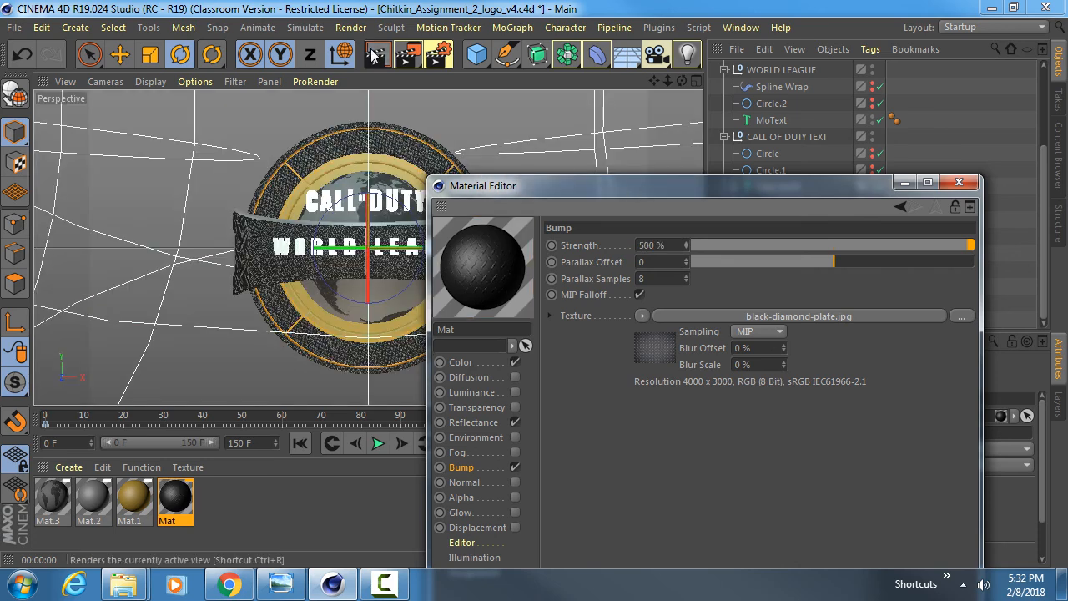
click(375, 55)
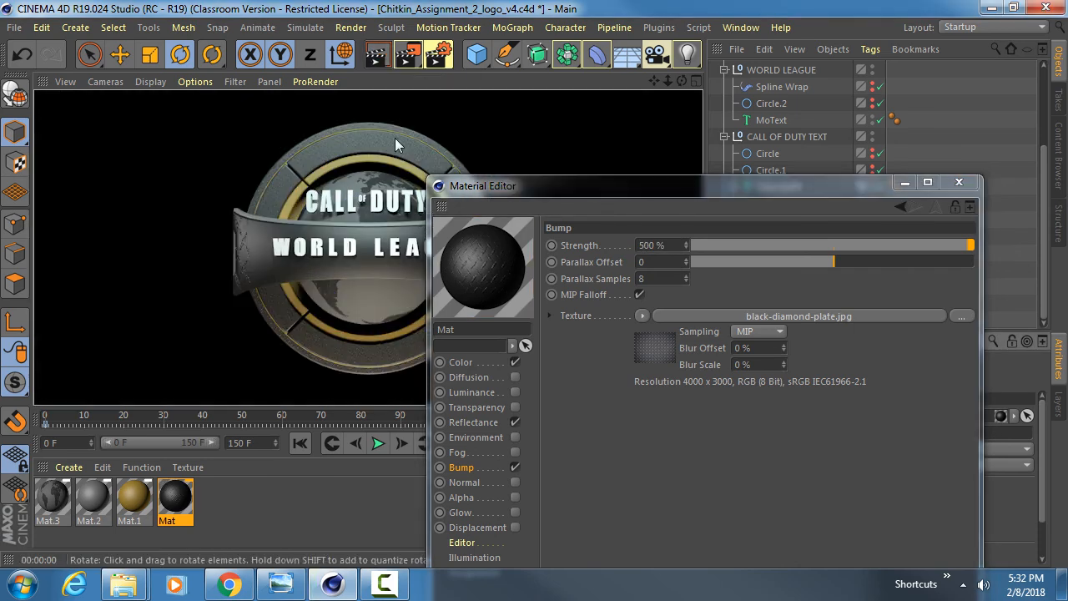
drag(621, 186, 634, 370)
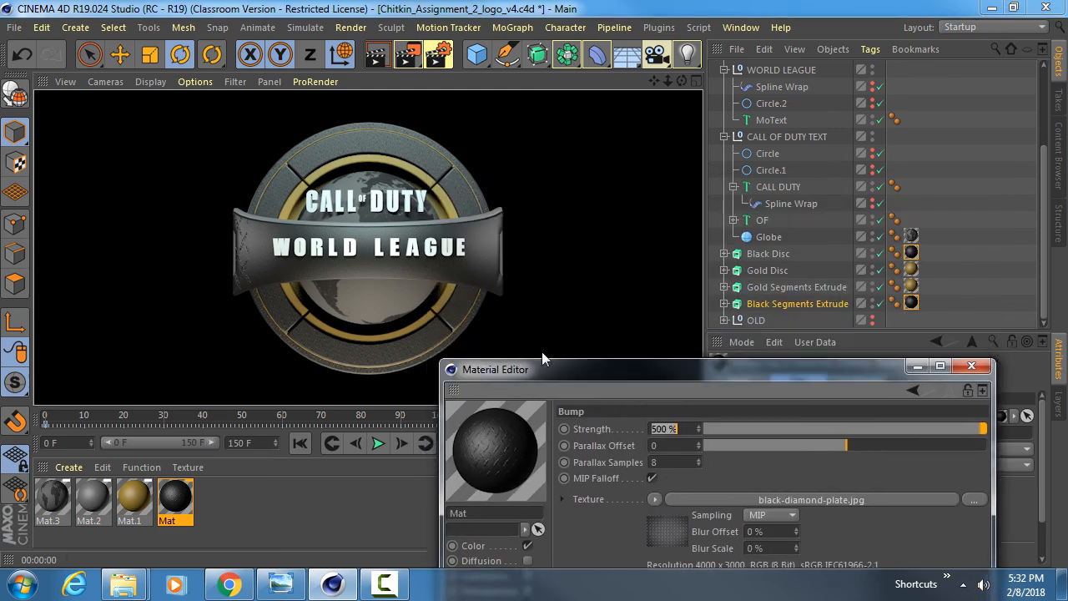
- Change the texture projection of the black ribbon (Ribbon Black.2) to Cylindrical
click(259, 243)
drag(551, 371, 462, 441)
scroll(834, 187, up, 5)
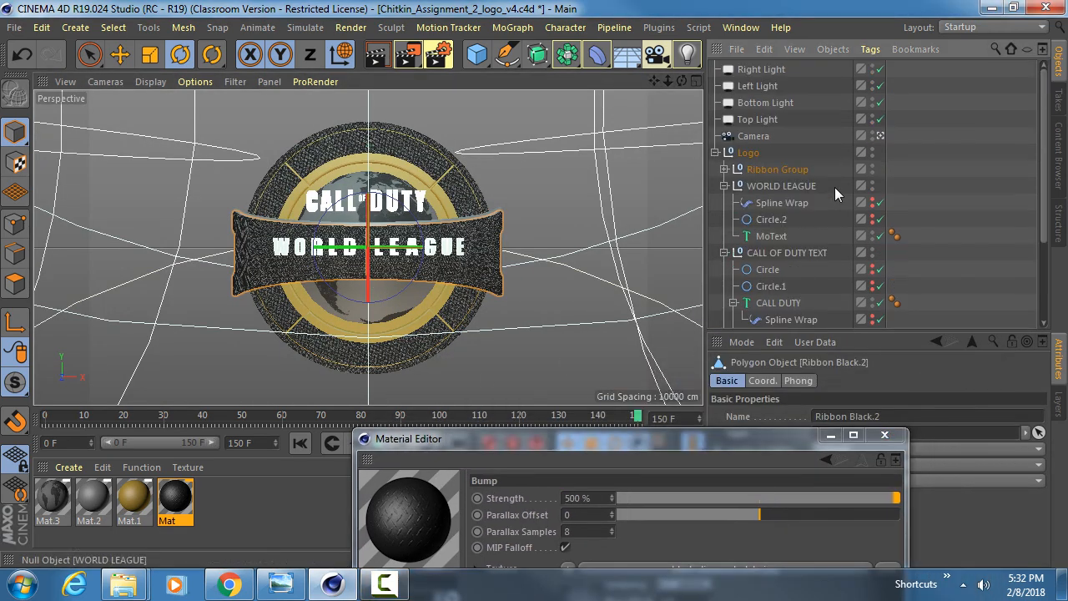
click(894, 184)
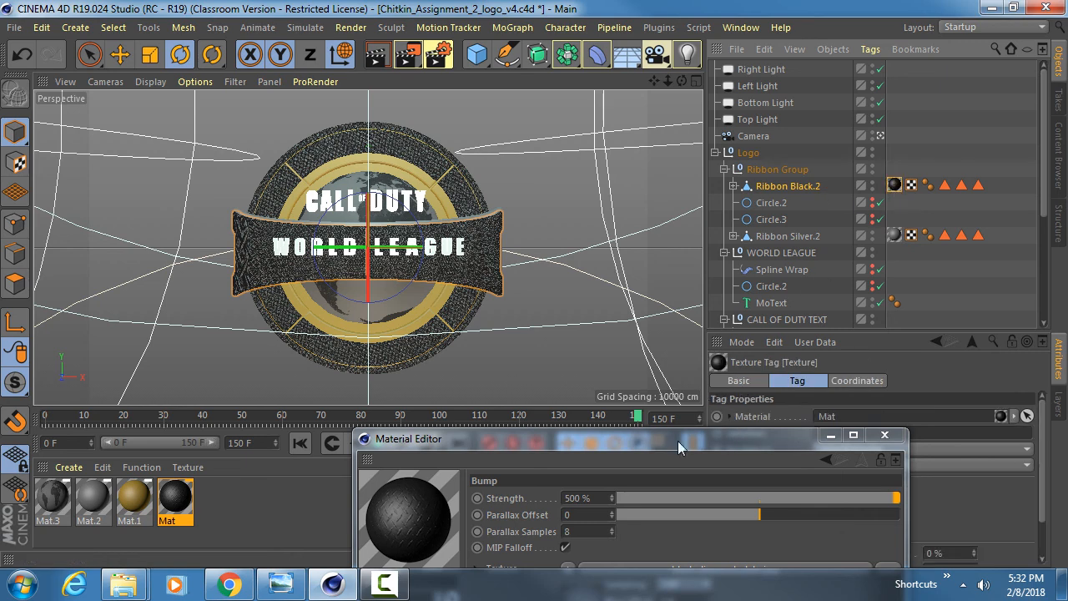
drag(678, 440, 269, 431)
scroll(771, 446, down, 3)
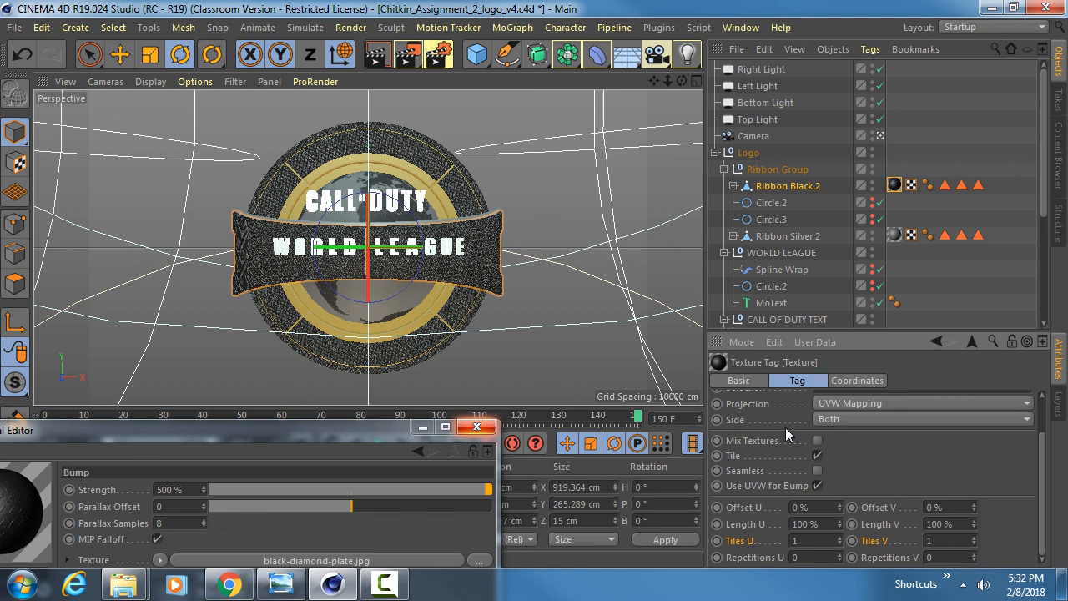
click(870, 404)
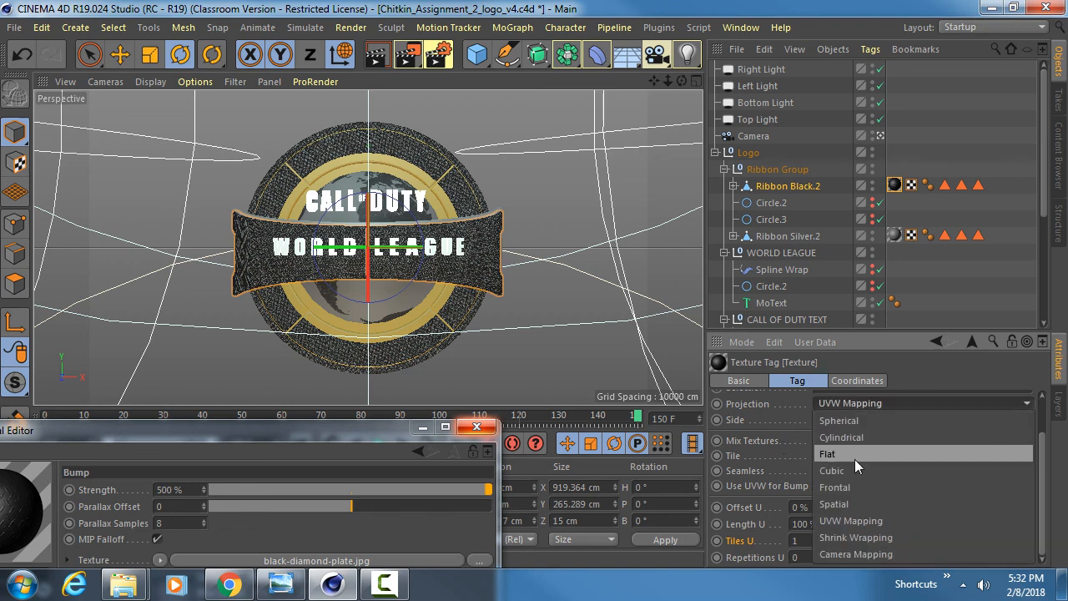
click(868, 435)
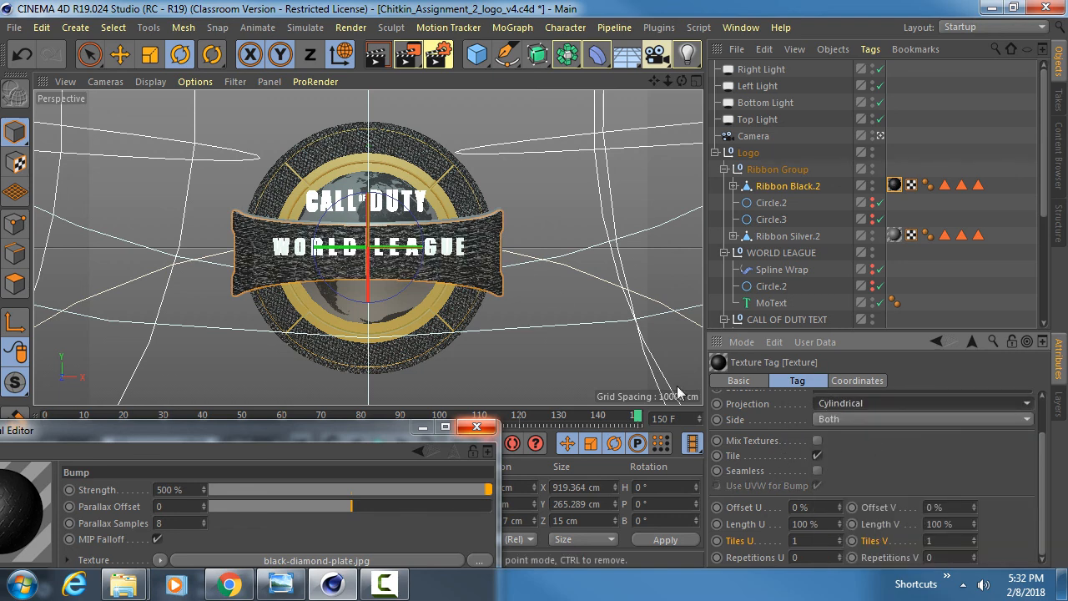
- Set Tiles U and Tiles V to 4 on the black ribbon's (Ribbon Black.2) texture tag
drag(973, 524, 972, 382)
double_click(807, 543)
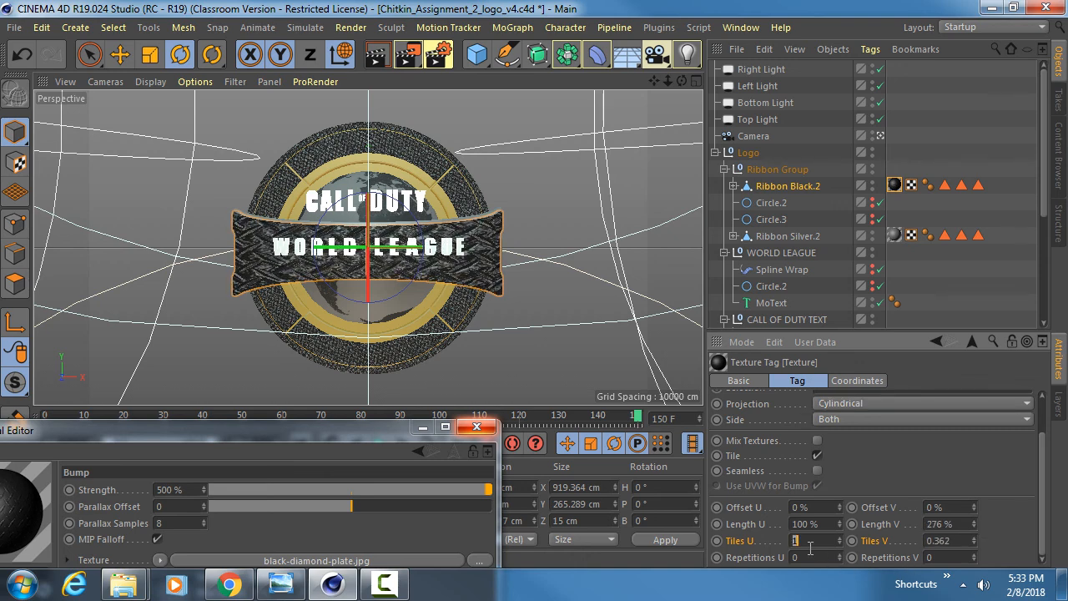
text(4)
key(Tab)
text(4)
key(Return)
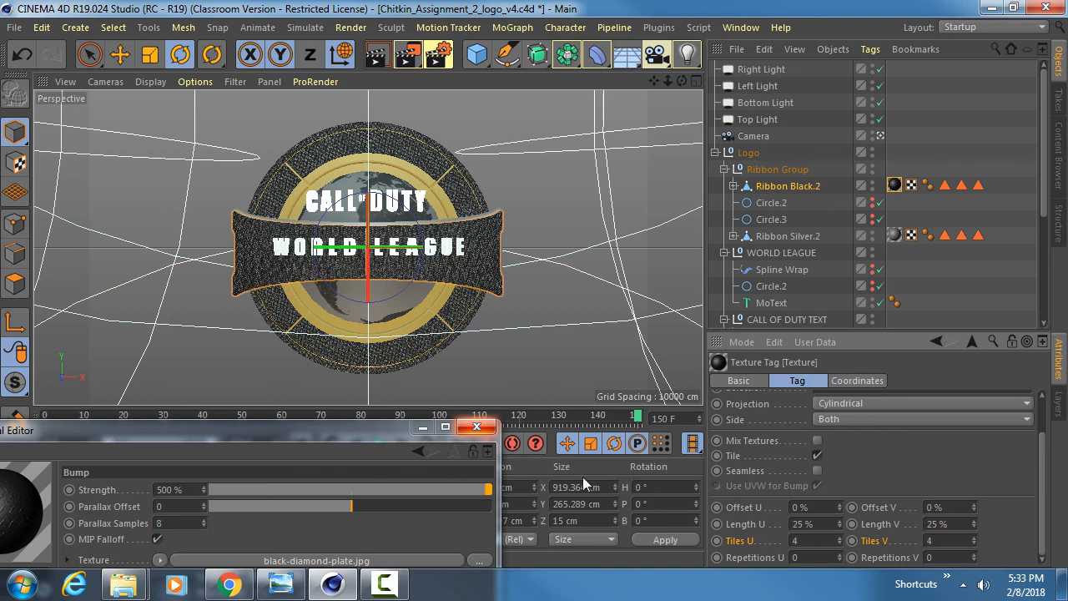
- Render the view, set the black ribbon texture's Tiles V to 10, and render again to compare the pattern
click(382, 57)
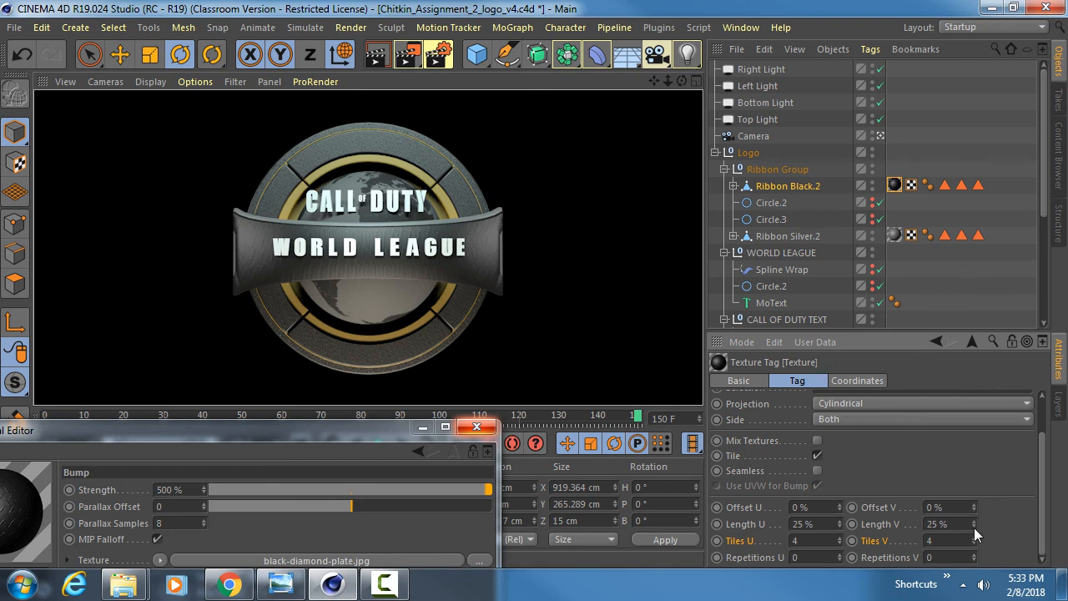
drag(973, 524, 973, 544)
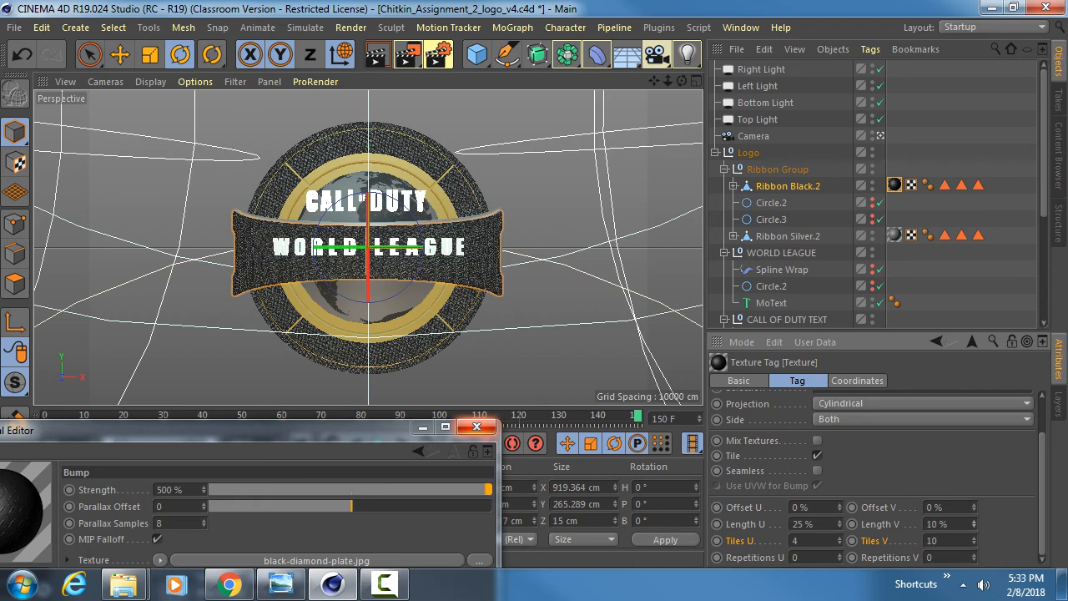
click(378, 54)
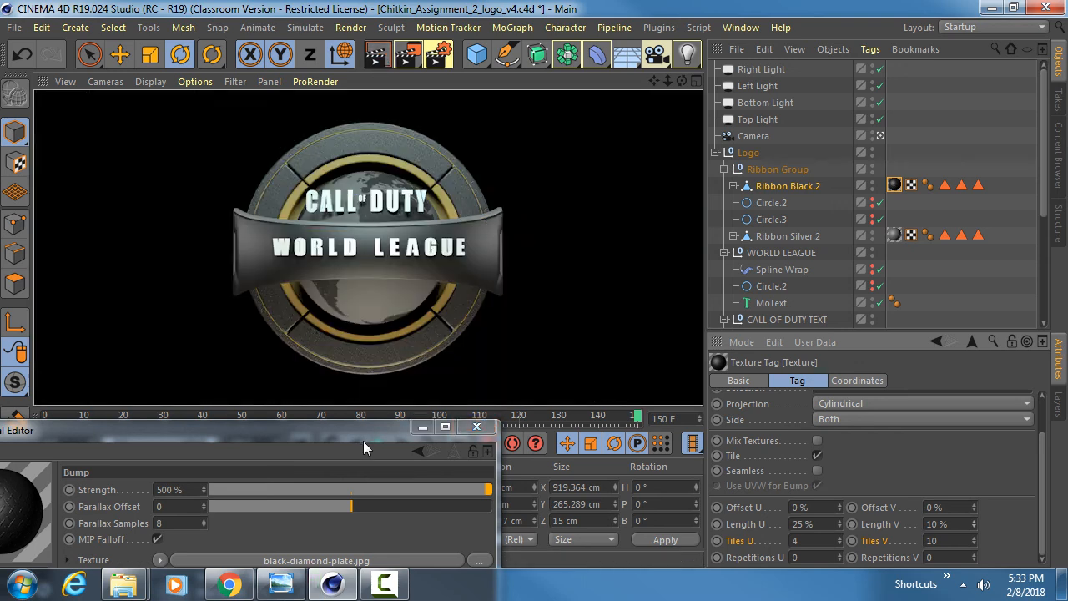
- Load black-diamond-plate.jpg as the texture in Mat's Color channel
drag(367, 430, 718, 138)
click(335, 418)
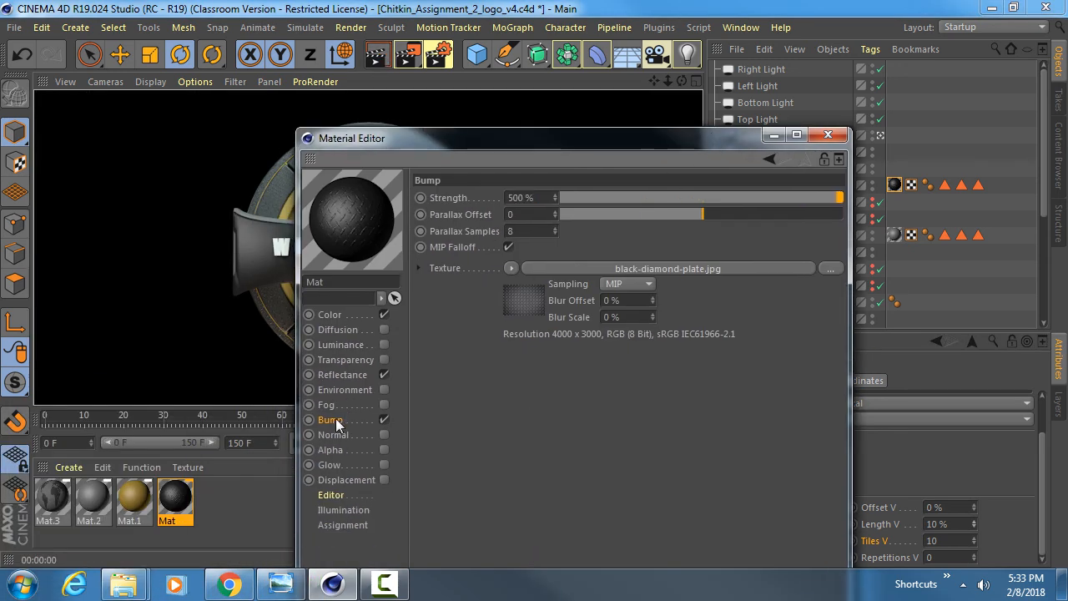
click(333, 374)
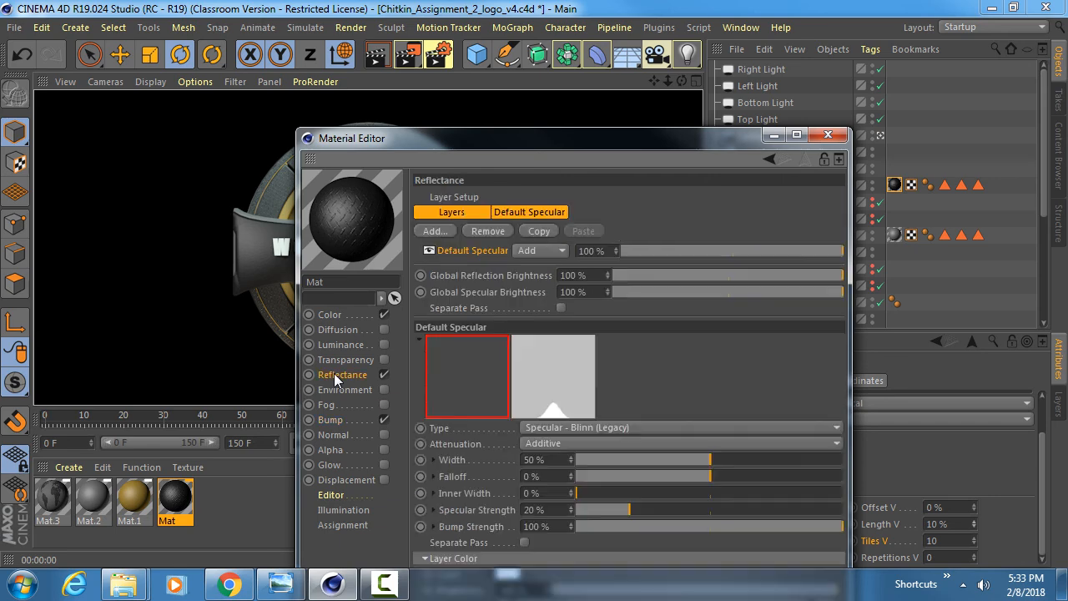
click(335, 315)
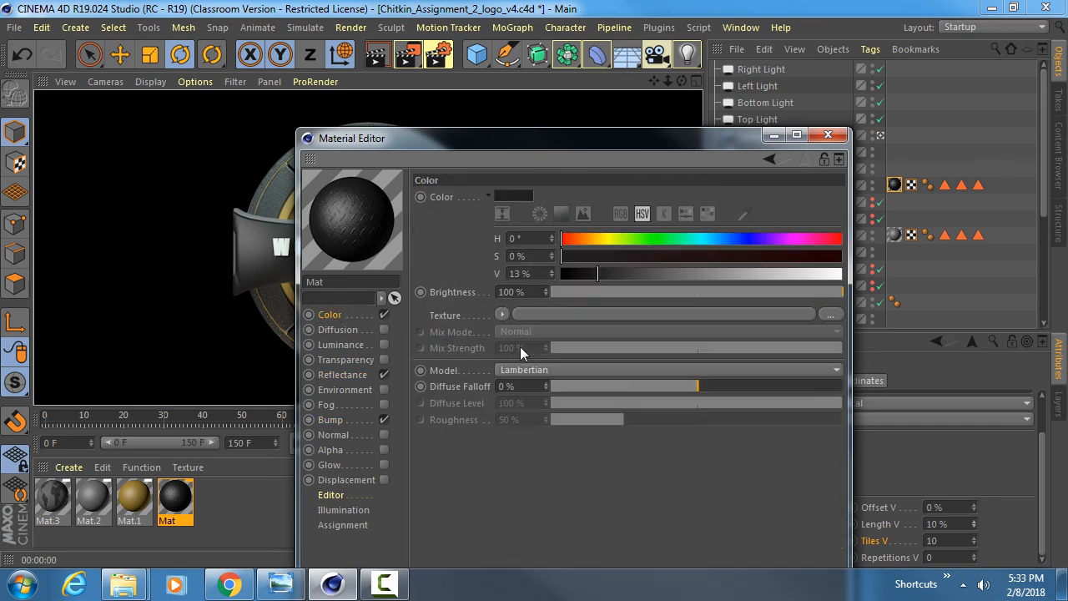
click(834, 313)
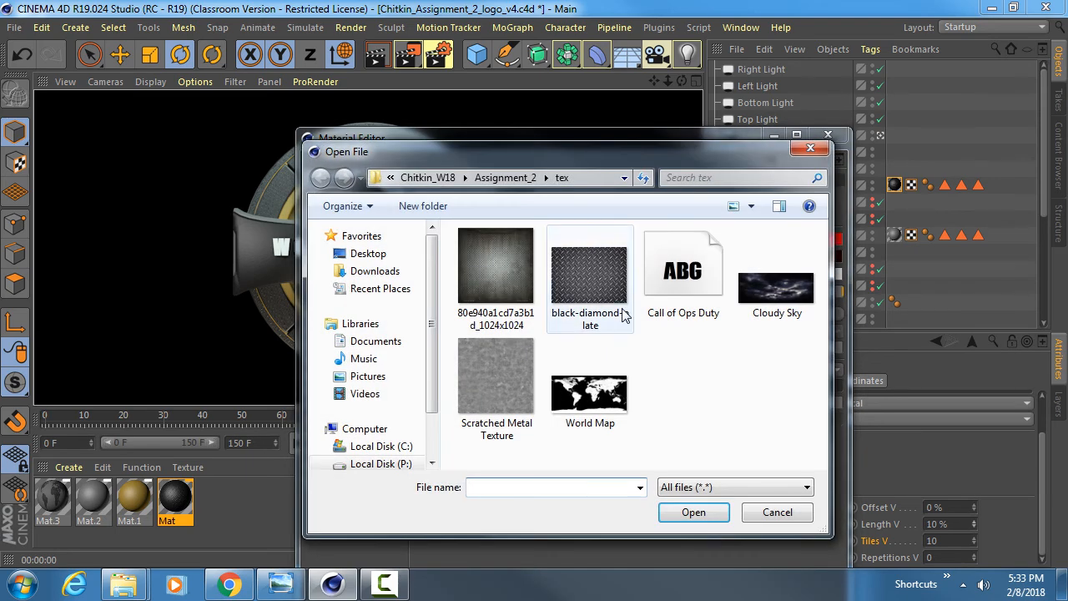
click(589, 276)
click(692, 510)
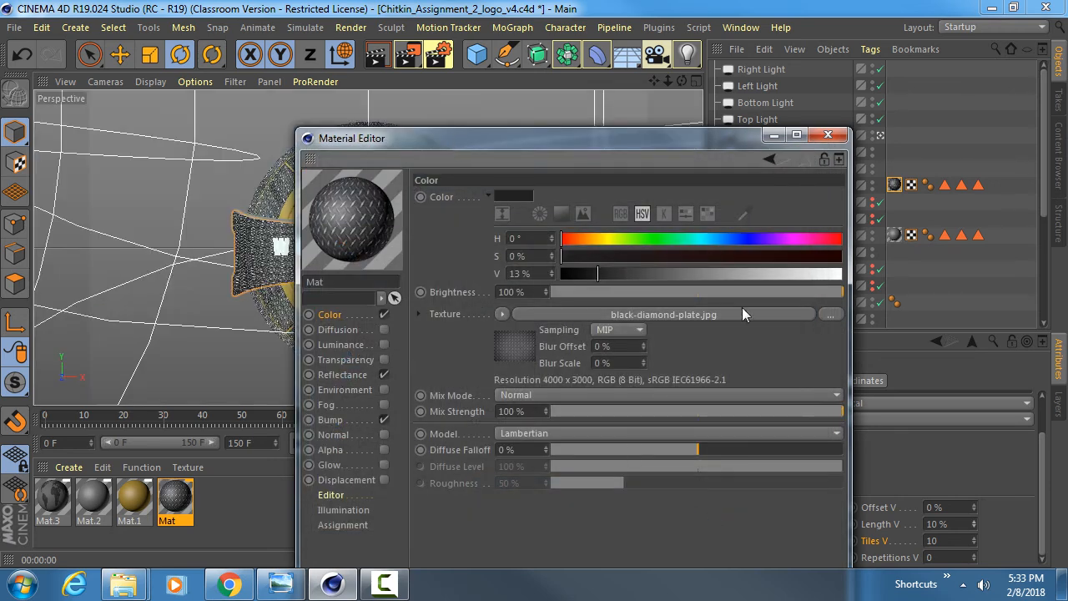
- Lower the mix strength of Mat's color texture to 40% and render the view
drag(755, 411, 697, 411)
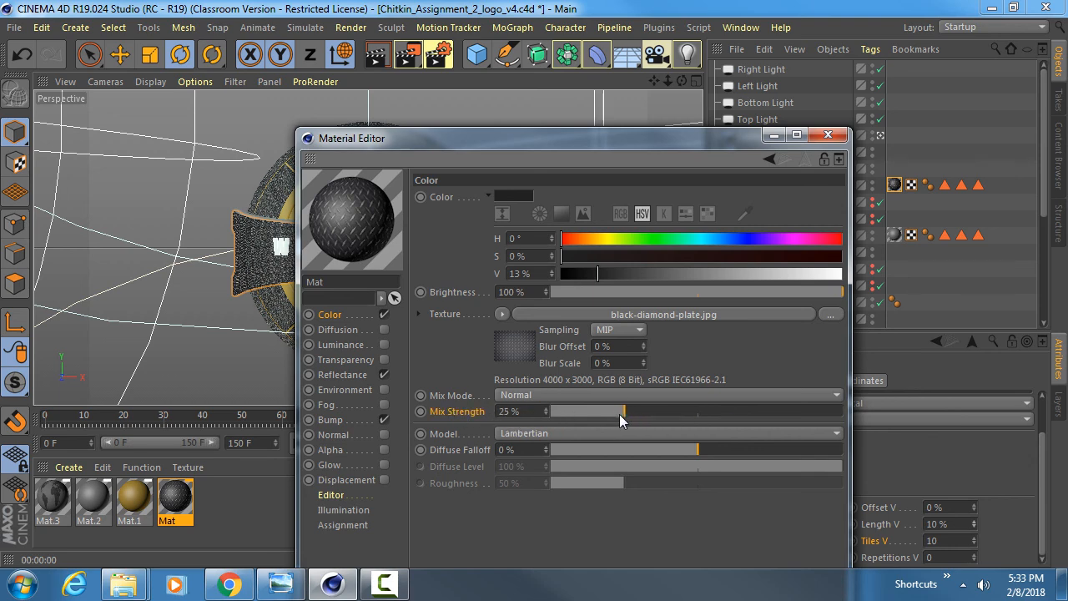
click(668, 412)
drag(498, 142, 651, 162)
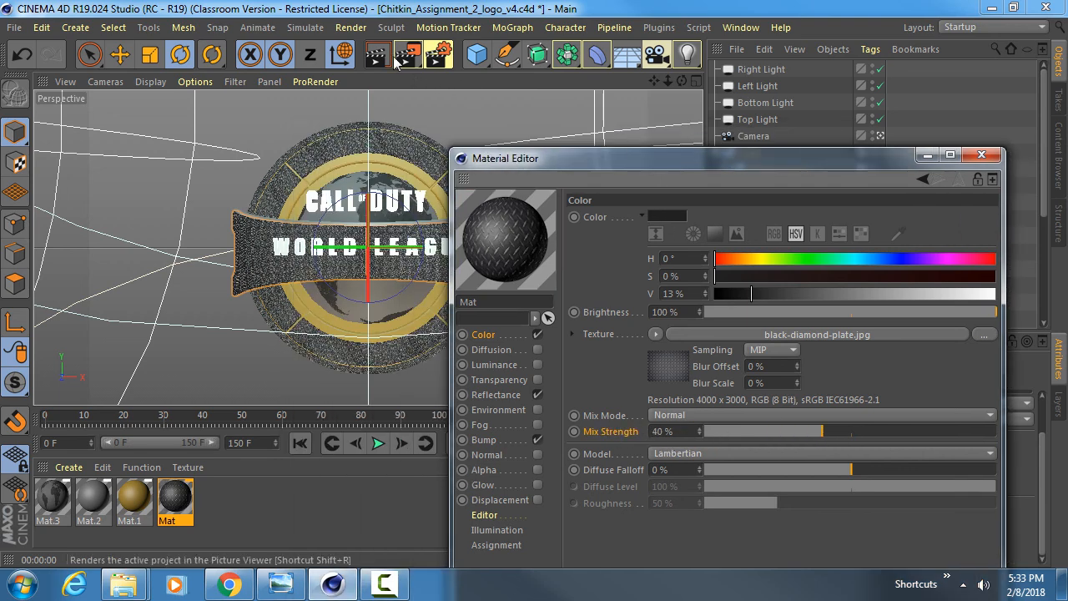
click(377, 56)
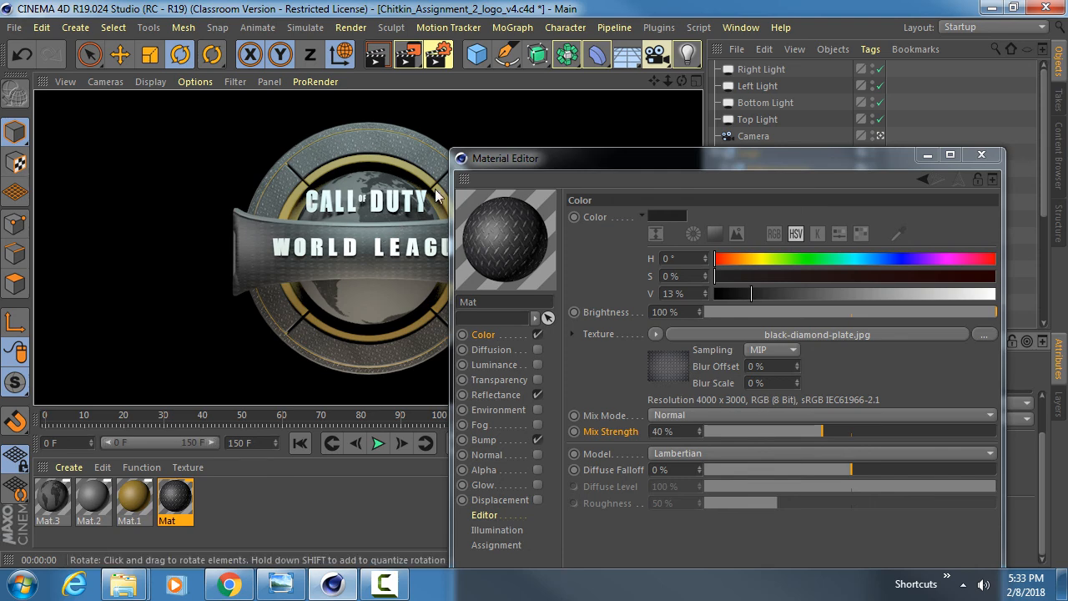
- Add a GGX layer to Mat's Reflectance channel and name it Reflection
click(507, 394)
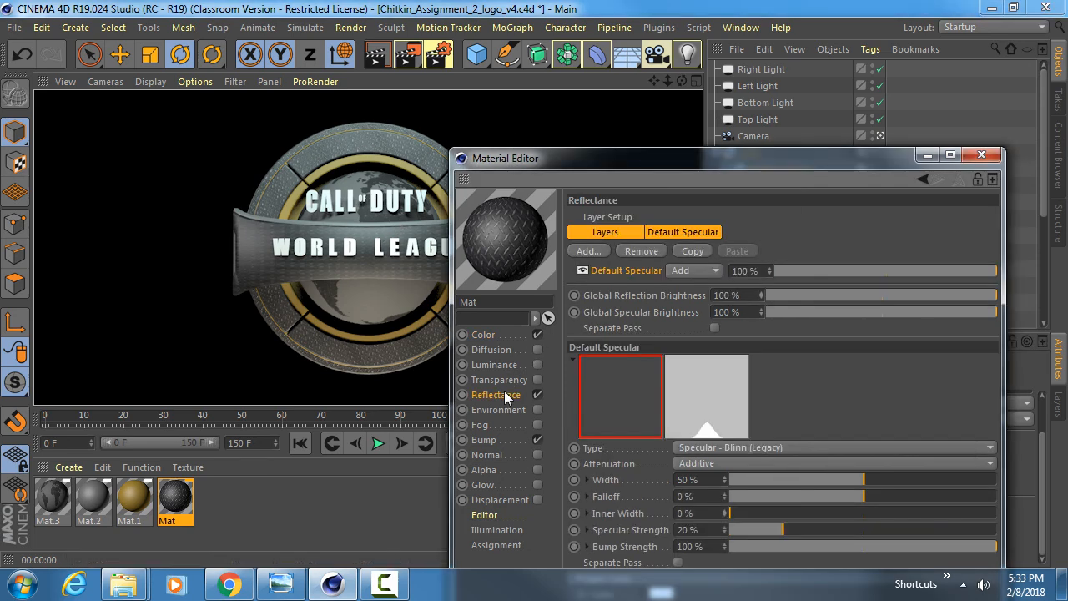
click(596, 253)
click(649, 268)
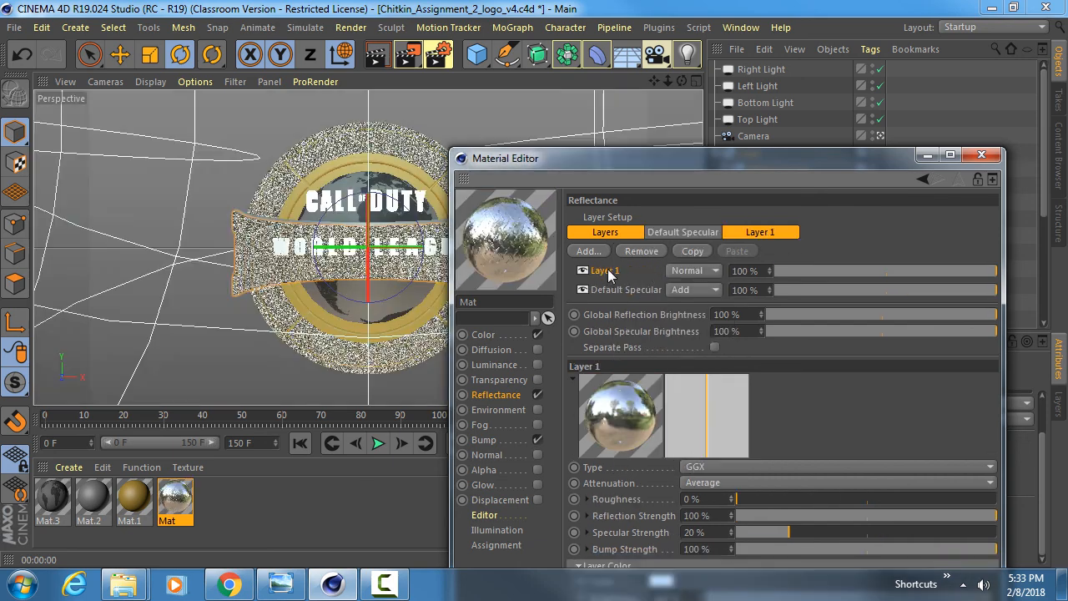
double_click(607, 271)
text(Reflection)
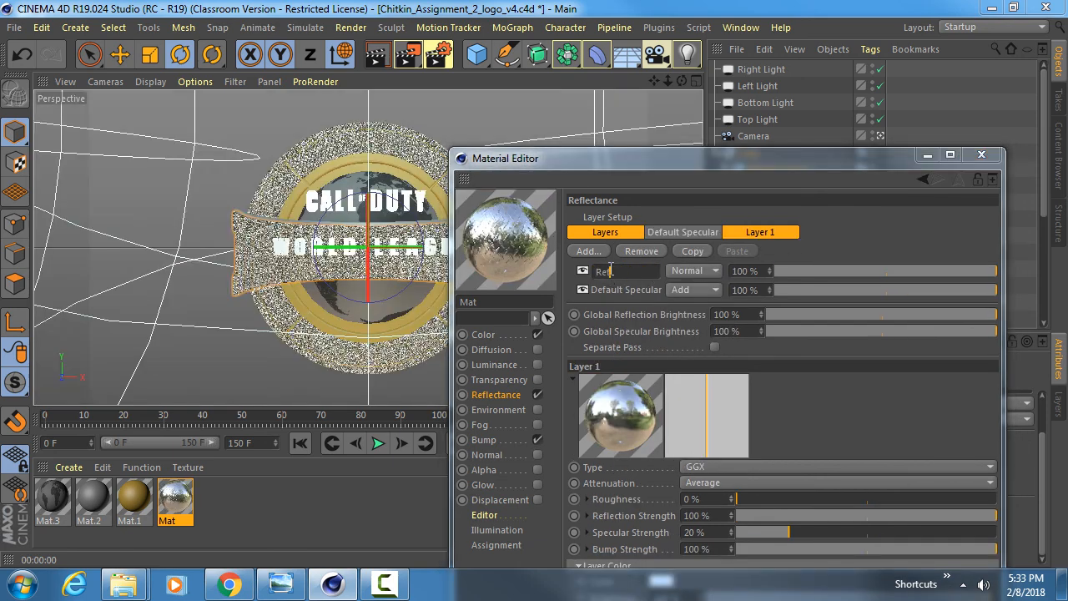
key(Return)
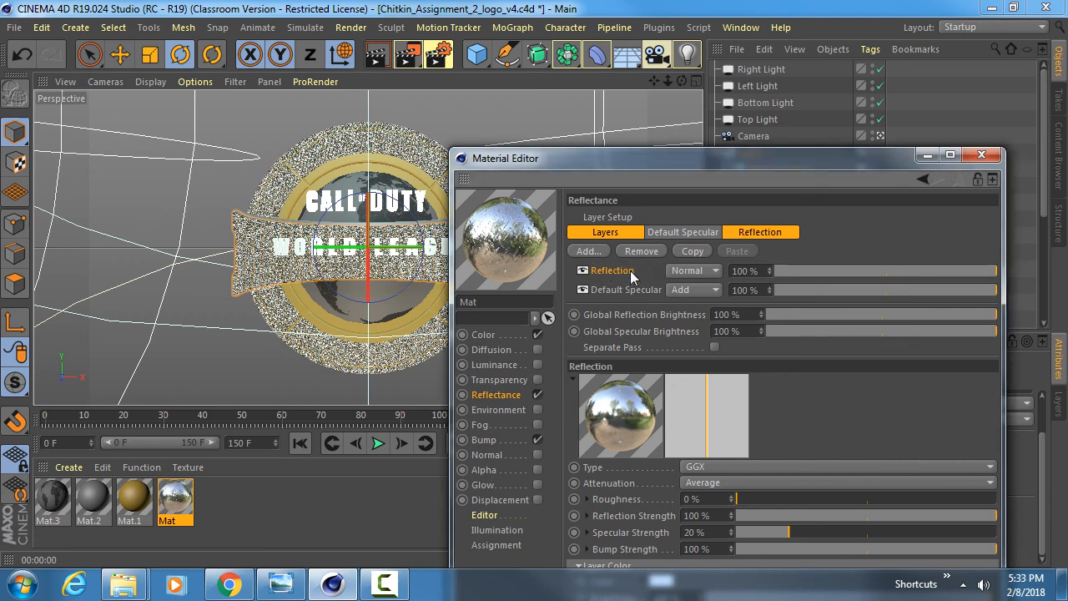
- Set the Reflection layer's roughness to 29% and its reflection strength to 5%
drag(741, 159, 754, 85)
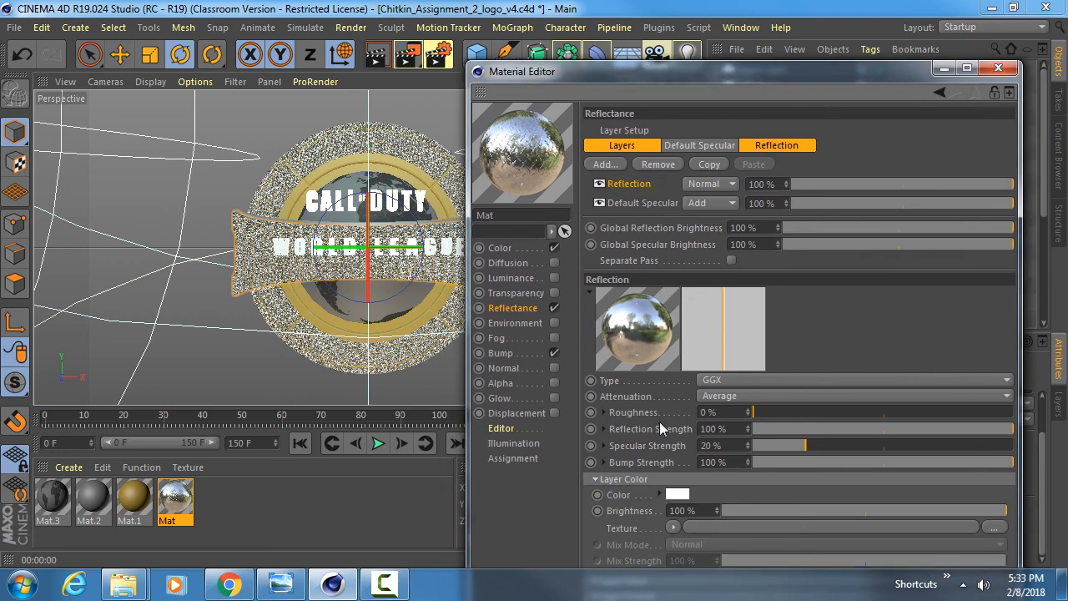
mouse_move(768, 413)
mouse_down()
mouse_move(828, 410)
mouse_move(808, 427)
mouse_move(765, 426)
mouse_up()
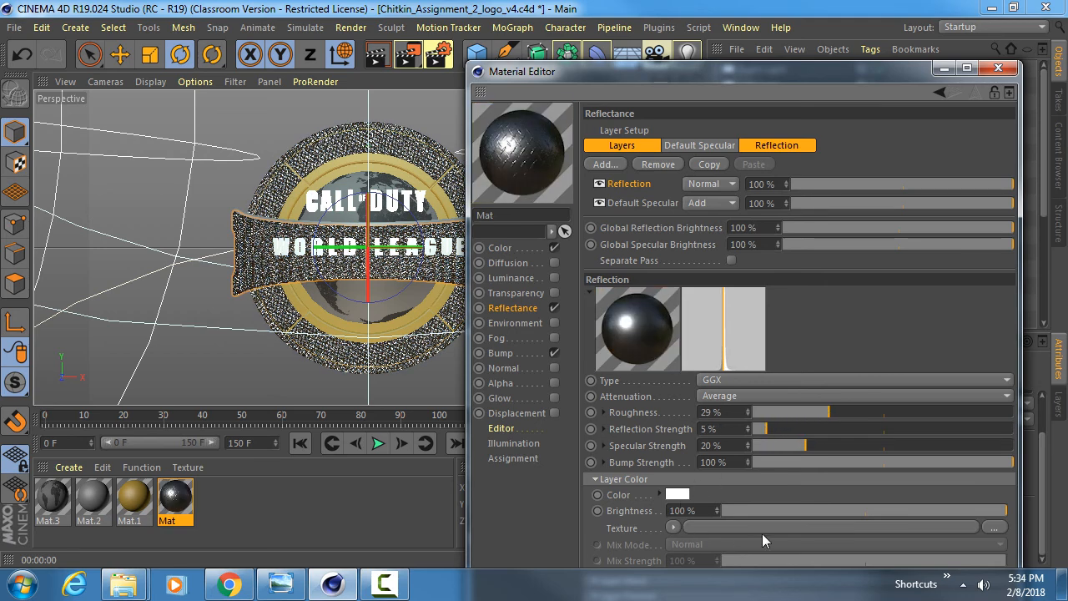
- Load black-diamond-plate.jpg as the Reflection layer's color texture and render the view
click(993, 529)
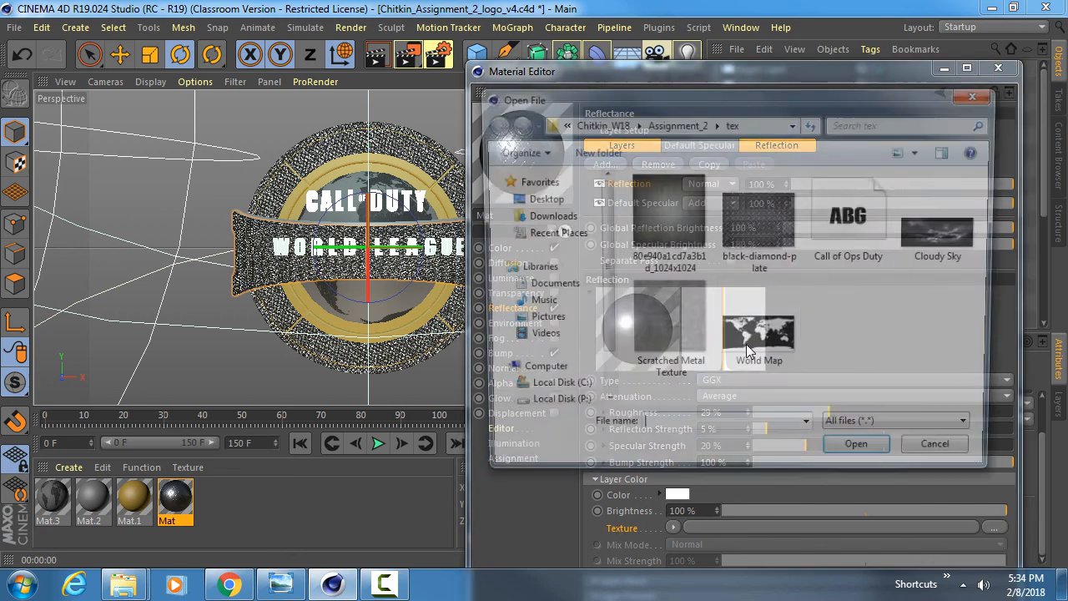
click(758, 221)
click(862, 454)
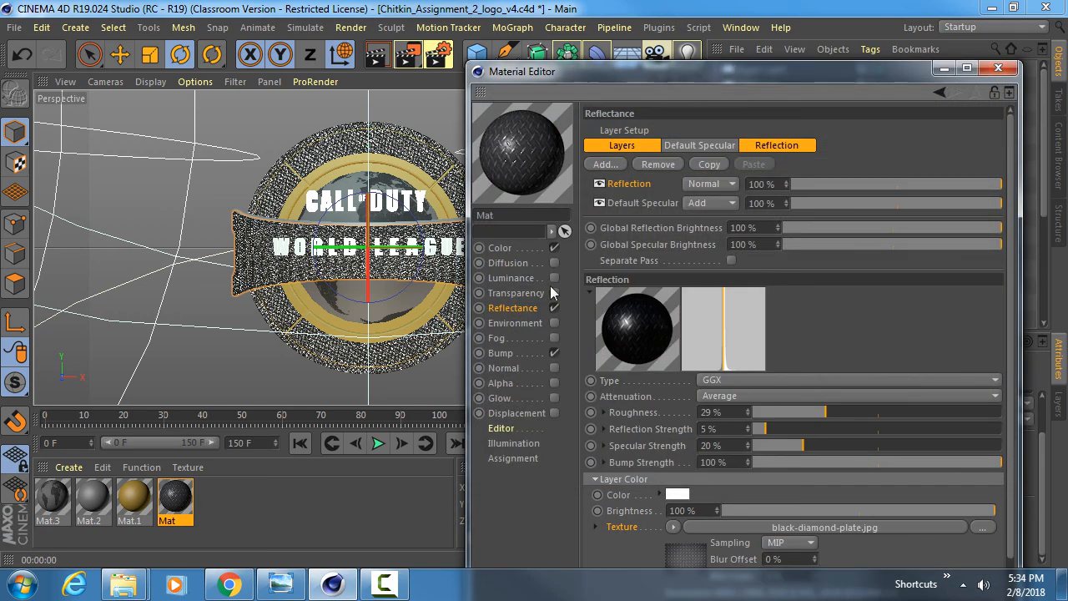
click(378, 58)
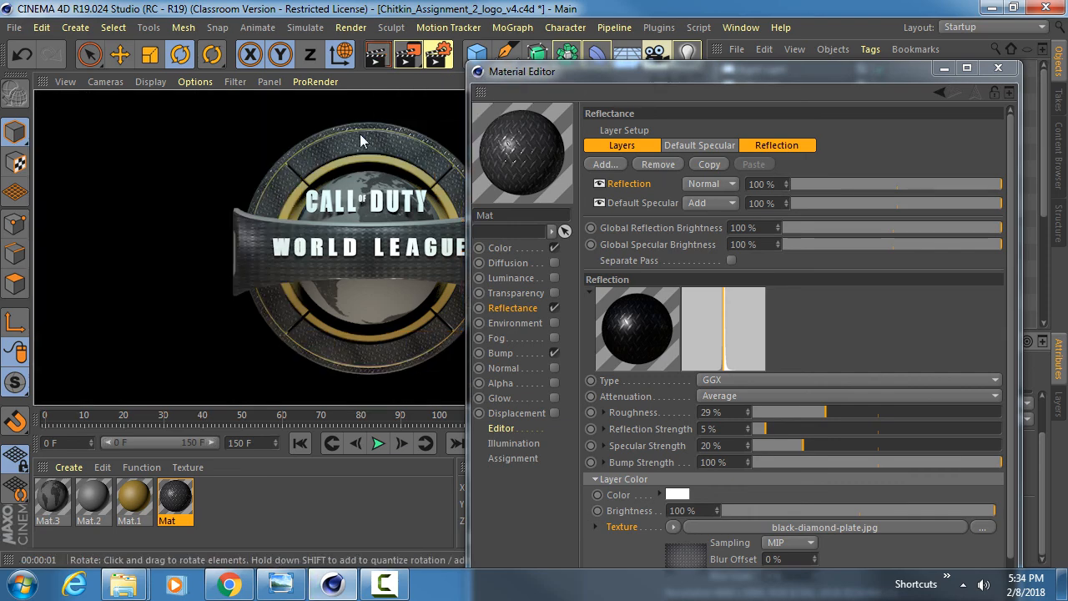
- Change the texture projection of the black ribbon (Ribbon Black.2) to Cubic and render the view
drag(551, 71, 478, 474)
click(487, 261)
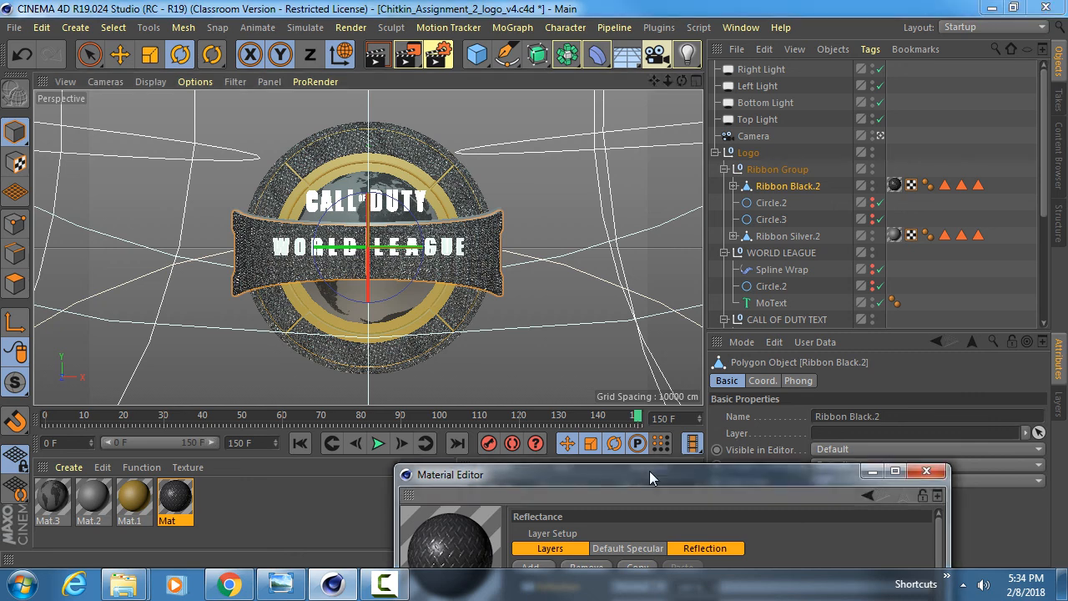
drag(649, 473, 416, 529)
click(895, 184)
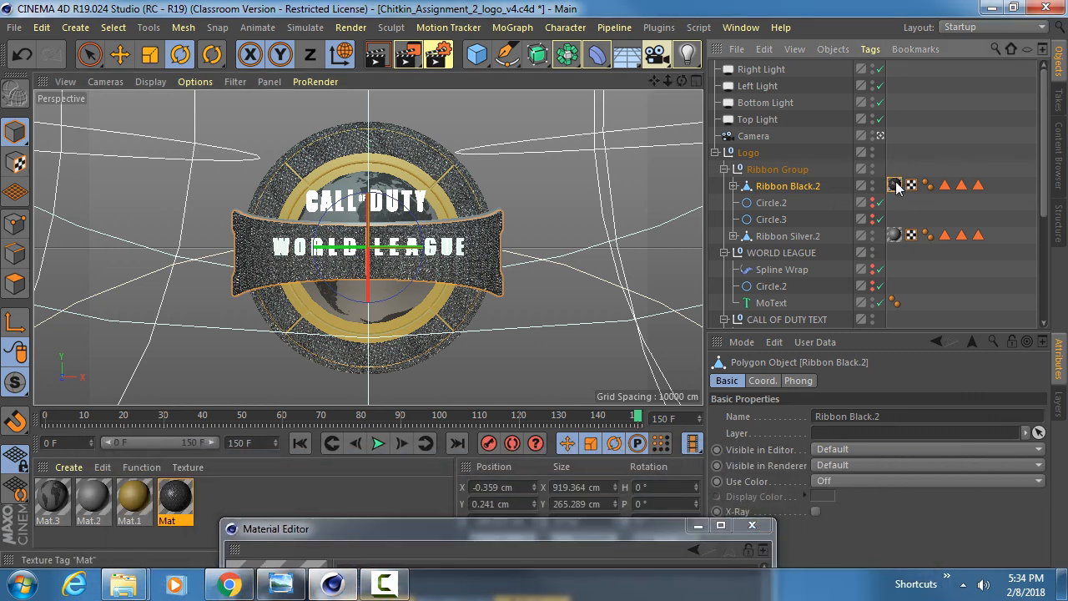
drag(563, 529, 423, 510)
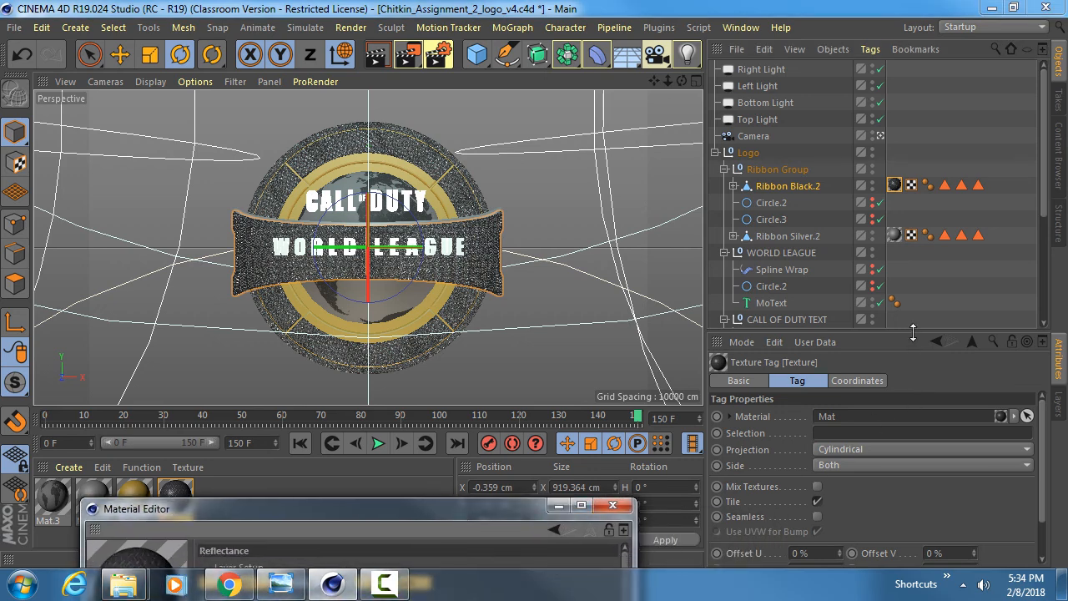
drag(912, 332, 913, 280)
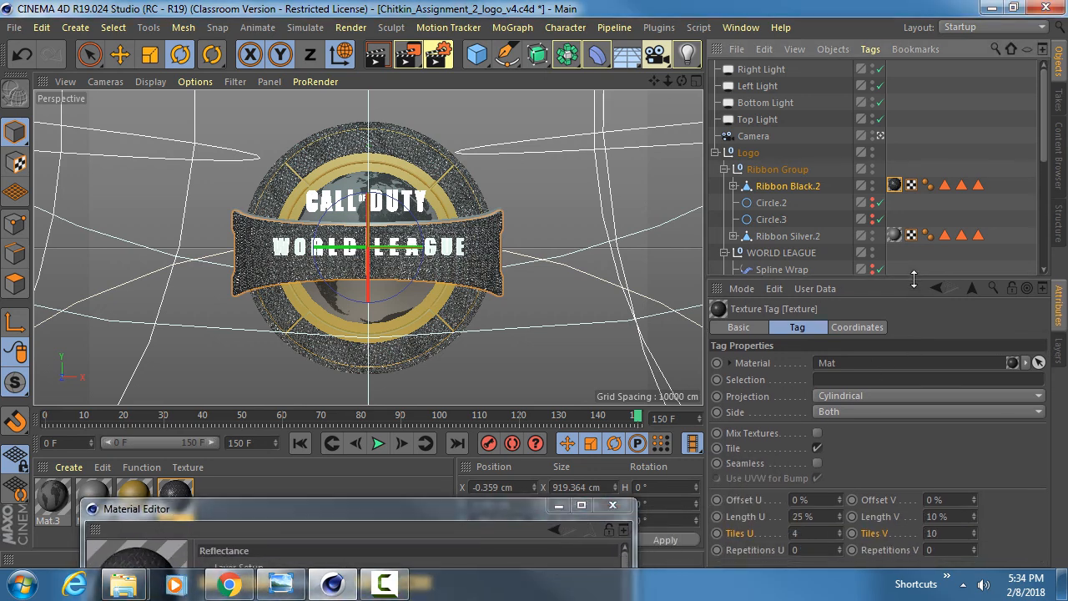
click(846, 393)
click(842, 464)
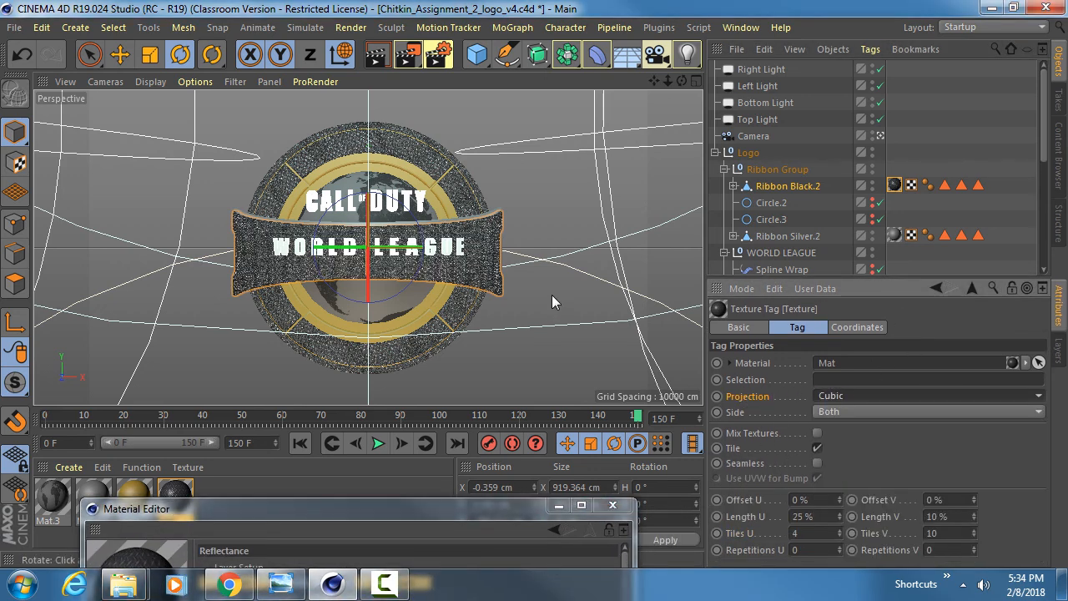
click(378, 57)
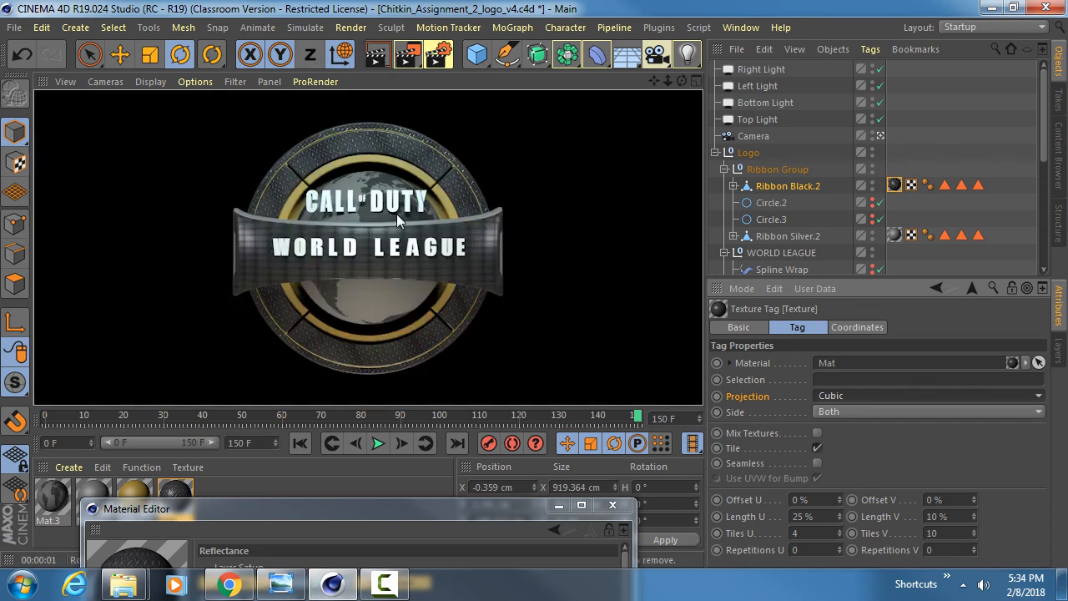
- Set Tiles U and Tiles V to 1 on the black ribbon's texture tag and render the view
click(819, 533)
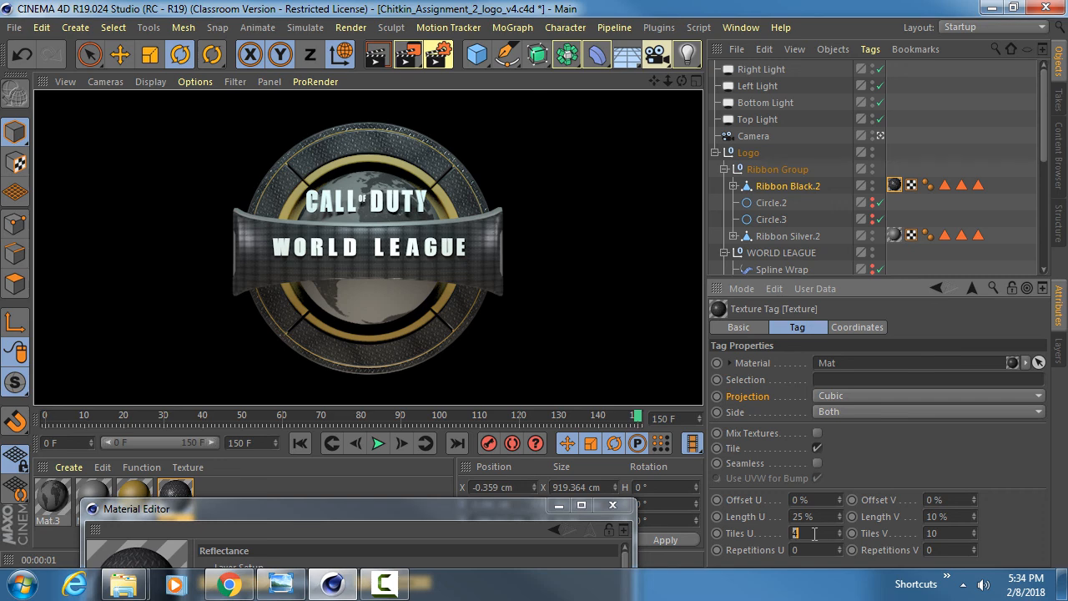
text(1)
key(Tab)
text(1)
key(Return)
click(390, 27)
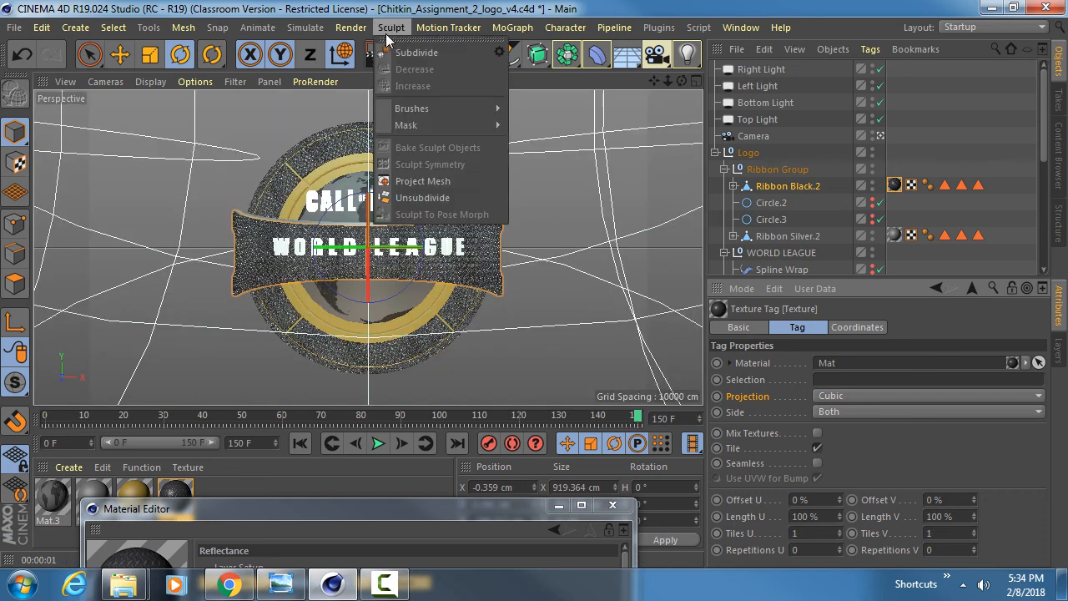
key(Escape)
click(375, 56)
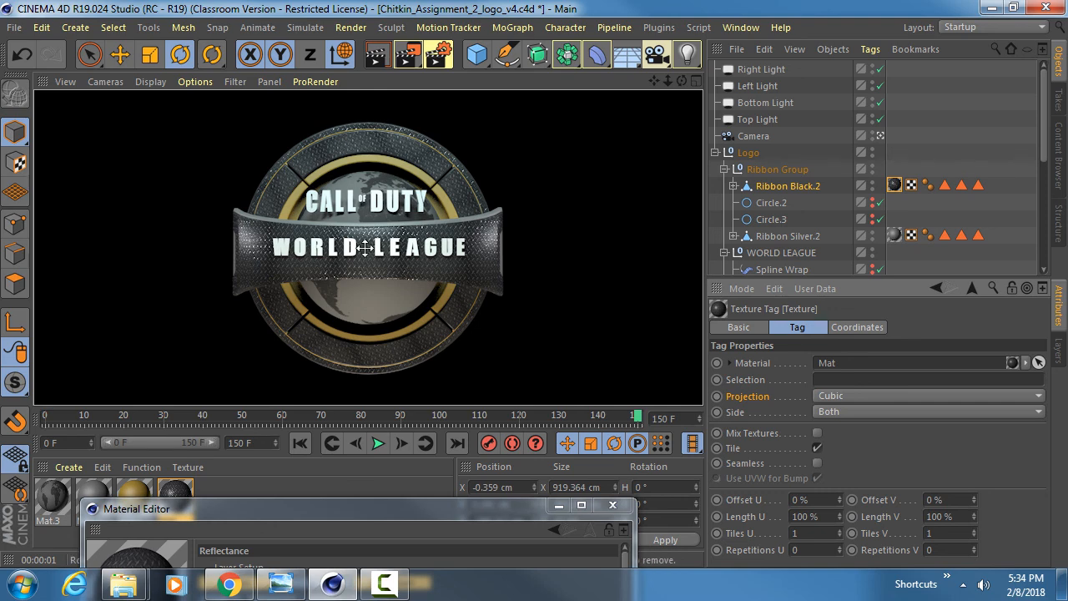
- Enable Bump on the gold material (Mat.1) and load 80e940a1cd7a3b1d_1024x1024.jpg as its bump texture
drag(329, 507, 680, 372)
double_click(132, 498)
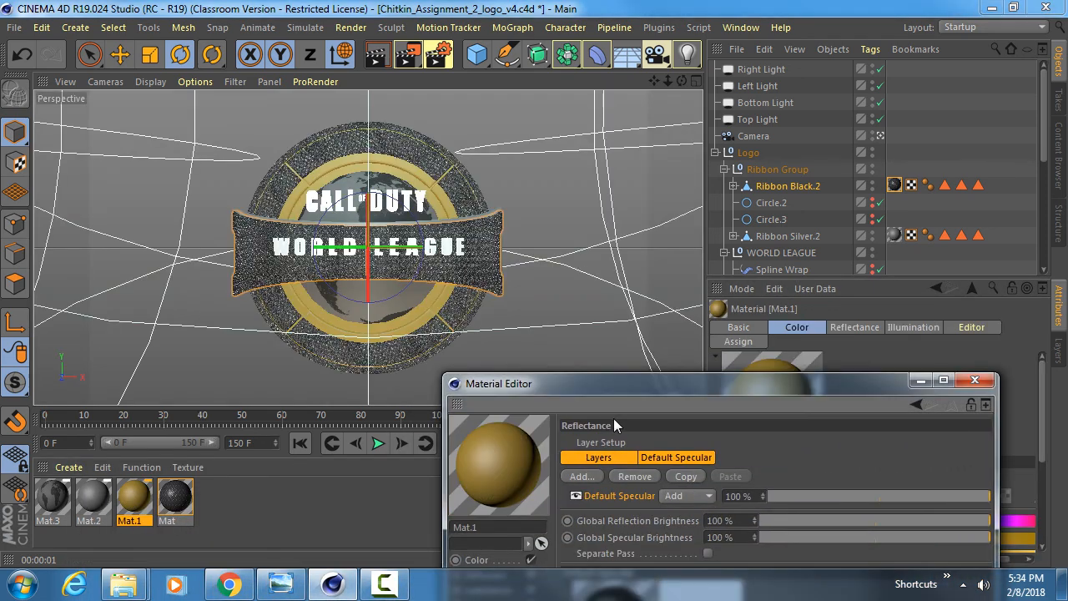
drag(613, 384, 686, 100)
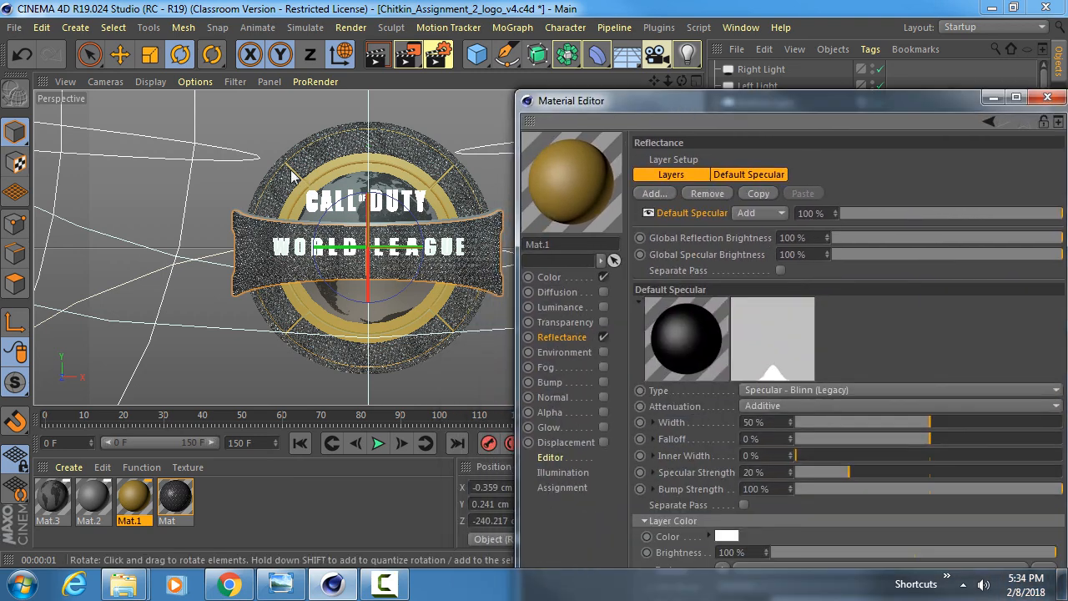
click(563, 382)
click(603, 382)
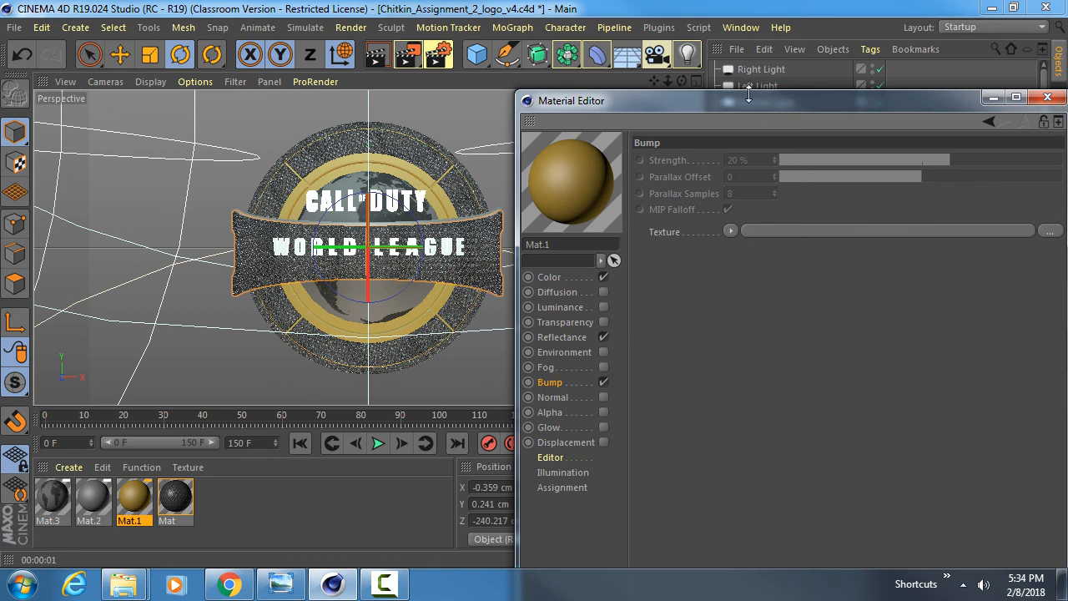
drag(748, 95, 613, 80)
click(908, 217)
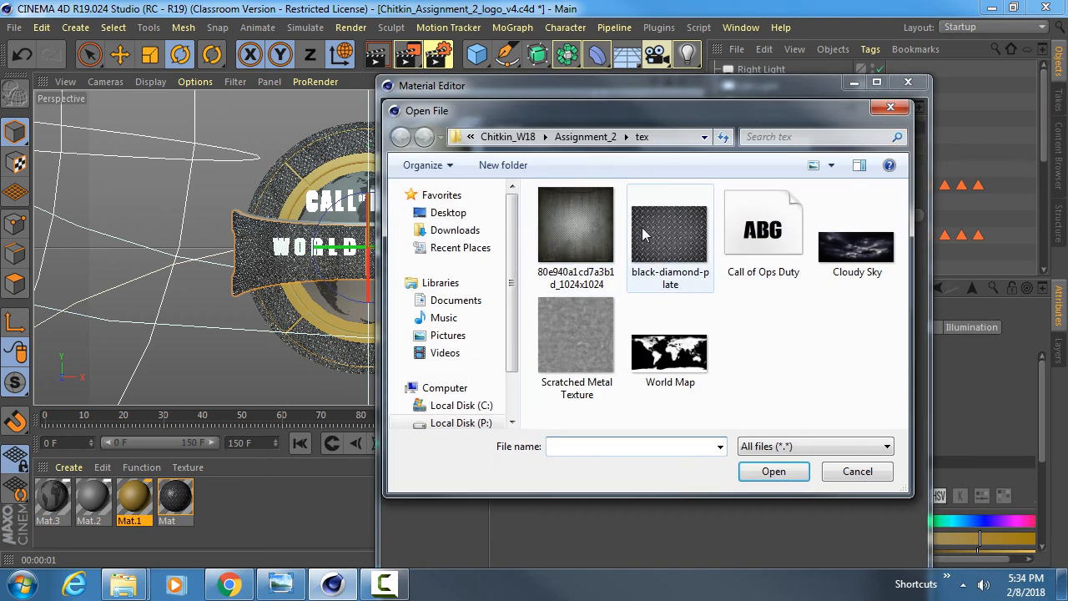
click(578, 227)
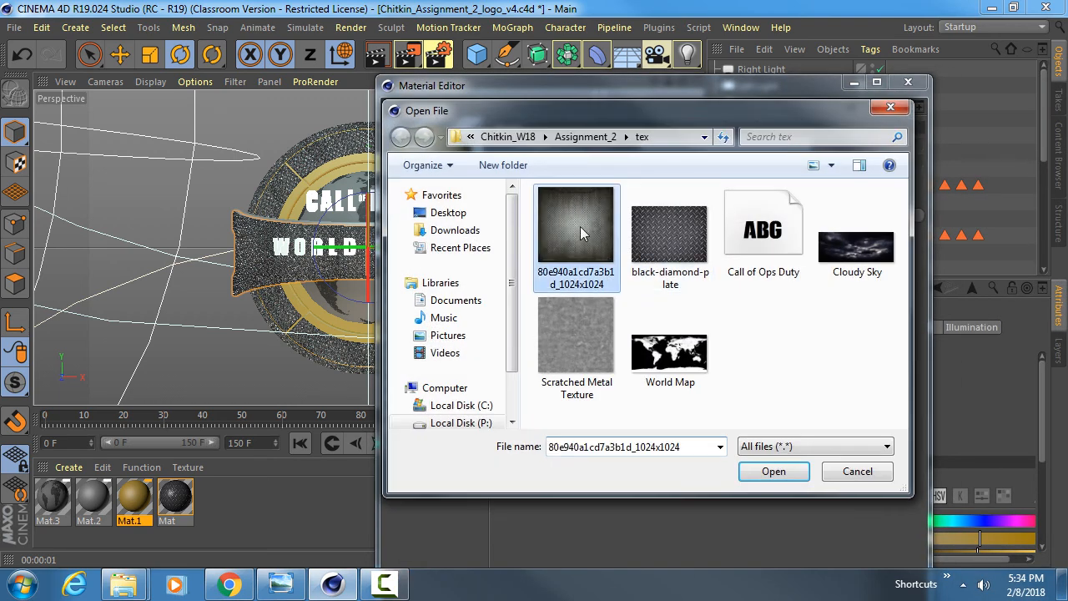
click(774, 472)
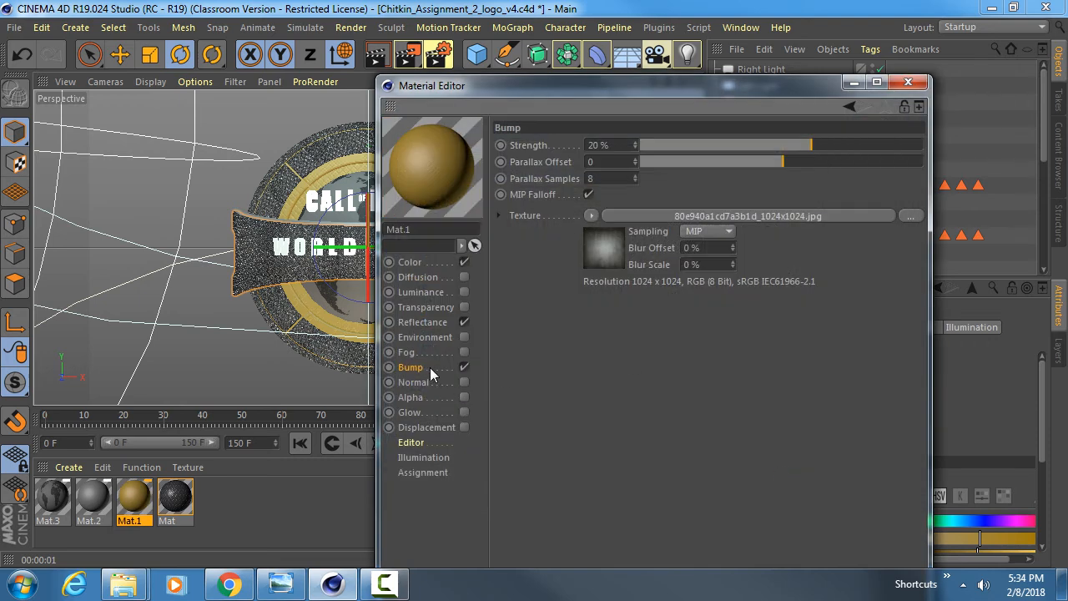
- Set the gold material's bump strength to 200% and render the view
drag(838, 141, 925, 142)
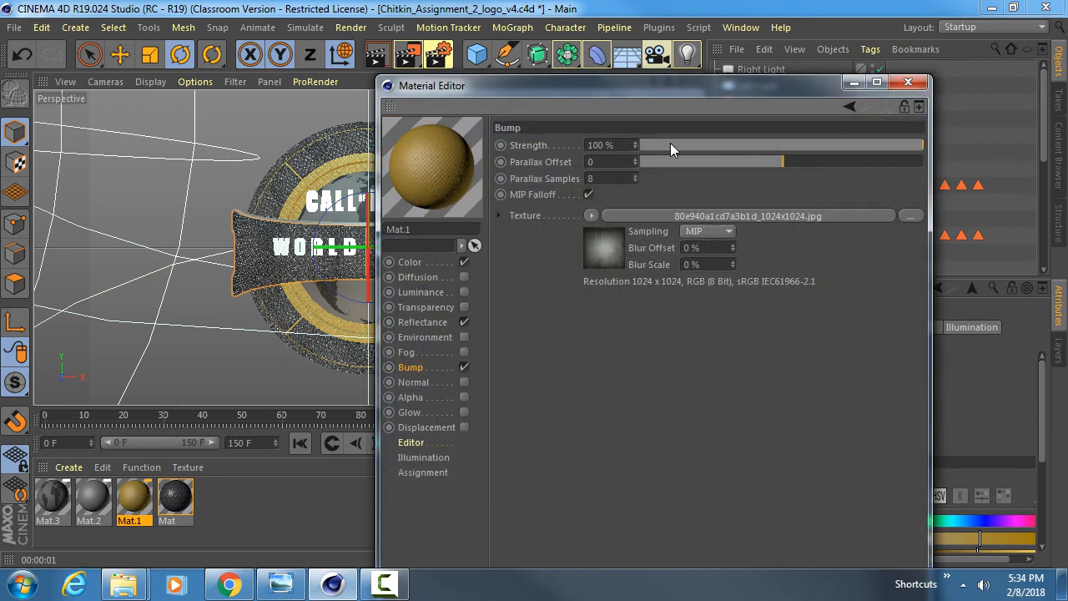
click(627, 142)
text(200)
key(Return)
drag(598, 85, 685, 155)
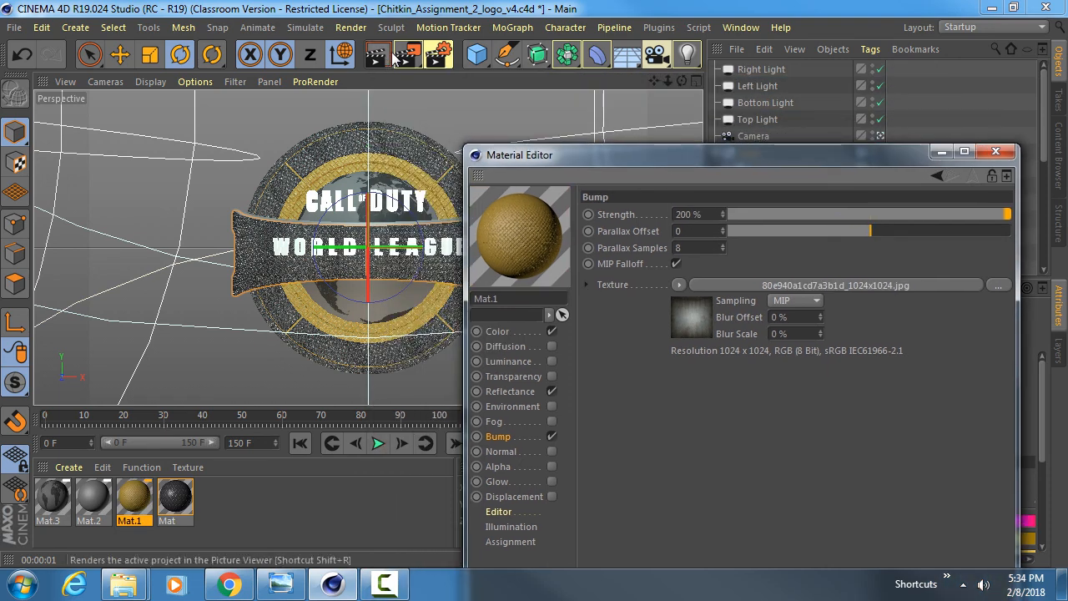
click(377, 54)
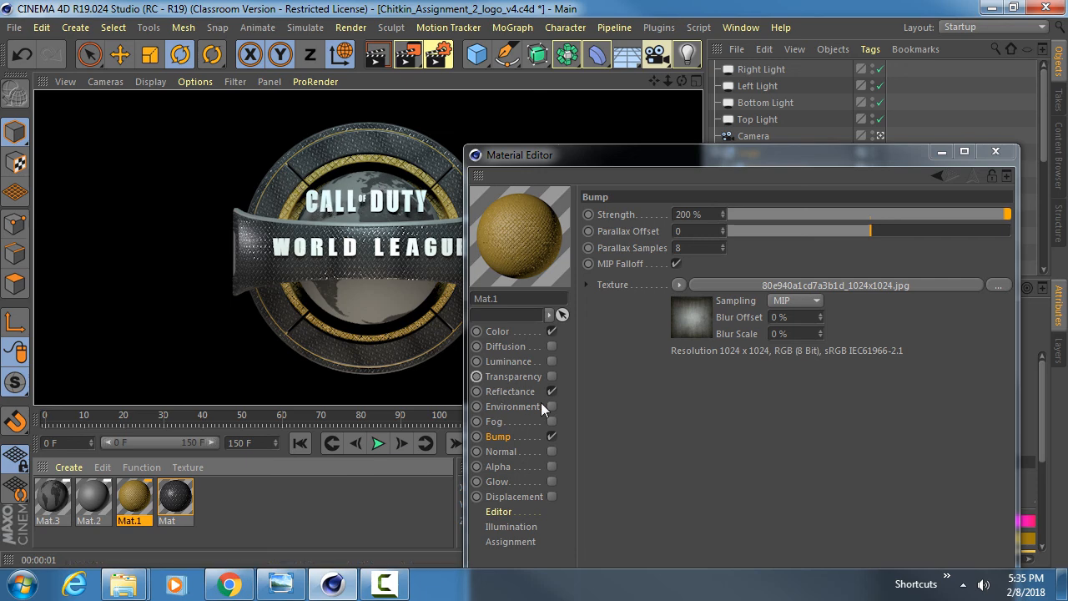
- Add a GGX reflectance layer to the gold material and name it Reflection
click(510, 392)
click(602, 248)
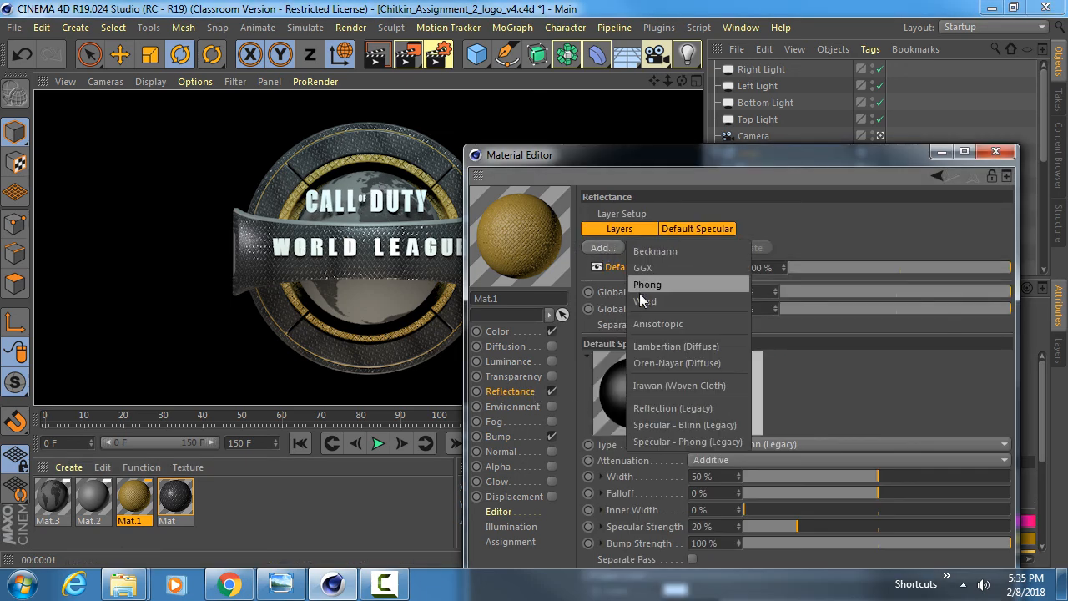
click(655, 268)
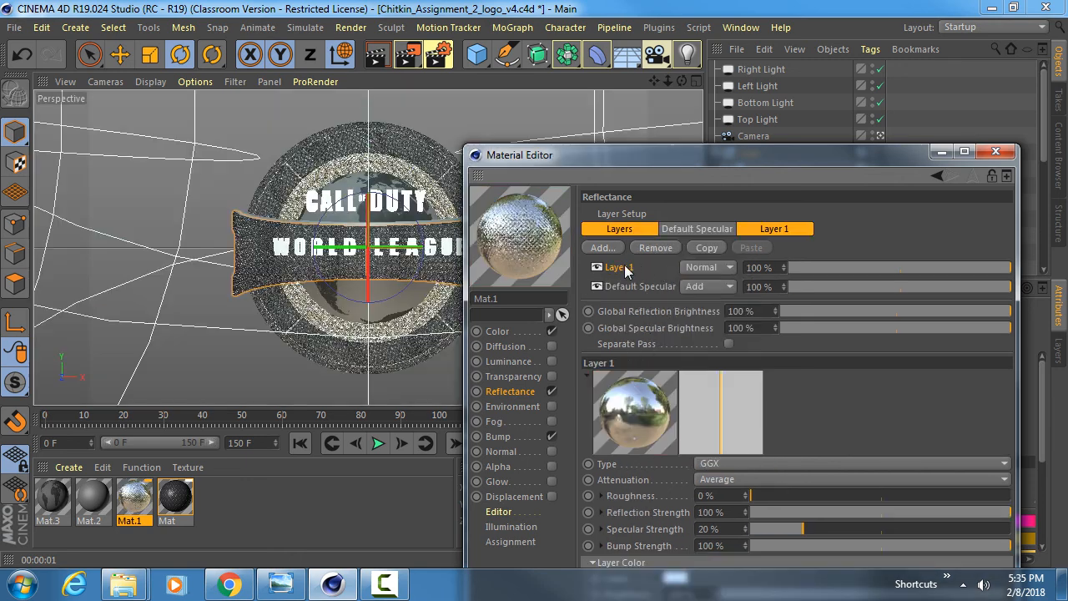
double_click(619, 267)
text(Reflect)
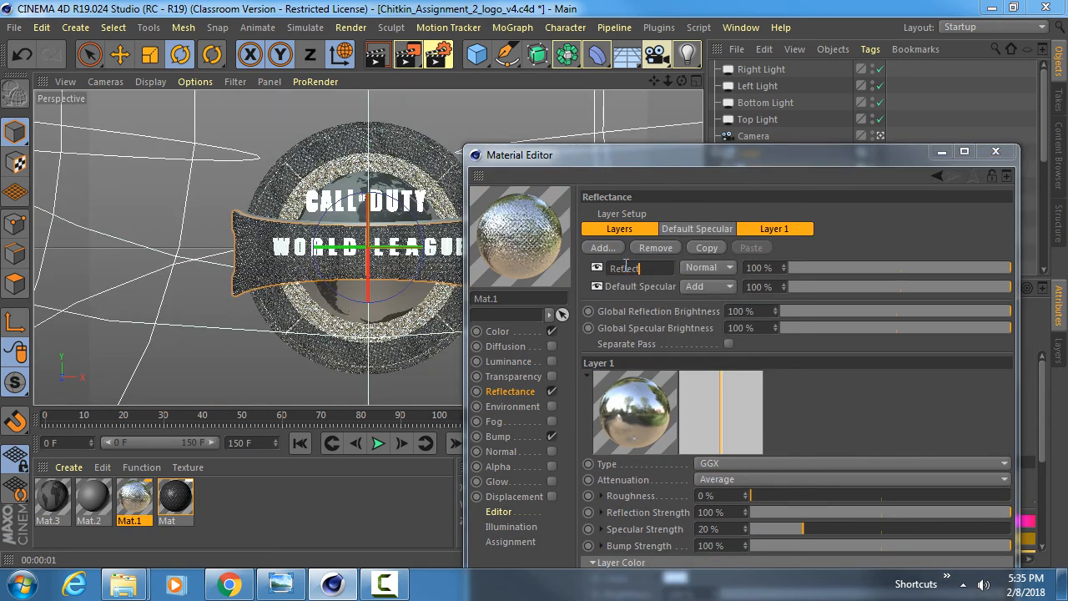
text(ion)
key(Return)
- Set the gold Reflection layer's roughness to 28% and its reflection strength to 3%
drag(749, 495, 786, 512)
drag(697, 175, 711, 102)
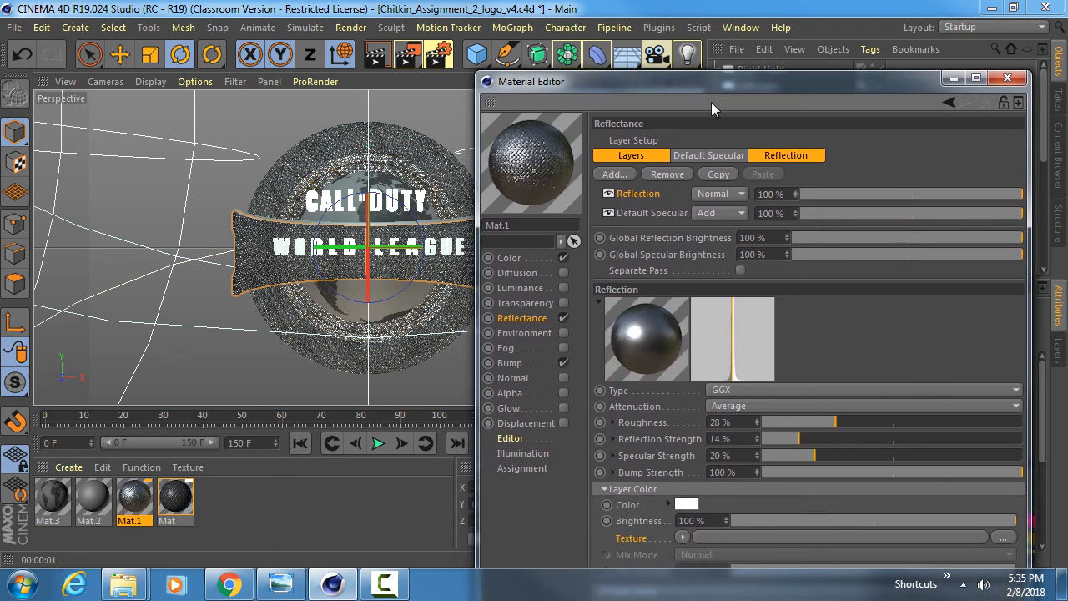
mouse_move(758, 438)
mouse_down()
mouse_move(780, 437)
mouse_move(771, 437)
mouse_up()
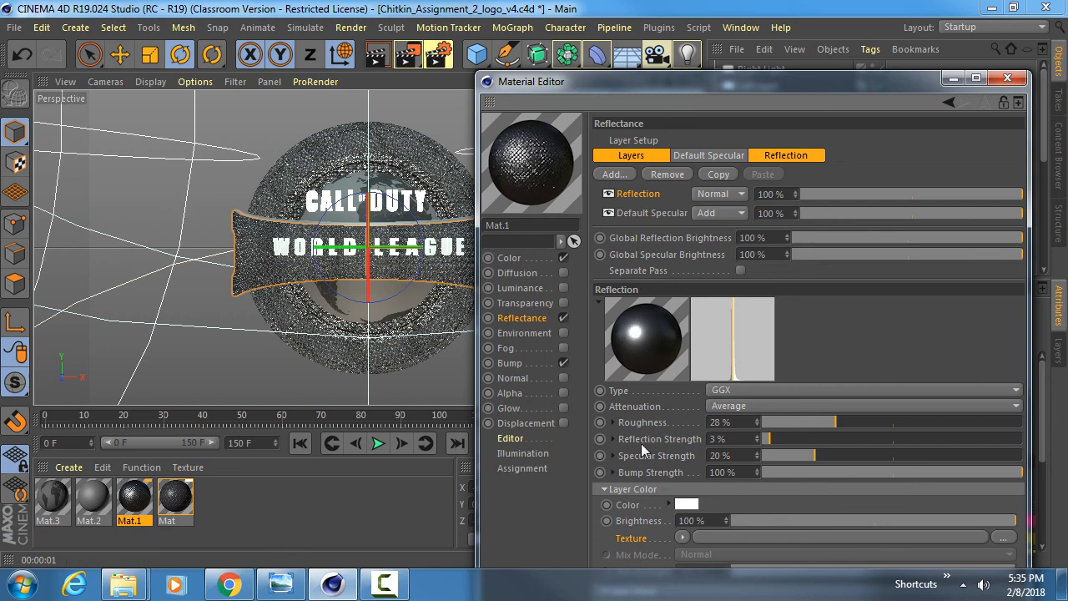
- Load 80e940a1cd7a3b1d_1024x1024.jpg as the gold Reflection layer's color texture and render the view
click(1003, 537)
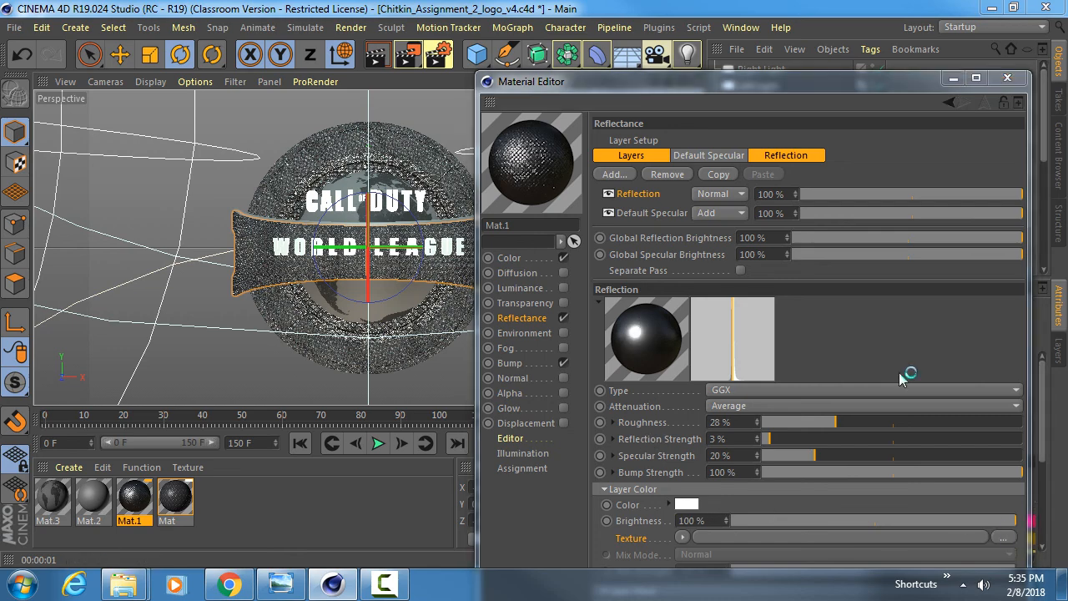
click(675, 221)
click(872, 467)
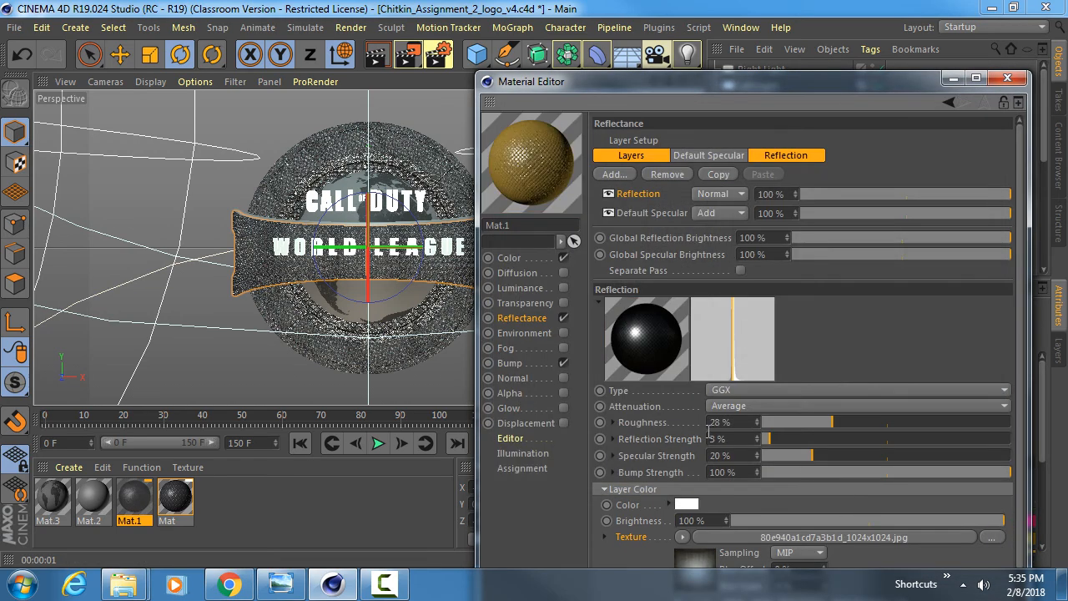
click(382, 55)
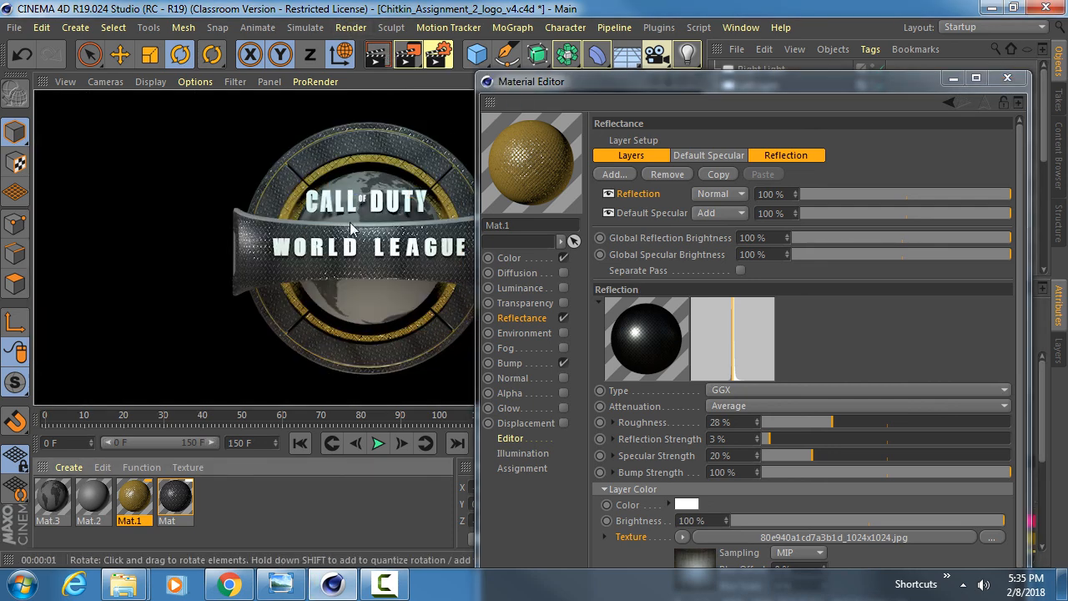
- Add a GGX reflectance layer to the globe material (Mat.3)
drag(710, 81, 701, 132)
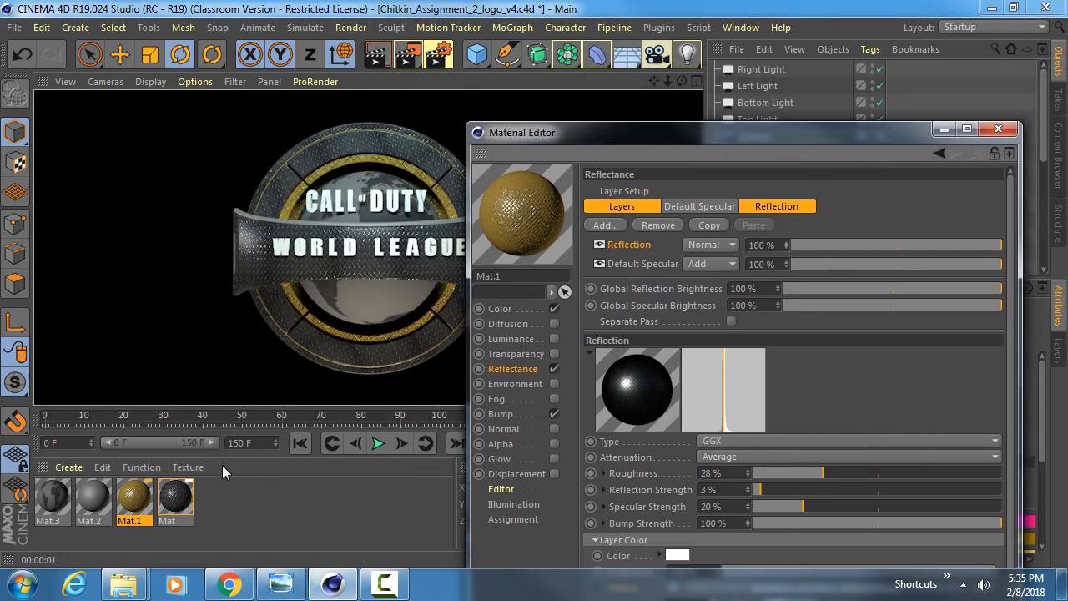
click(55, 498)
double_click(53, 494)
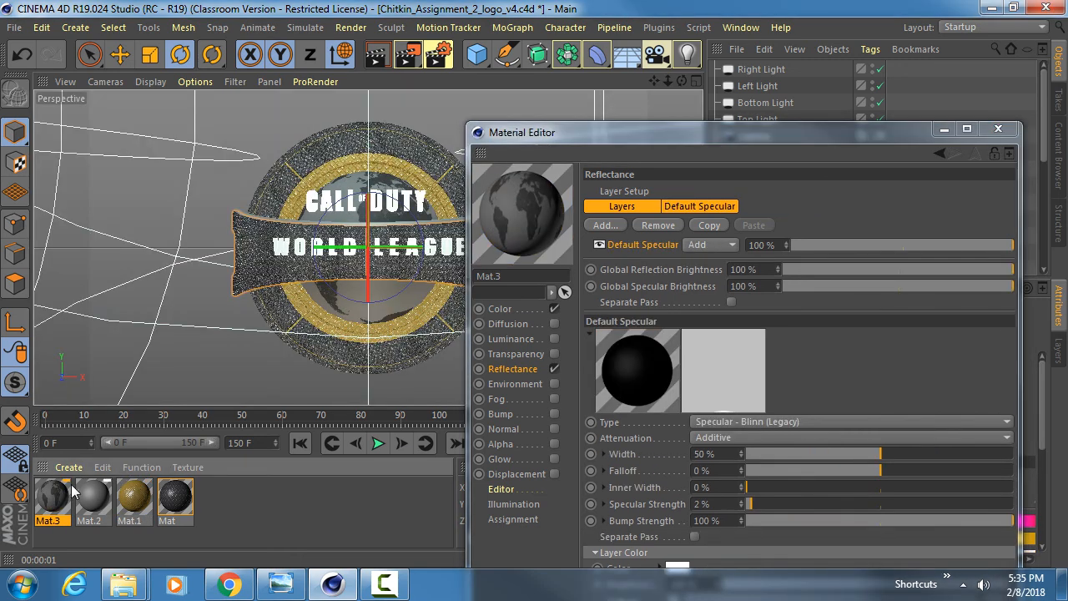
drag(584, 130, 606, 38)
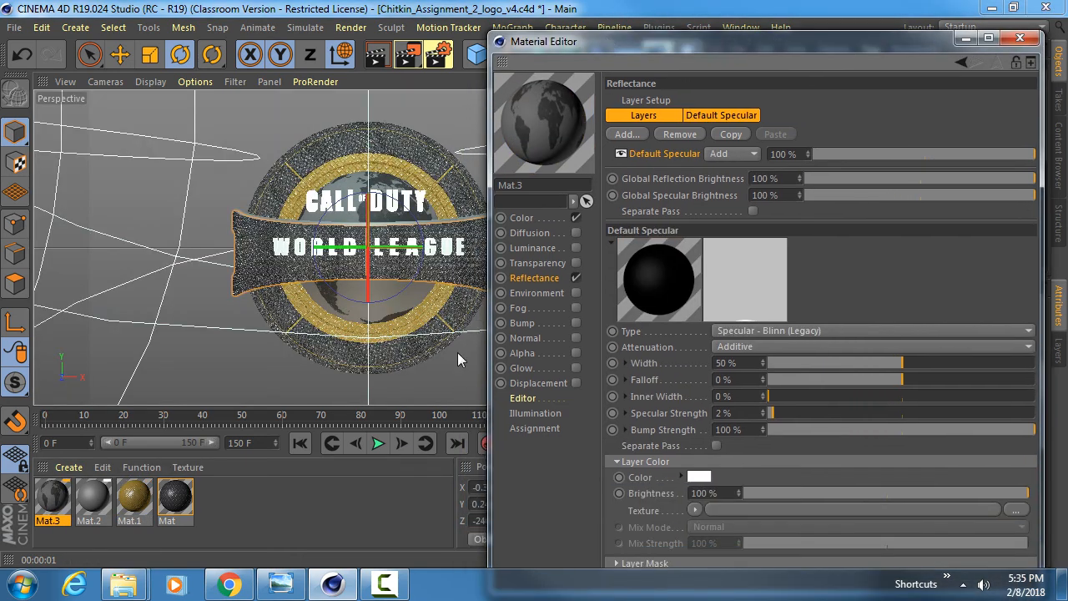
click(524, 218)
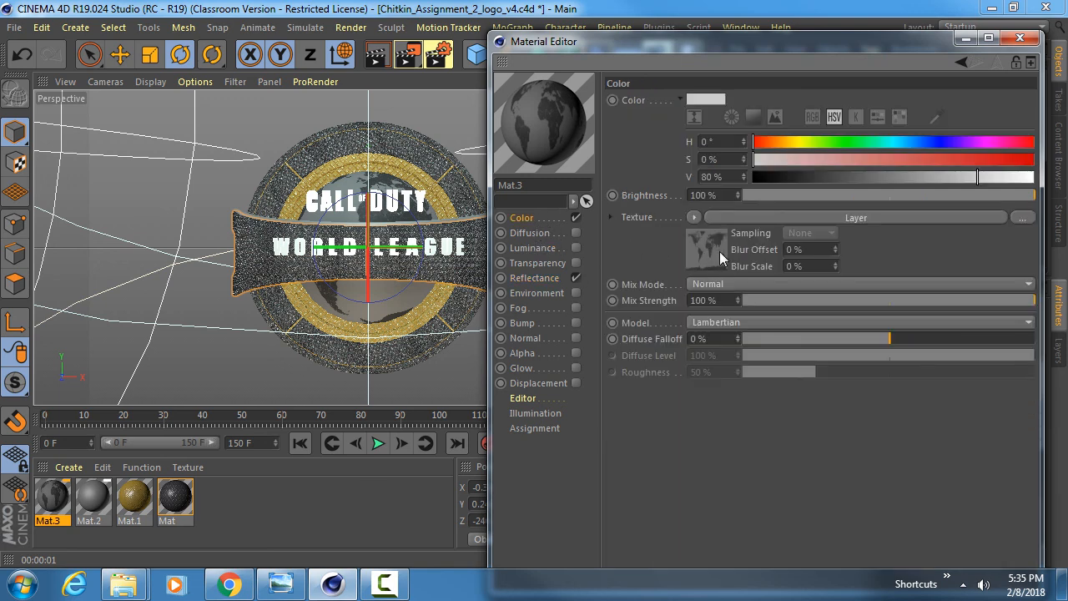
click(540, 277)
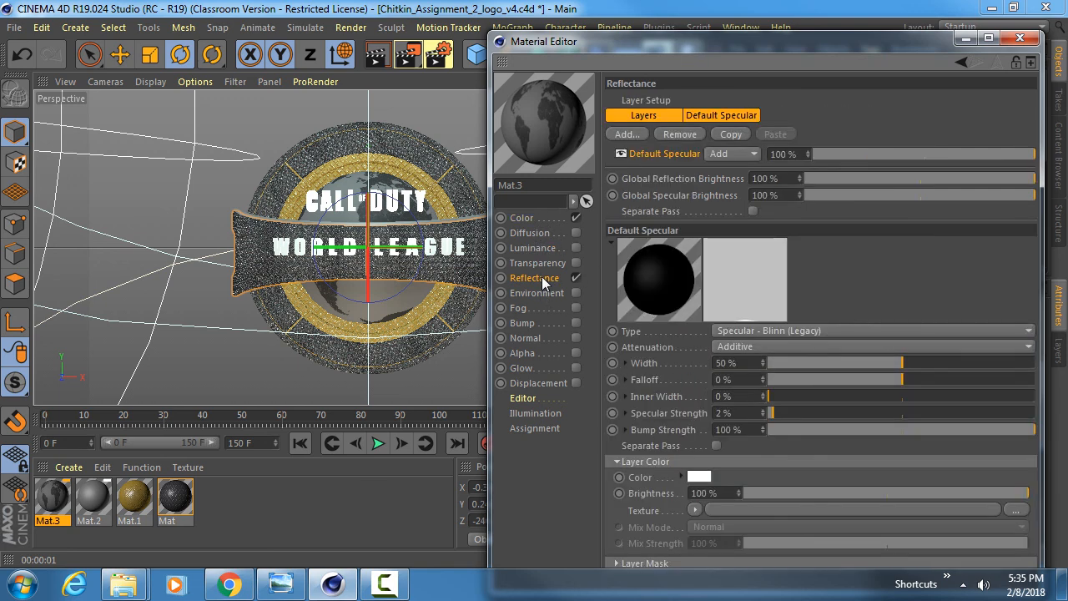
click(629, 135)
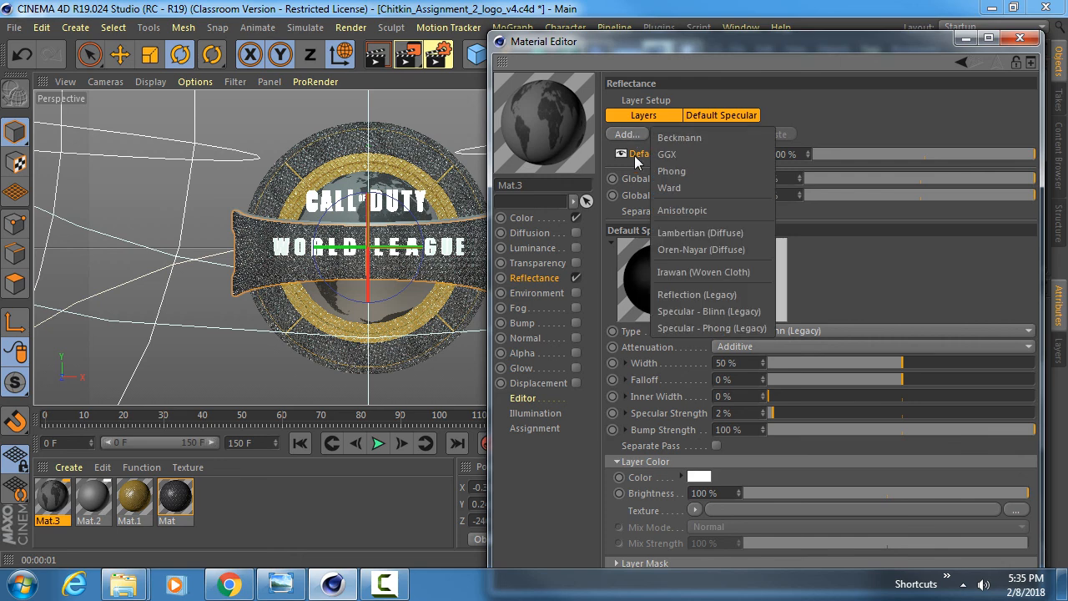
click(691, 157)
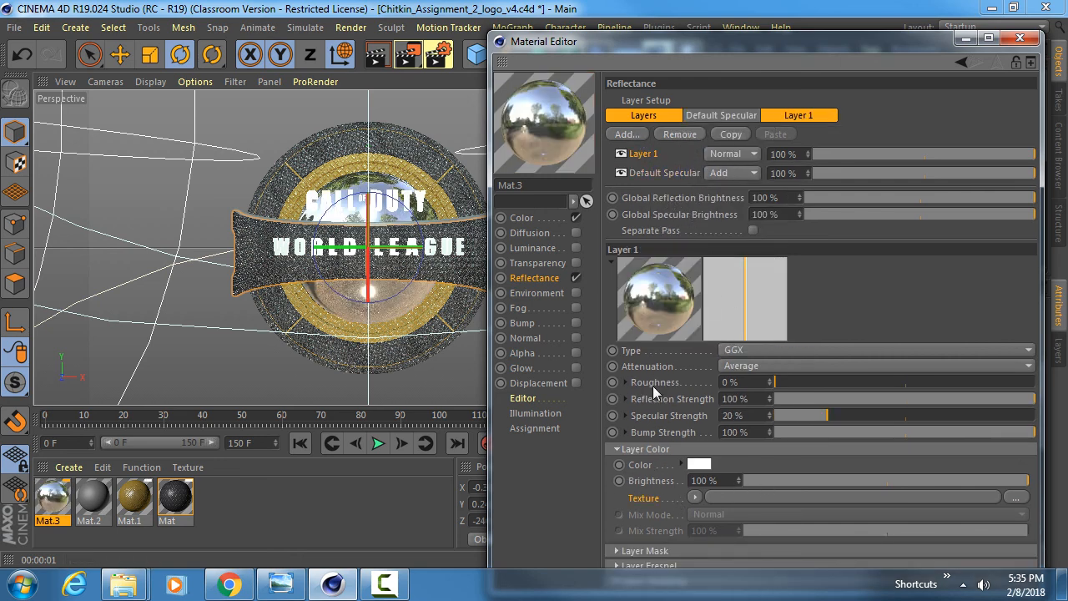
- Load World Map.png as the layer color texture of the globe material's new GGX layer
click(1011, 498)
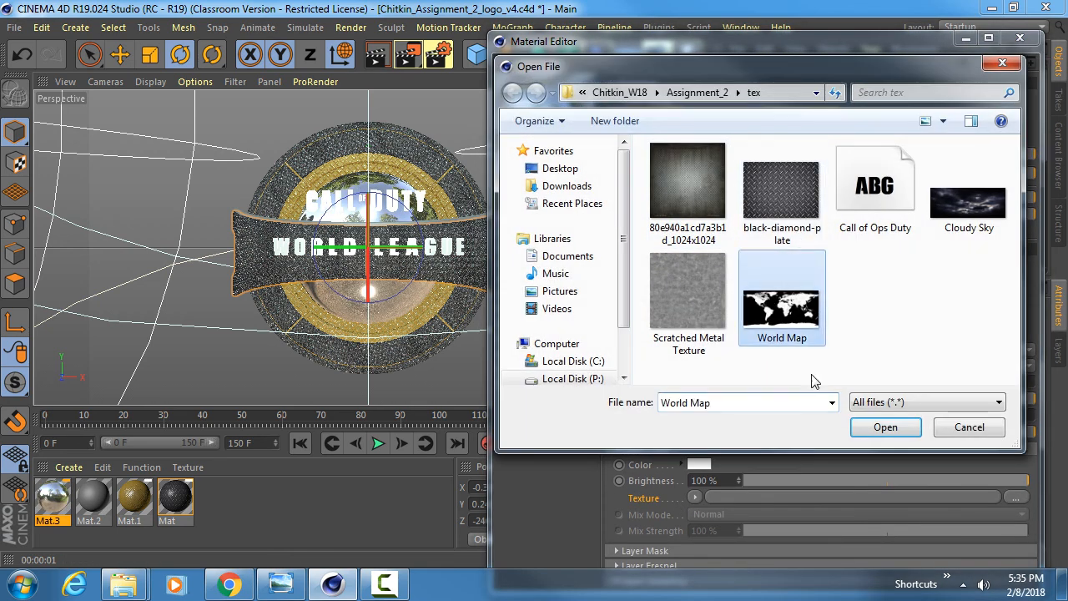
click(882, 425)
scroll(653, 396, down, 2)
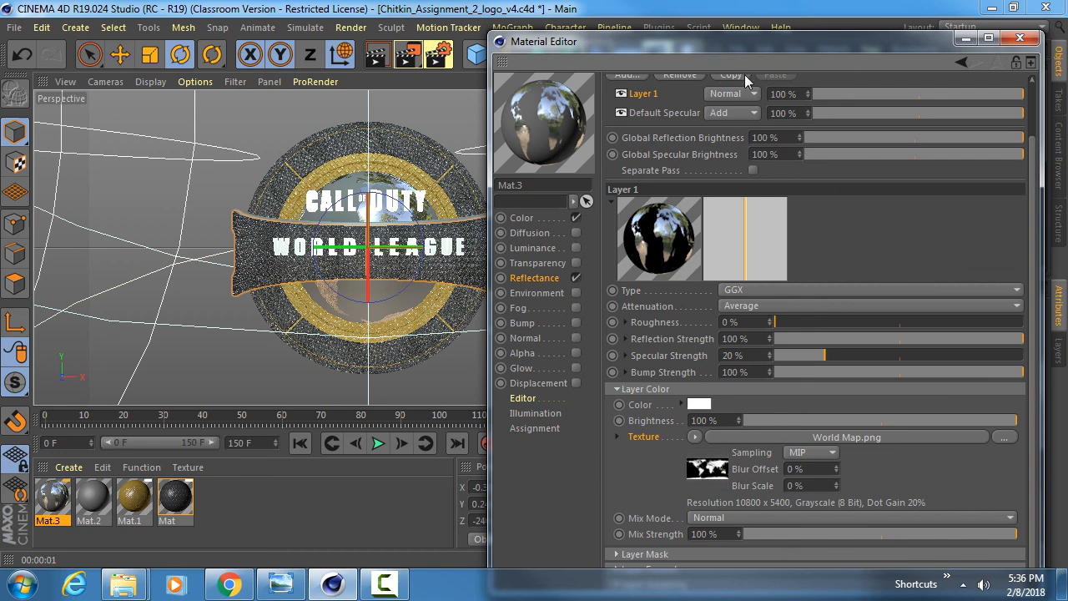
mouse_move(786, 40)
mouse_down()
mouse_move(787, 97)
mouse_move(792, 30)
mouse_up()
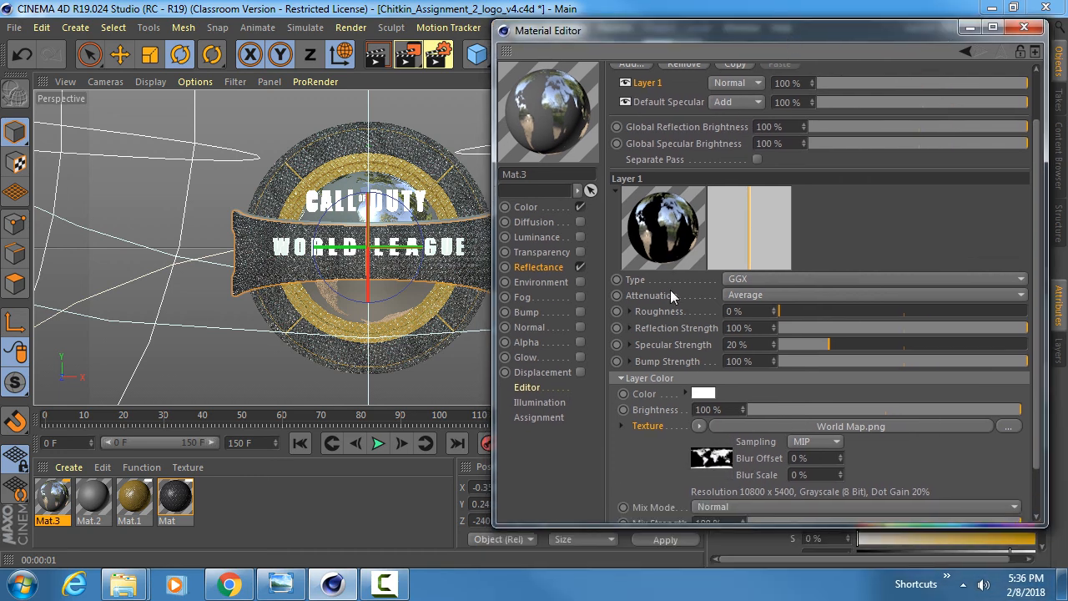
- Wrap the World Map reflection texture in a Layer shader and open the shader's properties
click(699, 425)
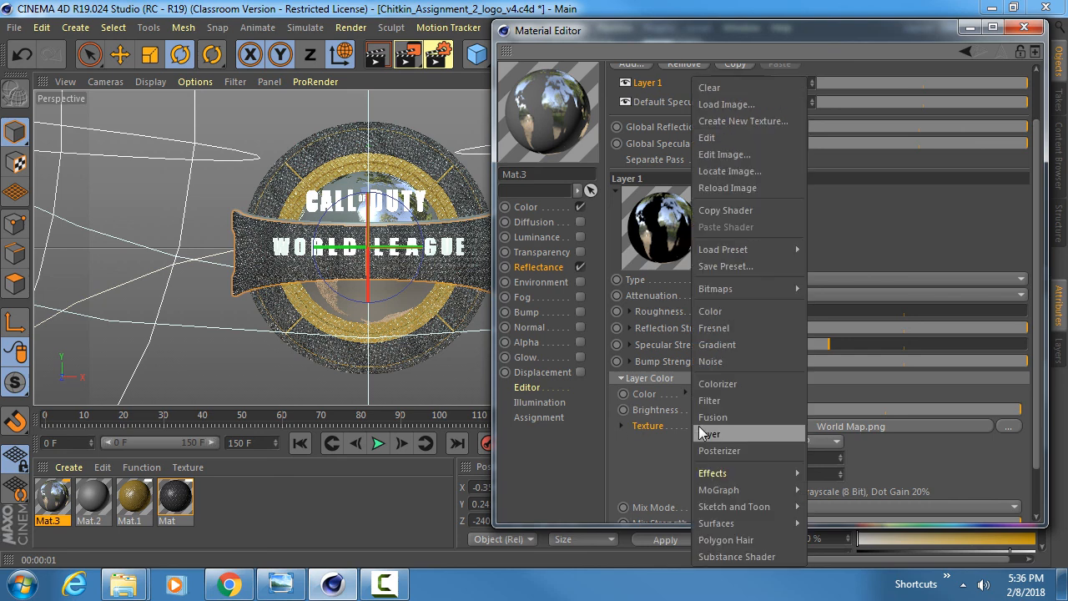
click(656, 444)
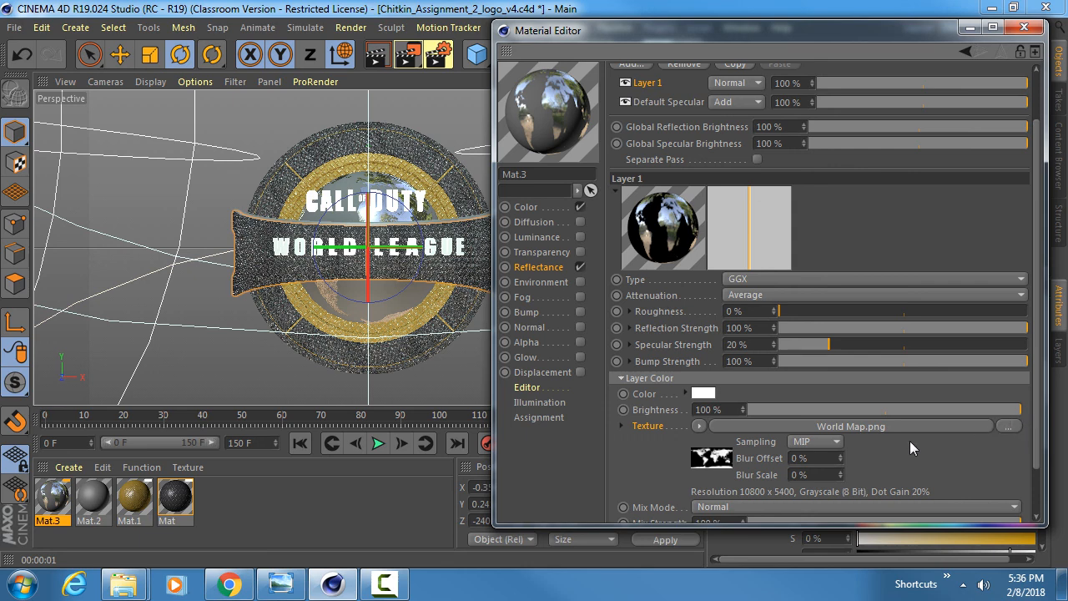
click(700, 426)
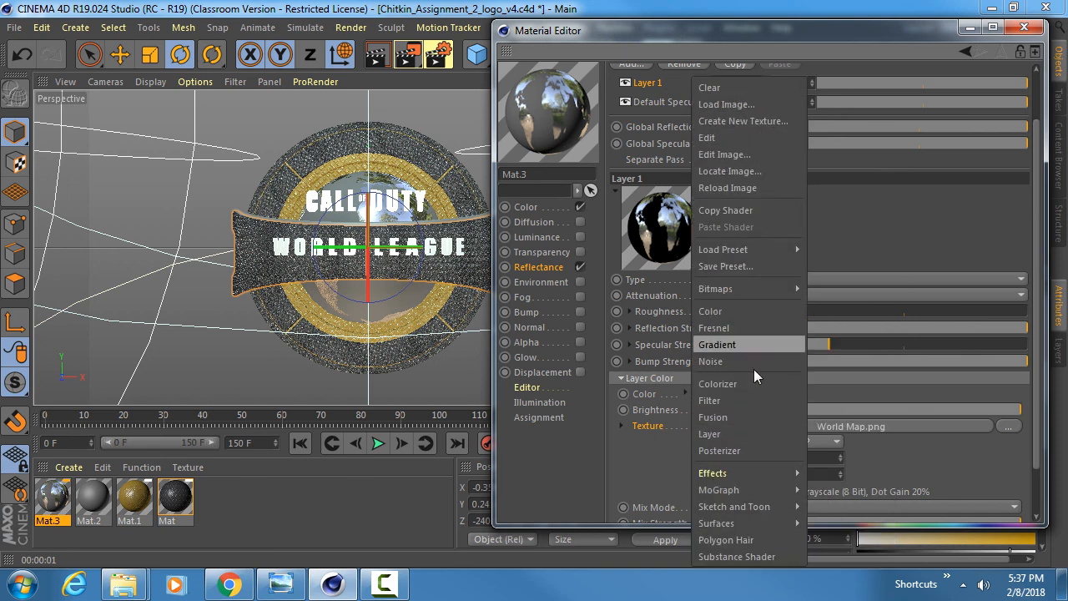
click(728, 433)
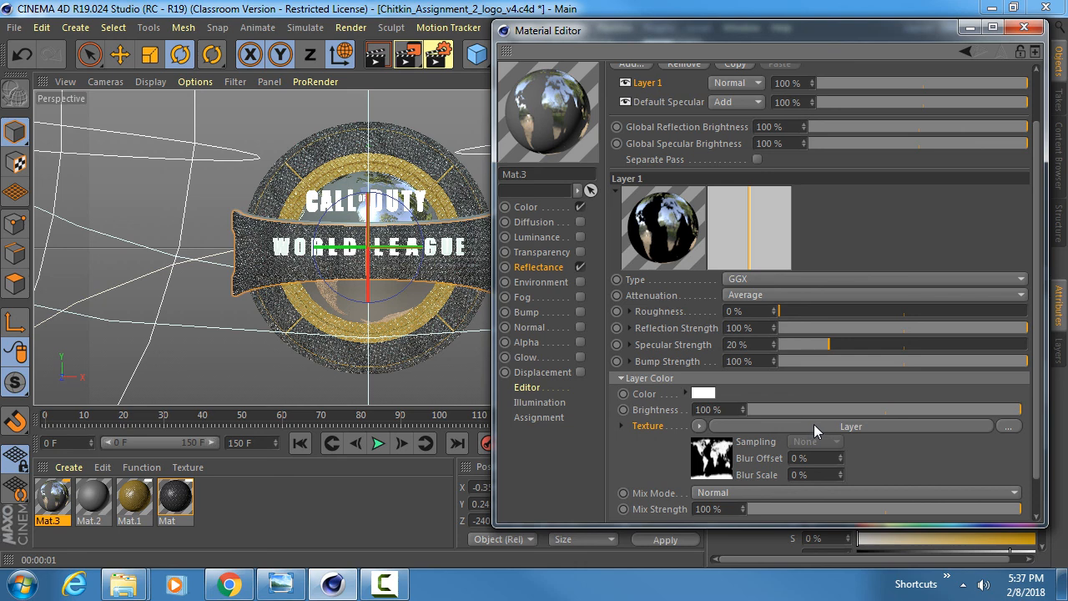
click(813, 426)
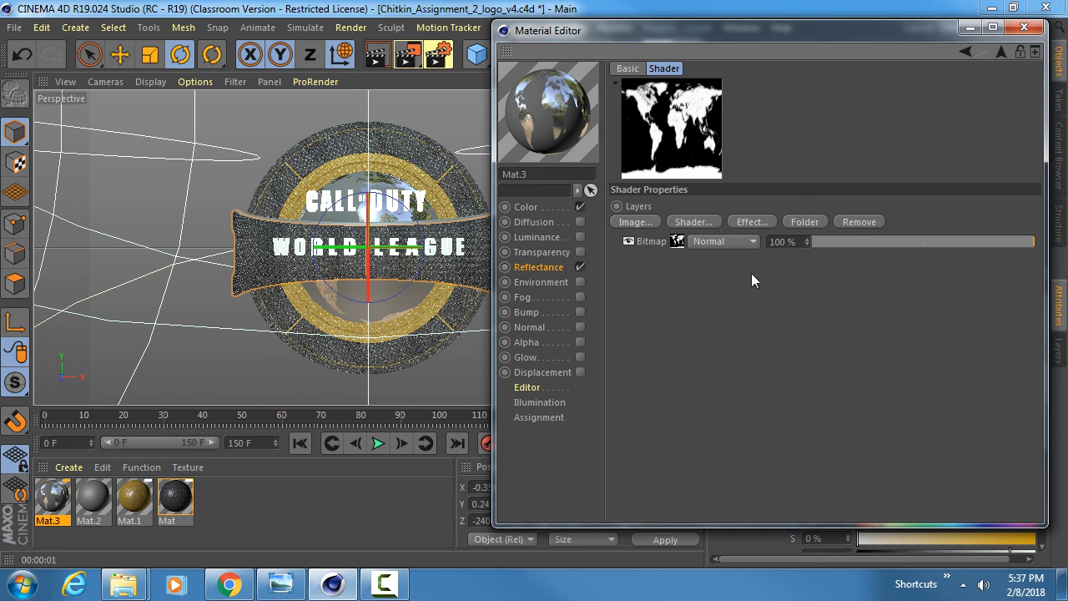
- Add a Colorize effect above the World Map bitmap and place a gradient knot at each end of its gradient
click(755, 223)
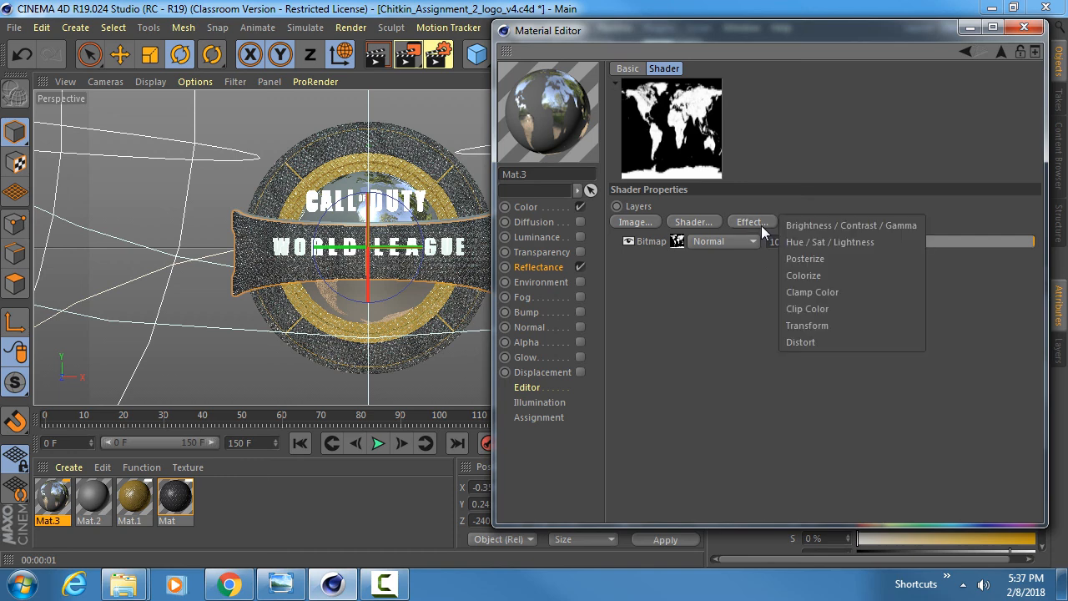
click(808, 274)
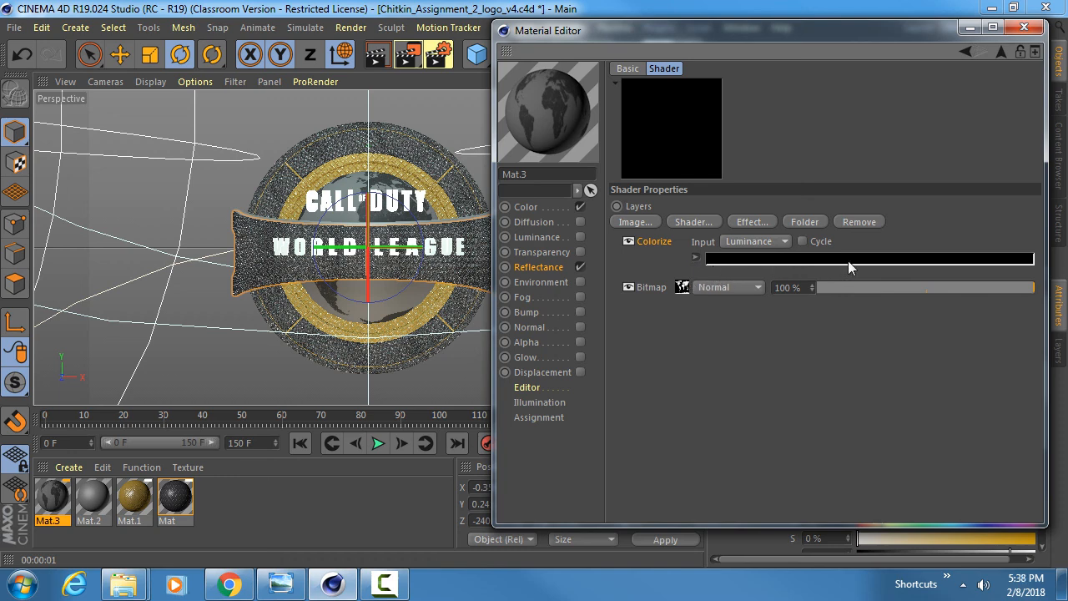
click(709, 271)
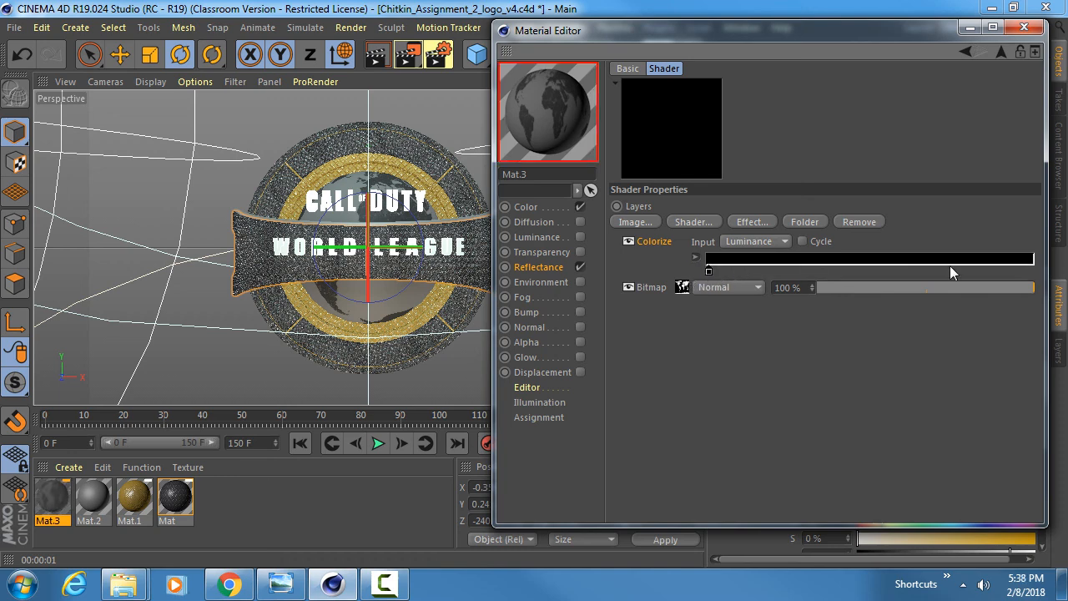
click(1032, 270)
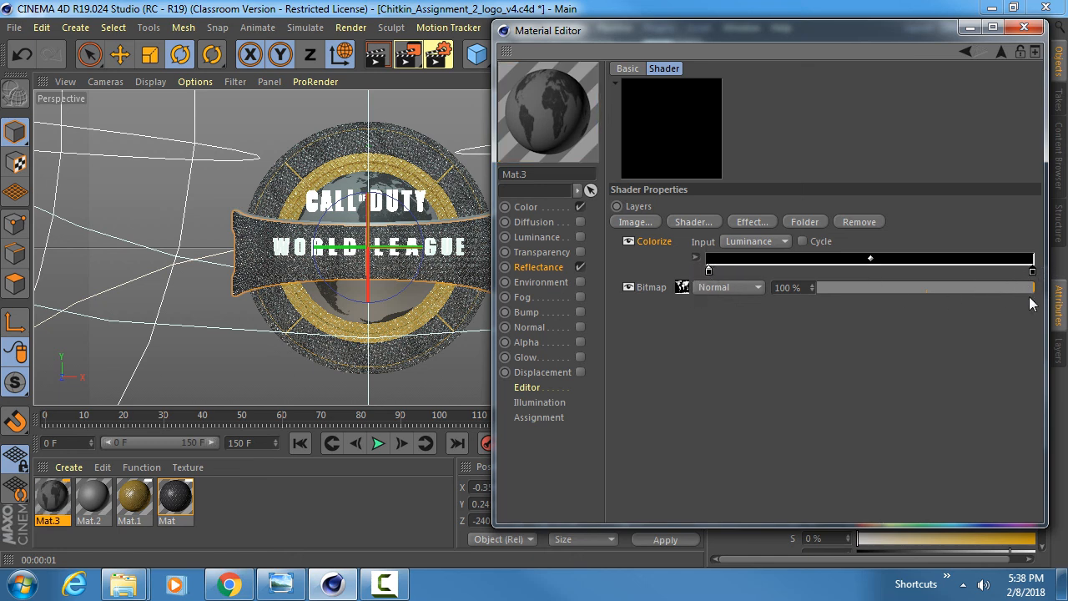
- Set the Colorize gradient's end knot to white and swap the knots so the gradient runs from white to black
double_click(1034, 272)
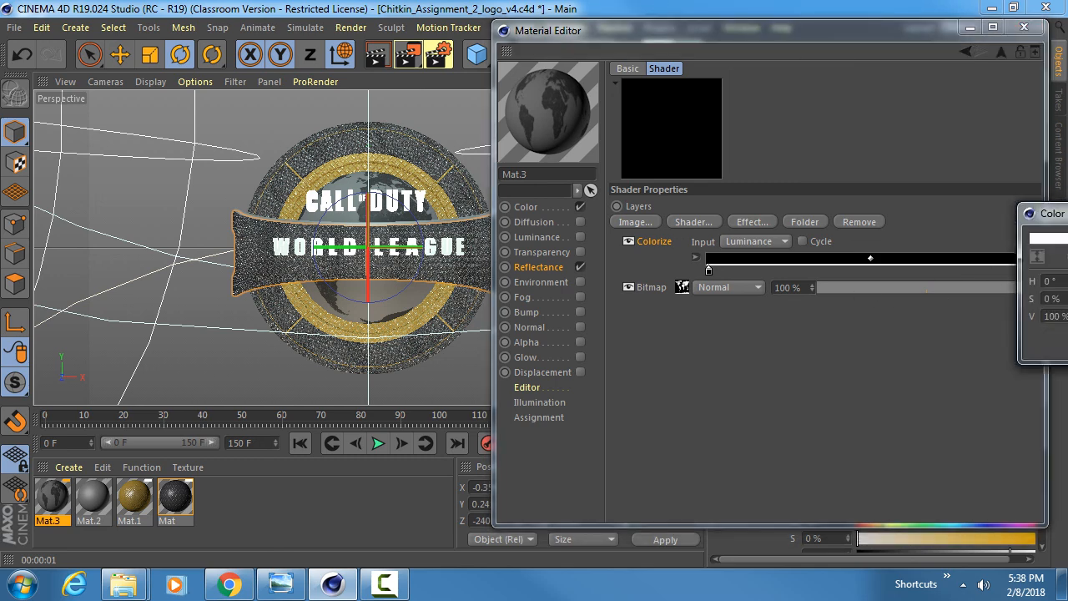
click(769, 453)
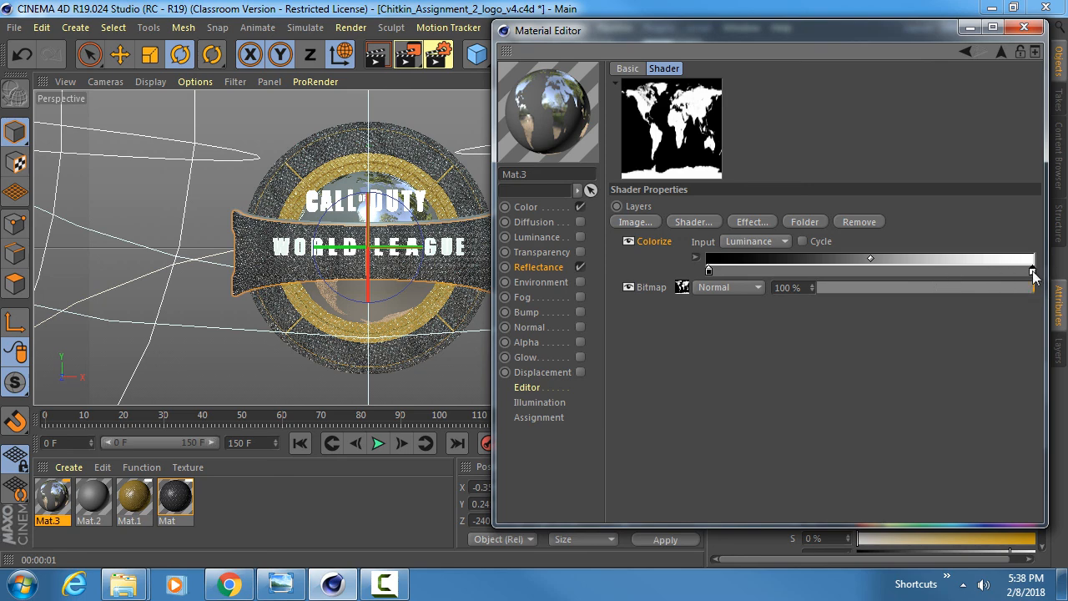
mouse_move(1032, 270)
mouse_down()
mouse_move(739, 270)
mouse_move(1031, 271)
mouse_up()
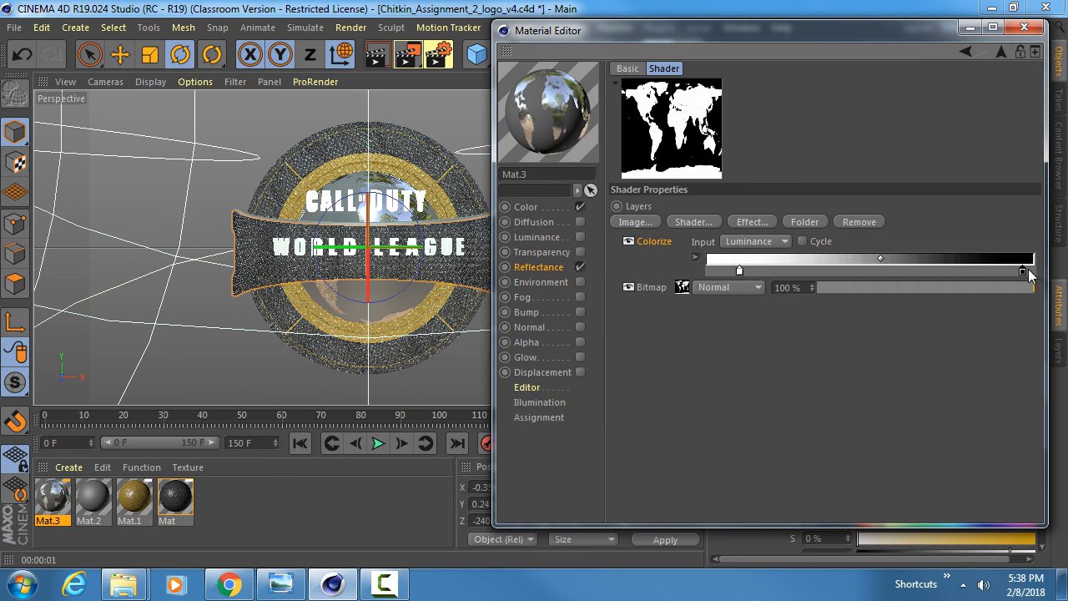
drag(739, 272, 708, 271)
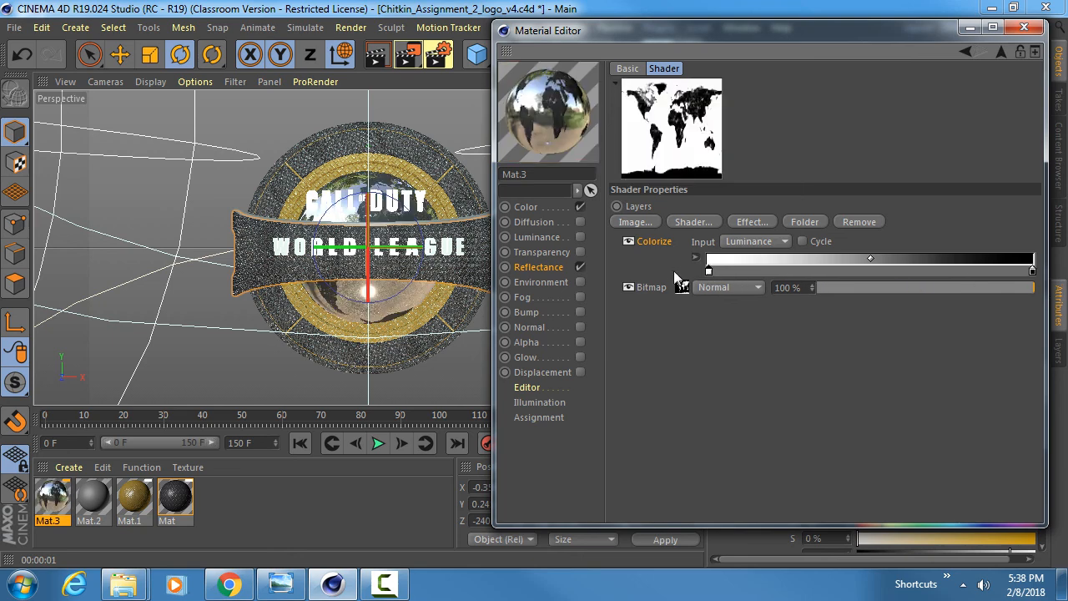
- Examine the globe material in an enlarged separate preview window and close that window
right_click(546, 127)
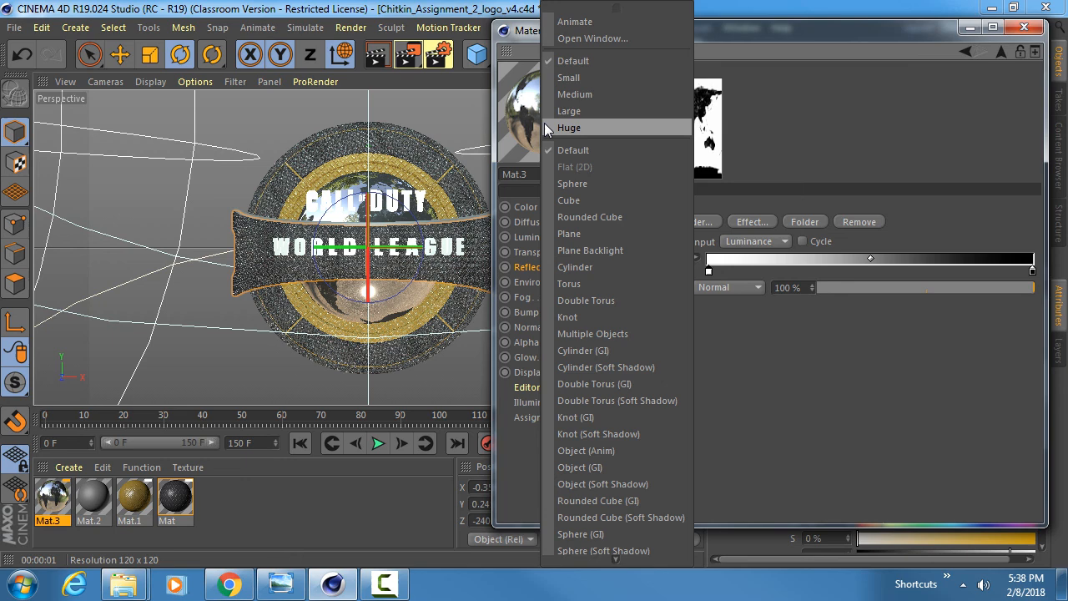
double_click(603, 27)
double_click(727, 8)
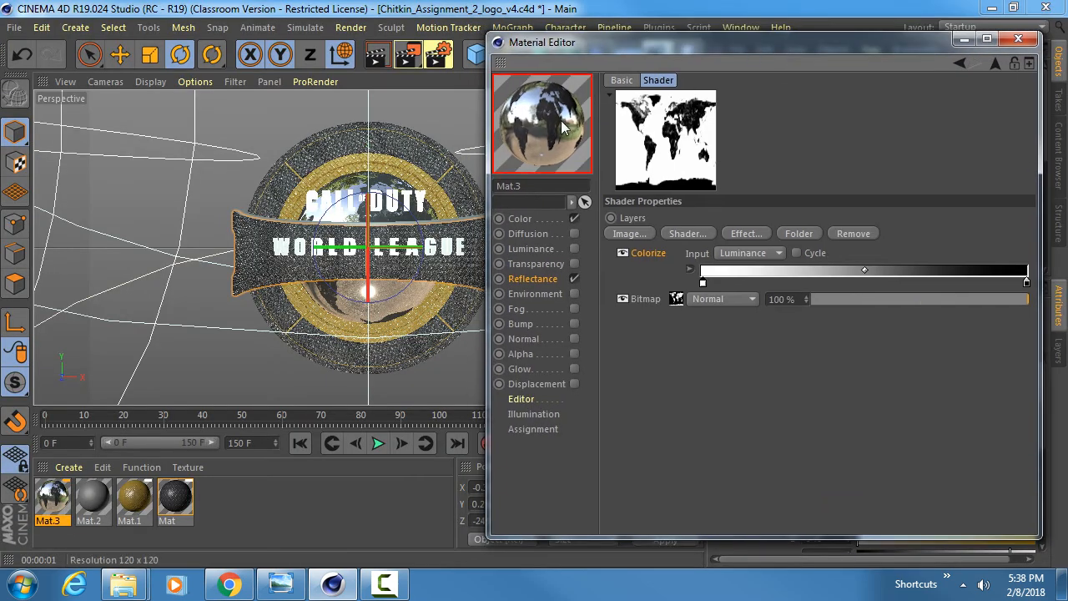
right_click(576, 129)
click(639, 40)
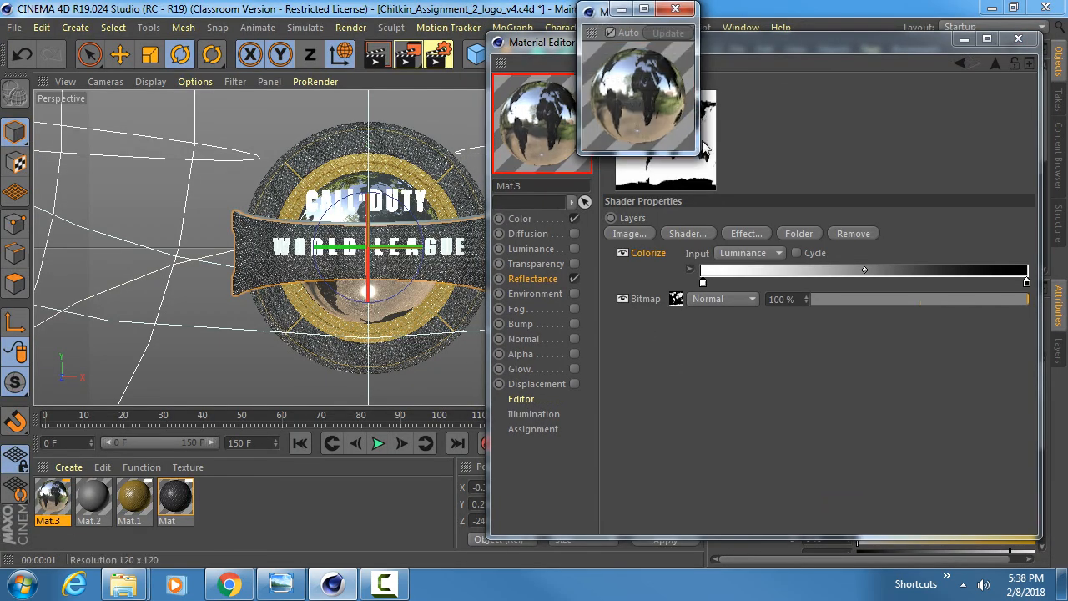
drag(697, 154, 1040, 363)
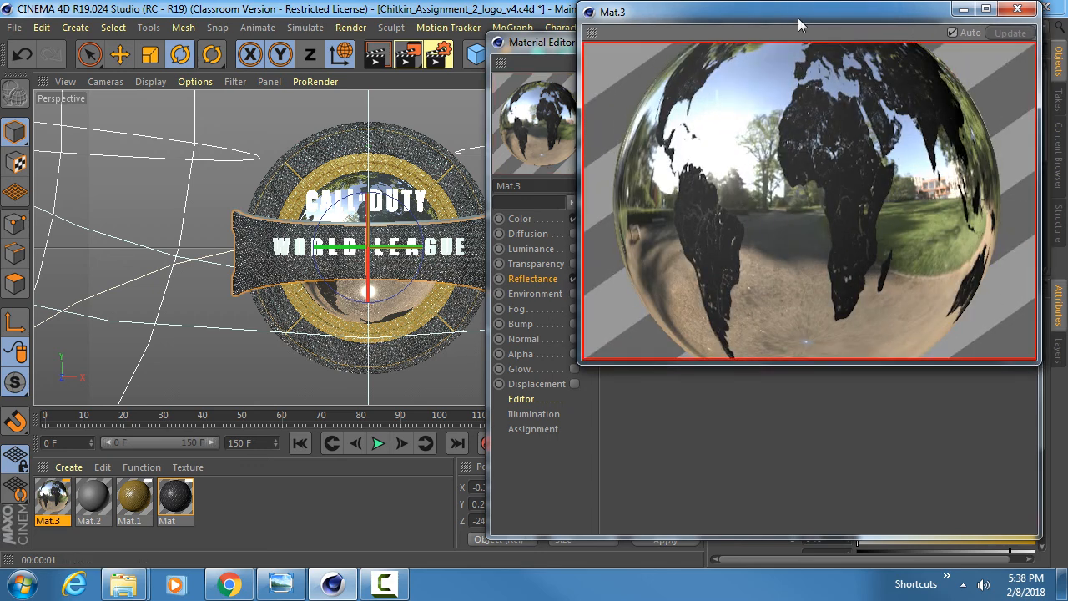
drag(798, 15, 259, 51)
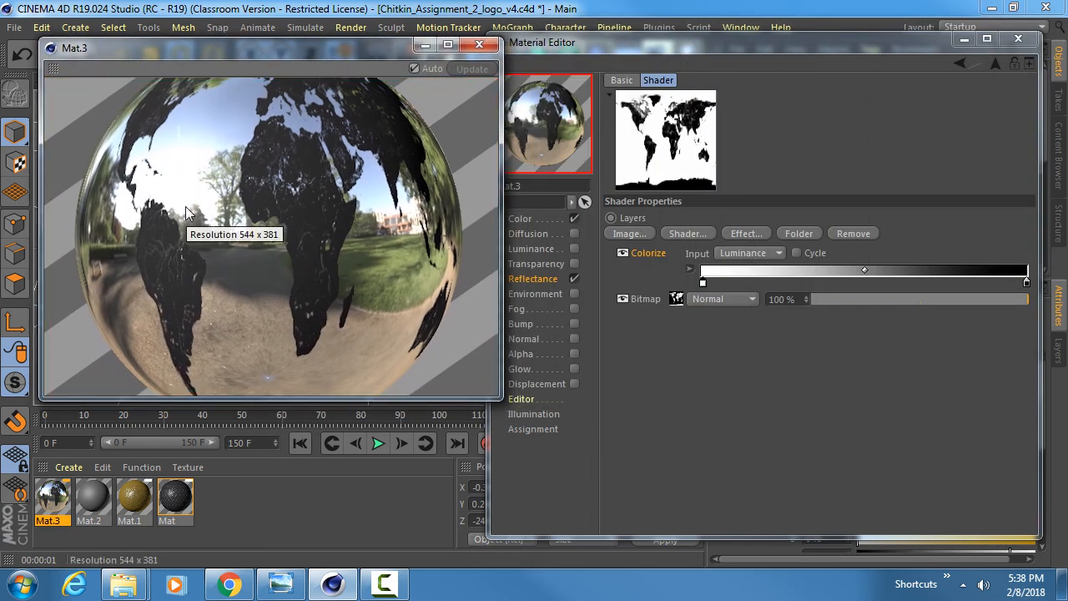
click(479, 45)
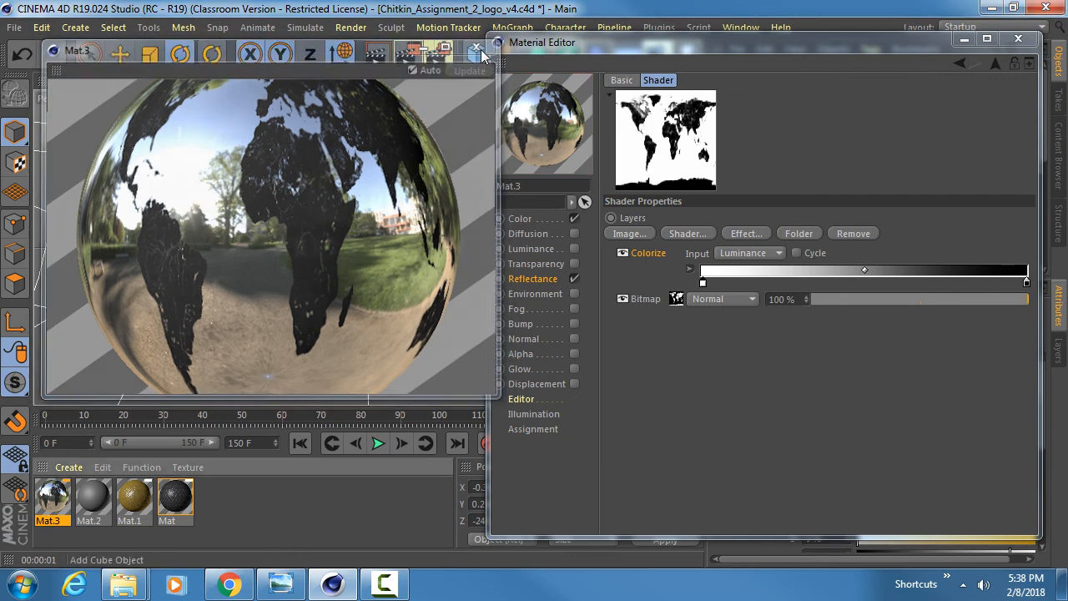
- Set the globe material's Layer 1 Reflection Strength to 7 % and turn off the material preview's animation
click(534, 279)
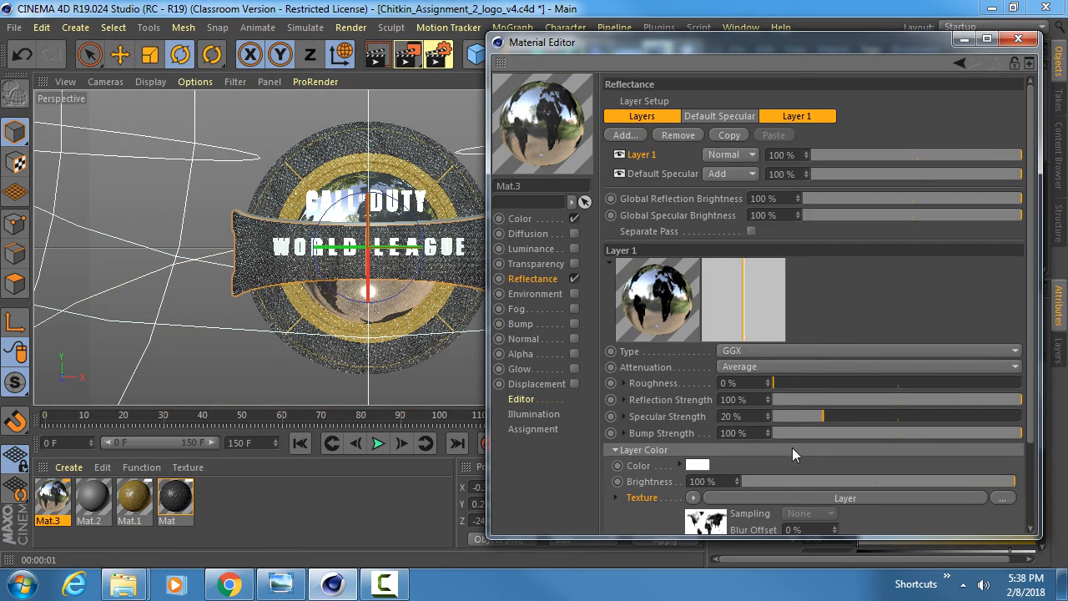
drag(802, 398, 787, 398)
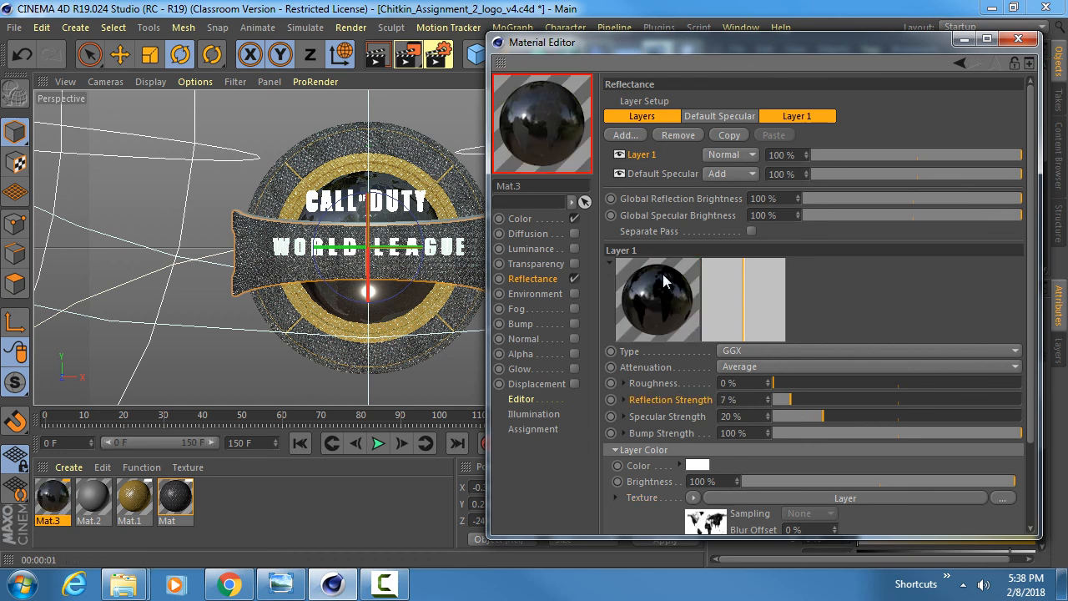
right_click(512, 111)
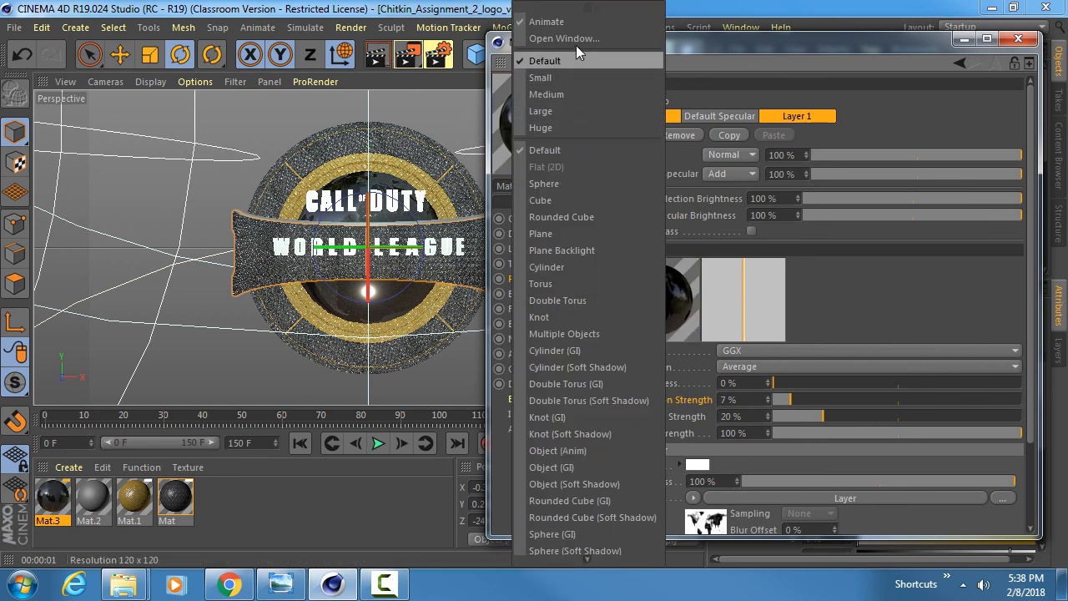
click(569, 21)
- Render the view to check the globe, close the Material Editor and save the project
click(376, 54)
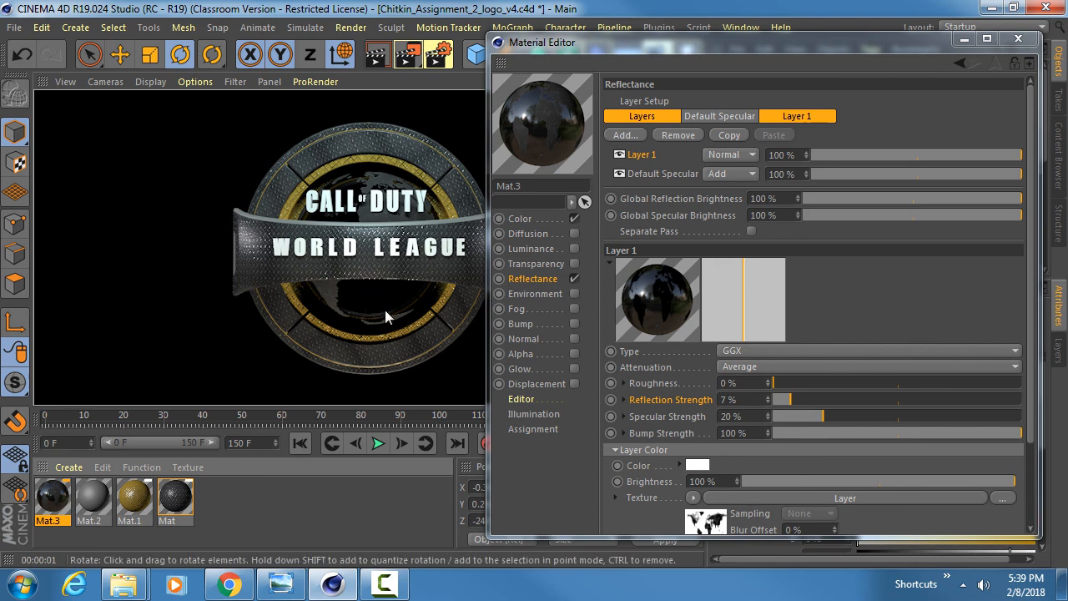
click(1018, 38)
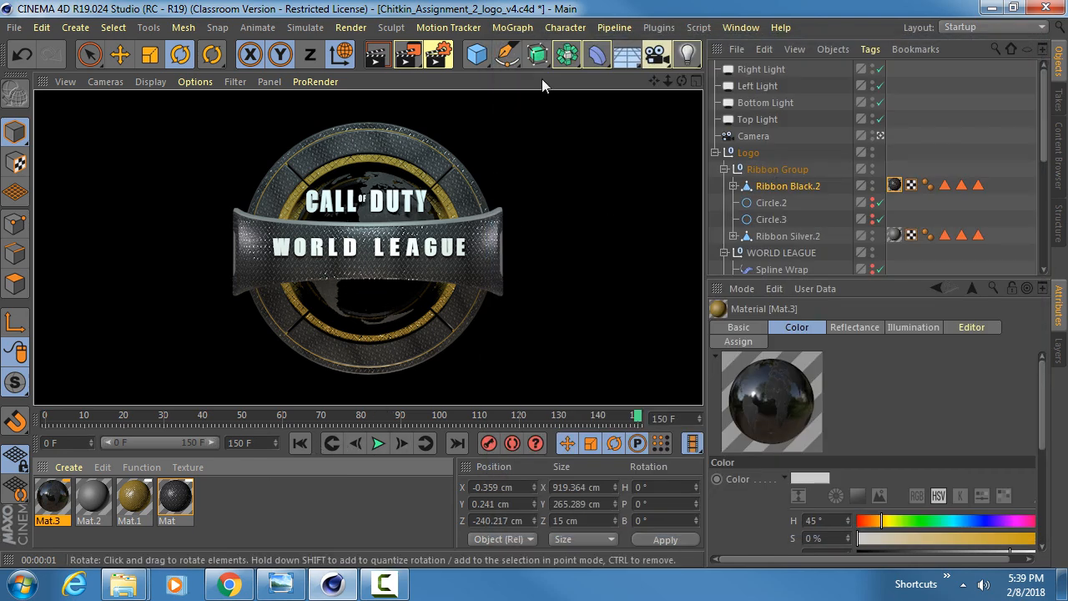
key(ctrl+s)
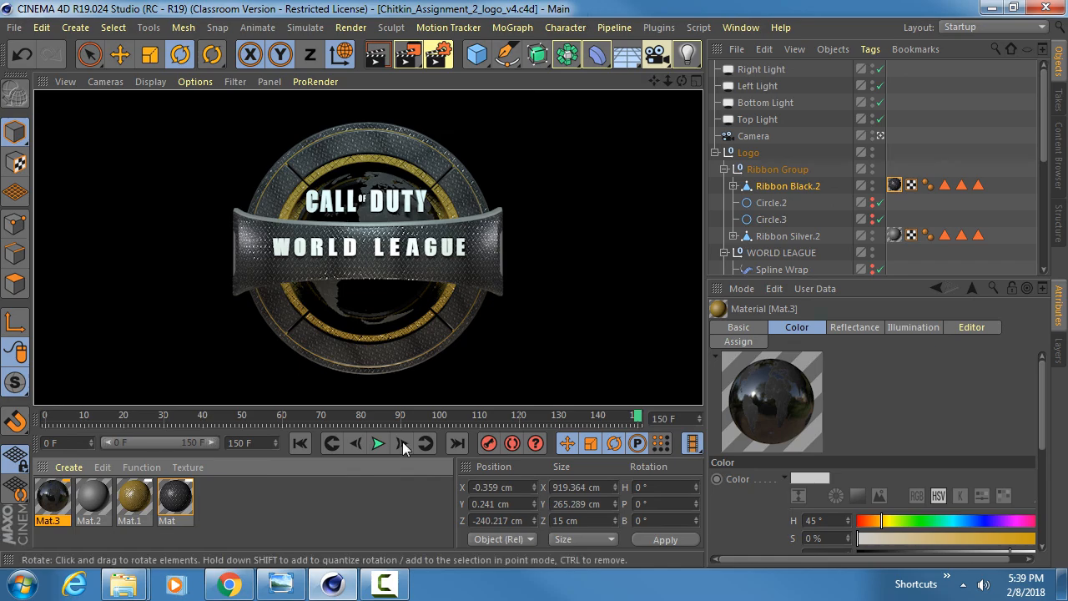
- Play the logo animation from frame 0 to review its motion, and move the playhead to frame 150
drag(638, 421, 30, 406)
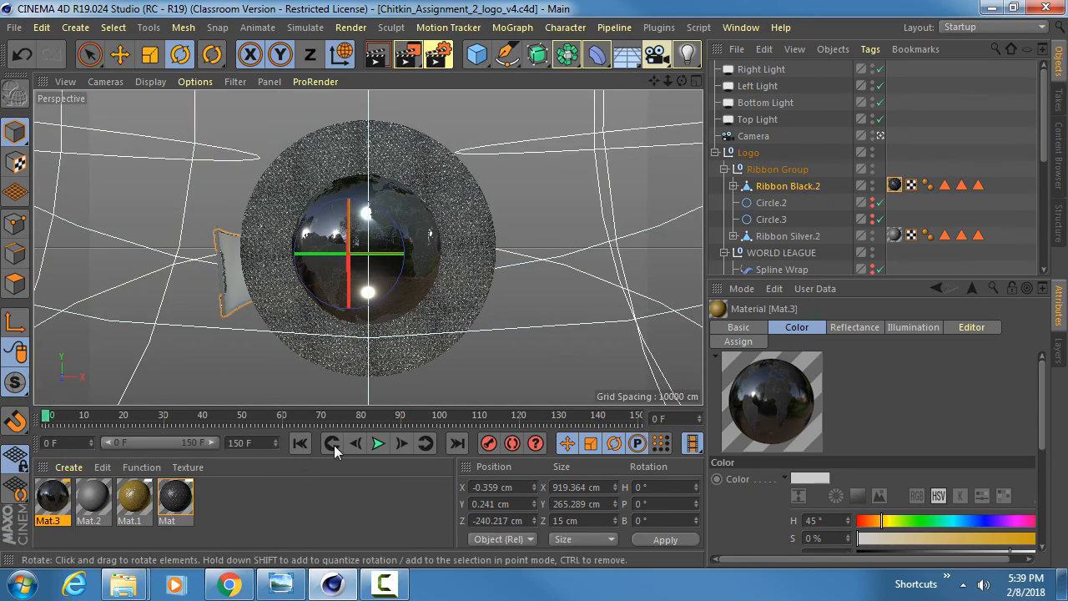
click(378, 443)
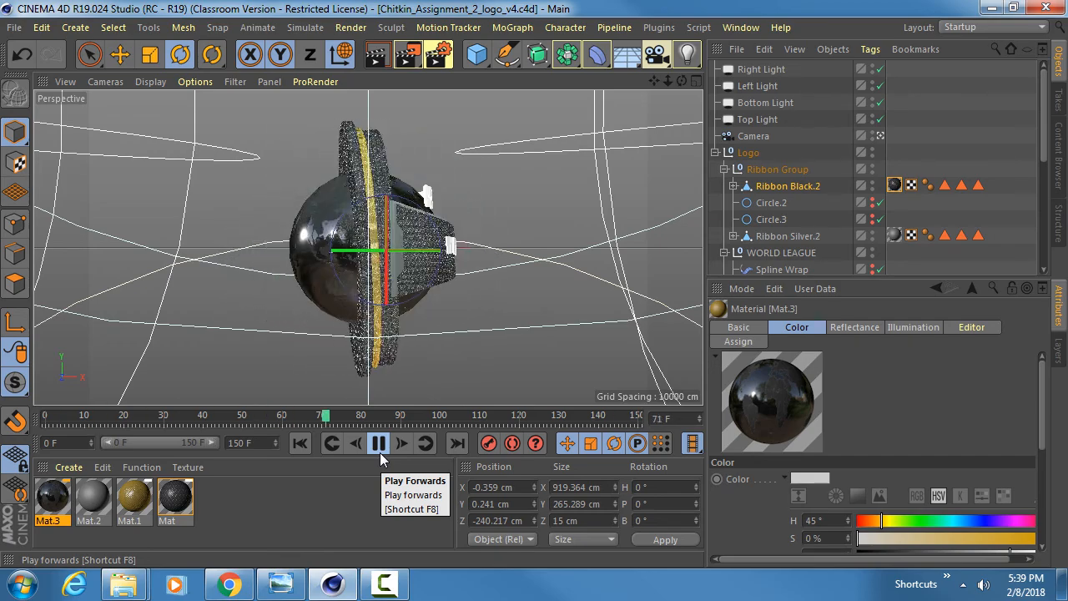
click(378, 448)
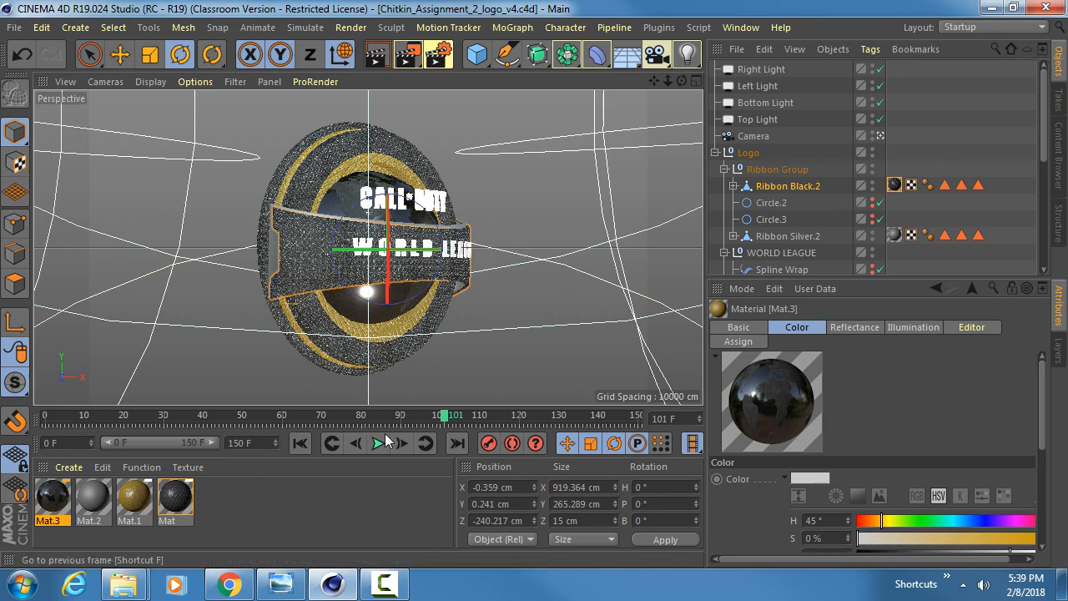
drag(445, 414, 711, 421)
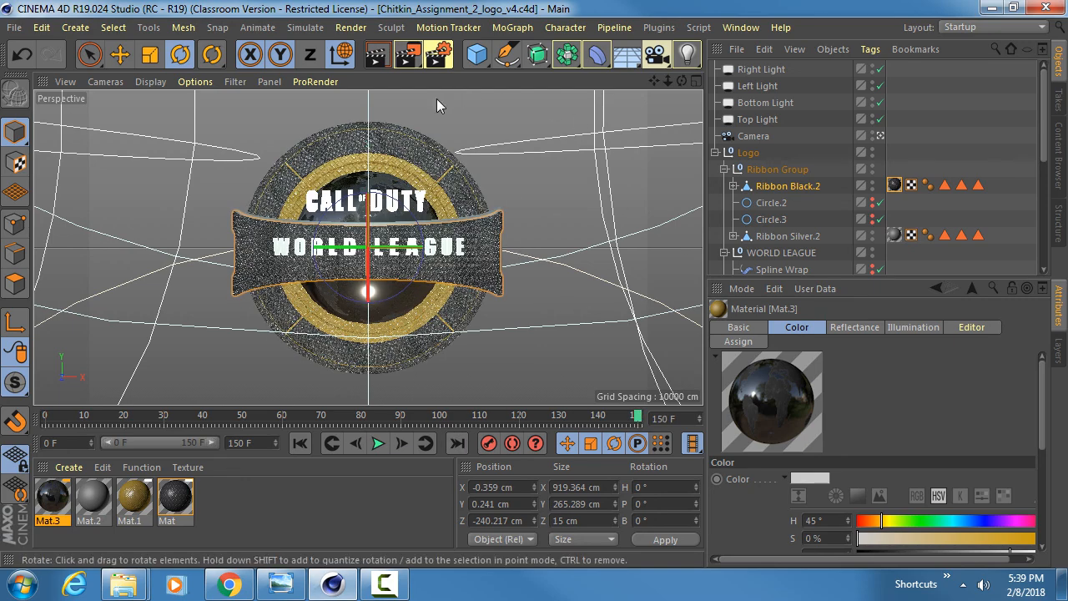
- Set the output Frame Range to All Frames in the render settings
click(438, 54)
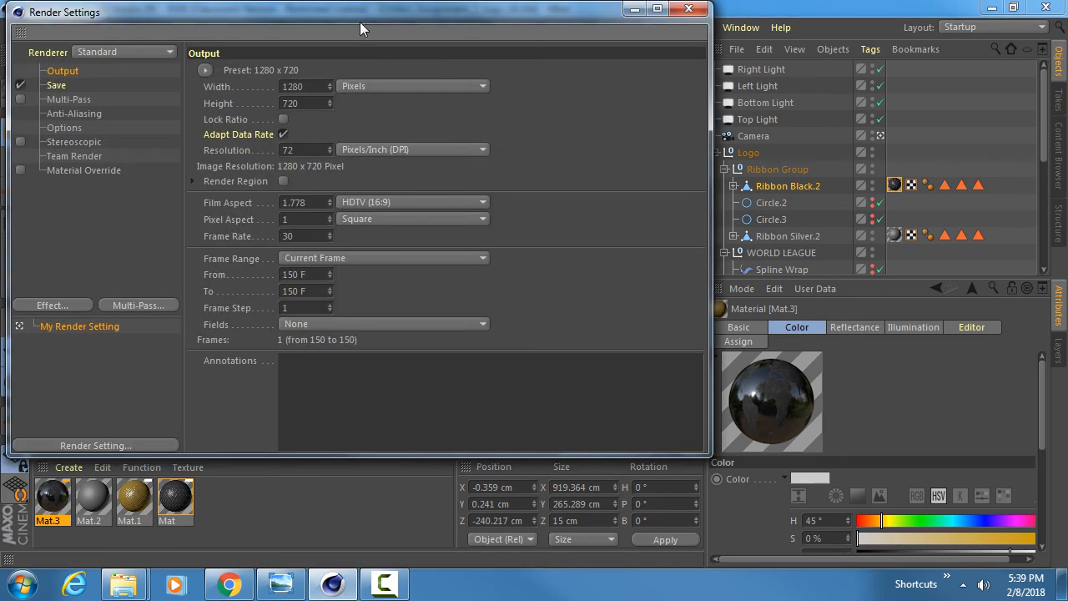
drag(361, 23, 632, 40)
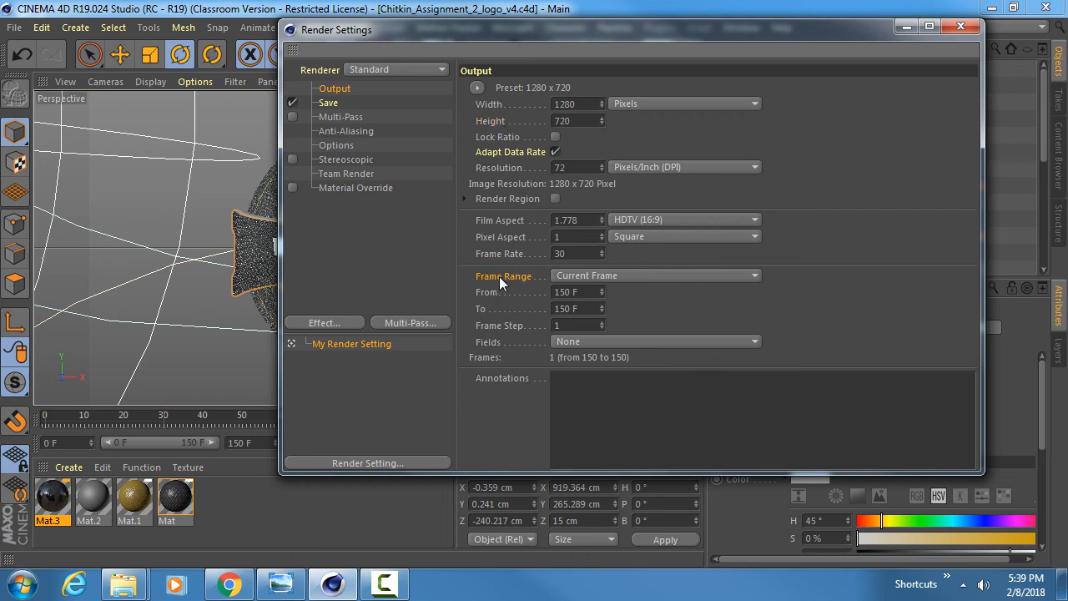
click(630, 275)
click(584, 326)
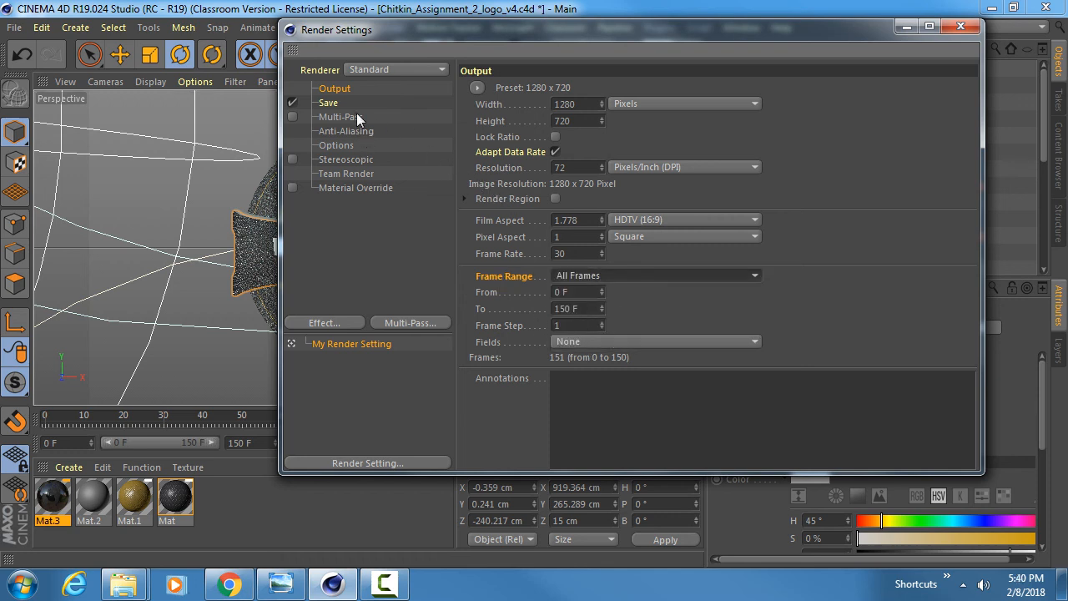
- Browse for the render save location and create a Renders folder inside Assignment_2 on Local Disk (P:)
click(333, 102)
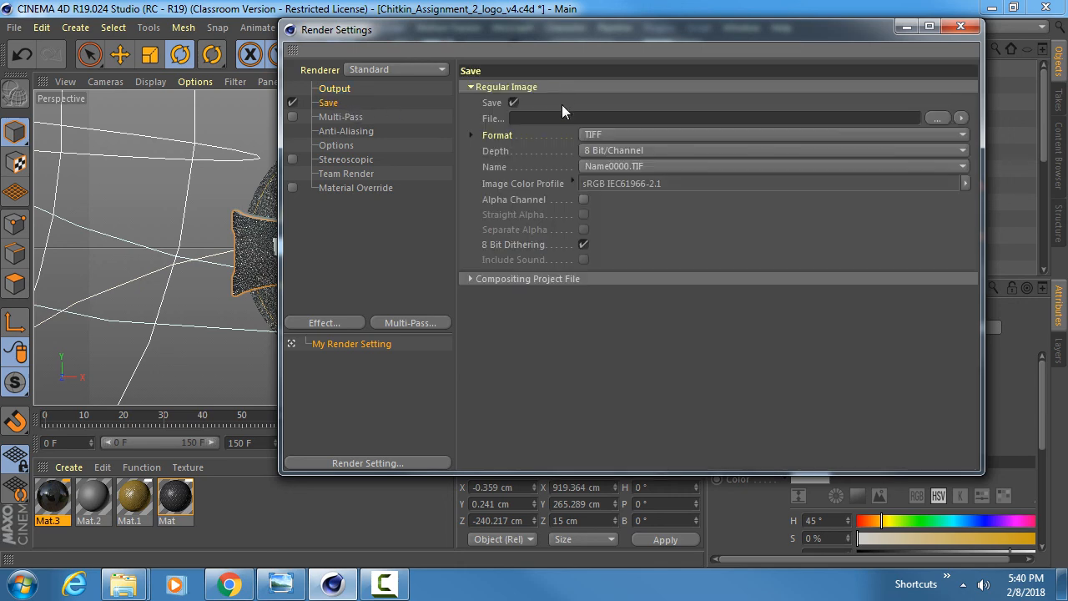
click(936, 118)
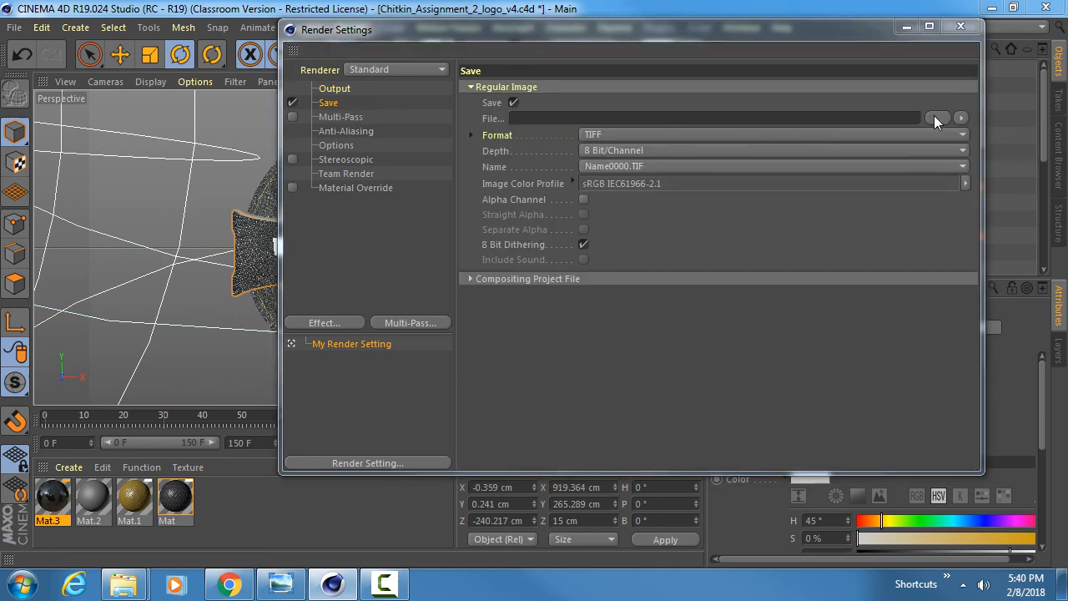
scroll(395, 240, down, 2)
scroll(394, 241, up, 1)
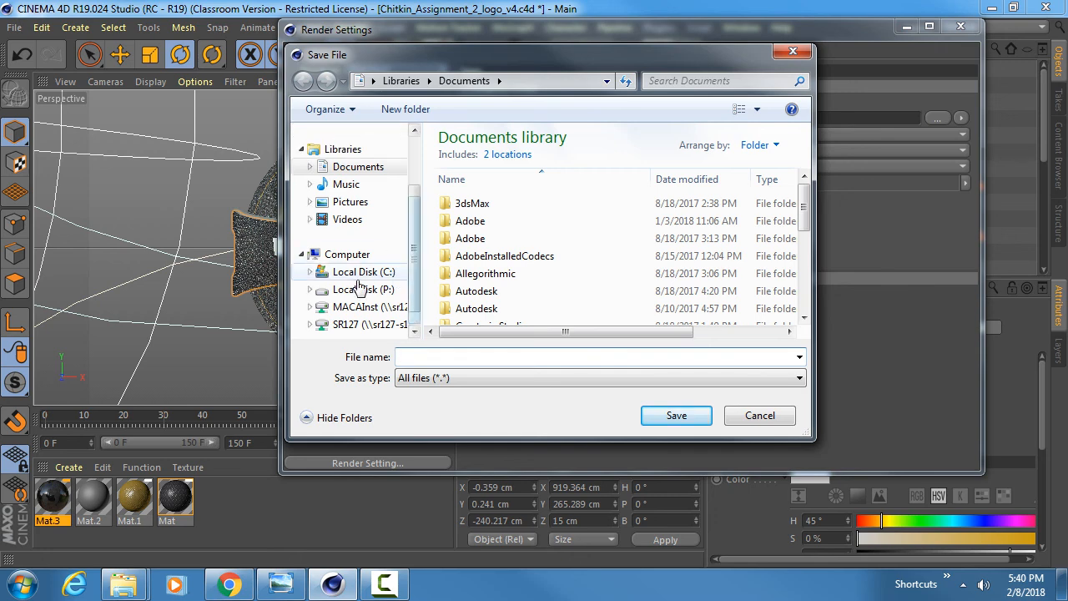
click(364, 272)
click(364, 289)
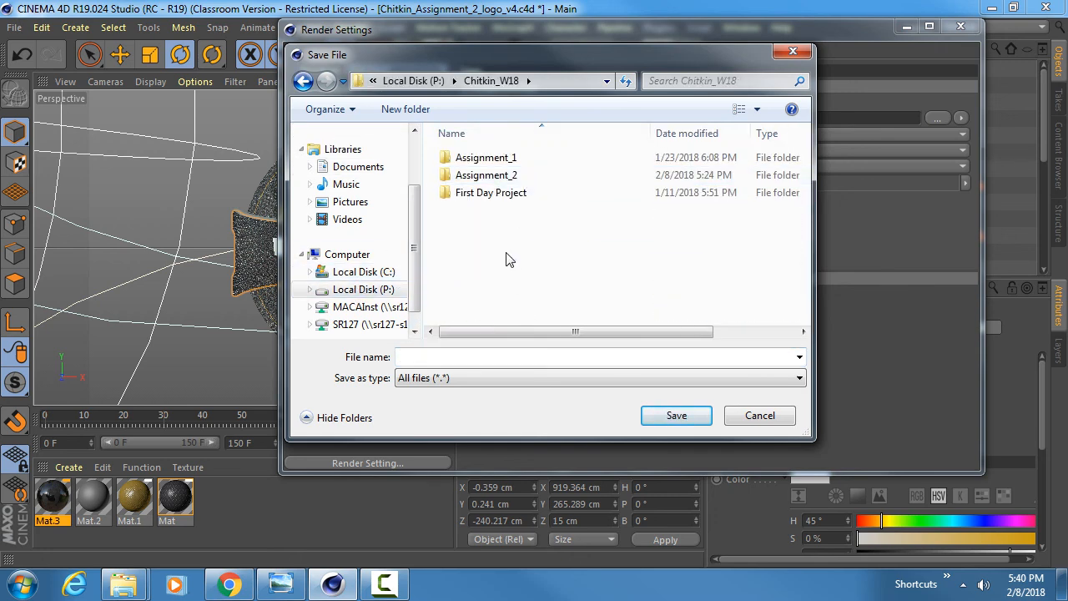
double_click(501, 176)
click(401, 110)
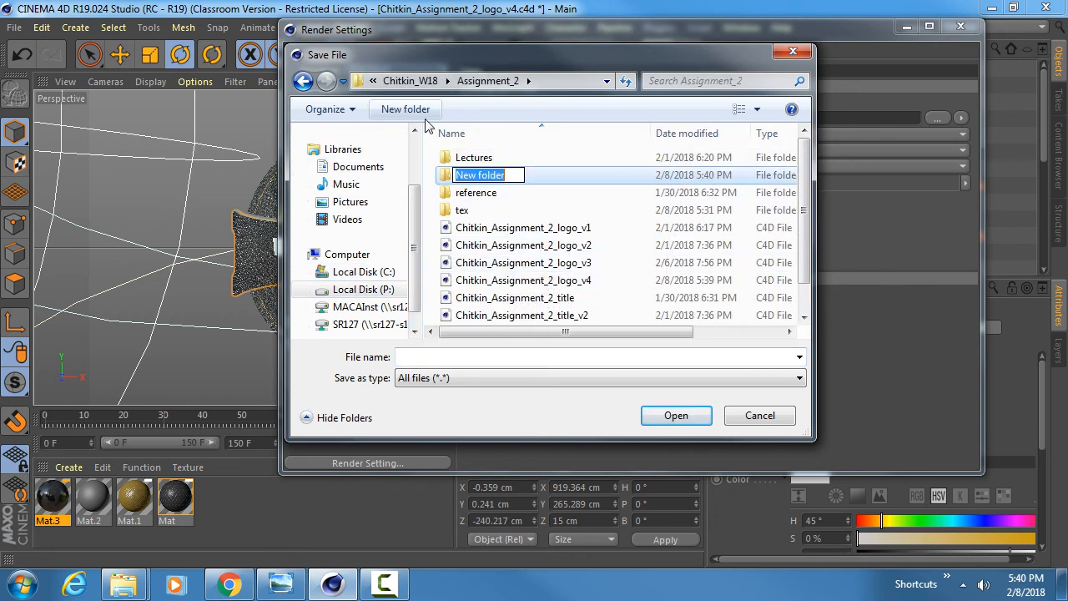
text(Renders)
key(Return)
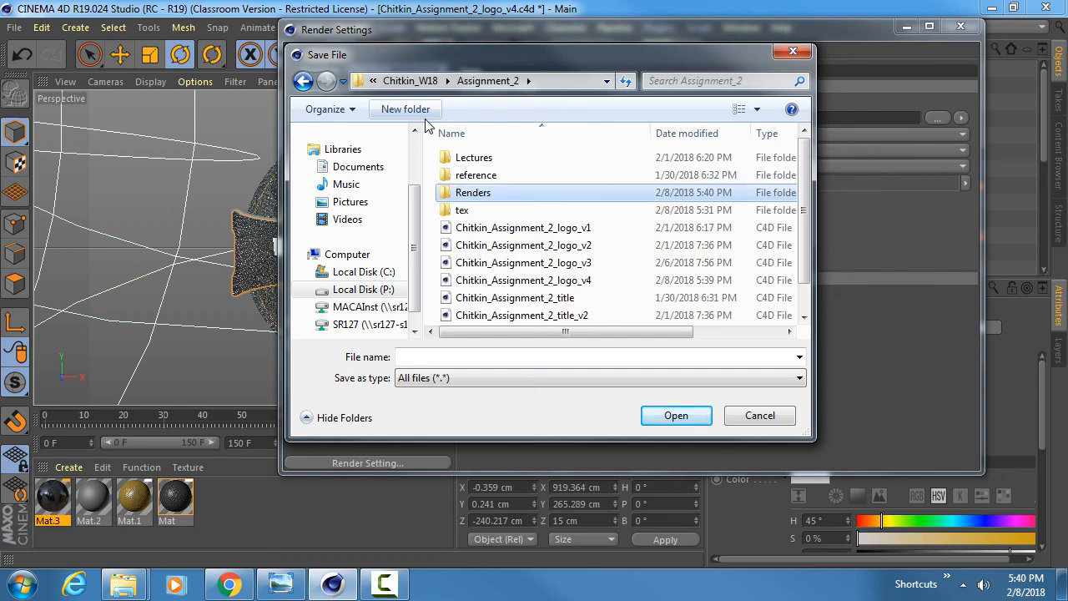
- Set the render output file inside the Renders folder, named with the student's surname followed by _Assignment_2_render
double_click(467, 192)
click(464, 351)
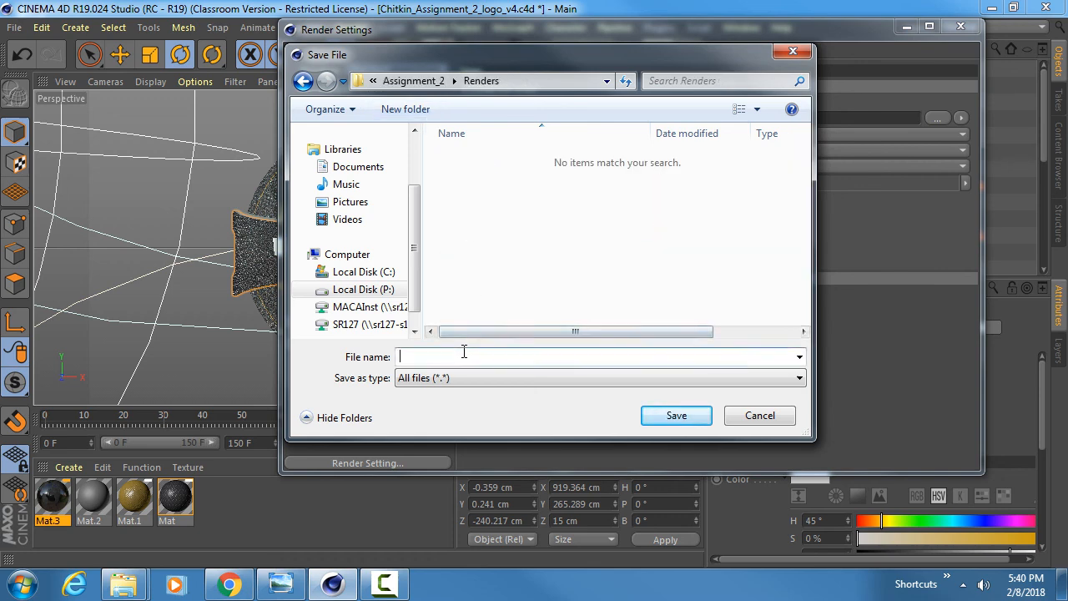
text(Chitkin_Assignment_2_render)
key(Return)
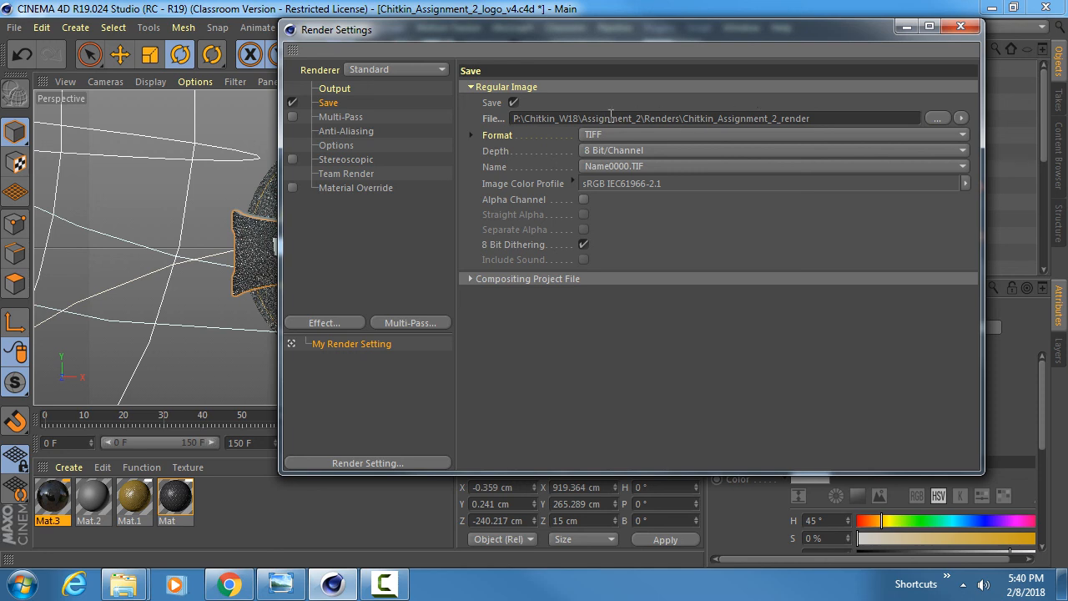
- Enable the Alpha Channel for the saved TIFF render sequence
drag(581, 117, 851, 111)
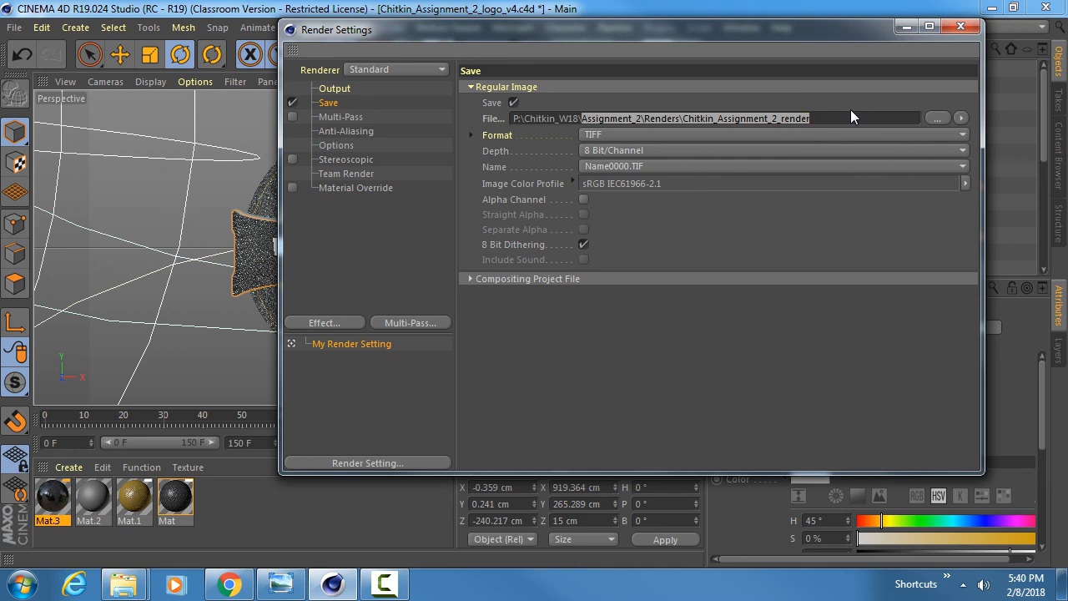
click(655, 229)
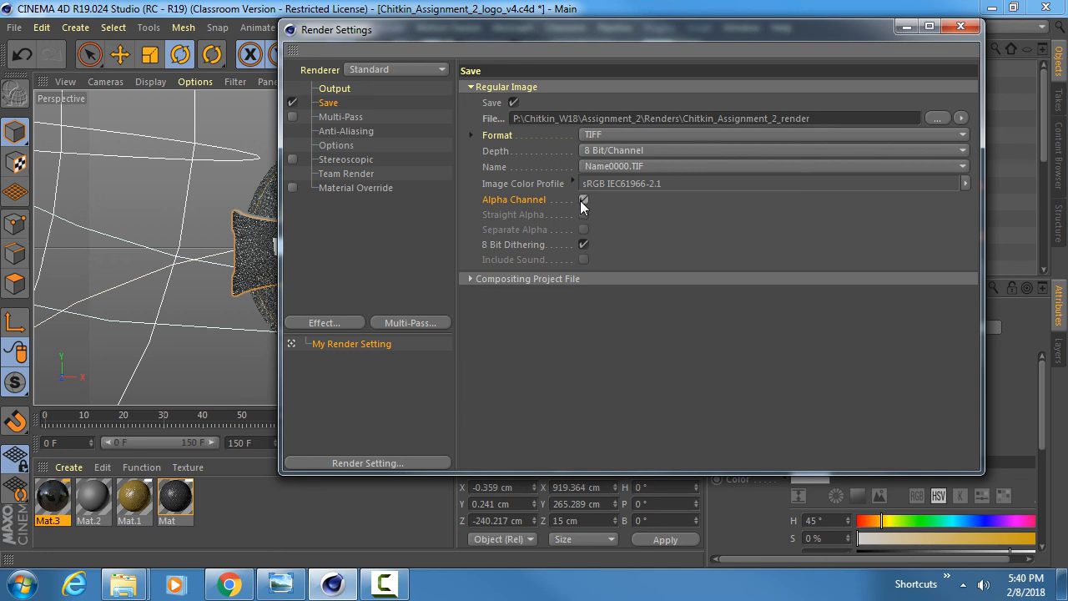
click(583, 202)
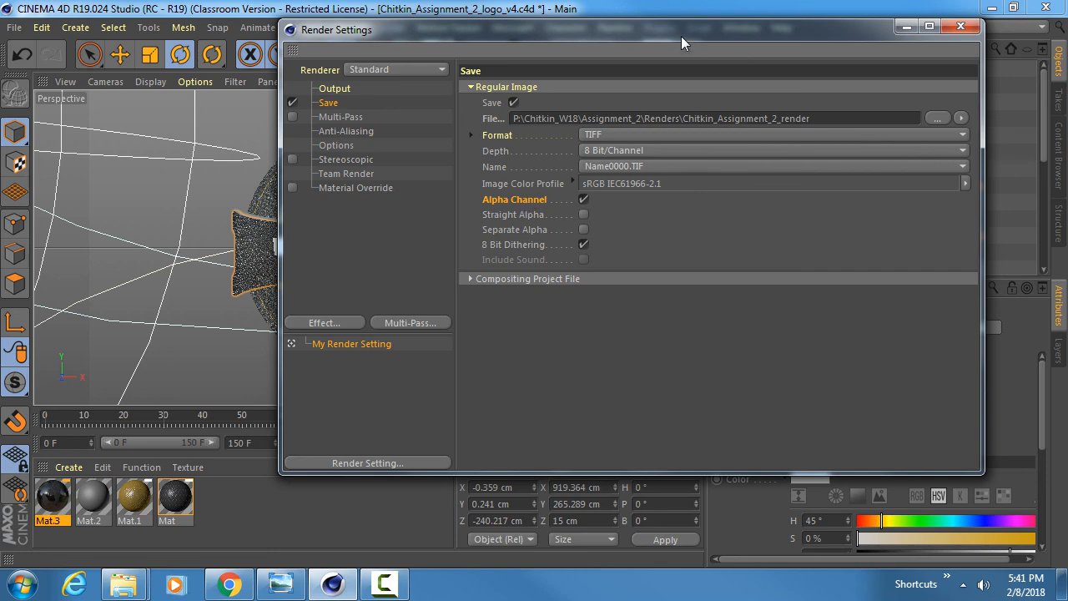
- Render a preview of the logo in the viewport and bring up the Gotham Text reference image in Windows Photo Viewer
drag(681, 35, 693, 306)
click(380, 58)
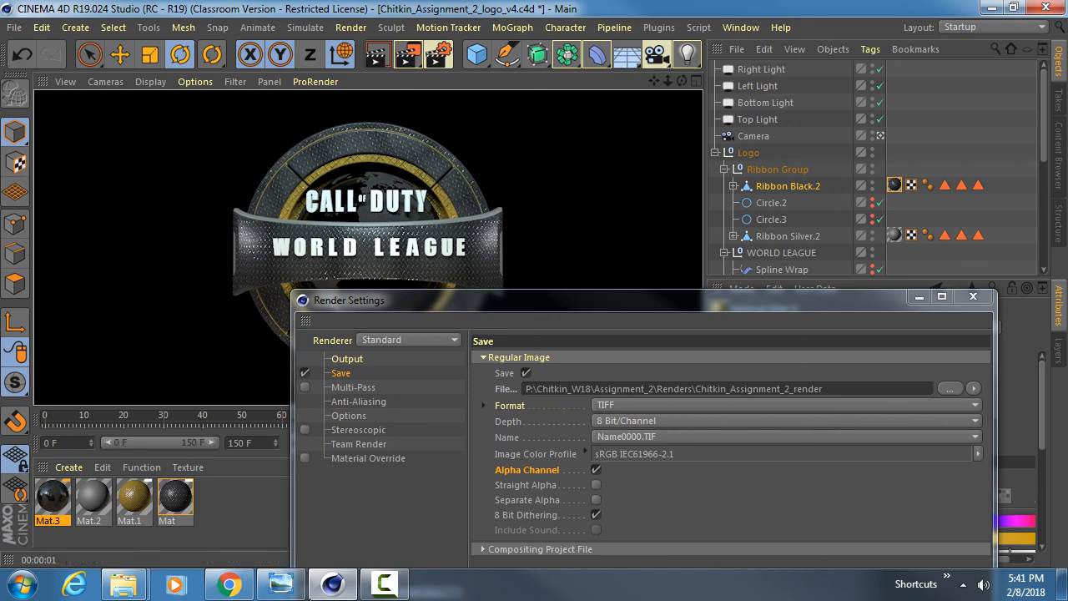
click(280, 584)
click(539, 564)
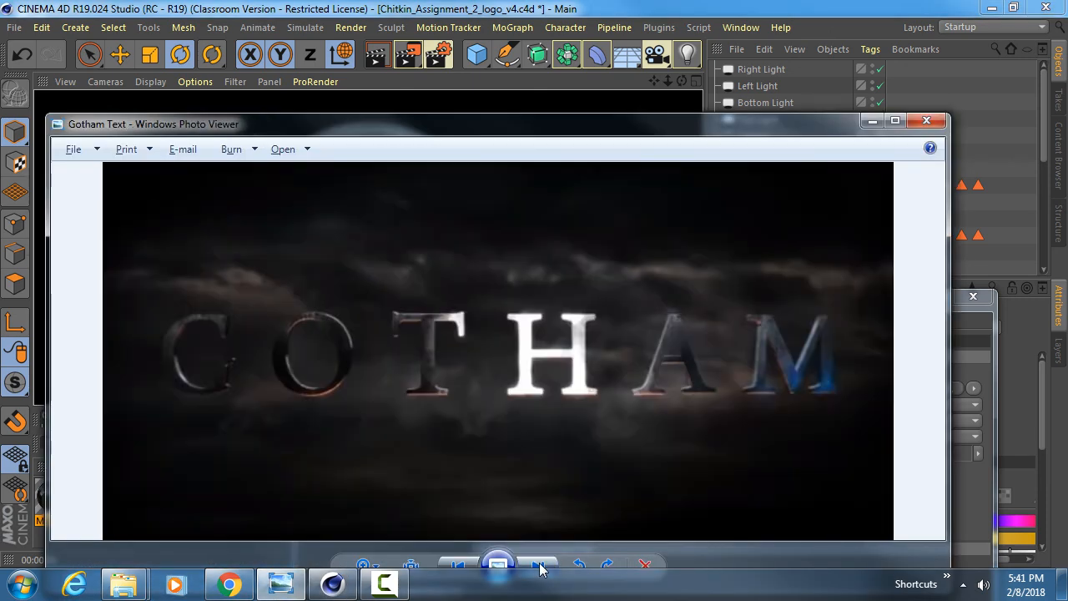
drag(505, 135, 519, 80)
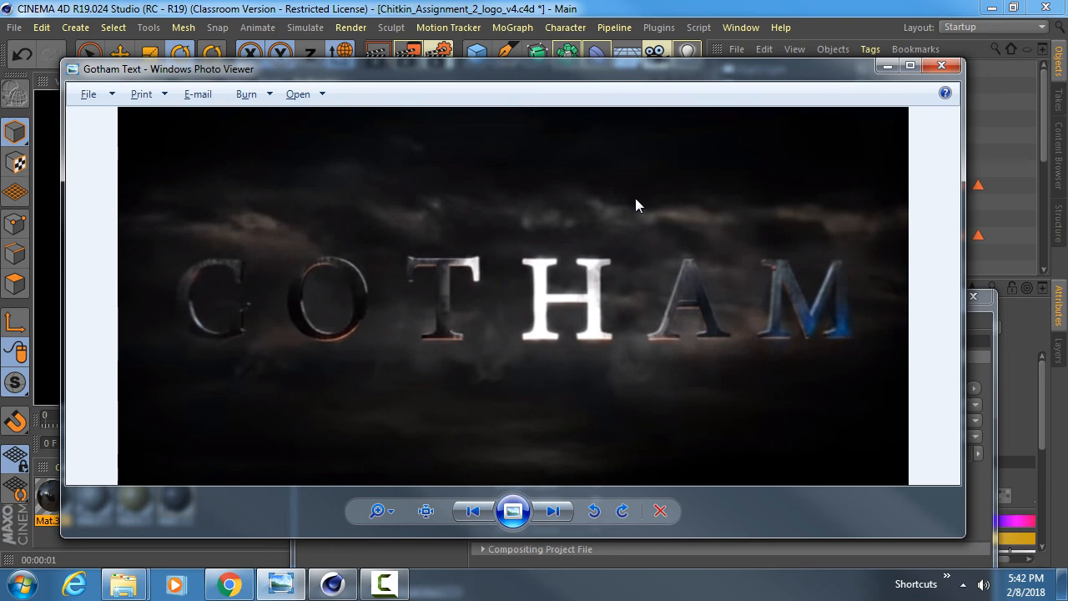
- Examine the Call Of Duty Logo reference image up close, especially around the outer ring, and close the viewer
click(472, 510)
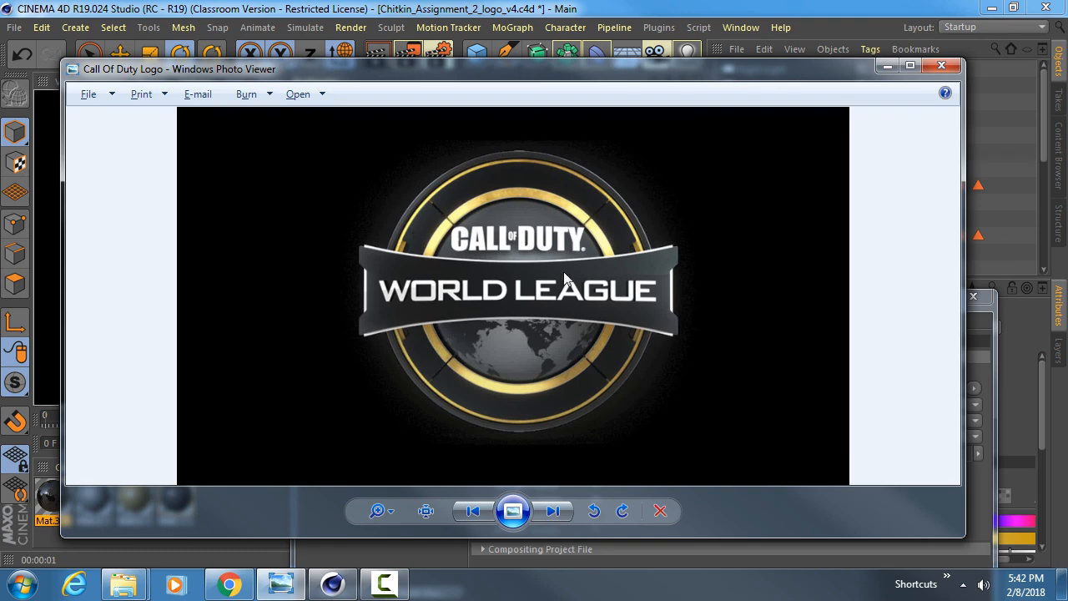
scroll(648, 250, up, 5)
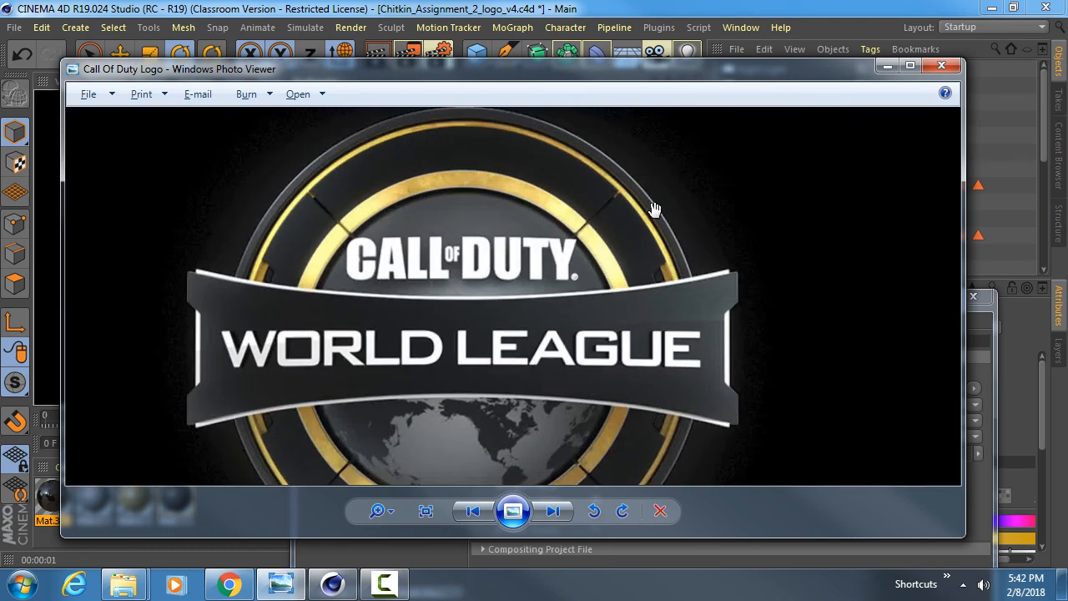
scroll(646, 258, down, 5)
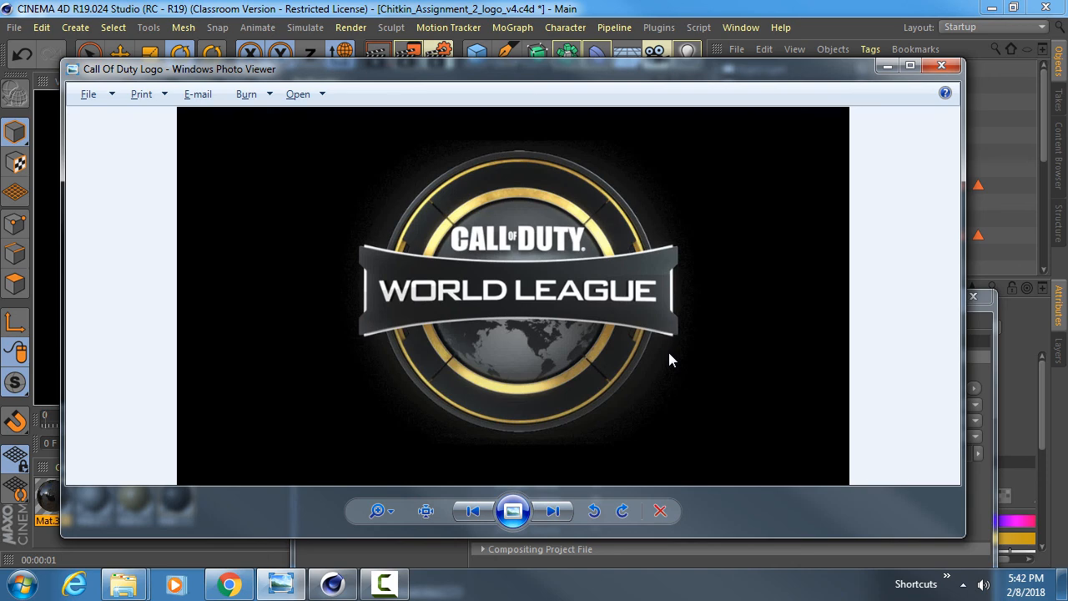
scroll(613, 307, up, 6)
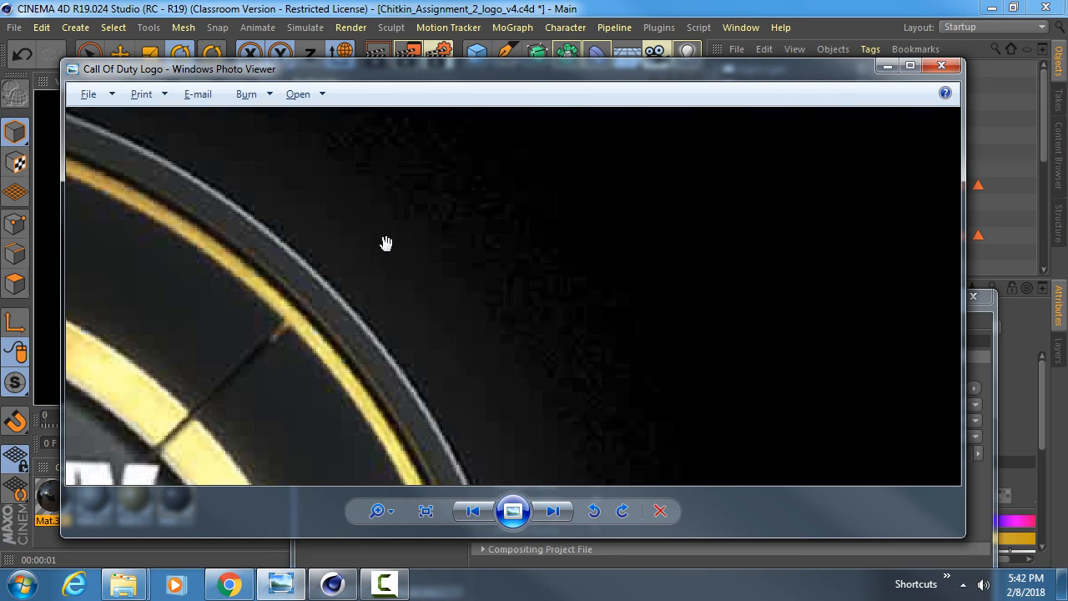
scroll(458, 310, down, 5)
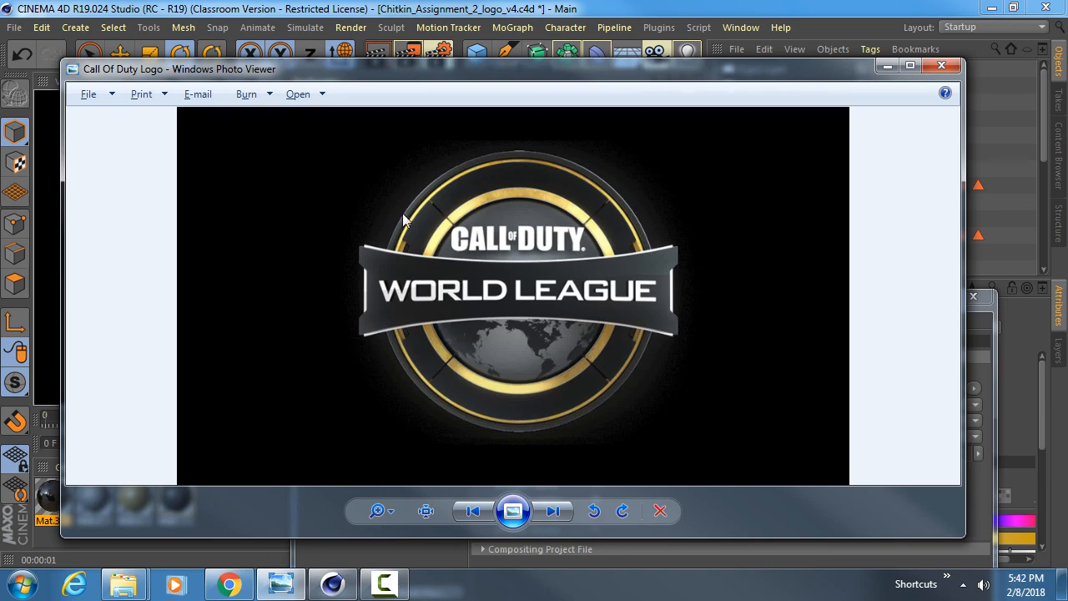
click(941, 66)
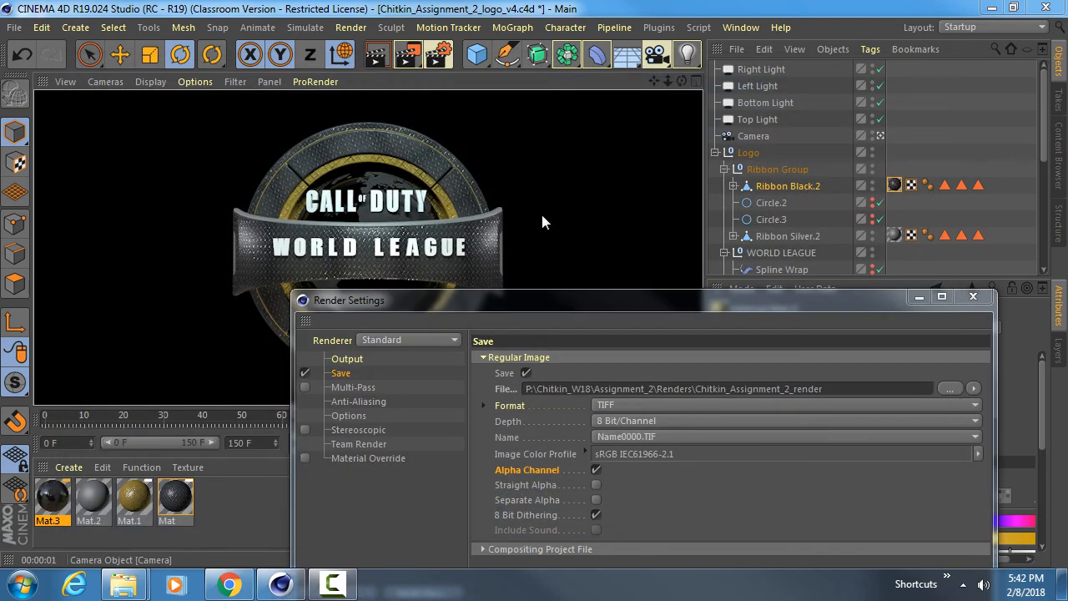
- Set the render anti-aliasing to Best with a Min Level of 1x1 and a Max Level of 8x8
drag(532, 300, 536, 76)
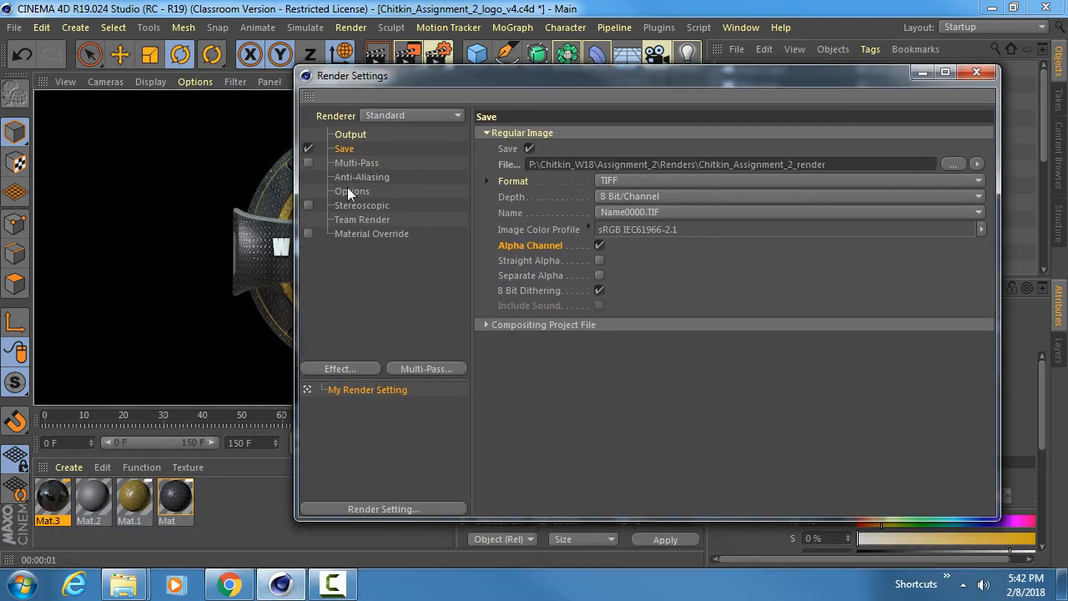
click(368, 177)
click(631, 133)
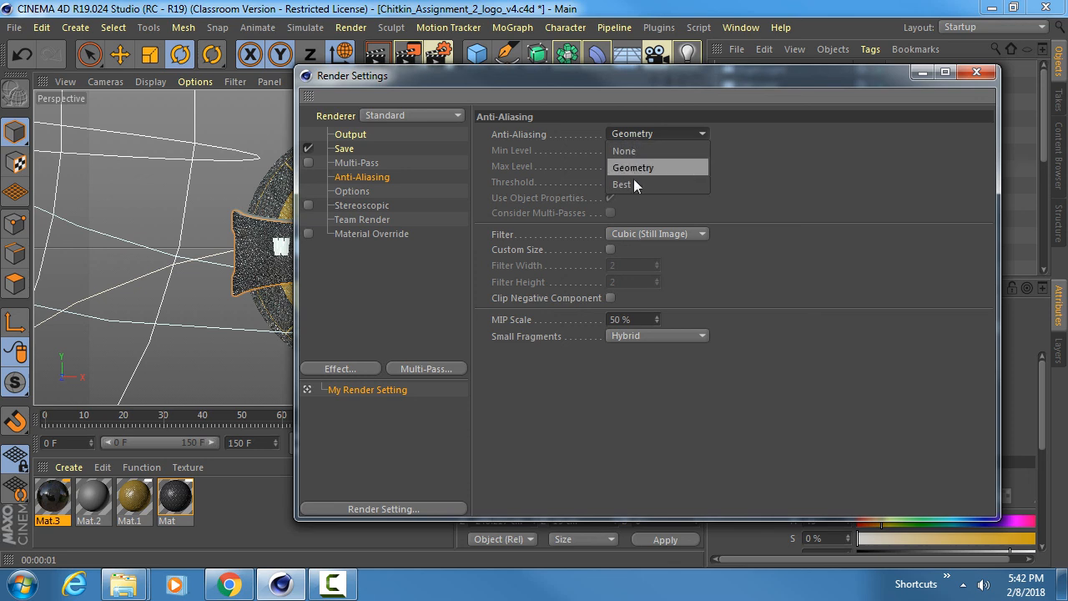
click(633, 179)
click(645, 152)
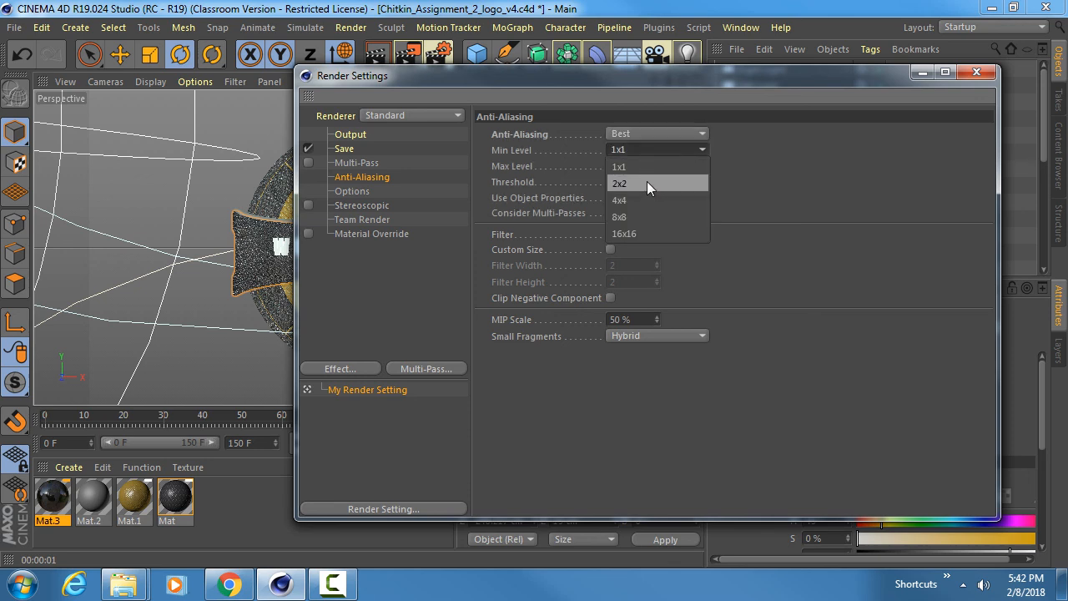
click(635, 167)
click(638, 166)
click(636, 231)
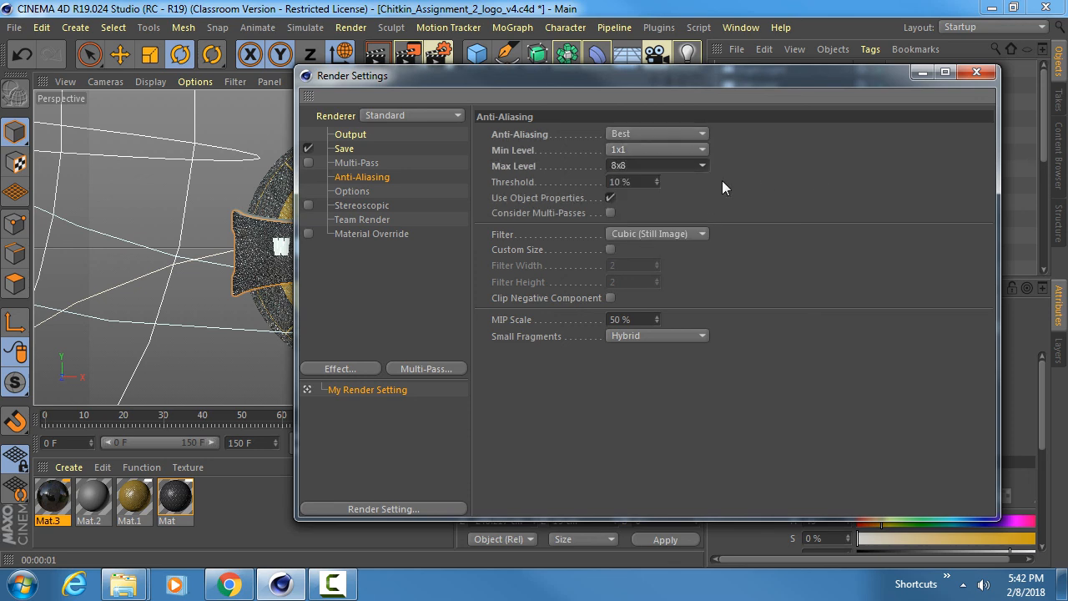
- Check the general render options, and save the project with the new render settings
click(356, 191)
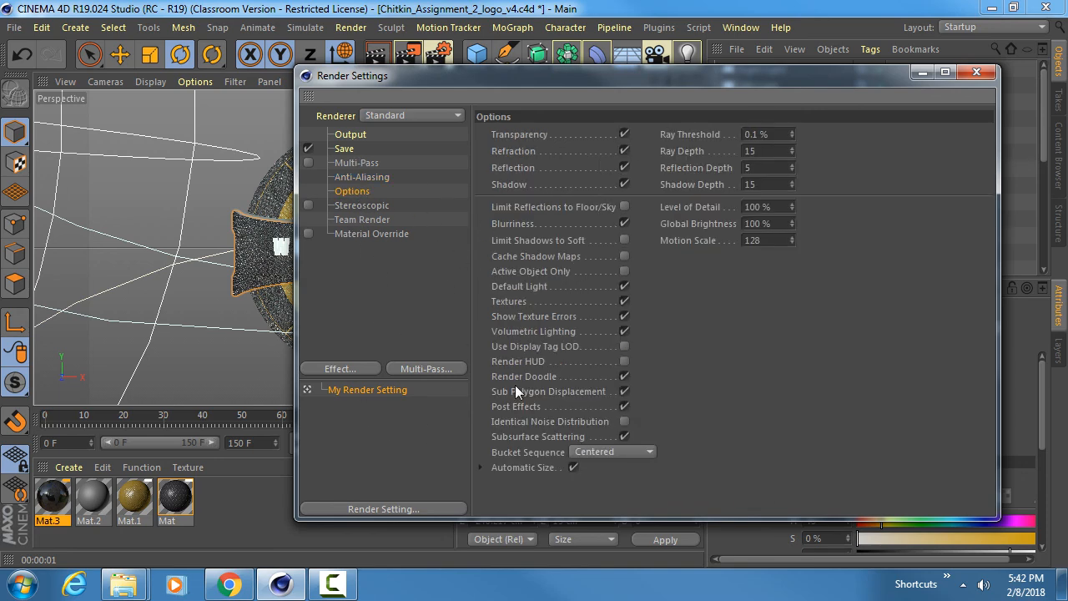
click(976, 72)
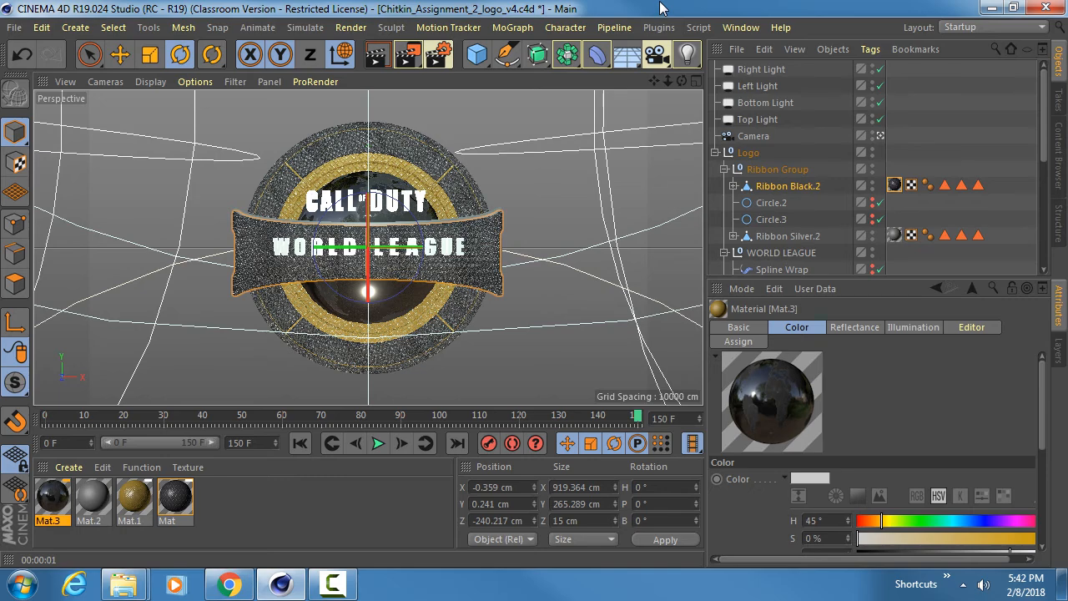
key(ctrl+s)
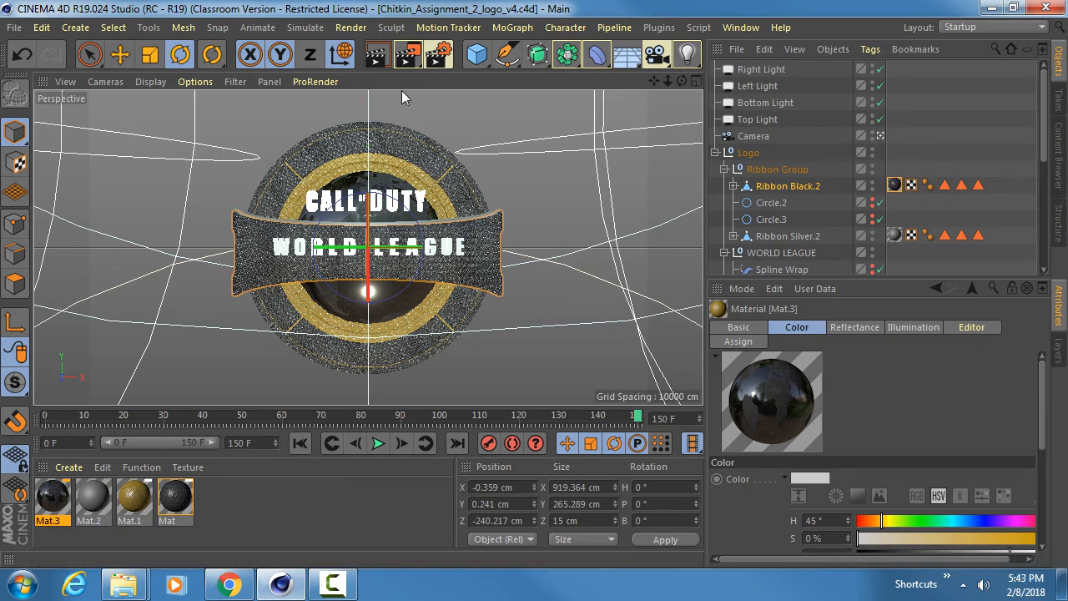
- Render the animation to the Picture Viewer and display the finished frame 0 with its render time
click(407, 54)
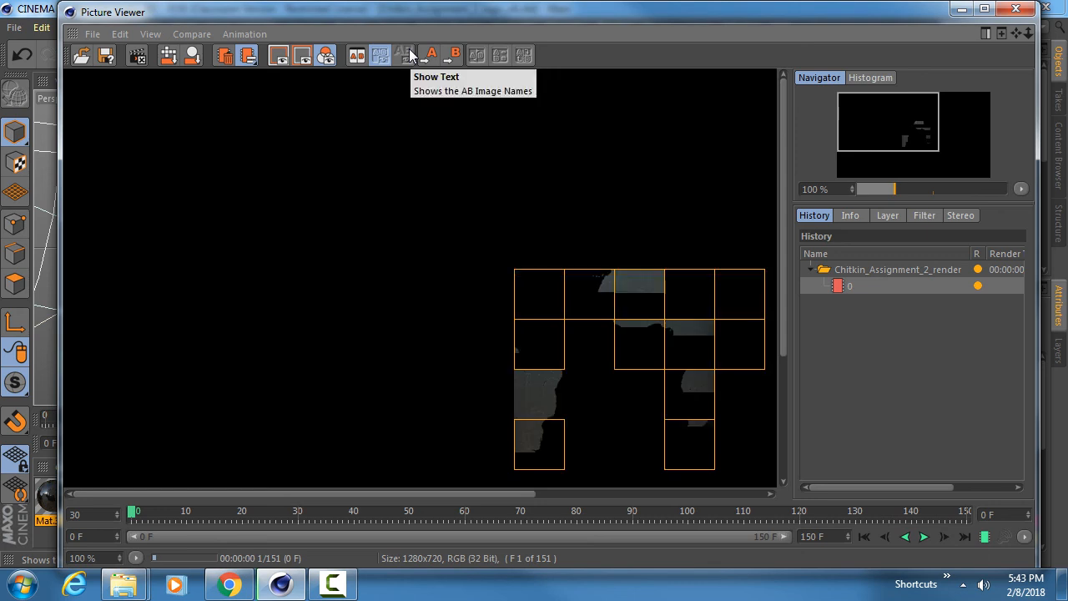
drag(600, 284, 478, 255)
scroll(478, 256, down, 2)
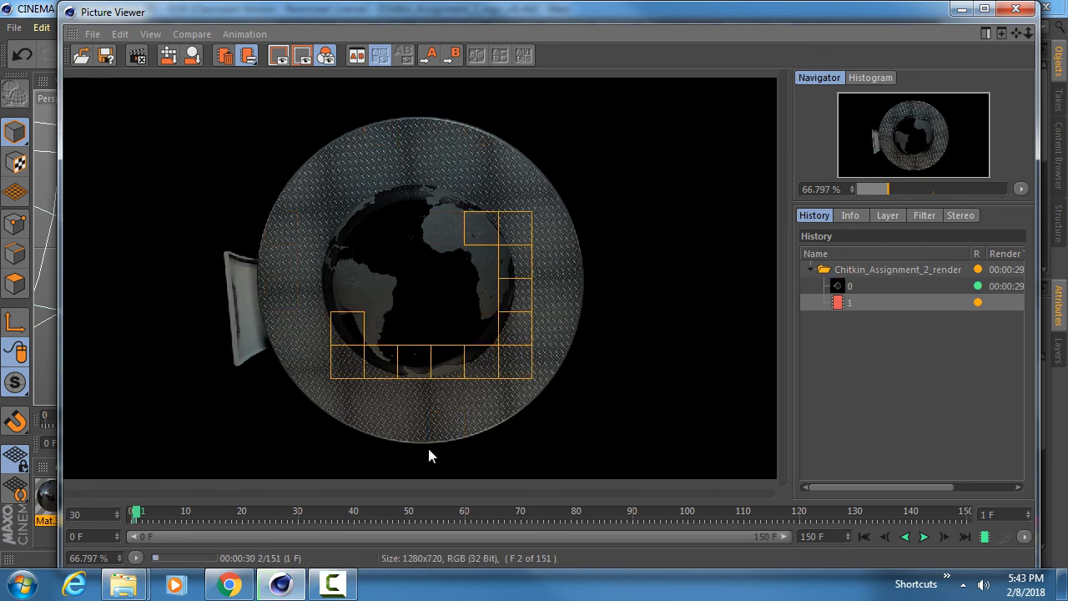
click(901, 292)
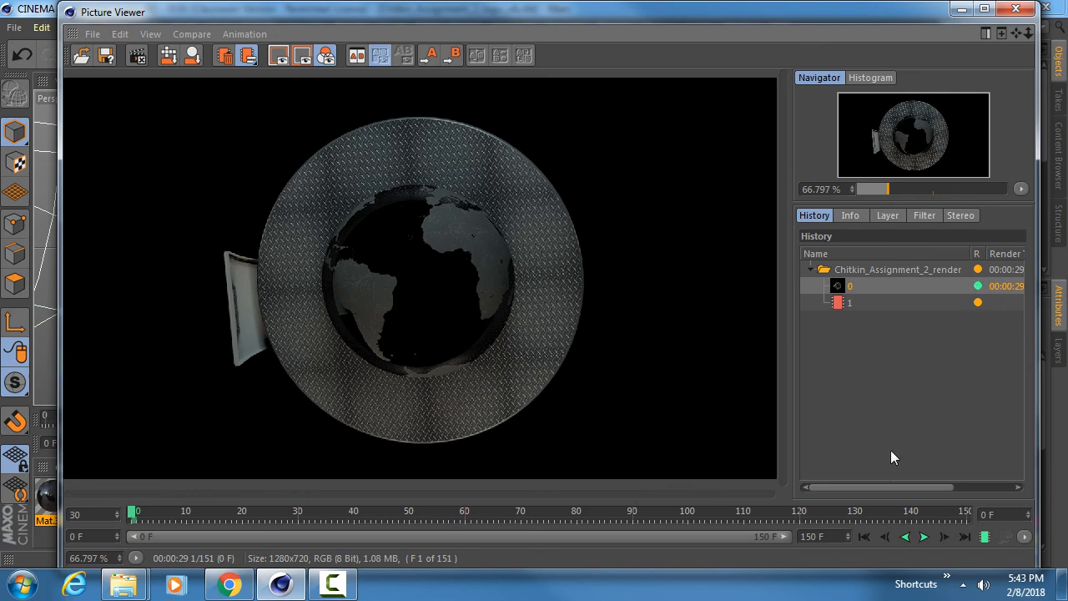
drag(894, 487, 839, 473)
- Estimate the total render time in hours in Calculator by multiplying 150 by 30 and dividing by 60 twice
key(super)
text(cal)
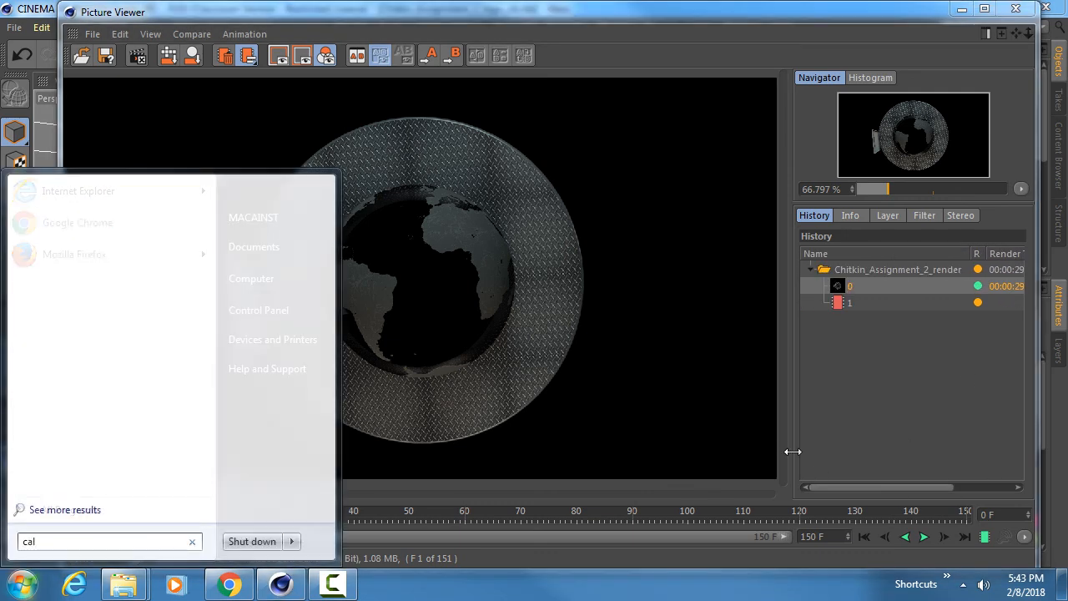
key(Return)
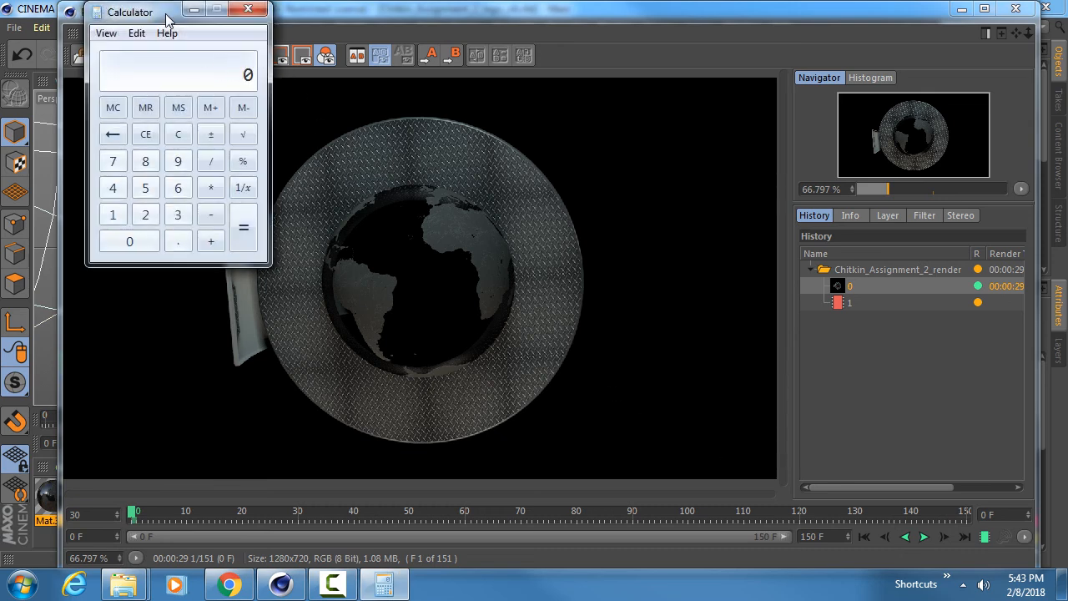
drag(166, 15, 244, 60)
text(150)
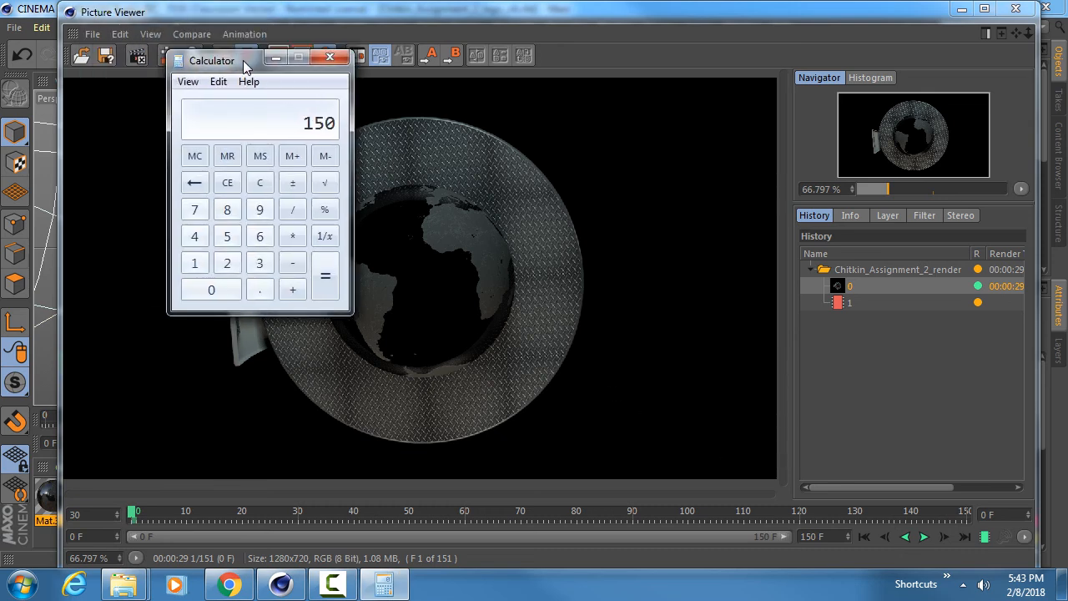
text(*30)
key(Return)
text(/60)
key(Return)
text(/60)
key(Return)
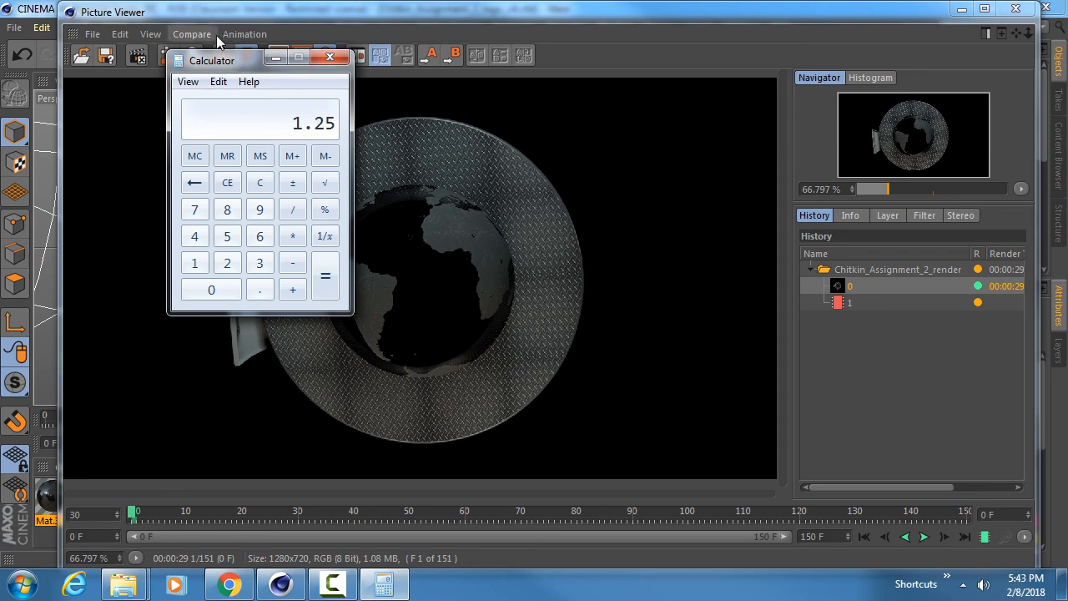
drag(232, 61, 421, 138)
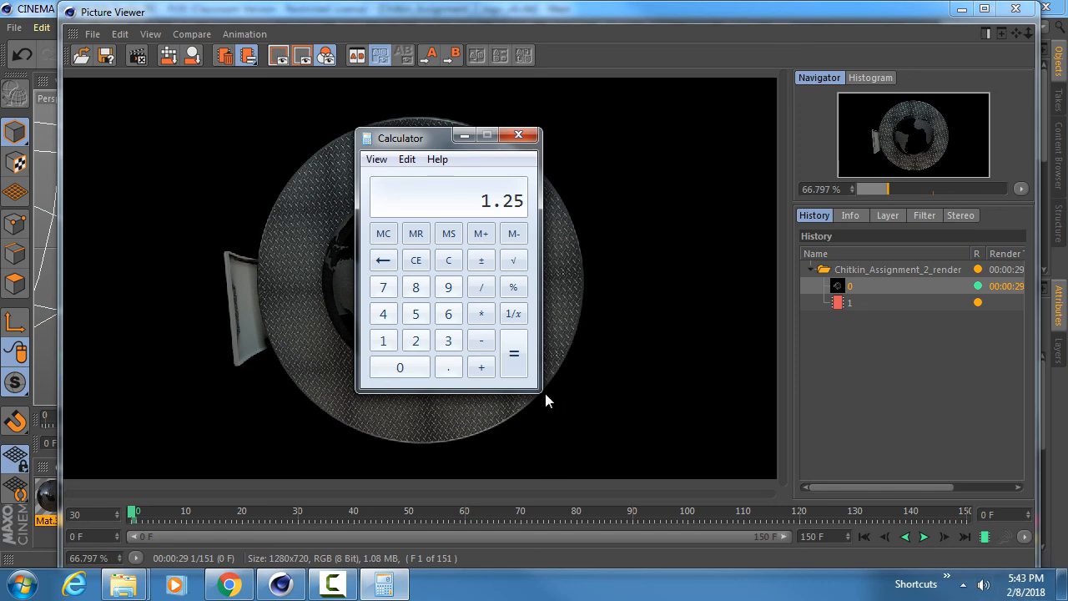
mouse_move(465, 145)
mouse_down()
mouse_move(584, 143)
mouse_move(709, 118)
mouse_move(666, 134)
mouse_move(471, 148)
mouse_up()
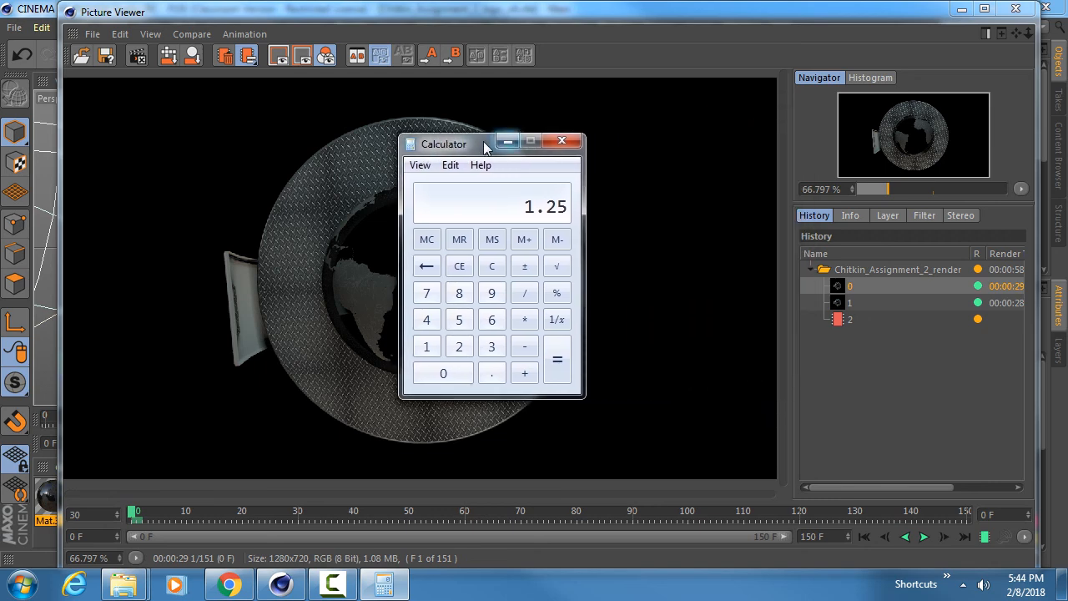
- Scrub the scene animation to frame 50 to inspect the turning logo, and select the Ribbon Silver.2 object
drag(134, 508, 169, 509)
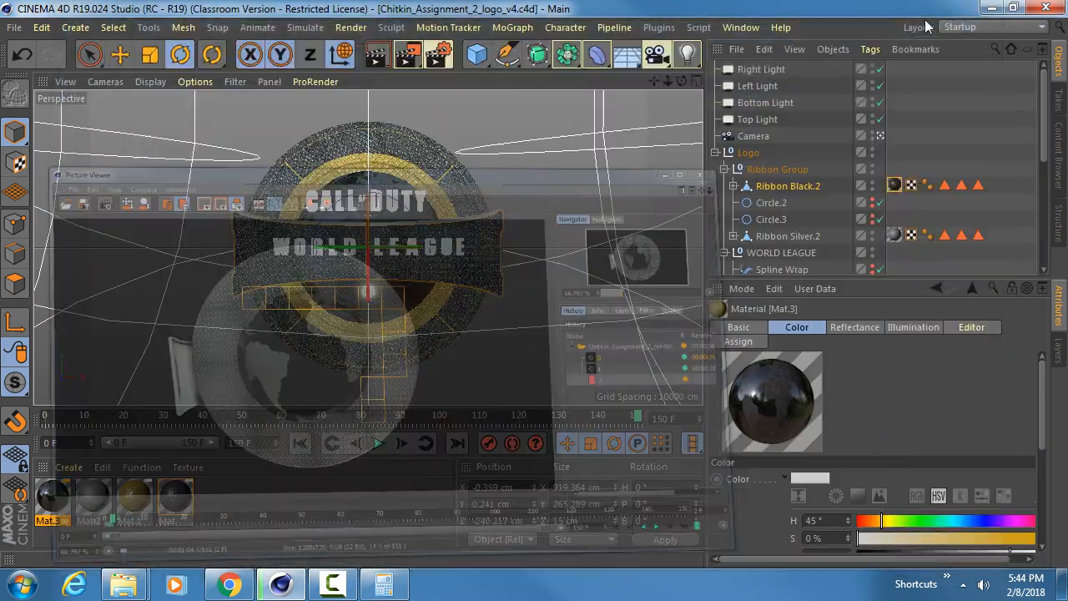
click(962, 9)
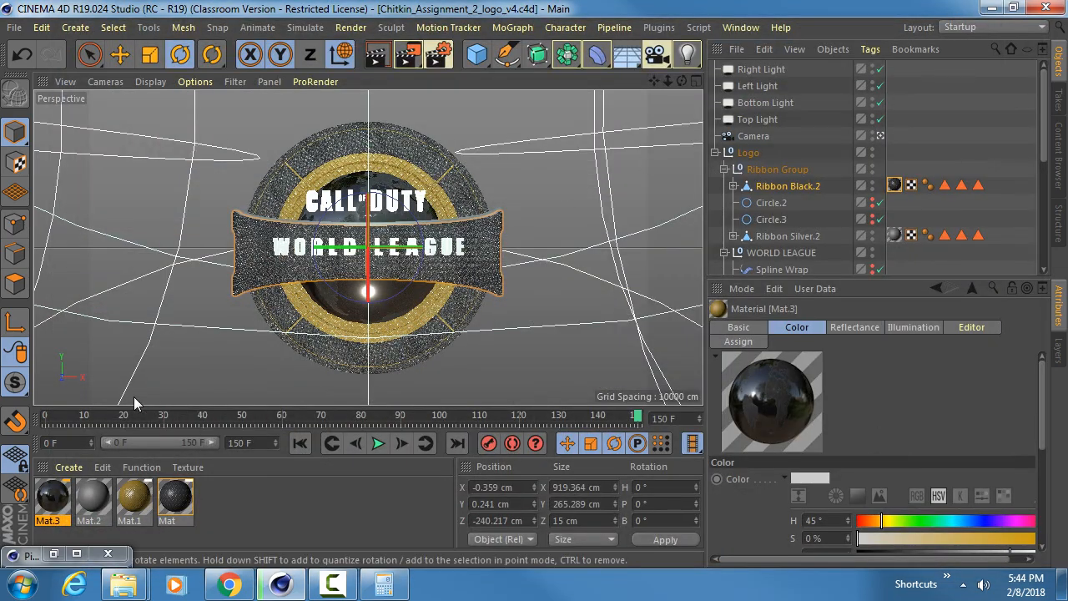
drag(50, 417, 69, 394)
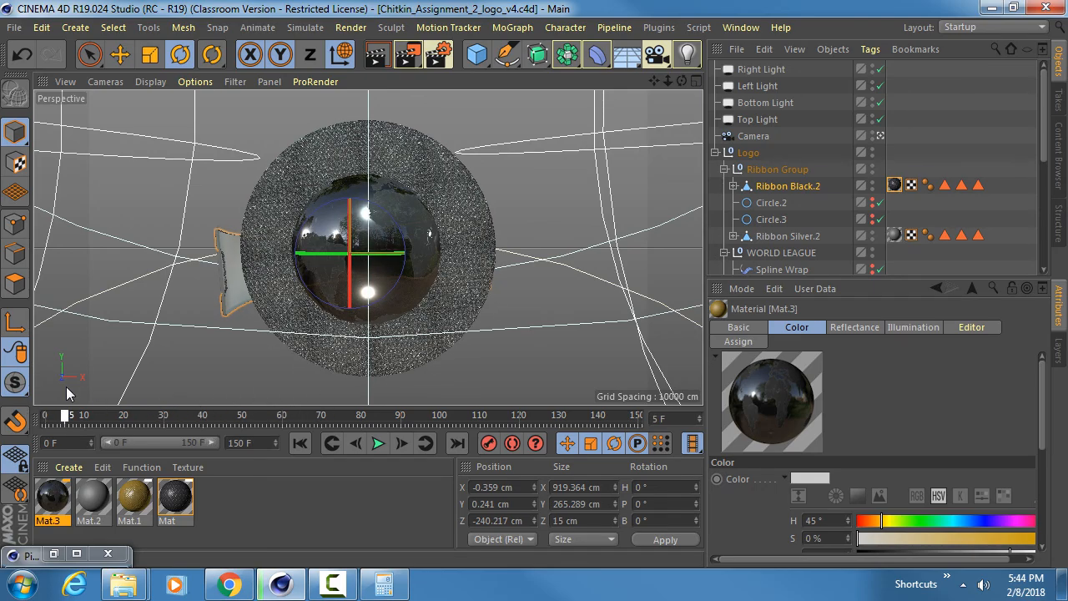
drag(68, 393, 243, 413)
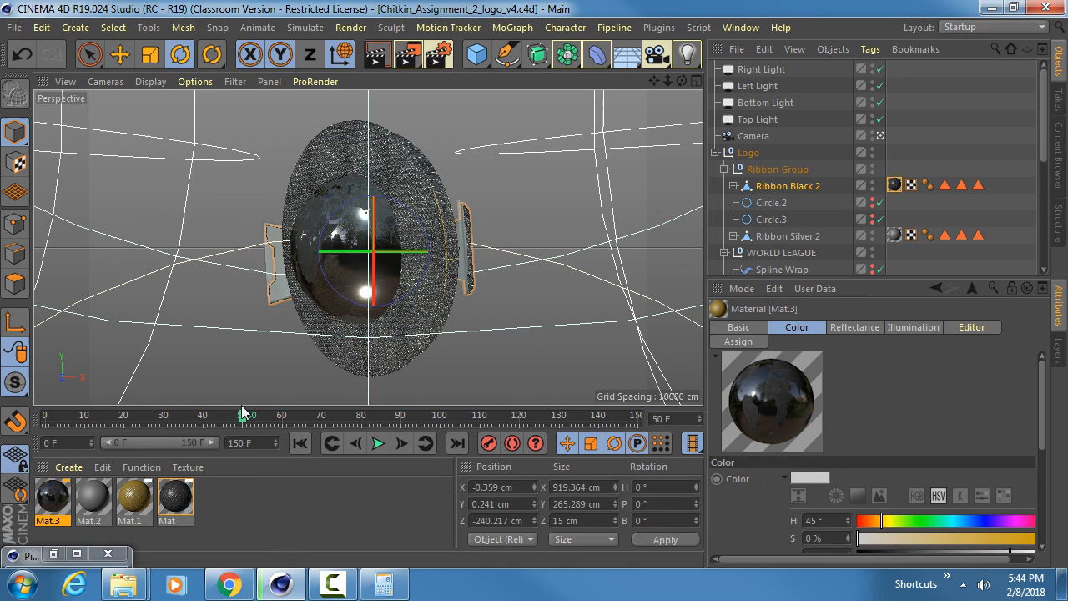
click(264, 288)
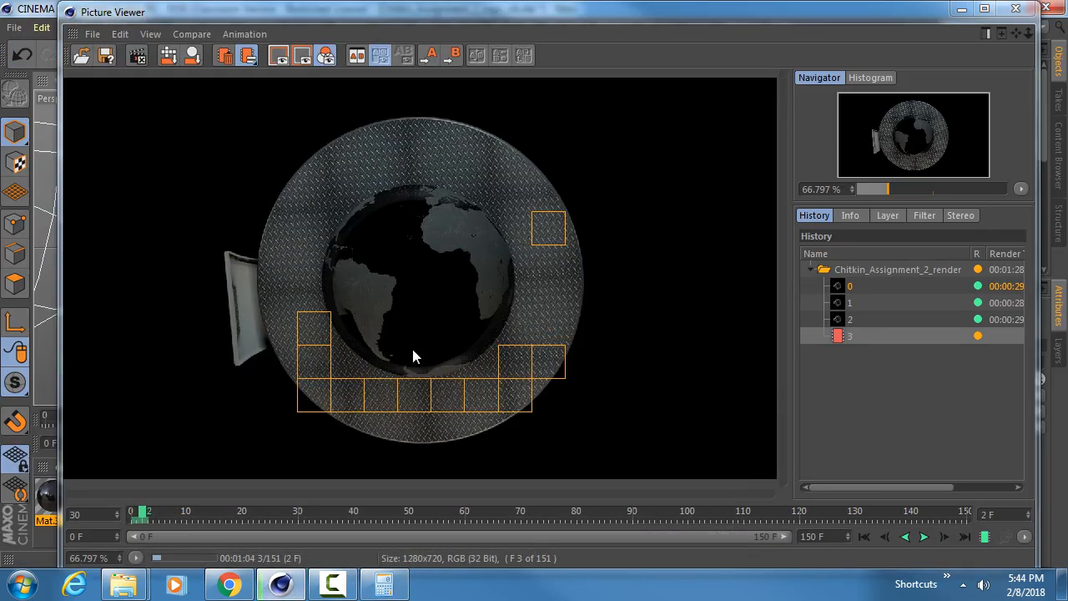
- Stop the running external render and minimize the Picture Viewer
key(Escape)
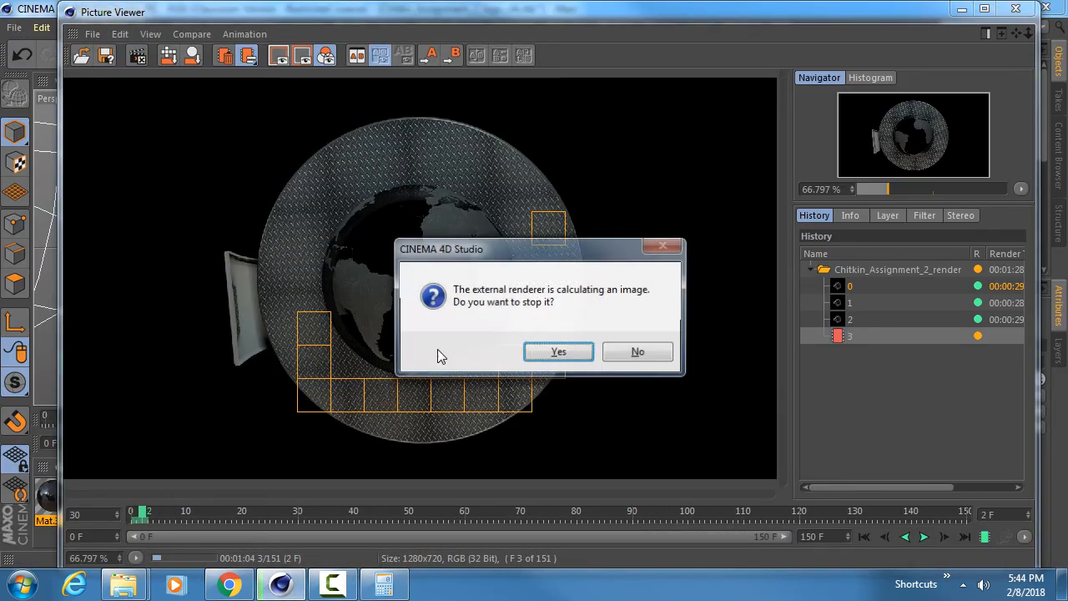
click(540, 351)
click(963, 10)
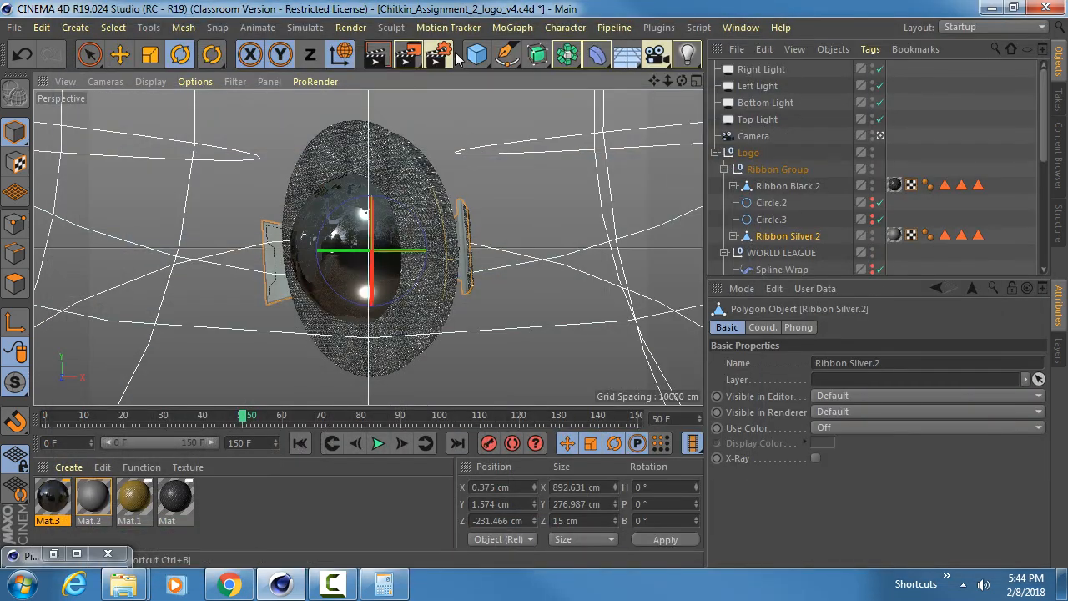
- Set the render output's frame range to start at frame 50, ending at frame 150
click(443, 54)
click(351, 136)
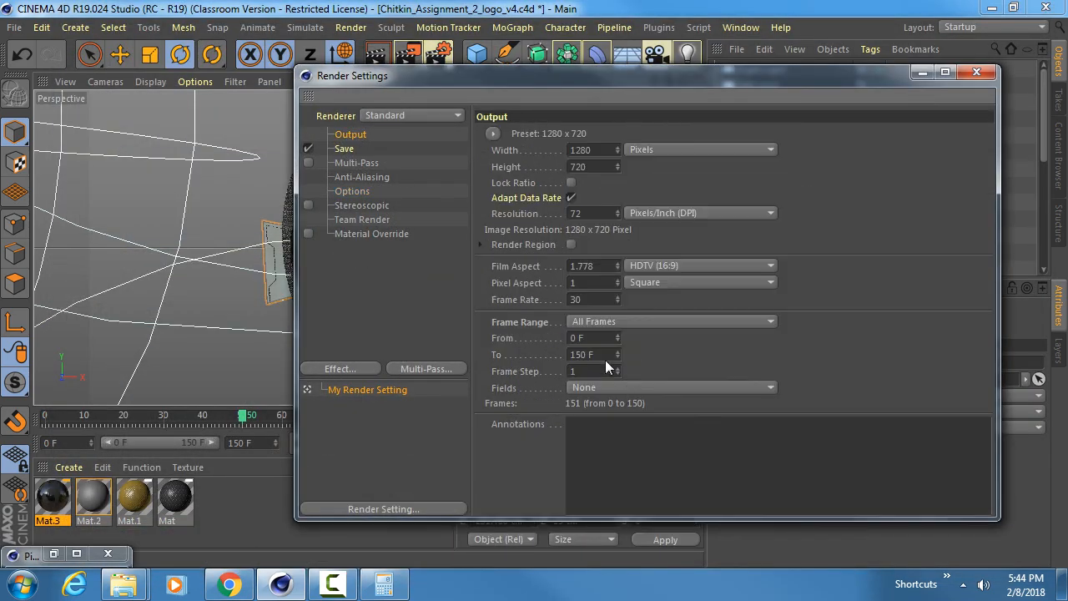
text(50)
key(Return)
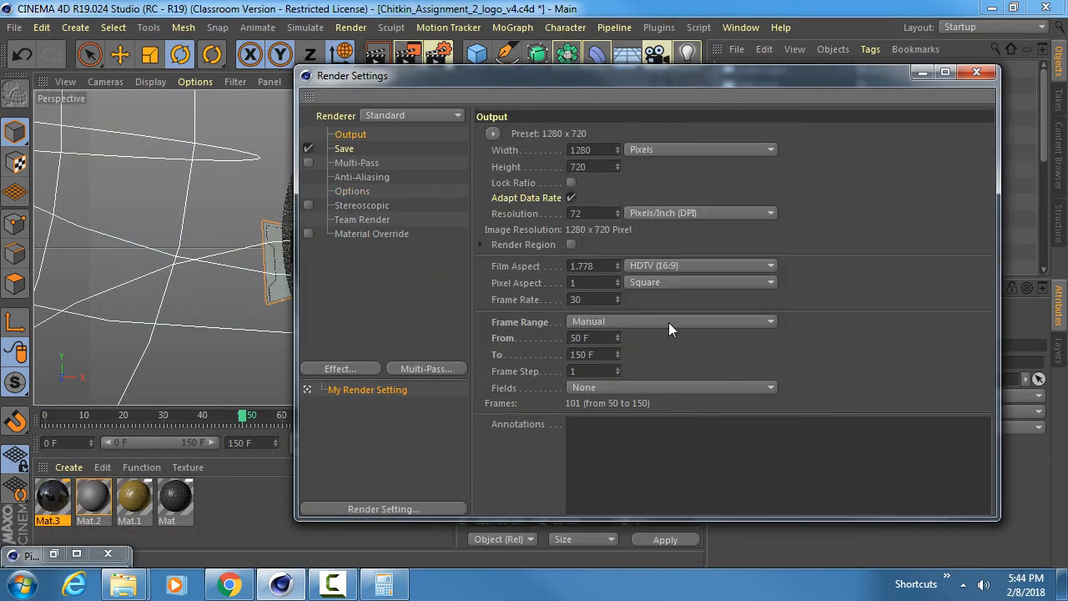
click(976, 72)
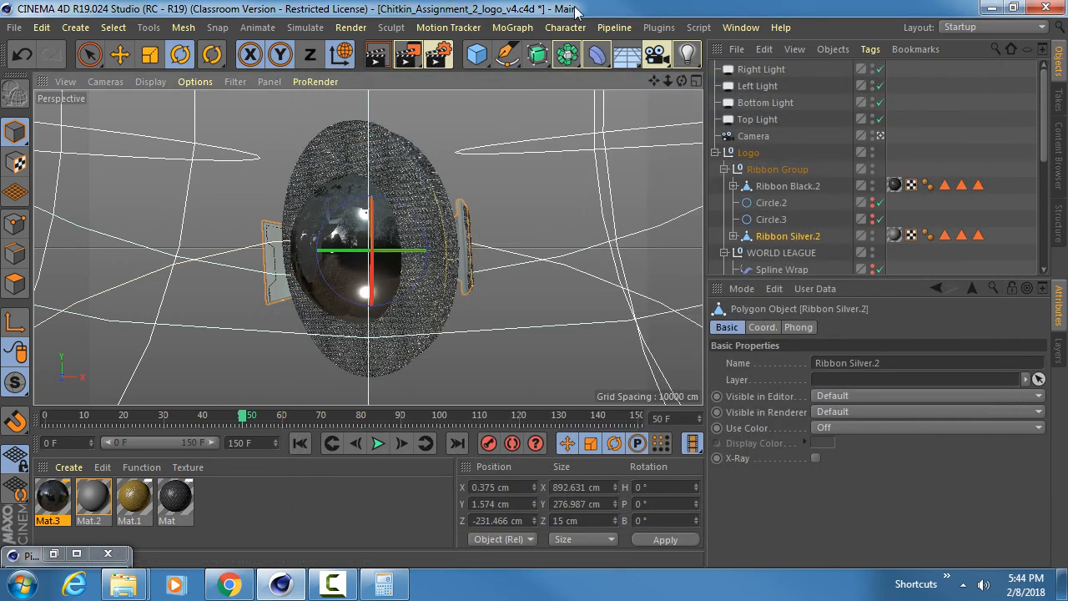
- Save the scene and start rendering frames 50 to 150 to the Picture Viewer
key(ctrl+s)
click(407, 55)
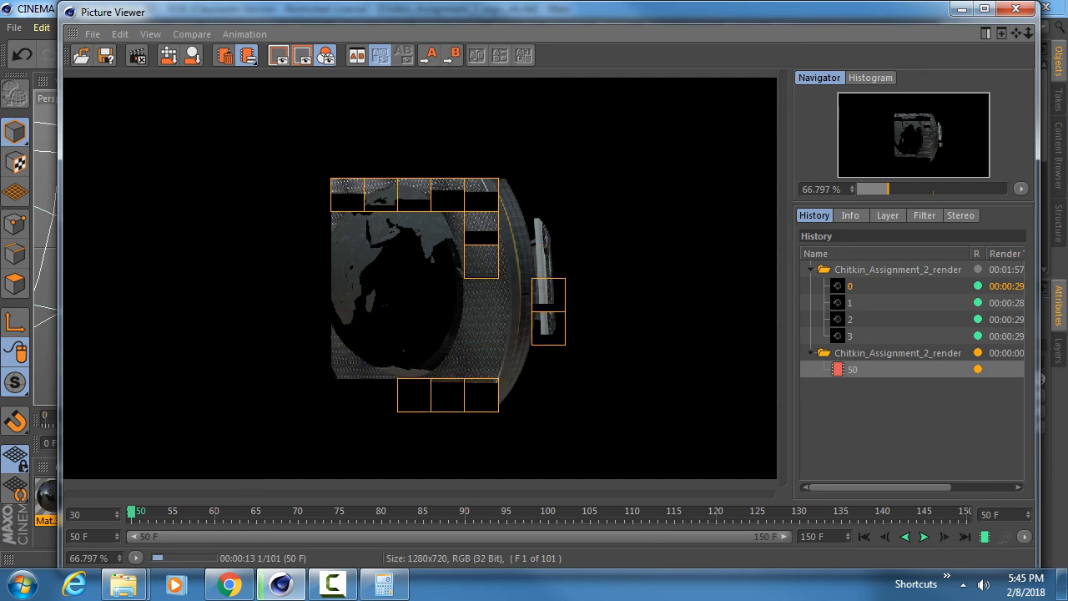
drag(1067, 63, 536, 88)
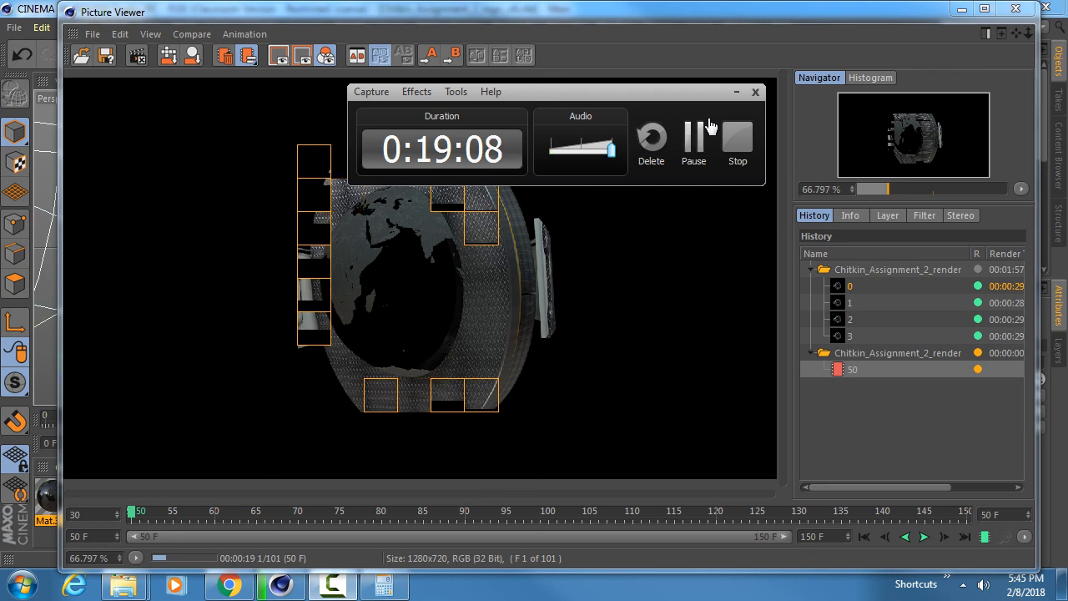
click(695, 138)
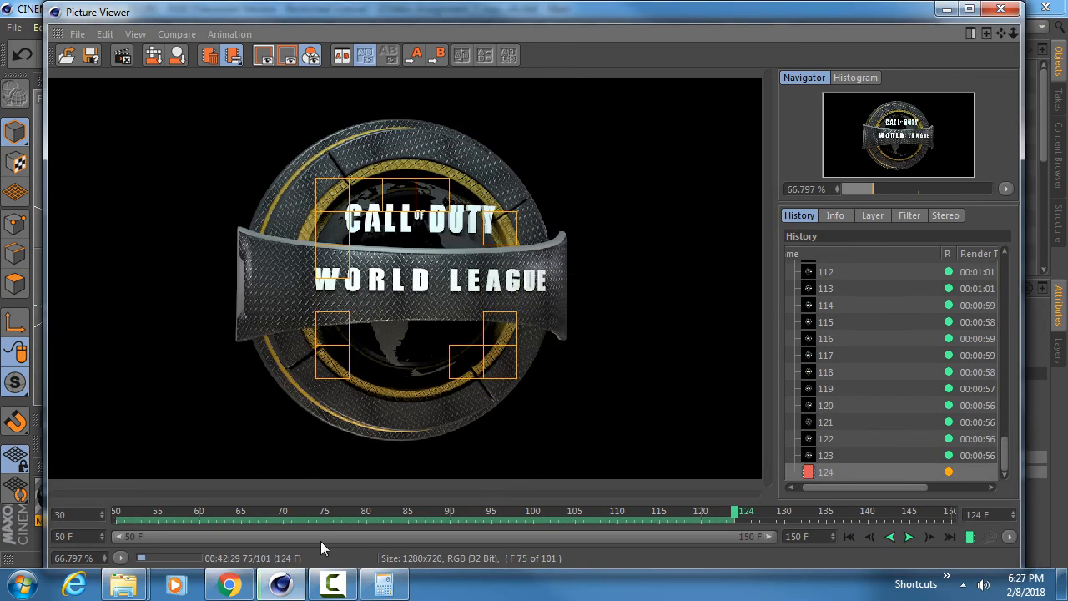
click(332, 586)
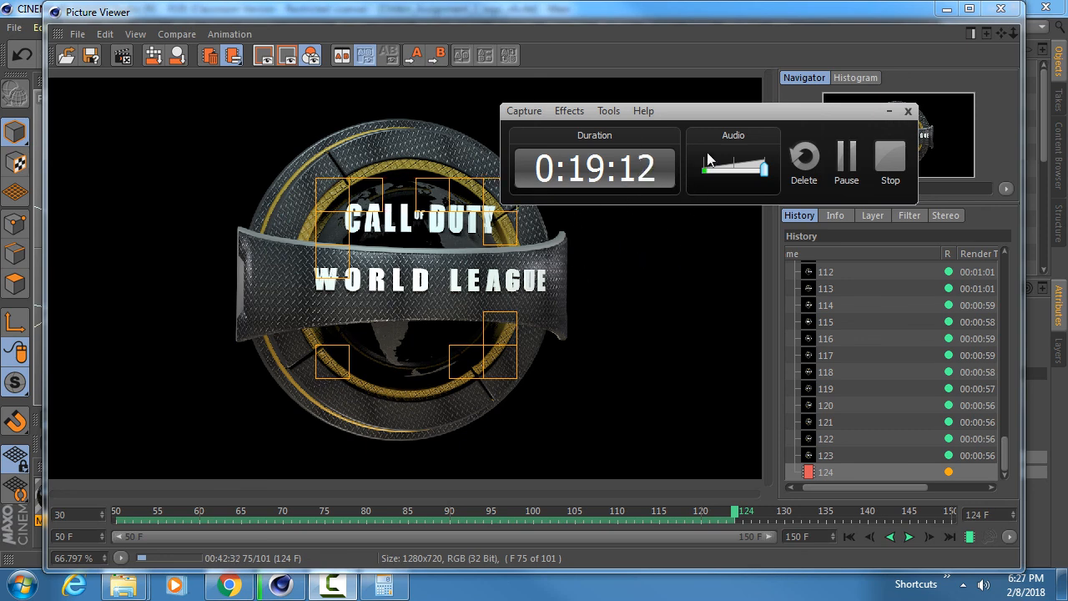
drag(687, 111, 718, 82)
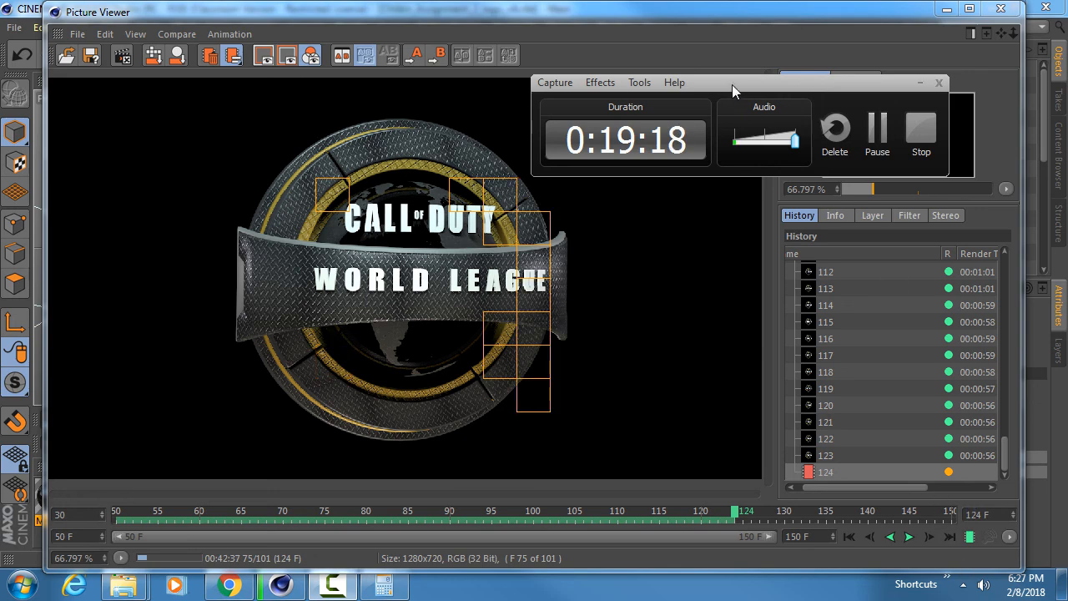
drag(731, 84, 1067, 186)
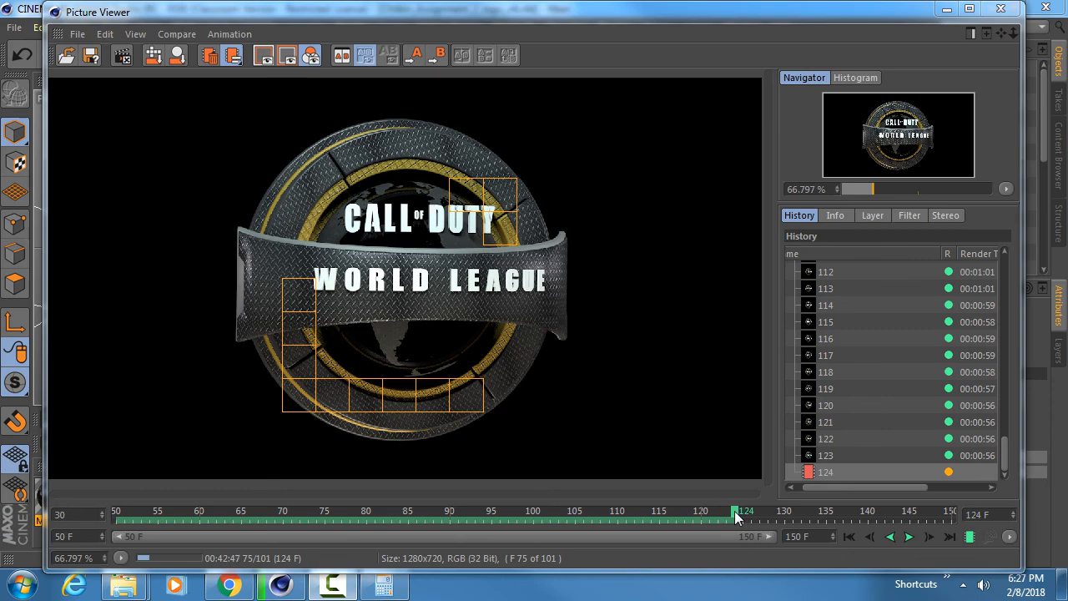
drag(736, 517, 817, 501)
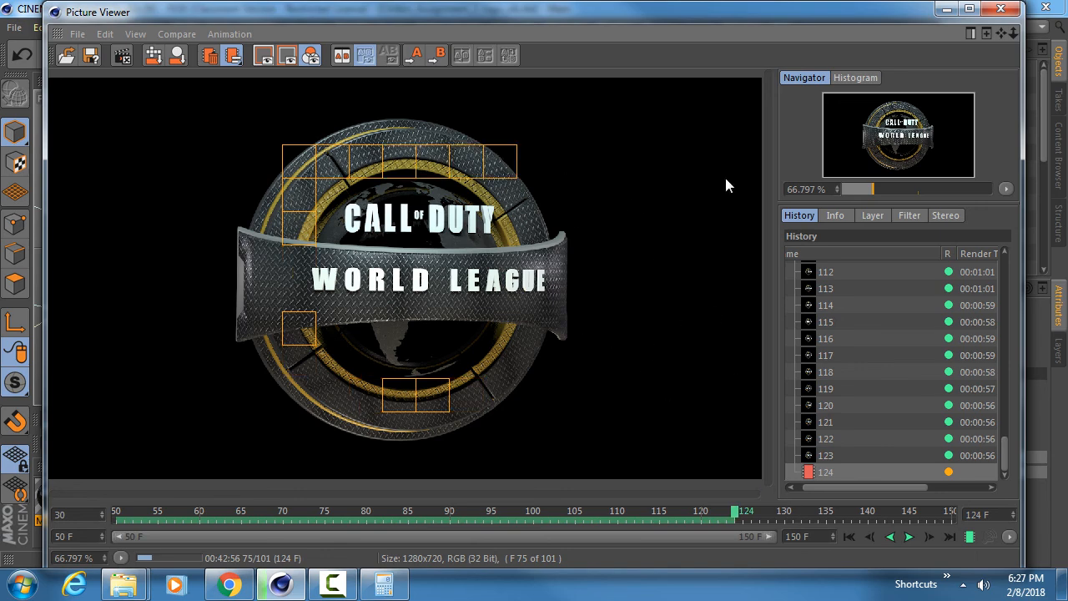
- Inspect the render's Background and Alpha layers, showing the Alpha layer on its own in Single-Pass mode
click(872, 215)
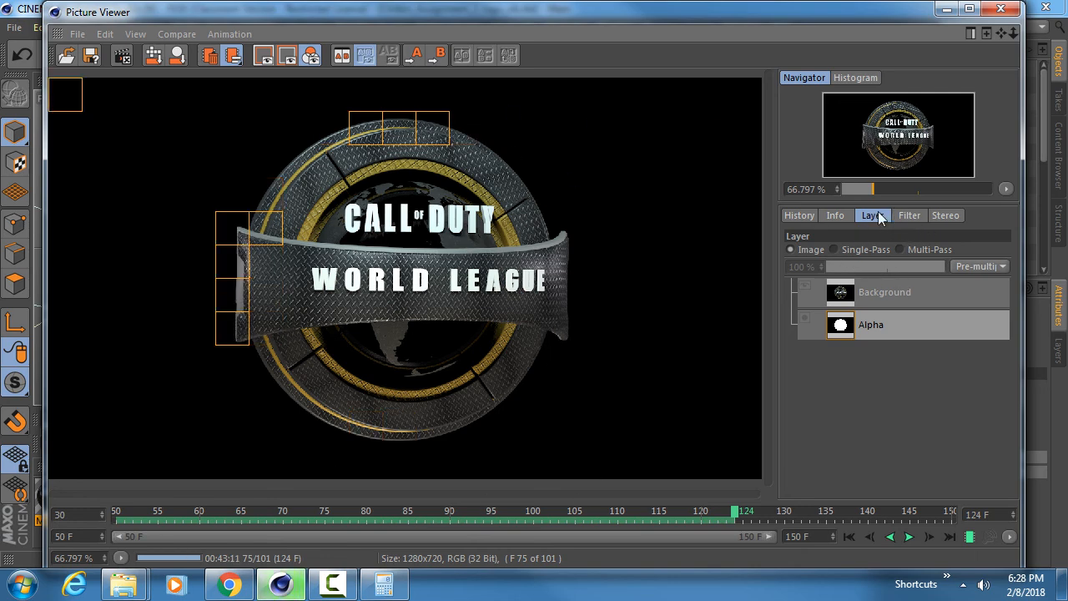
click(856, 288)
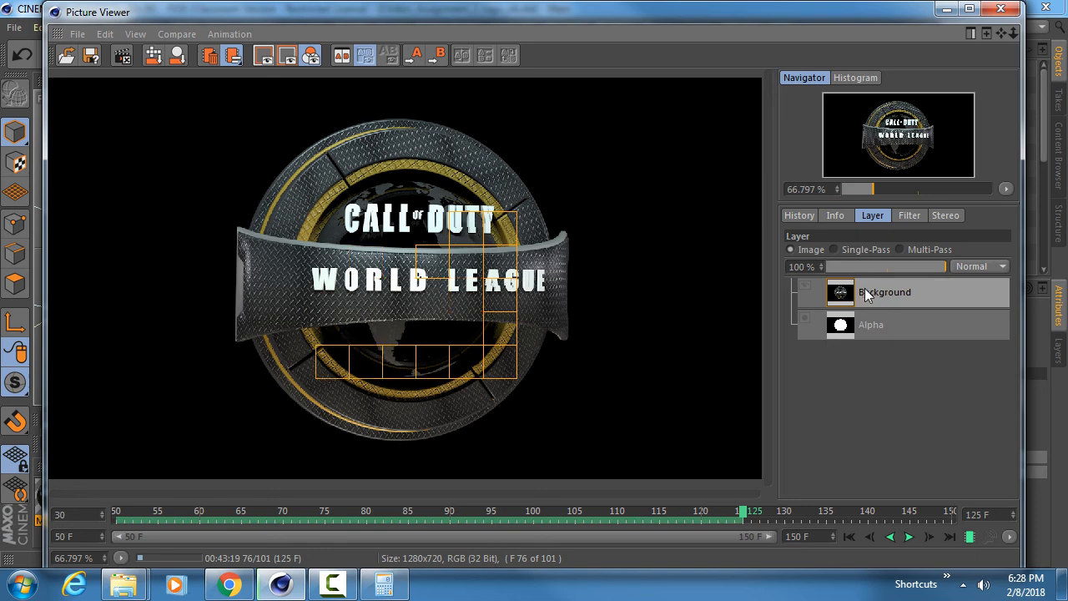
click(836, 250)
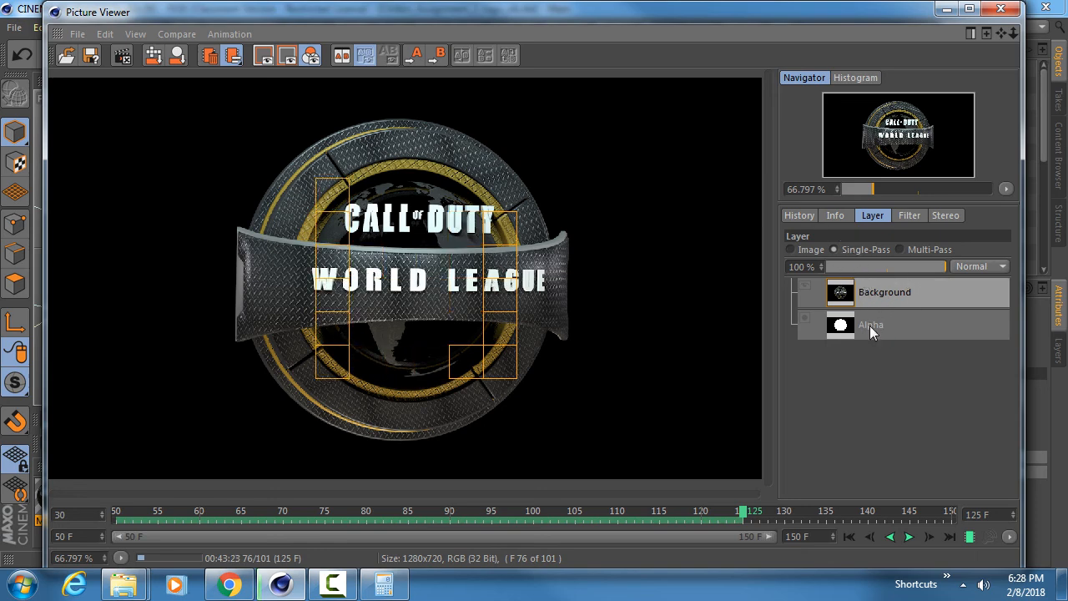
click(869, 327)
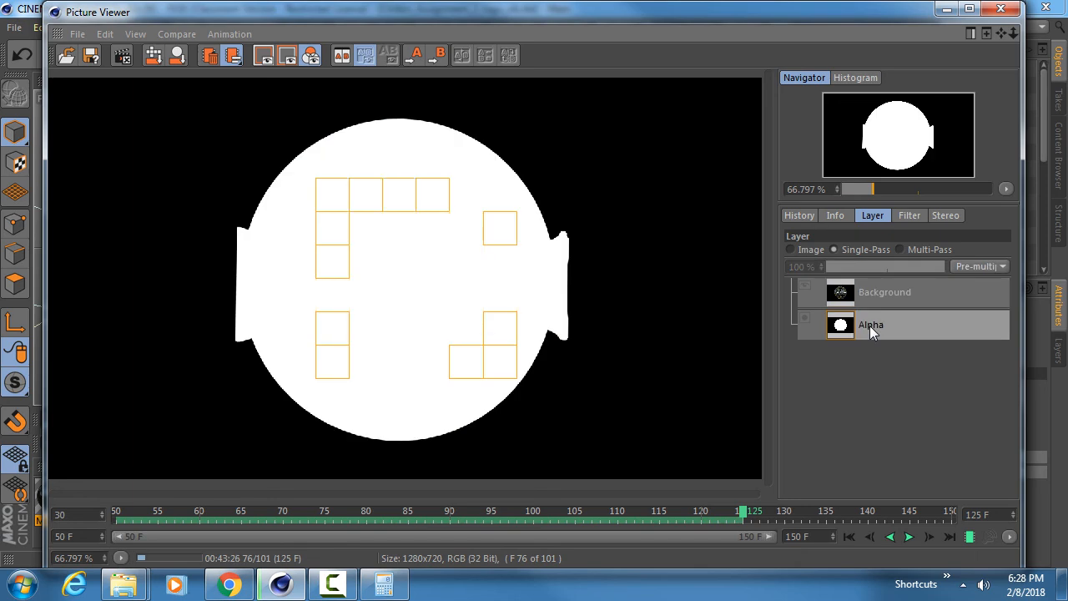
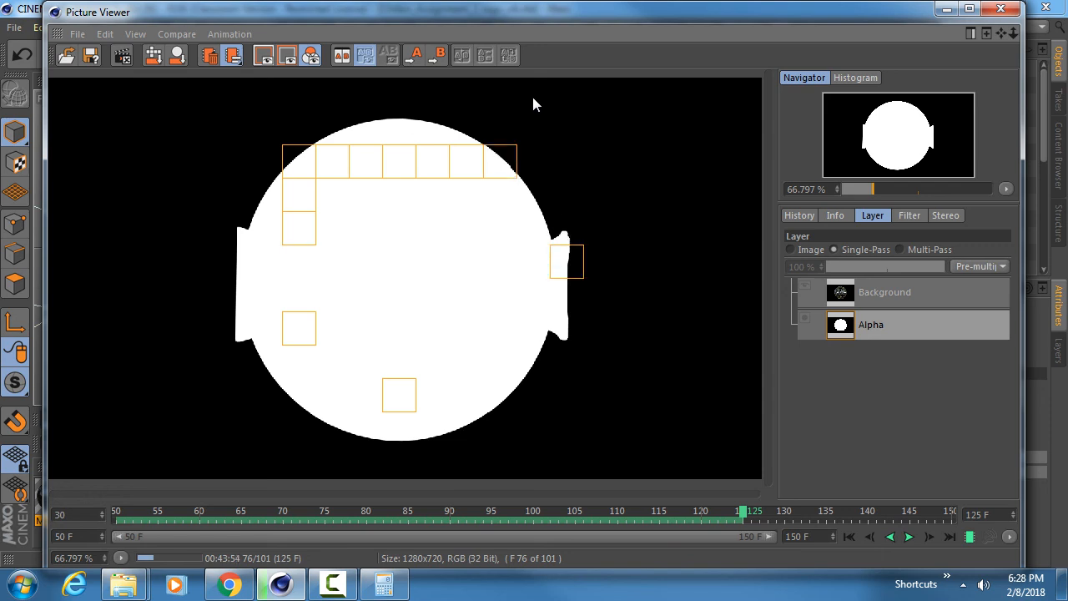
- Find and launch Adobe After Effects CC 2017
click(22, 584)
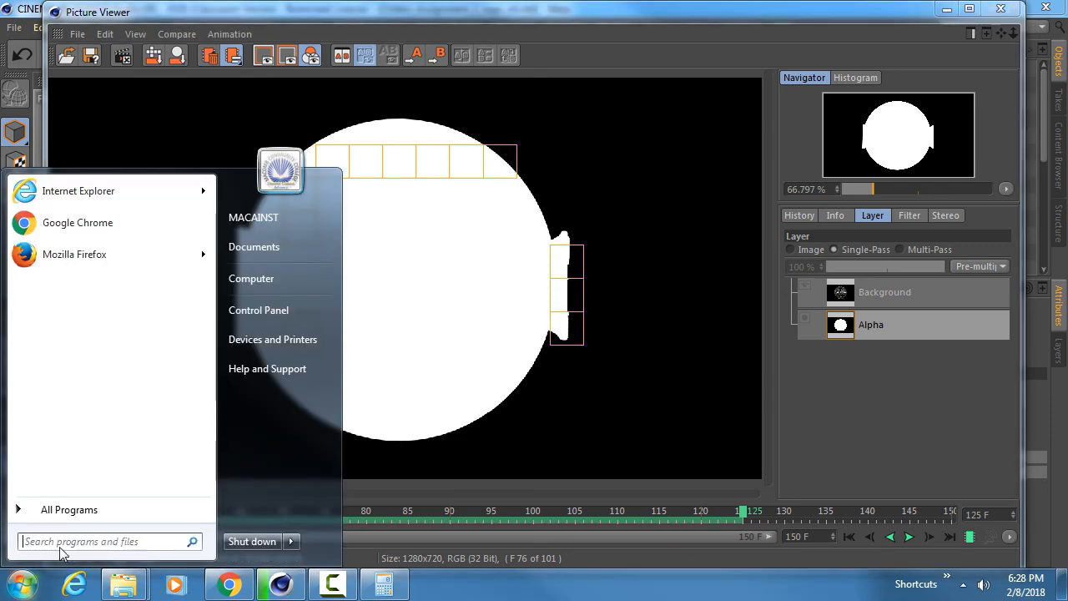
text(after)
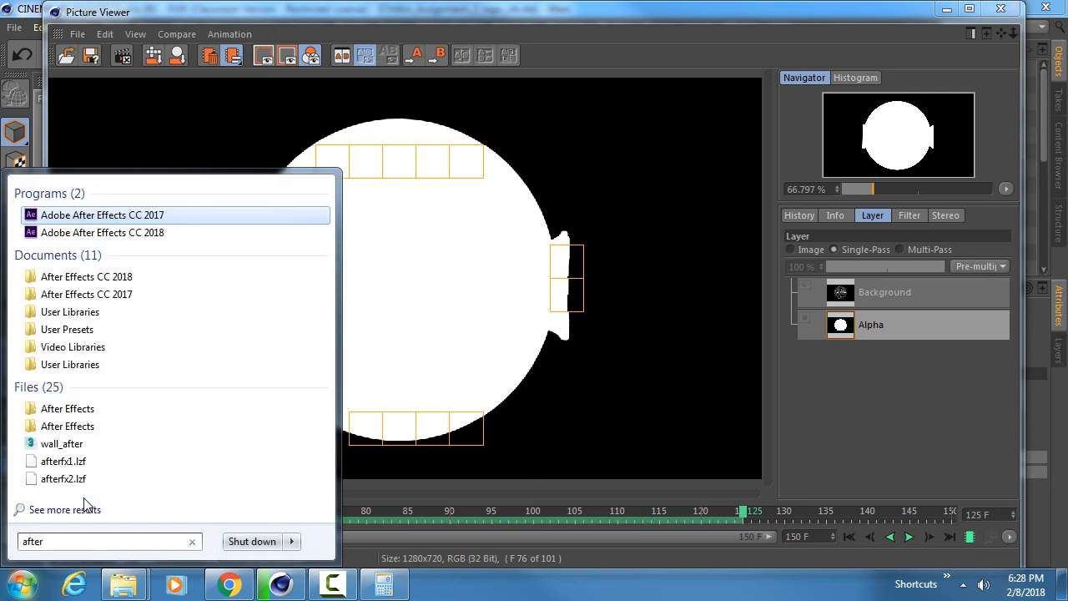
key(Return)
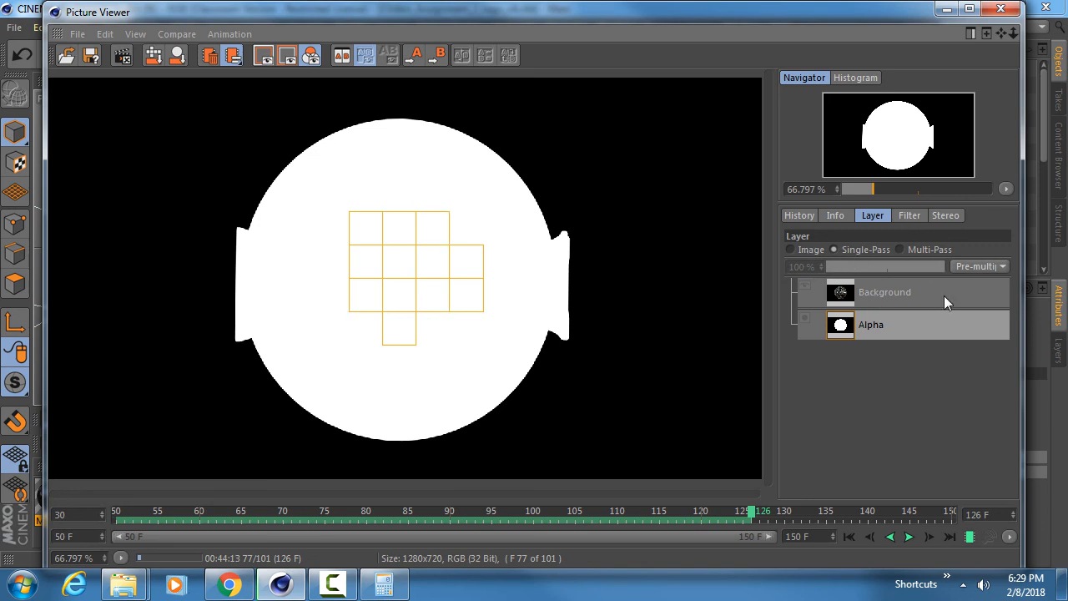
- Return the Picture Viewer to the Background layer in Image mode and review the render history from the first frame to the latest
click(917, 292)
click(791, 249)
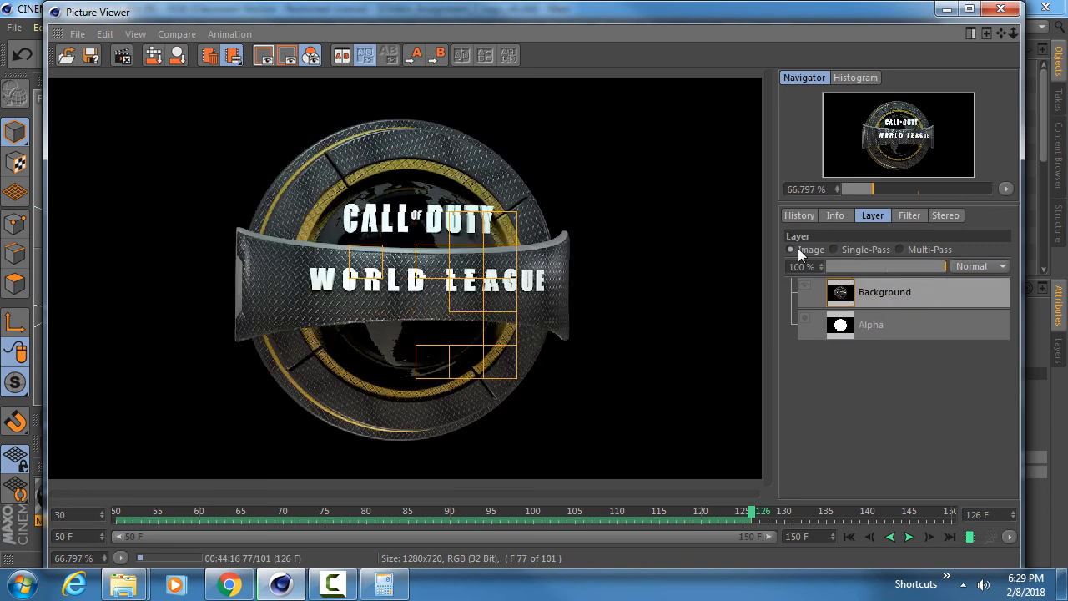
click(806, 217)
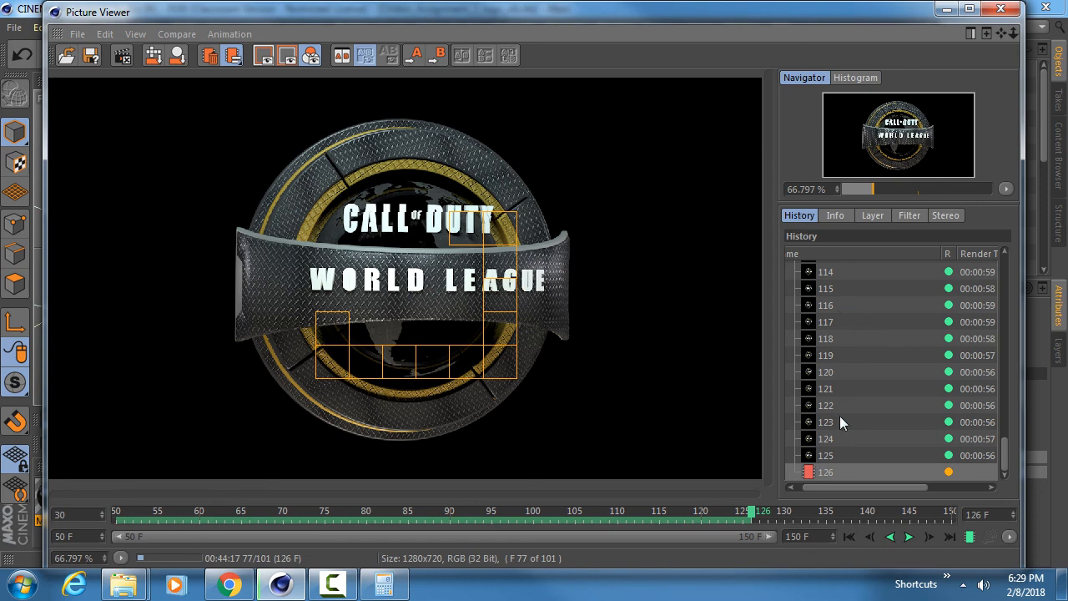
scroll(851, 421, up, 20)
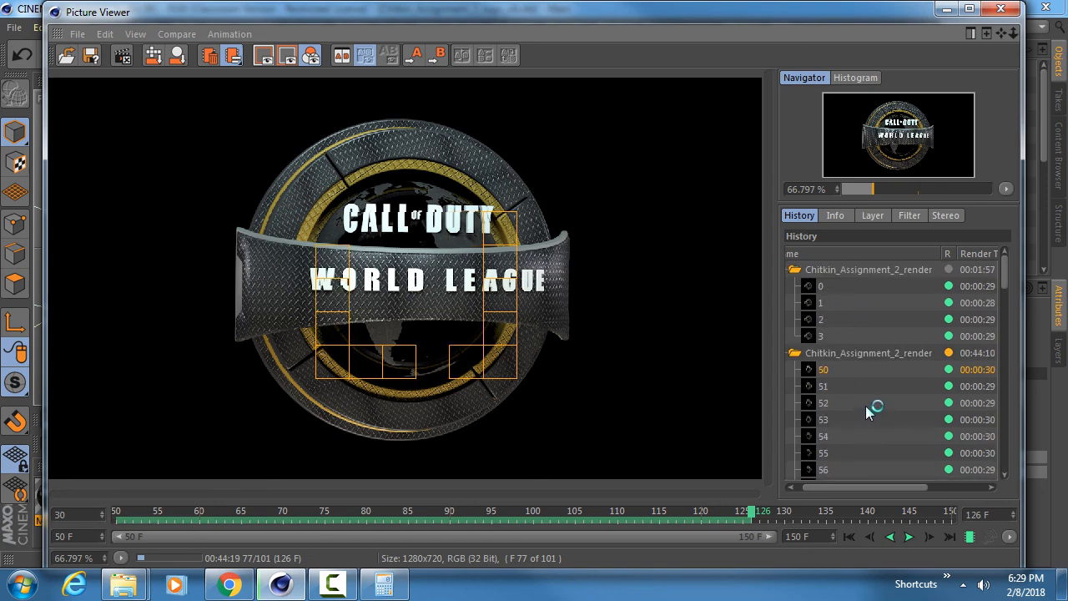
scroll(816, 321, down, 20)
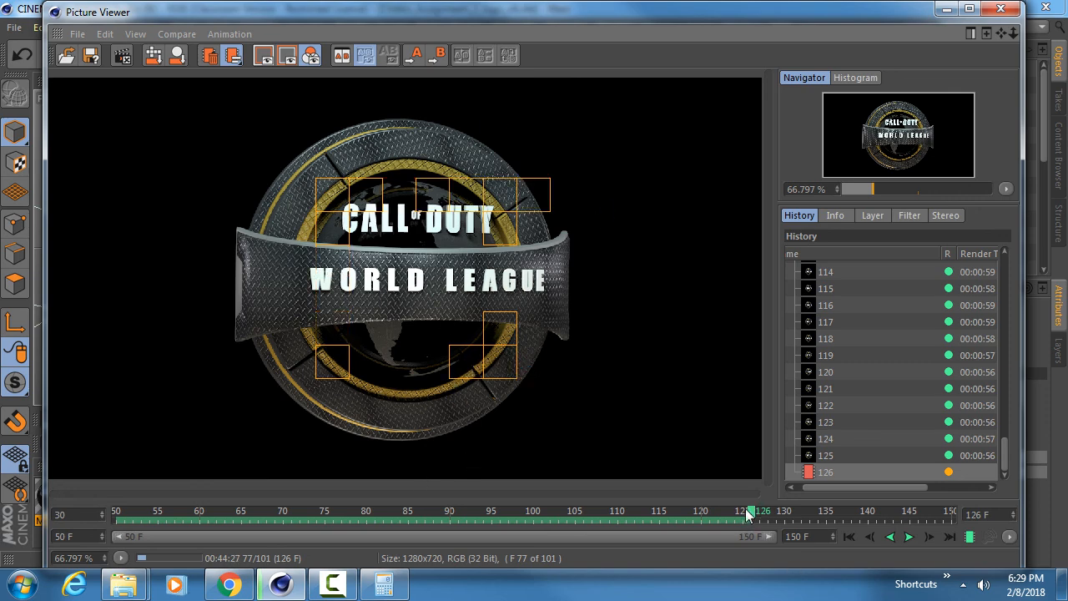
mouse_move(788, 513)
mouse_down()
mouse_move(411, 521)
mouse_move(173, 512)
mouse_move(593, 505)
mouse_move(254, 510)
mouse_move(545, 498)
mouse_move(736, 472)
mouse_move(151, 436)
mouse_move(812, 425)
mouse_move(377, 465)
mouse_move(799, 448)
mouse_up()
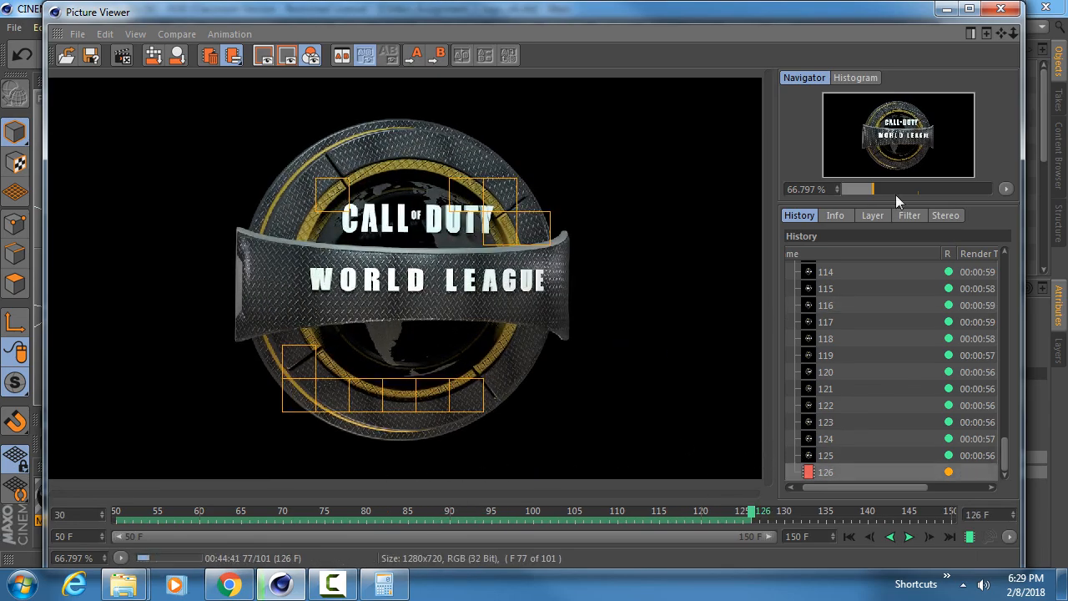
- Minimize the Picture Viewer and scrub the scene animation back to frame 0 and forward to frame 150 to review the logo's motion
click(946, 9)
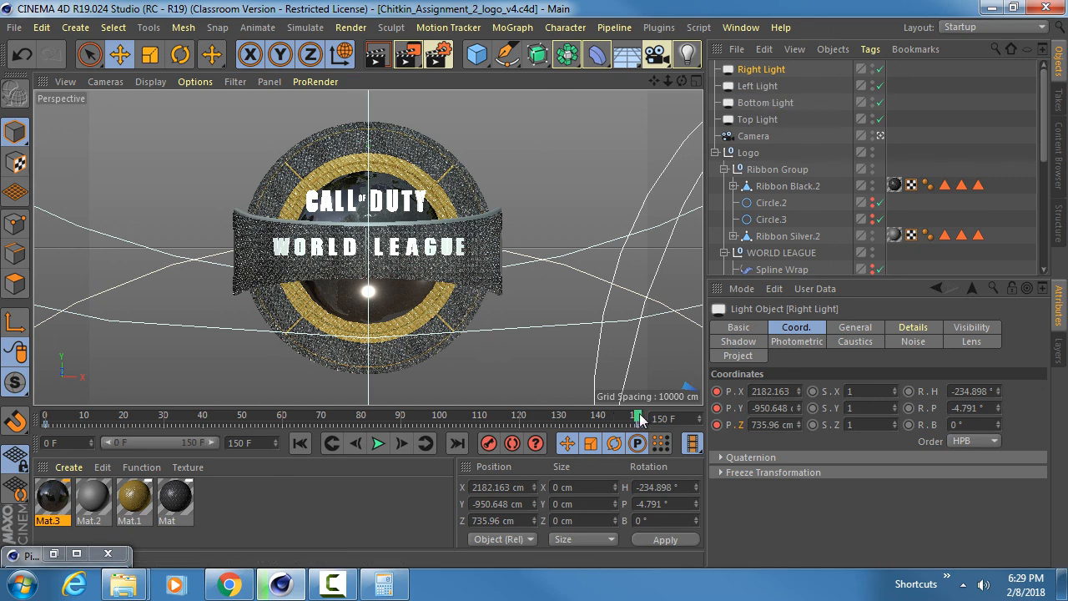
drag(638, 417, 330, 370)
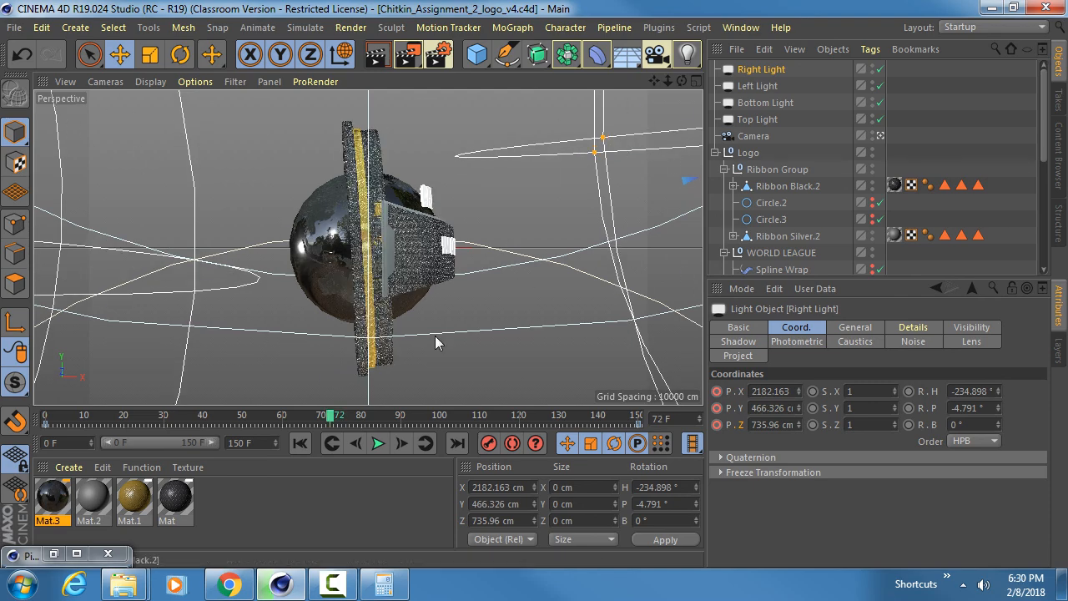
drag(331, 421, 23, 421)
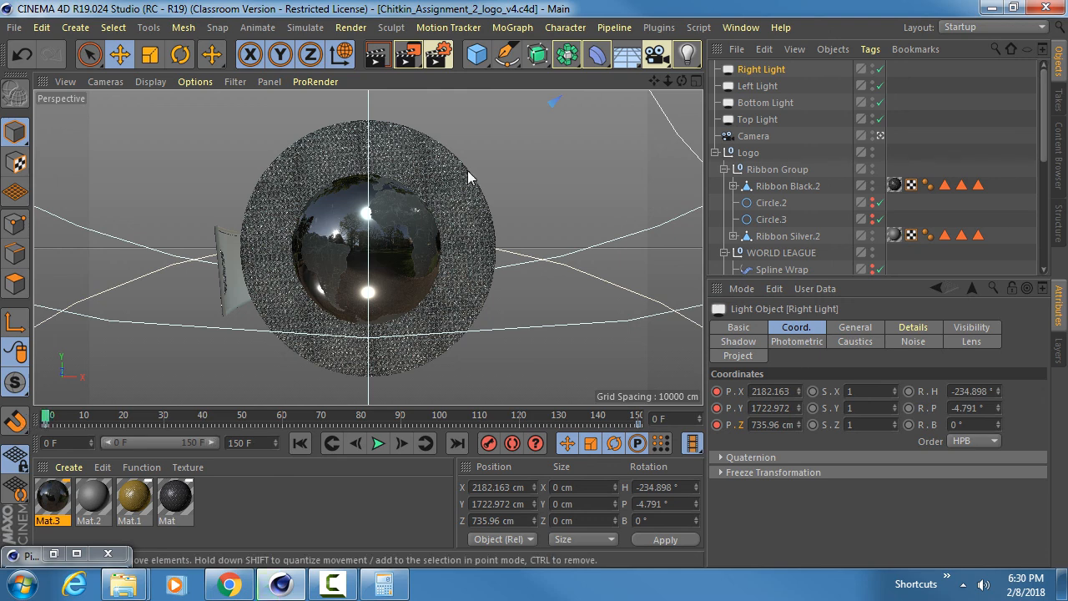
drag(46, 421, 626, 398)
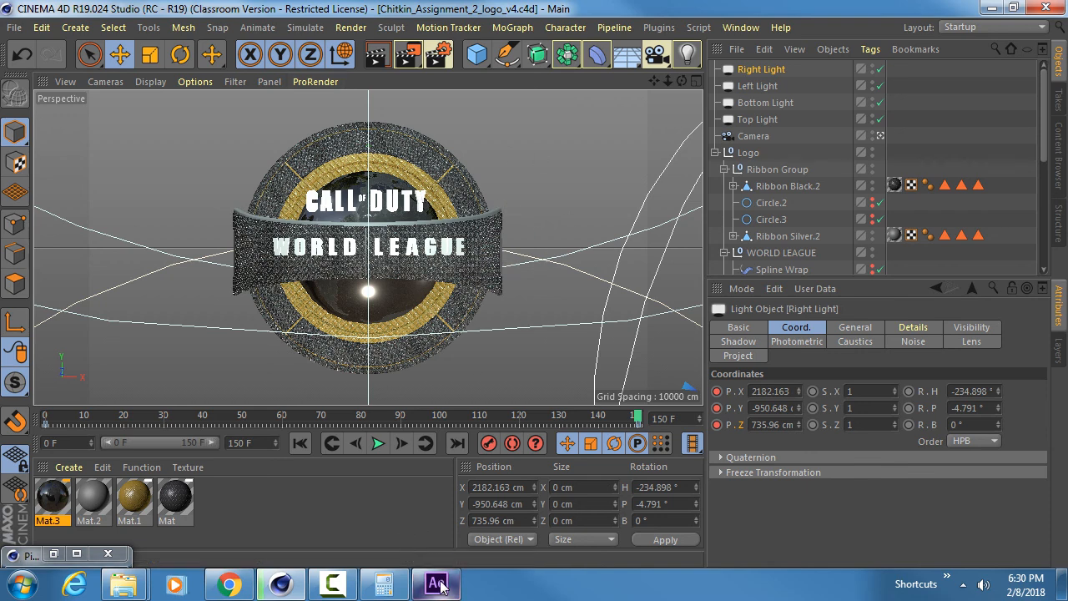
- Switch to After Effects and dismiss the Start window to reach the empty project
mouse_move(440, 586)
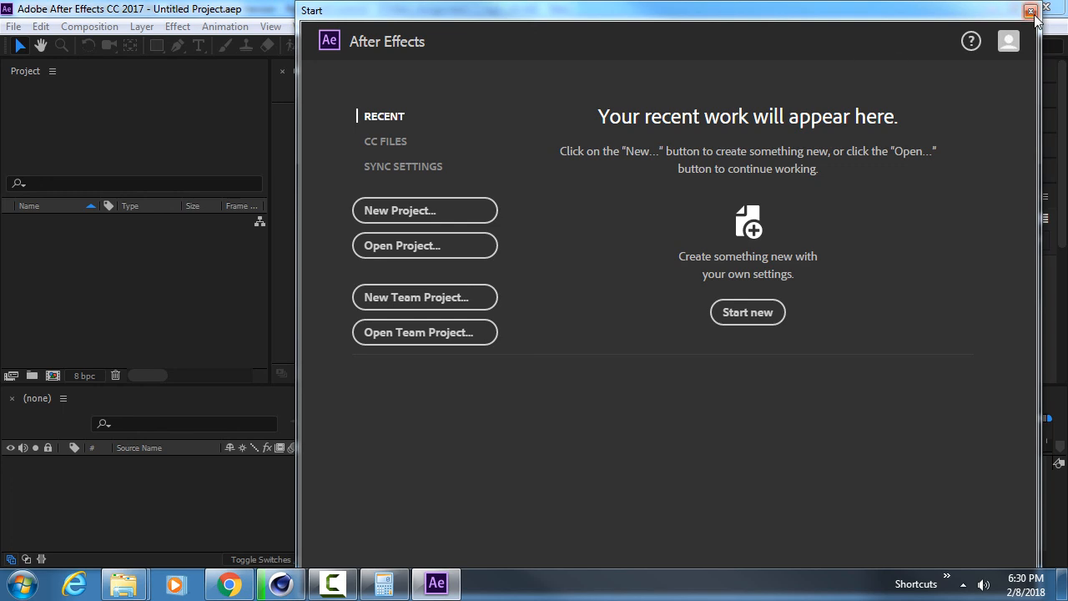
click(1030, 11)
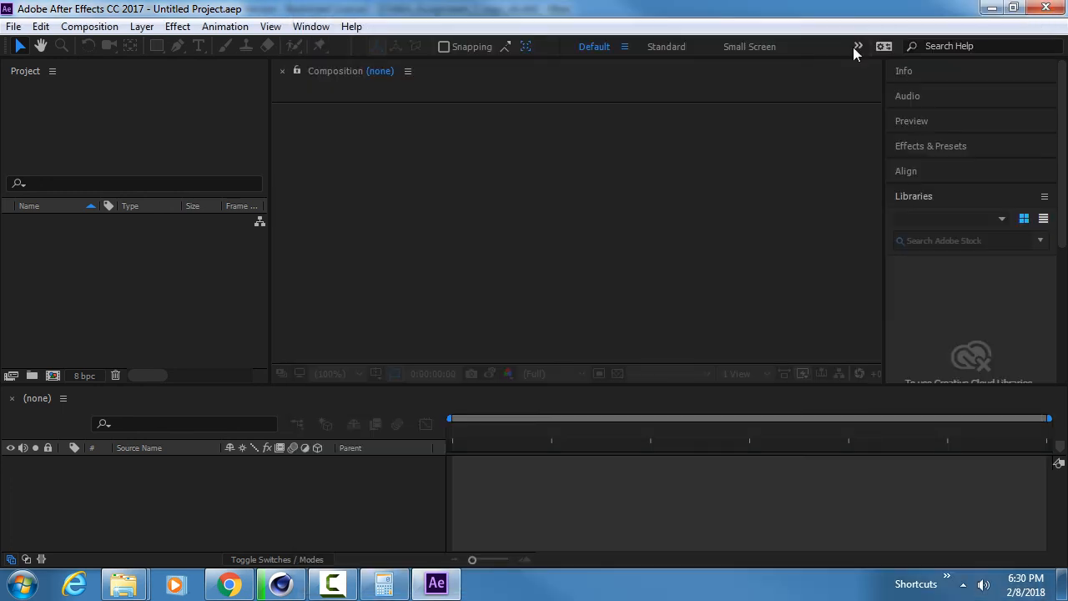
click(109, 266)
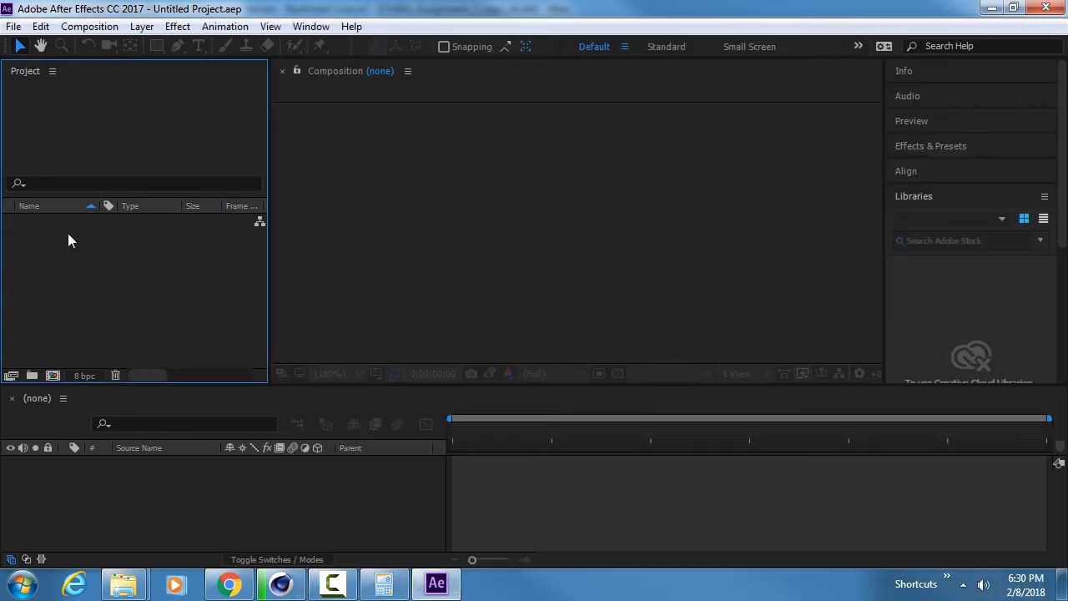
- Browse to the Assignment_2 Renders folder on Local Disk (P:) and select frame 0000 for import as a TIFF sequence
double_click(45, 244)
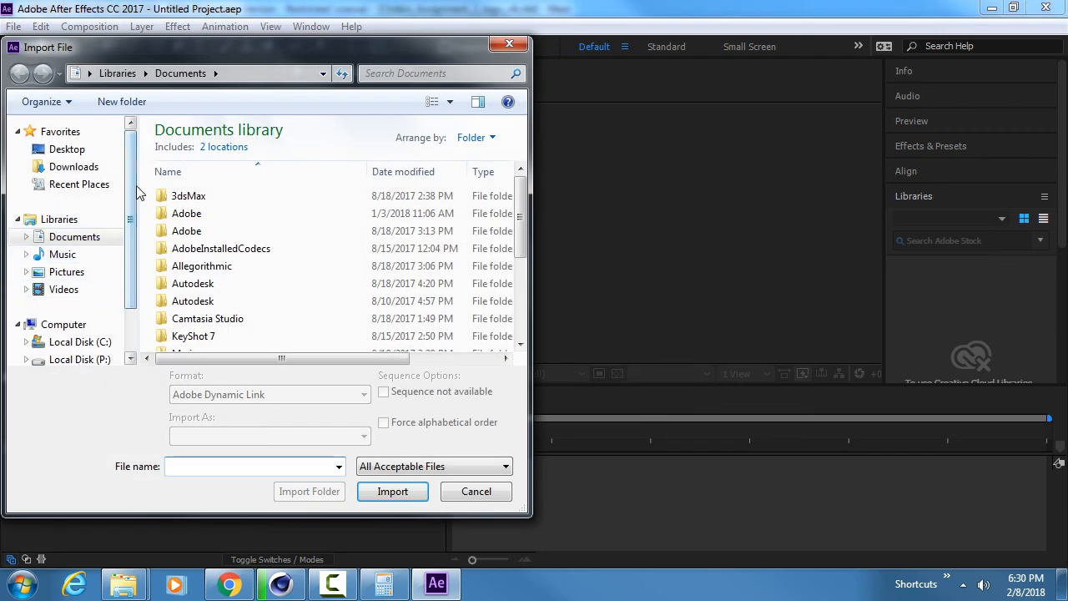
scroll(129, 181, down, 2)
drag(133, 50, 345, 43)
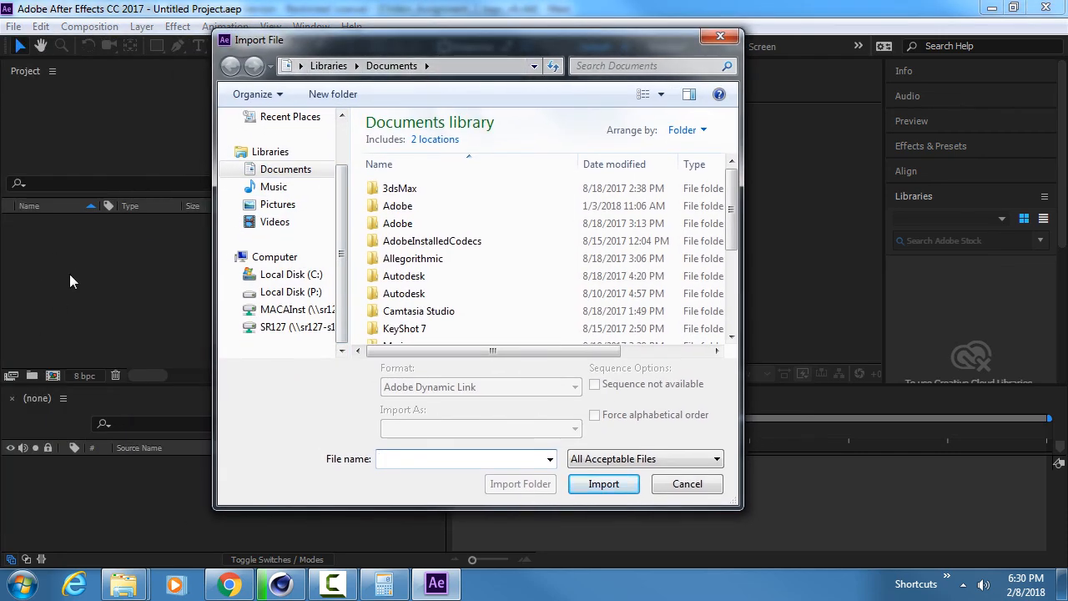
click(315, 293)
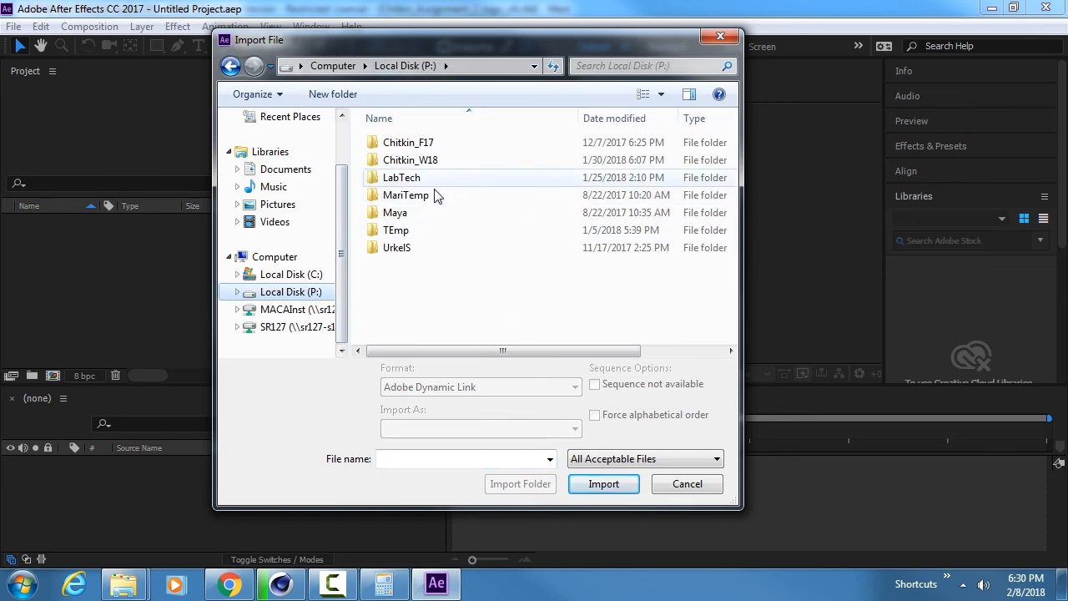
double_click(438, 162)
double_click(448, 160)
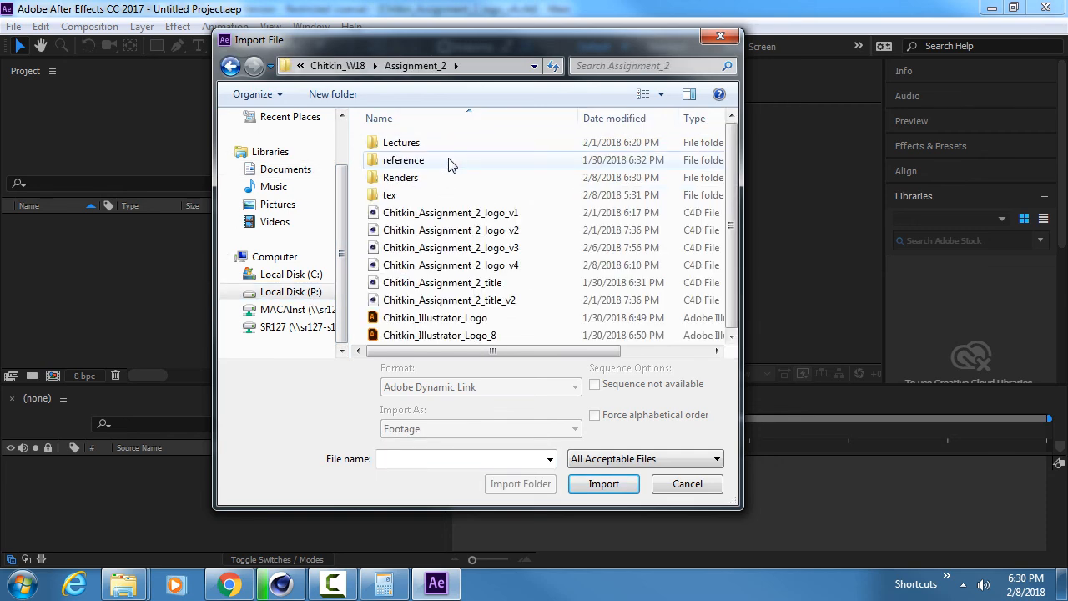
double_click(441, 181)
click(407, 145)
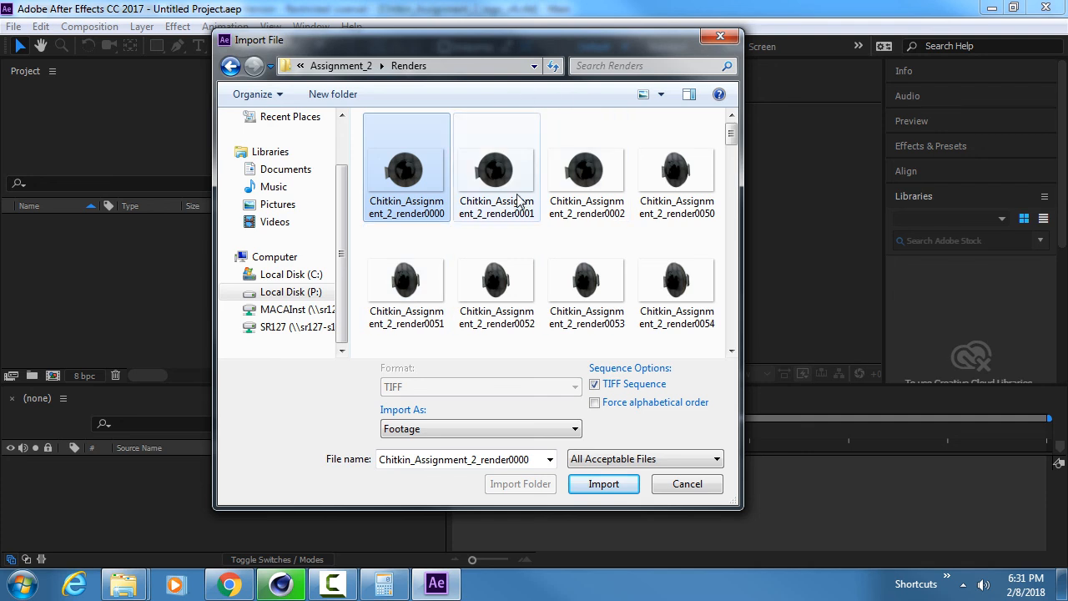
ctrl+scroll(517, 200, down, 1)
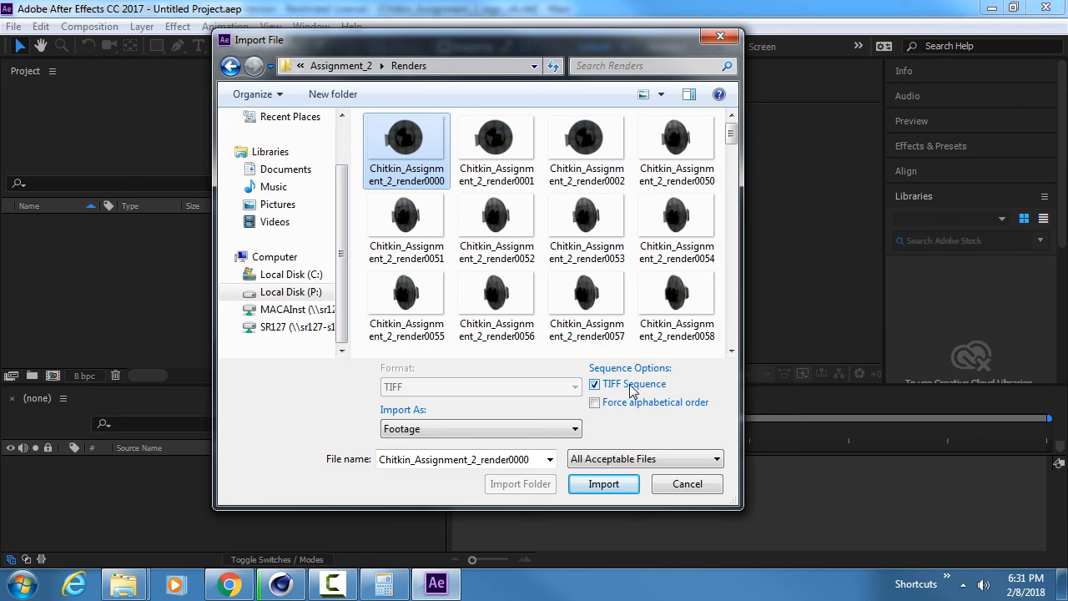
- Import the TIFF sequence as footage despite its missing frames and interpret its alpha channel as Straight - Unmatted
click(604, 484)
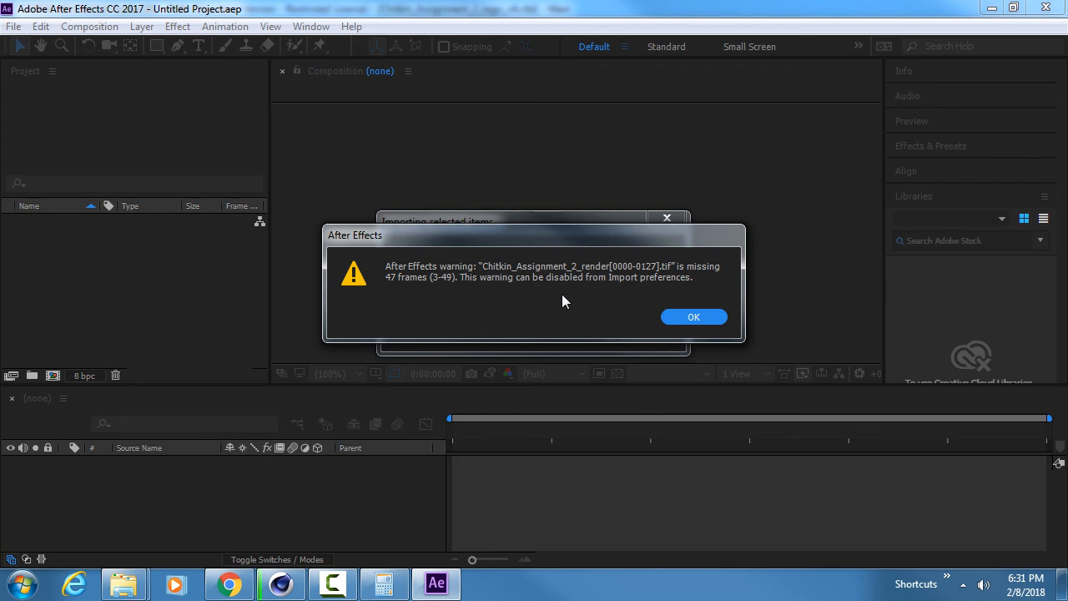
click(696, 318)
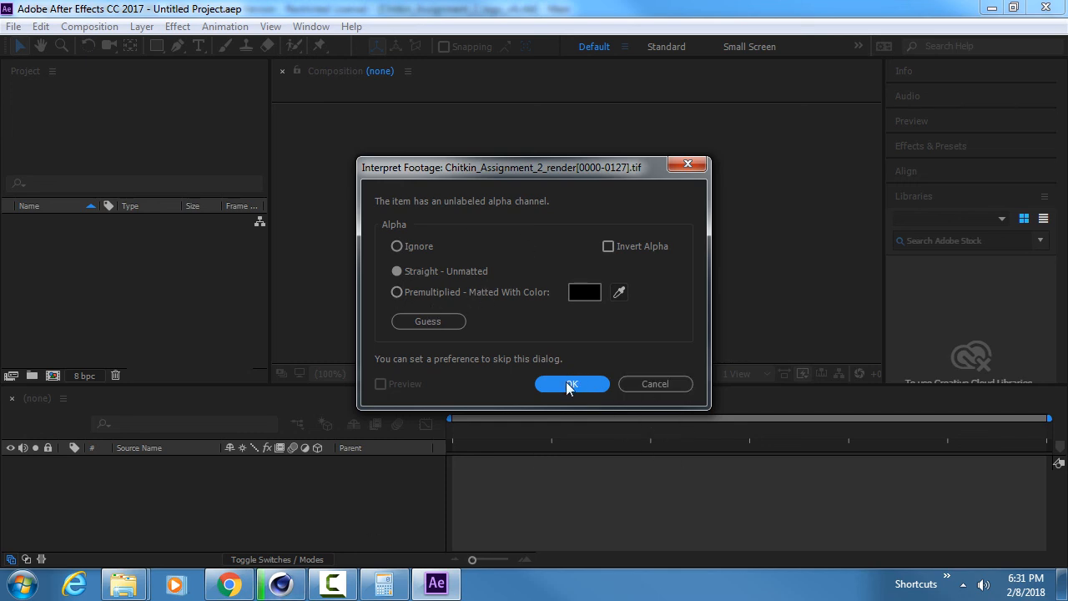
drag(506, 181, 609, 116)
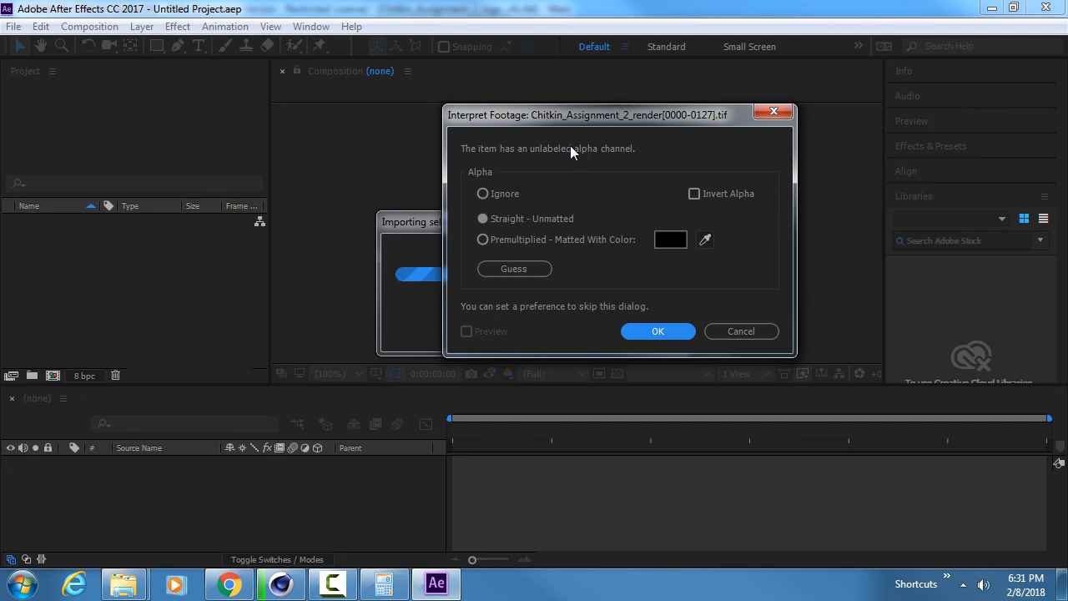
click(513, 219)
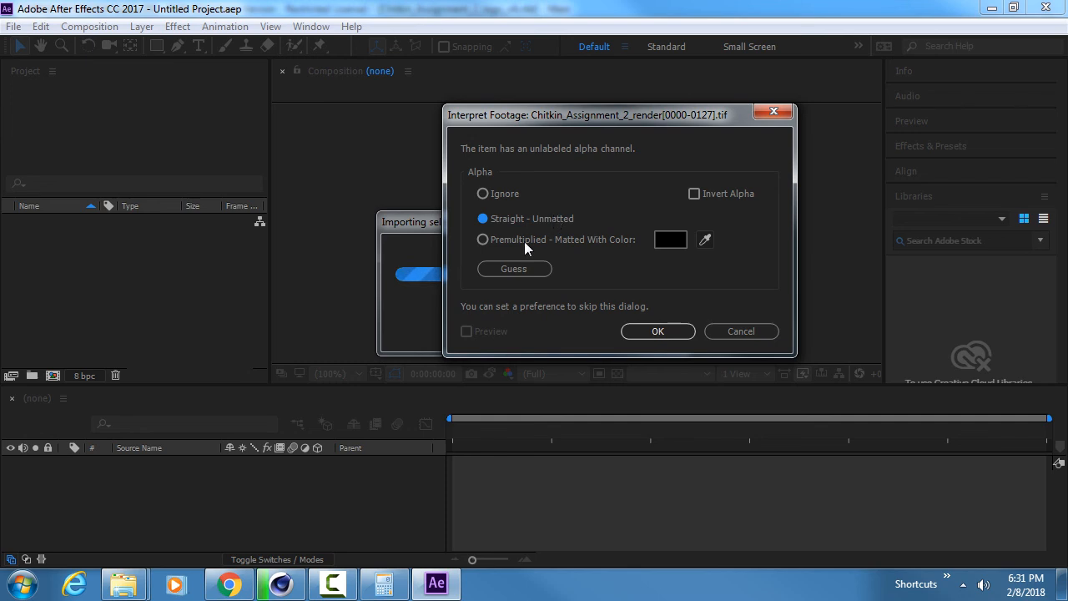
click(494, 237)
click(509, 219)
click(658, 331)
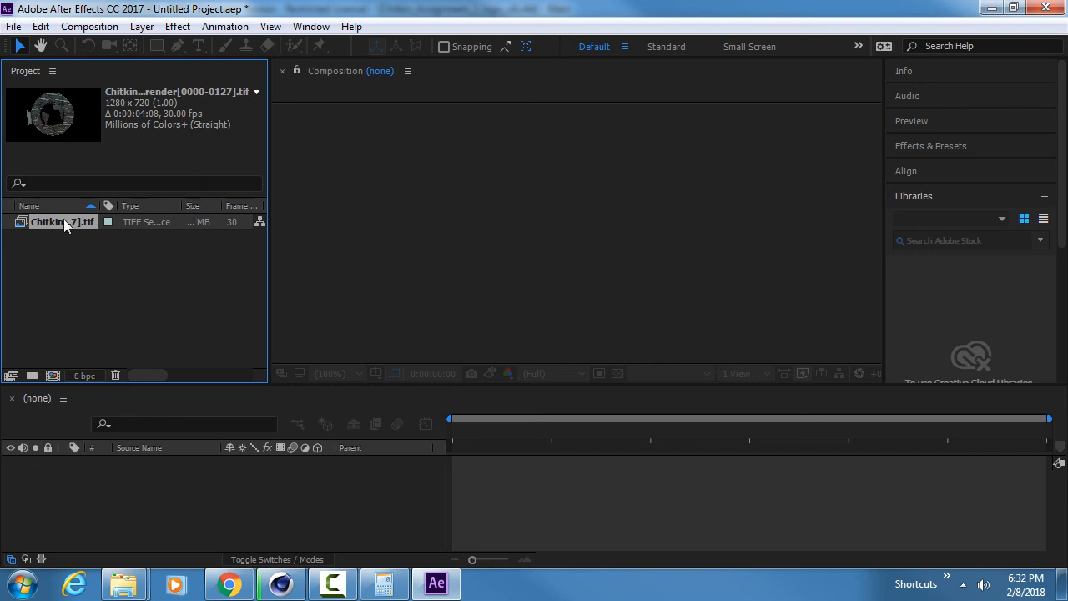
- Create a composition from the imported TIFF sequence and switch its time display from timecode to frames
drag(64, 220, 98, 482)
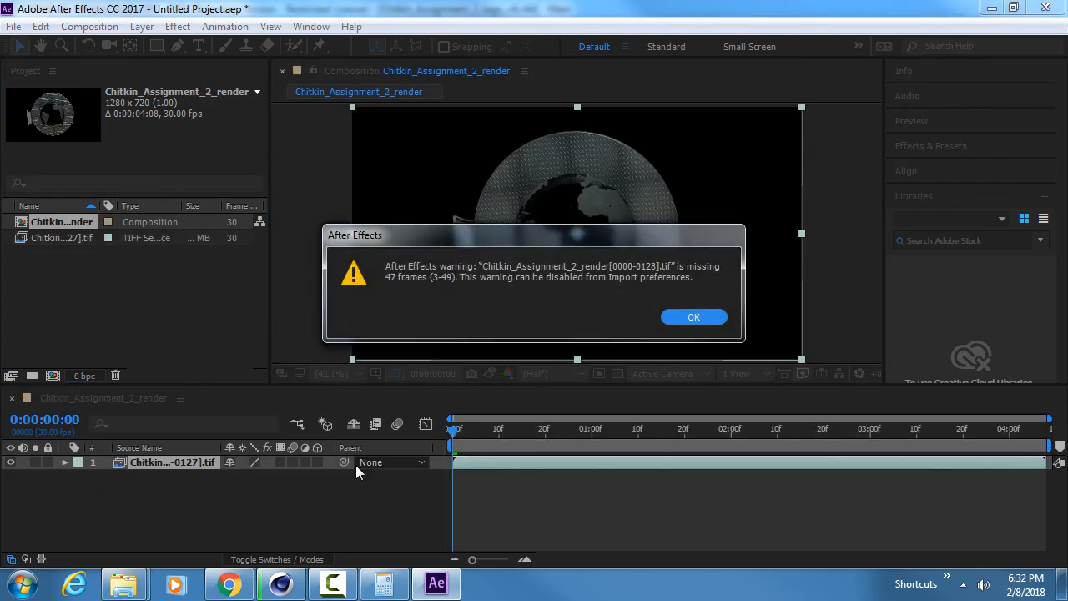
click(692, 317)
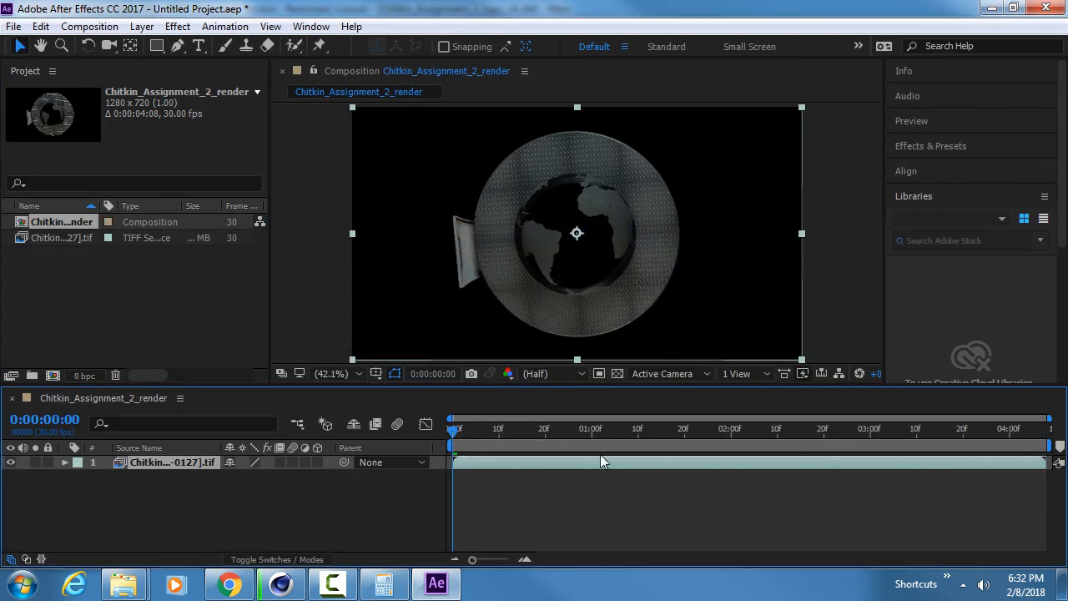
ctrl+click(50, 419)
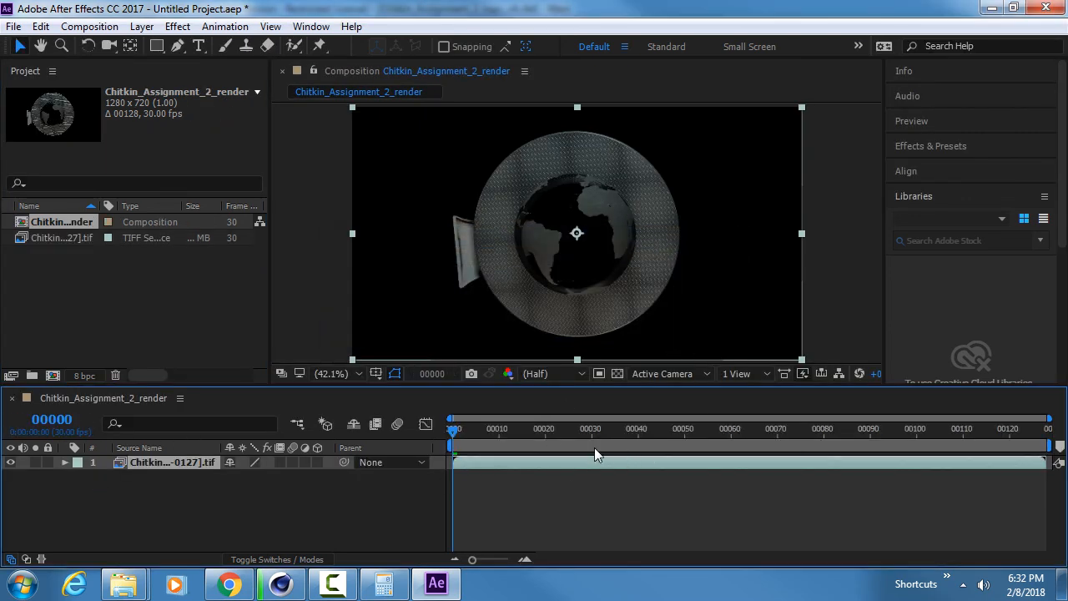
- Set the work area start and trim the sequence layer's in point to frame 50
drag(685, 429, 685, 432)
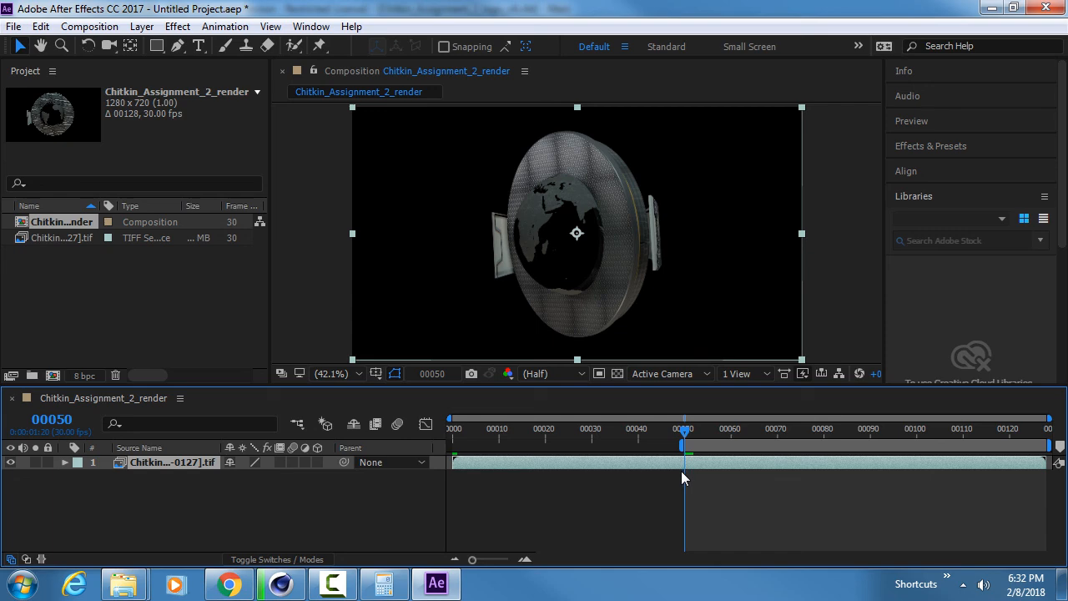
key(alt+bracketleft)
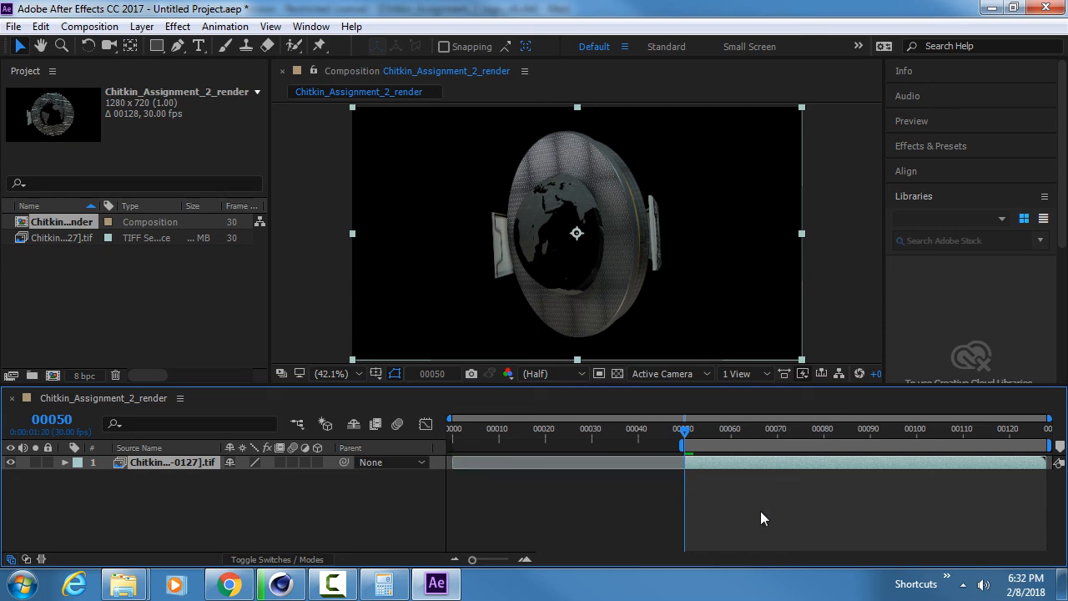
- Set the composition's duration to 150 frames
right_click(140, 398)
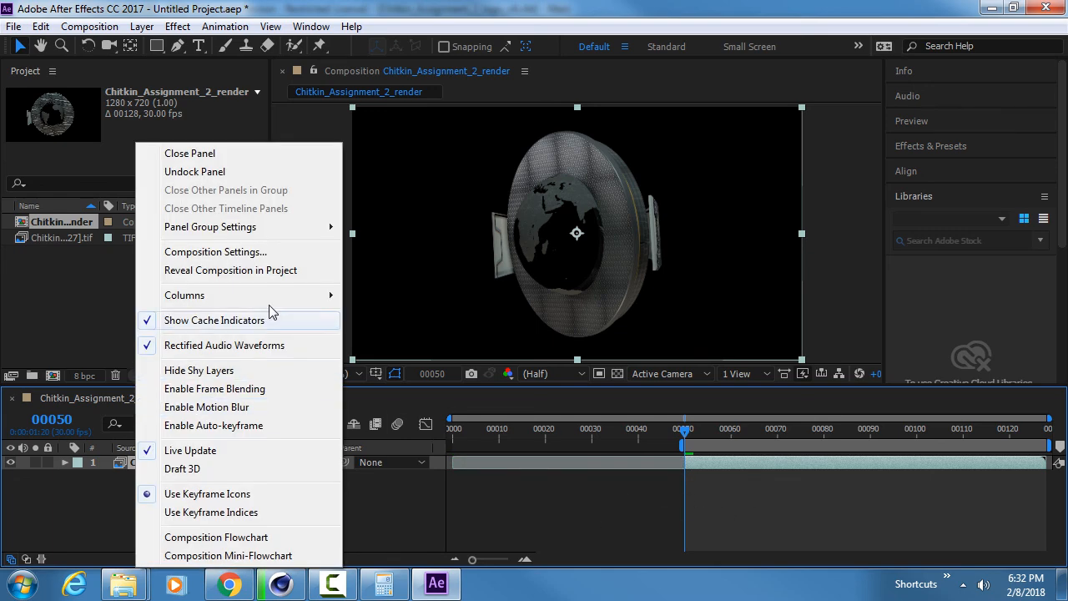
click(261, 246)
click(427, 354)
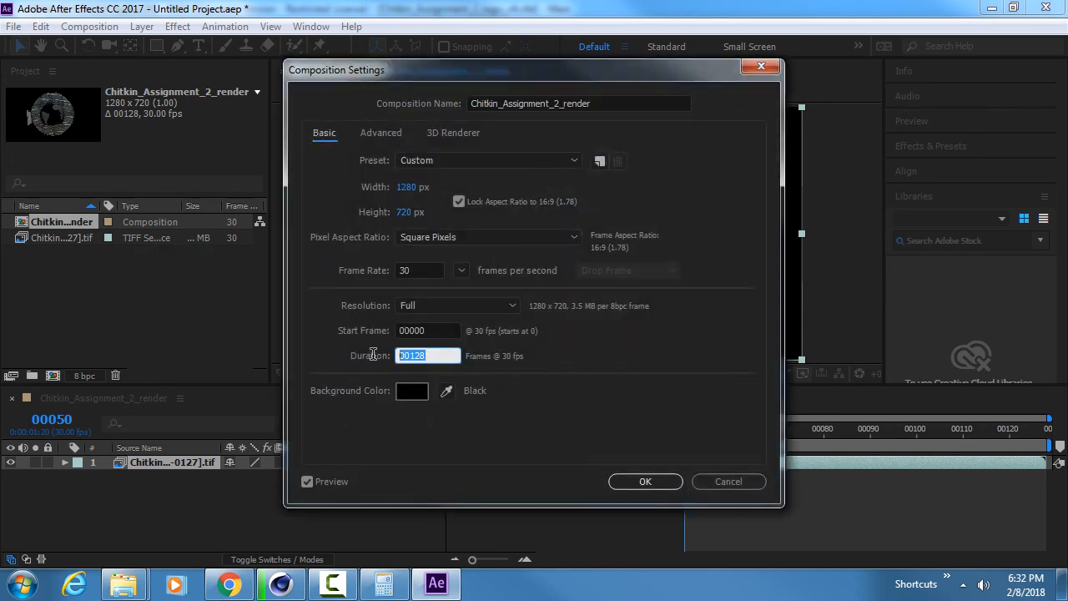
text(150)
key(Return)
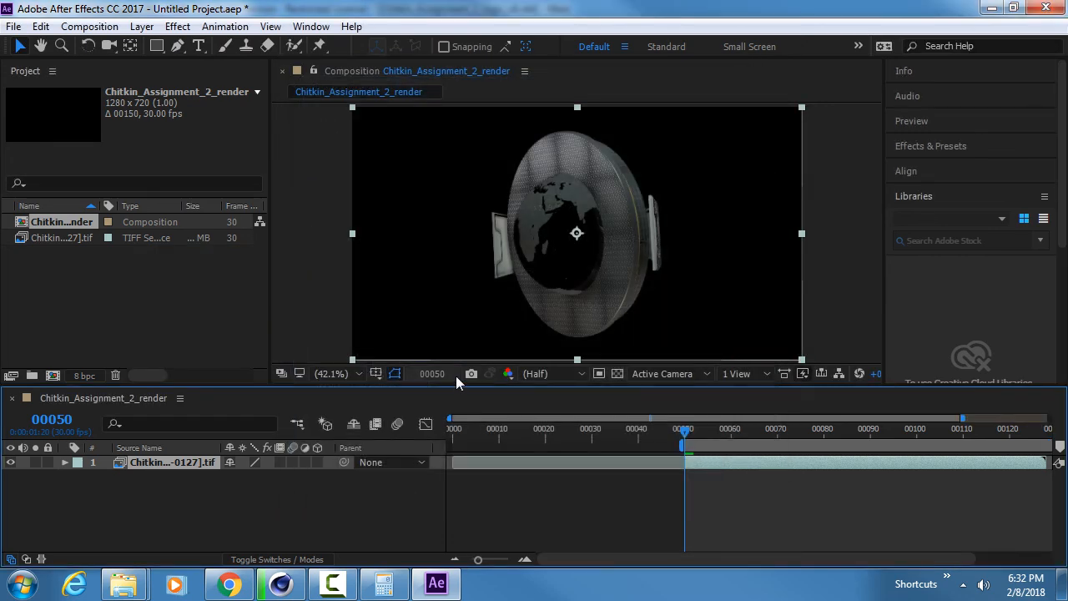
- End the work area at frame 127 and deselect the sequence layer
click(956, 430)
key(n)
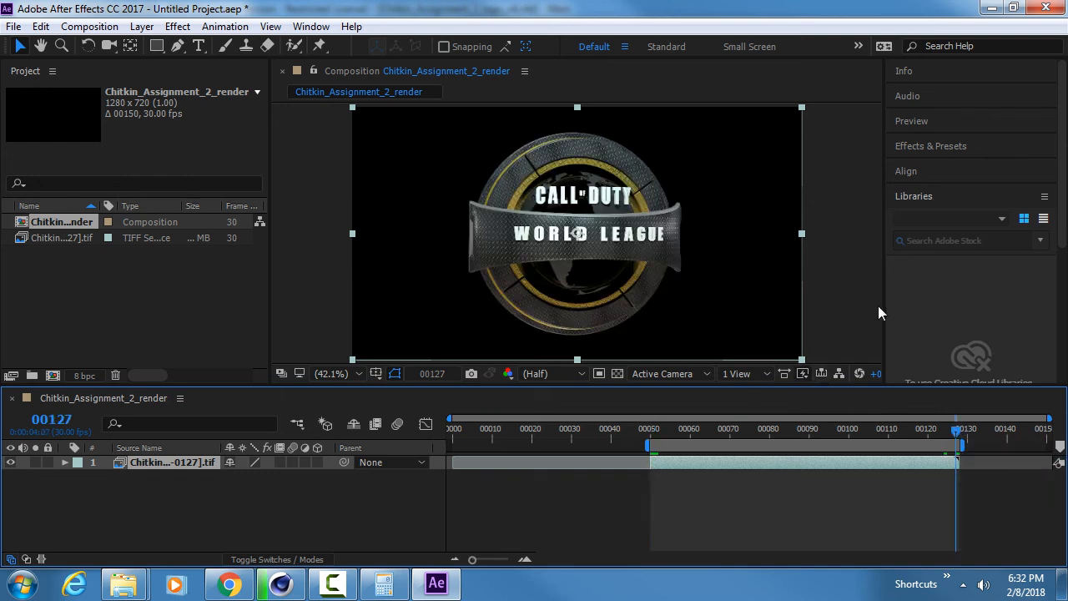
click(850, 498)
- Preview the logo animation from frame 50, stop playback and move the current time to frame 100
drag(958, 435, 649, 430)
key(space)
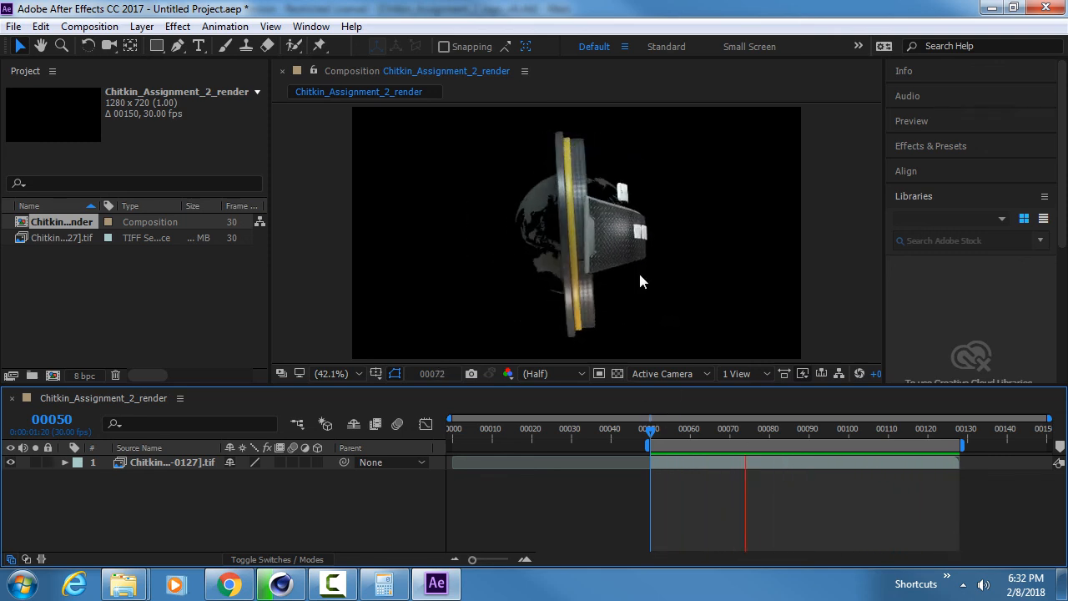
key(space)
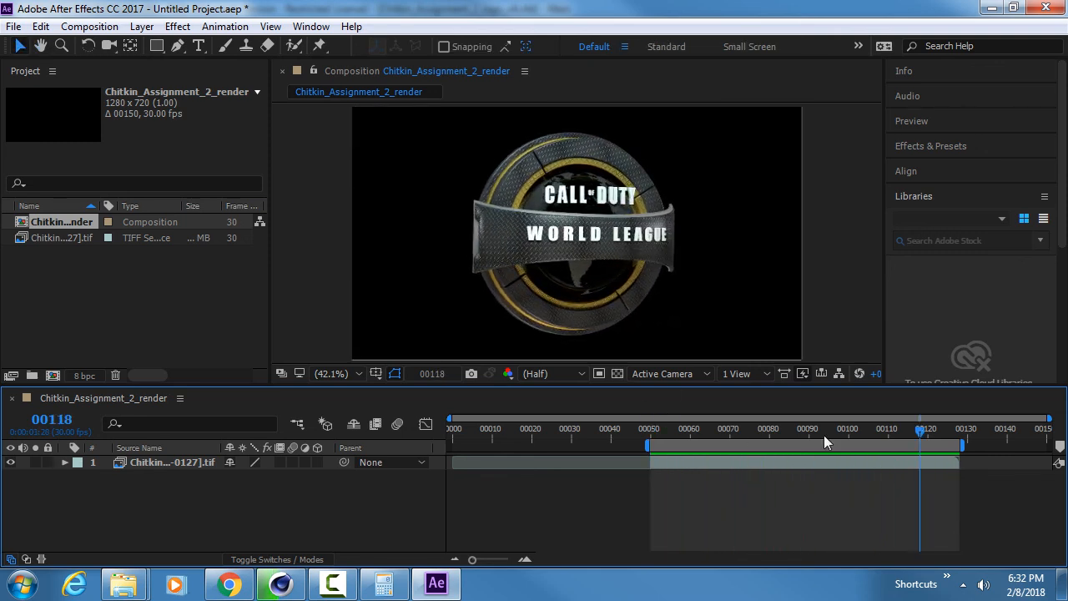
drag(823, 429, 849, 406)
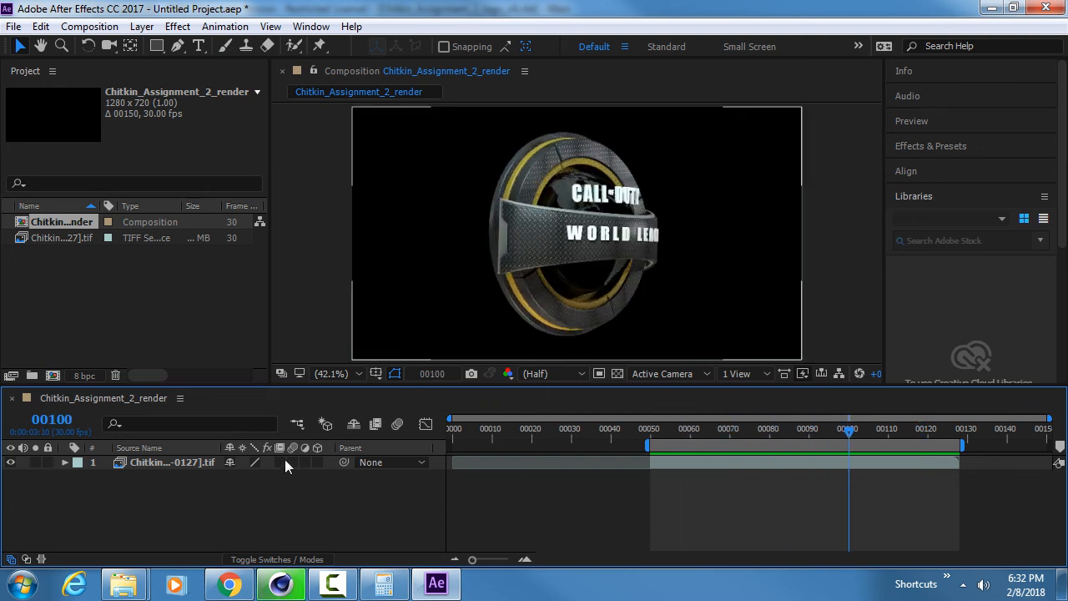
- Add an Outer Glow layer style to the TIFF sequence layer
click(172, 462)
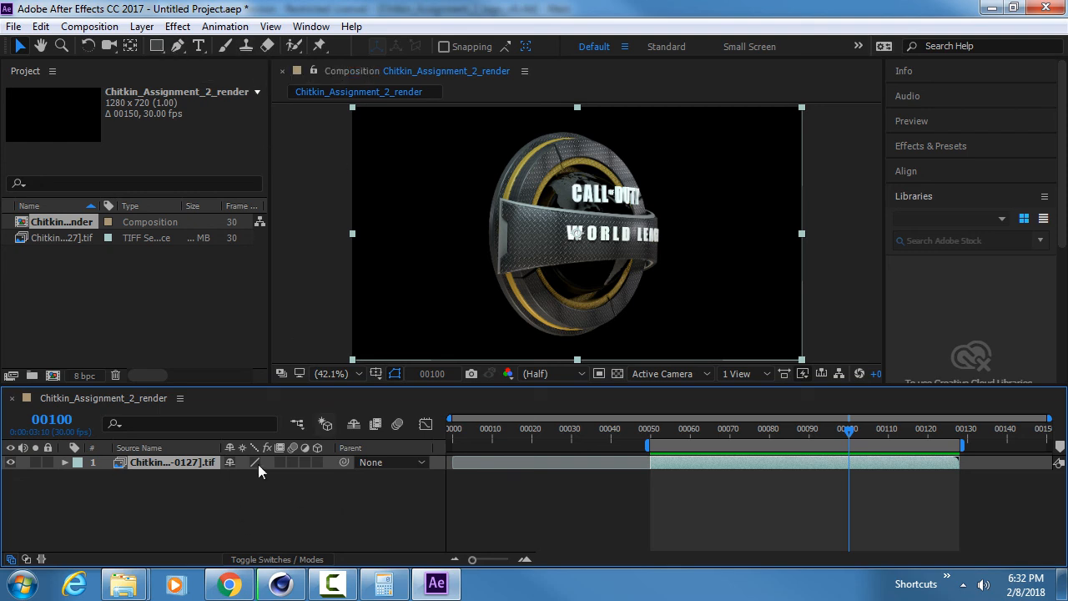
click(175, 488)
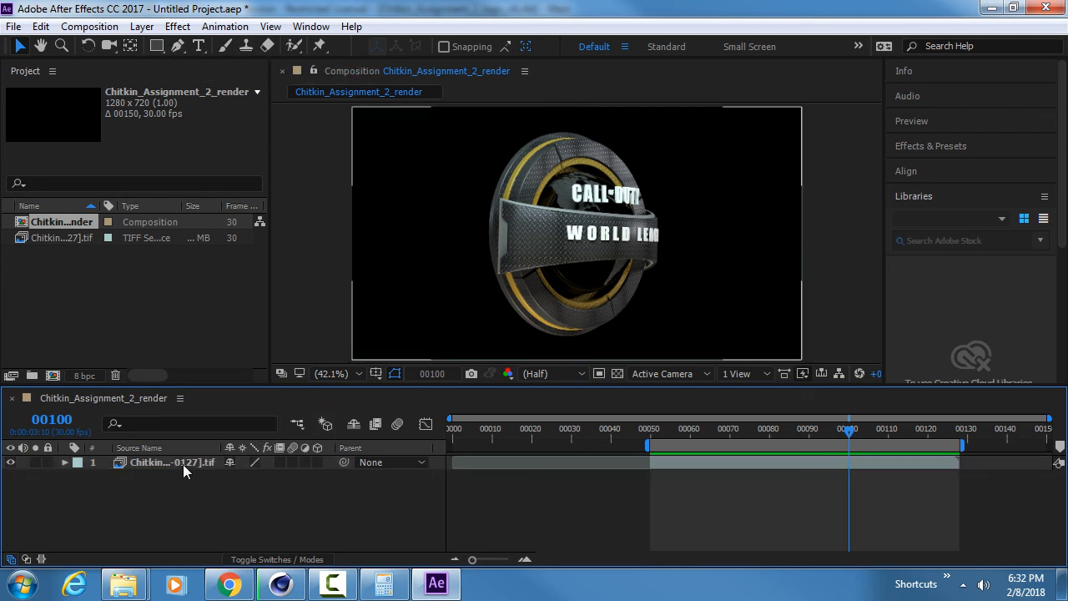
click(183, 464)
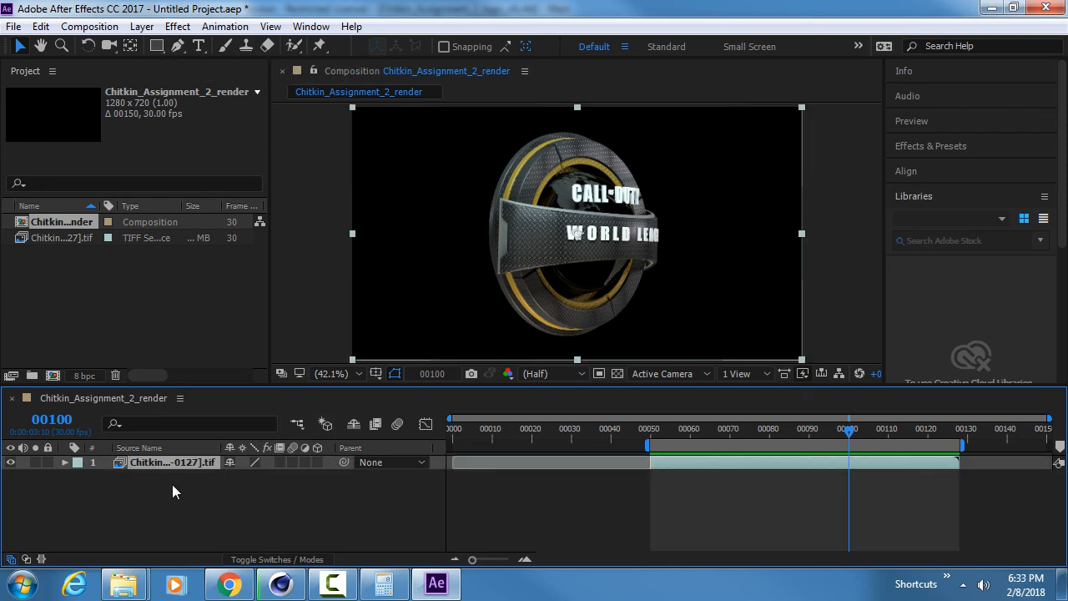
click(143, 27)
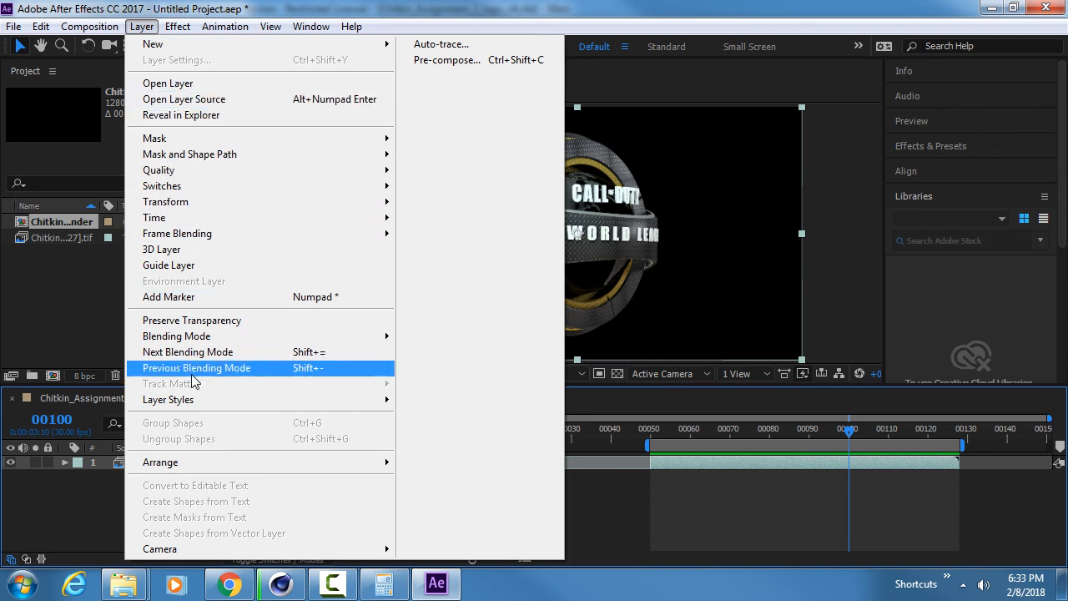
mouse_move(182, 399)
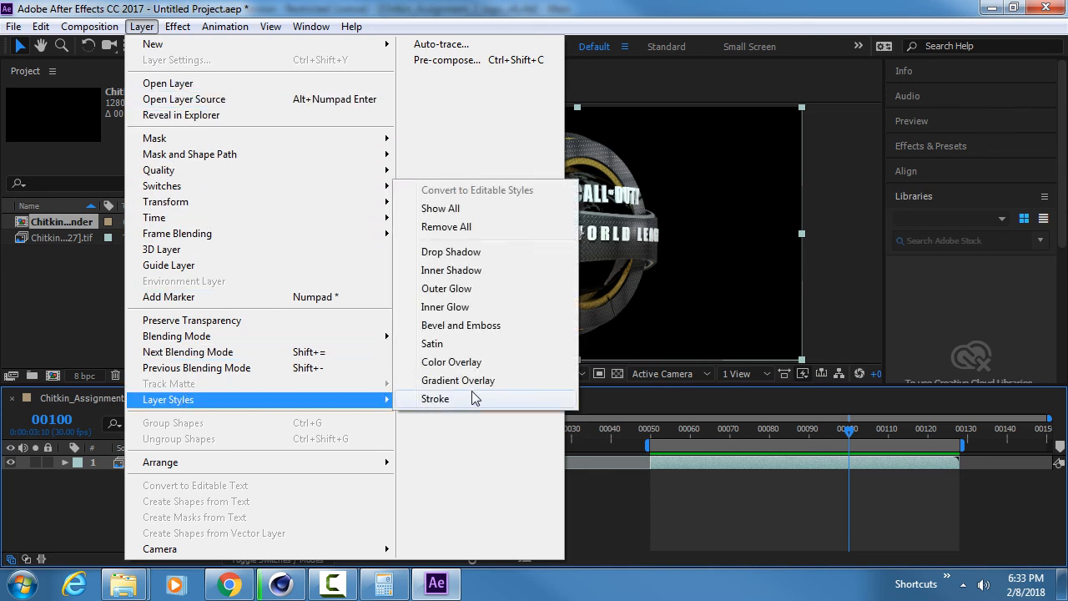
click(478, 290)
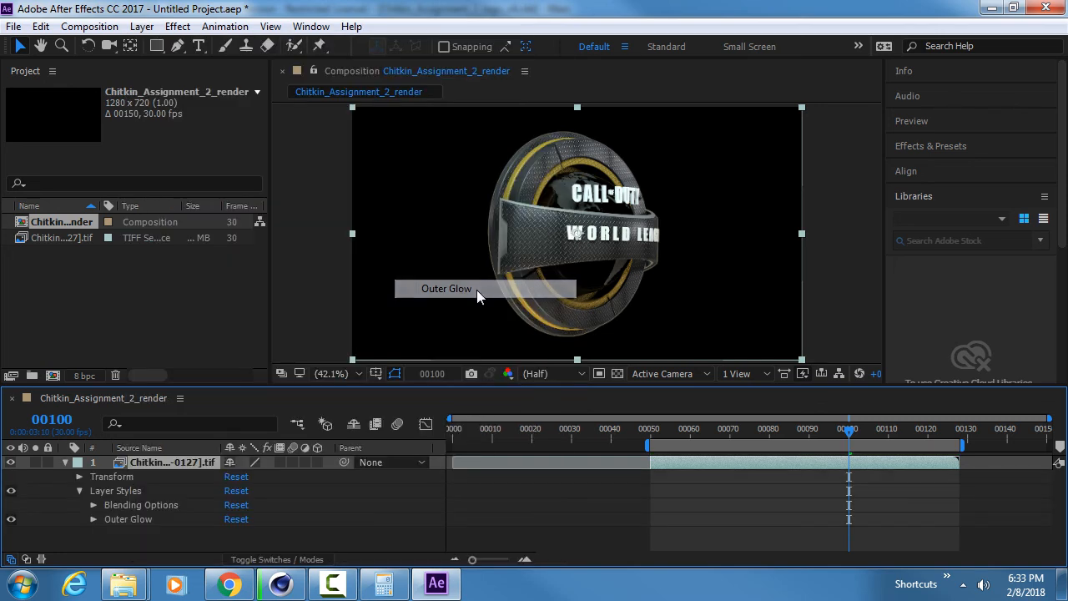
- Examine the outer glow up close along the logo's upper rim
scroll(543, 191, up, 3)
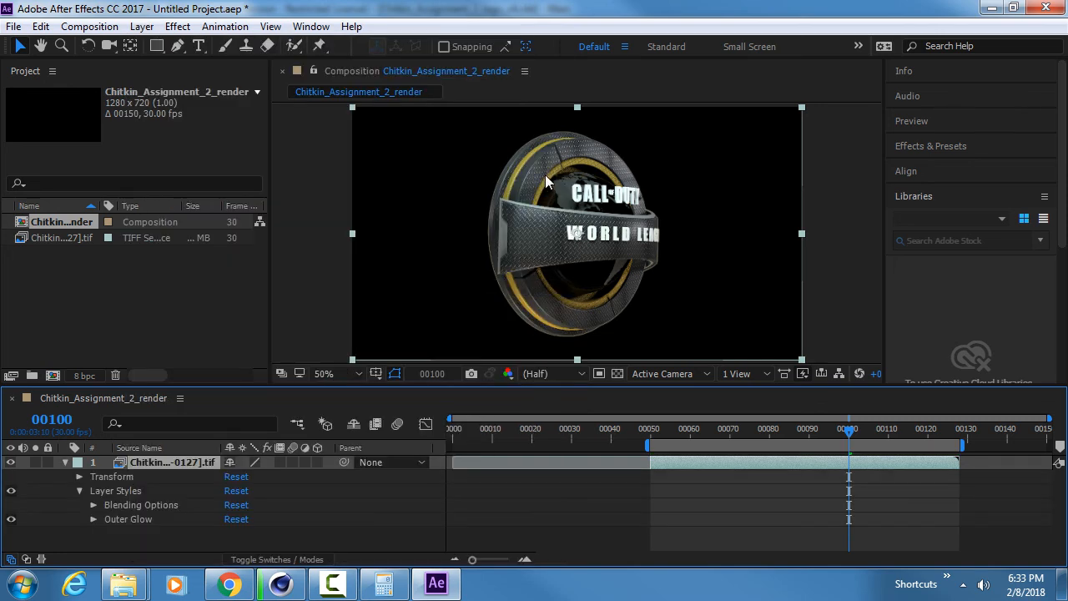
click(692, 324)
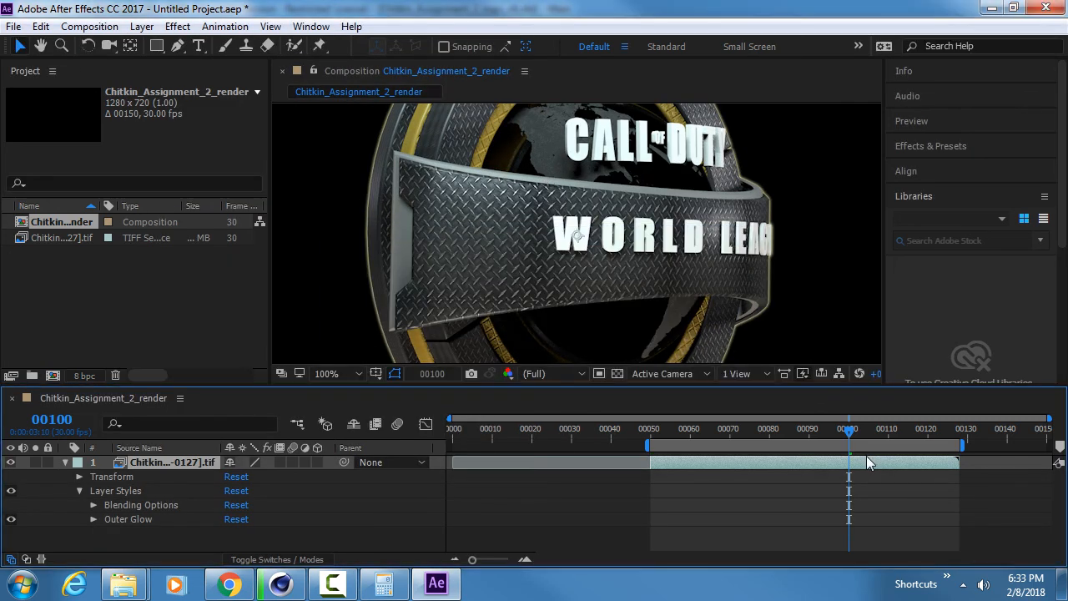
middle_drag(568, 159, 565, 222)
scroll(565, 223, up, 2)
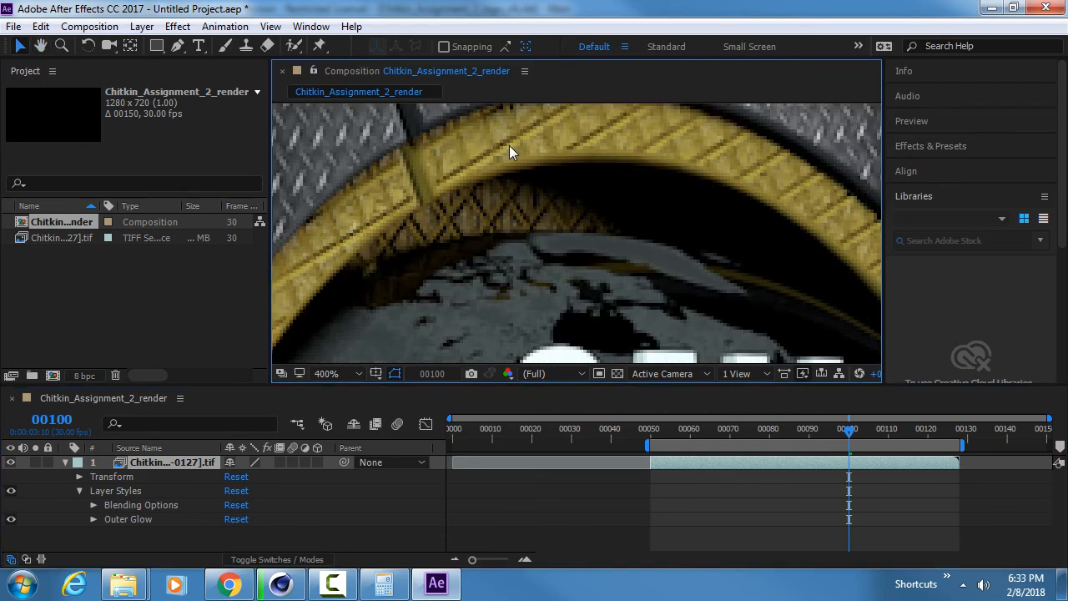
middle_drag(510, 150, 672, 376)
scroll(540, 272, down, 1)
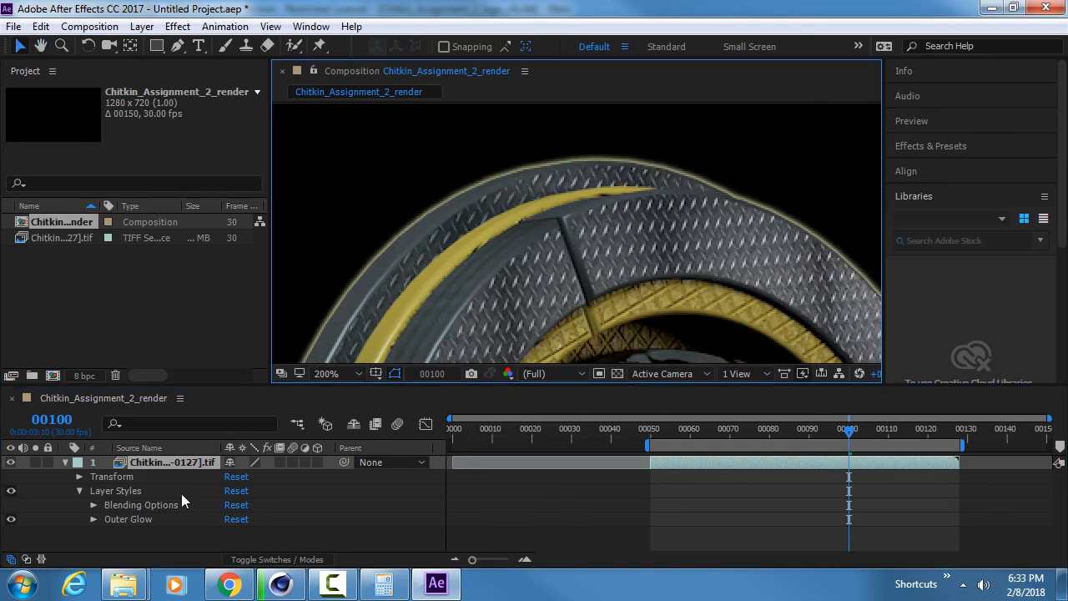
- Expand the Outer Glow settings in an enlarged timeline and set the glow color to white, FFFFFF
click(94, 519)
scroll(159, 494, down, 3)
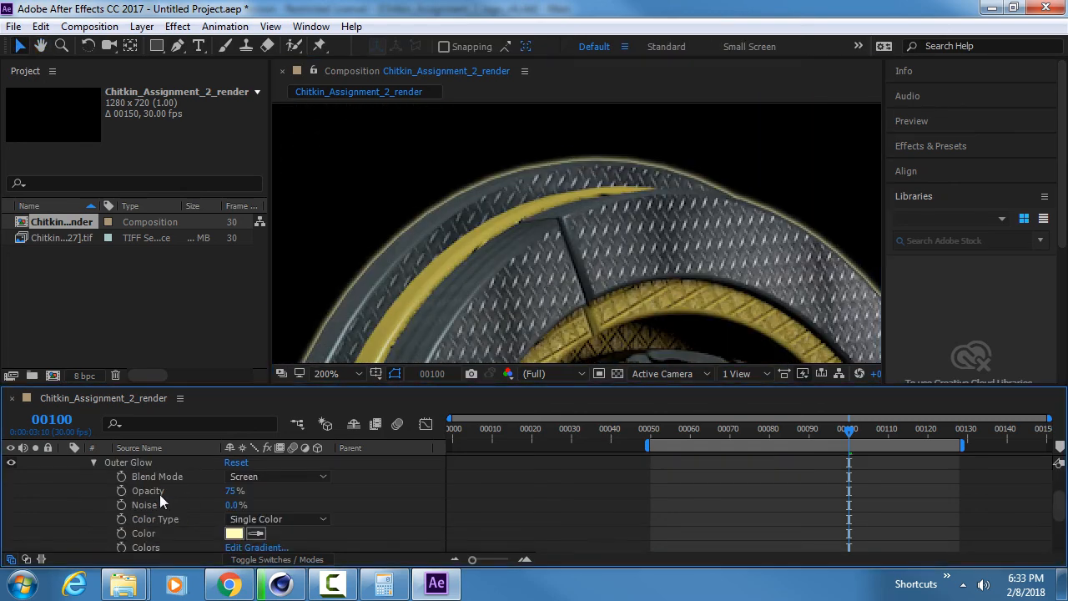
scroll(159, 494, up, 1)
drag(226, 384, 251, 293)
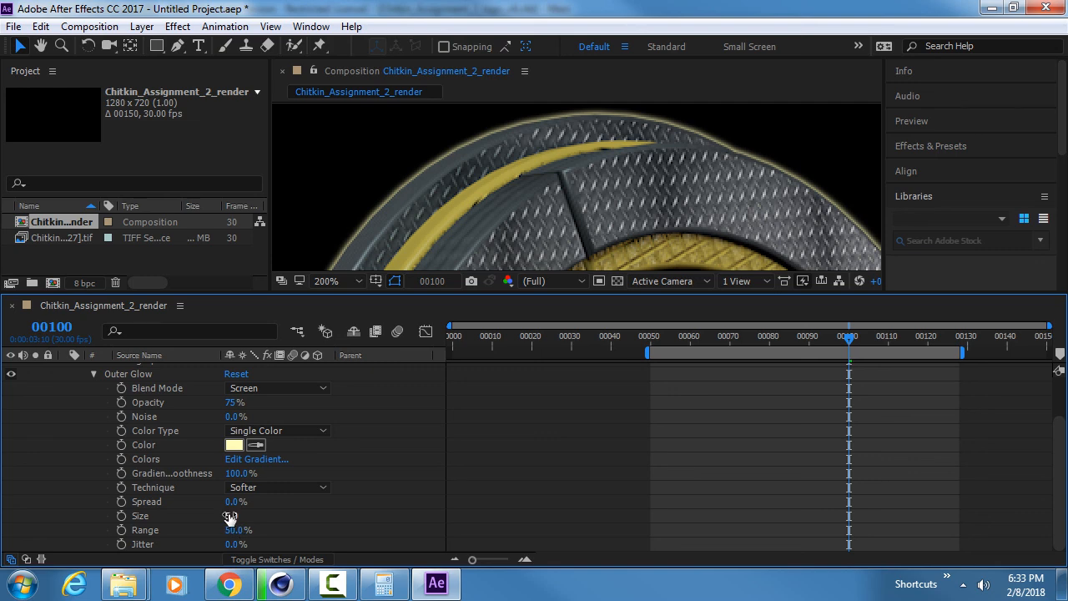
click(342, 586)
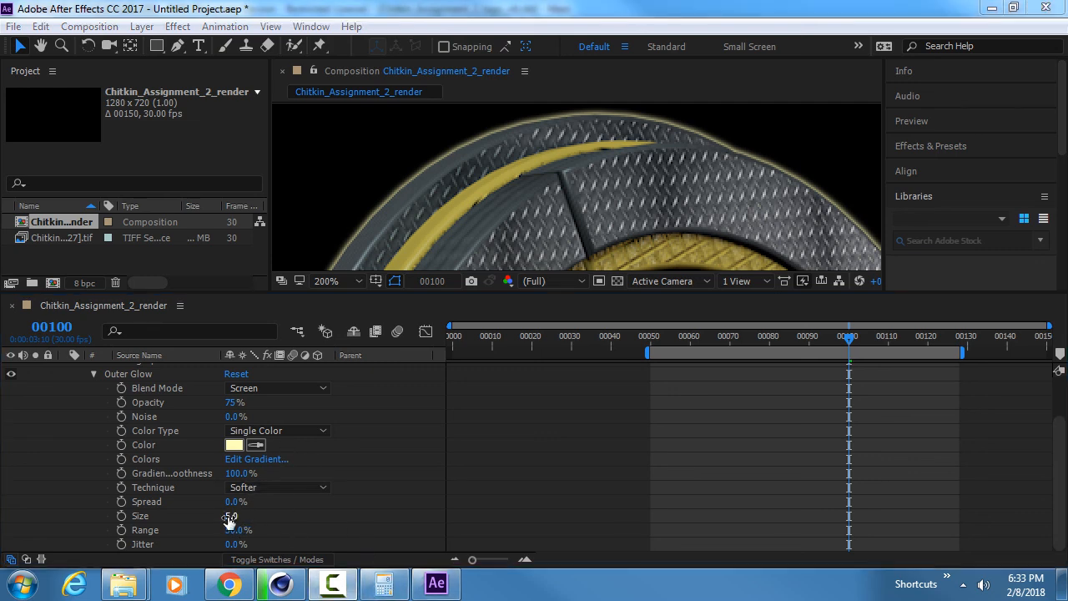
click(233, 445)
drag(393, 192, 311, 177)
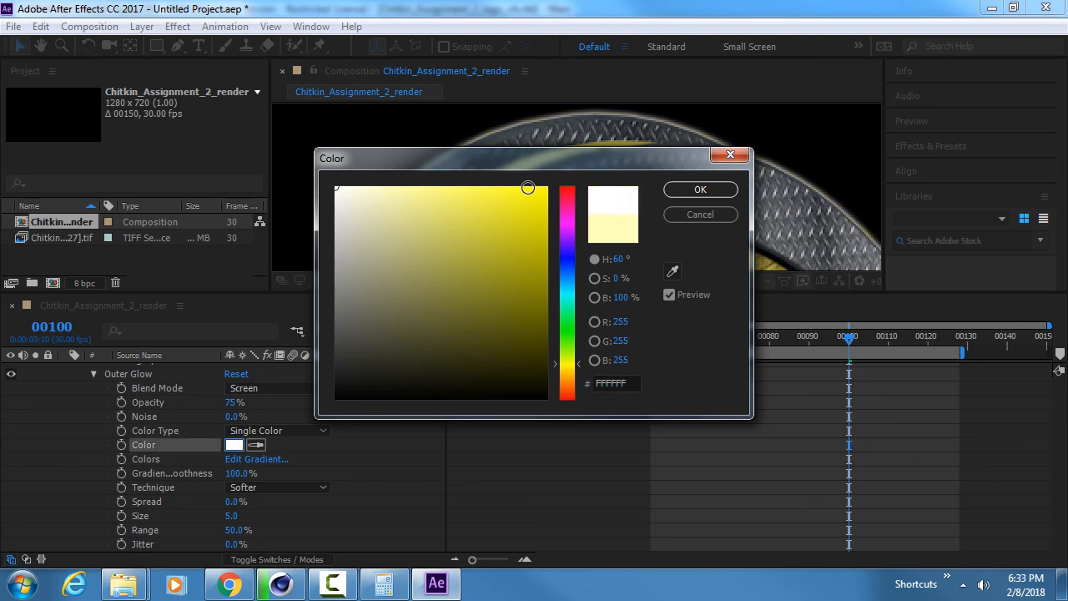
click(700, 190)
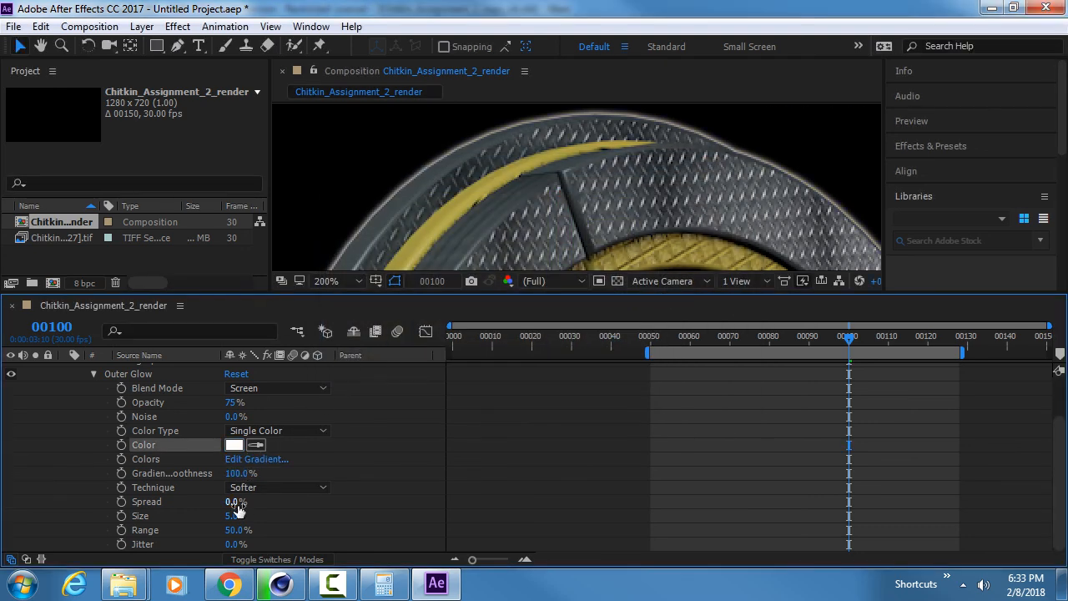
- Undo a trial increase of the Outer Glow's spread and set the glow's size to 91
drag(237, 501, 317, 499)
key(ctrl+z)
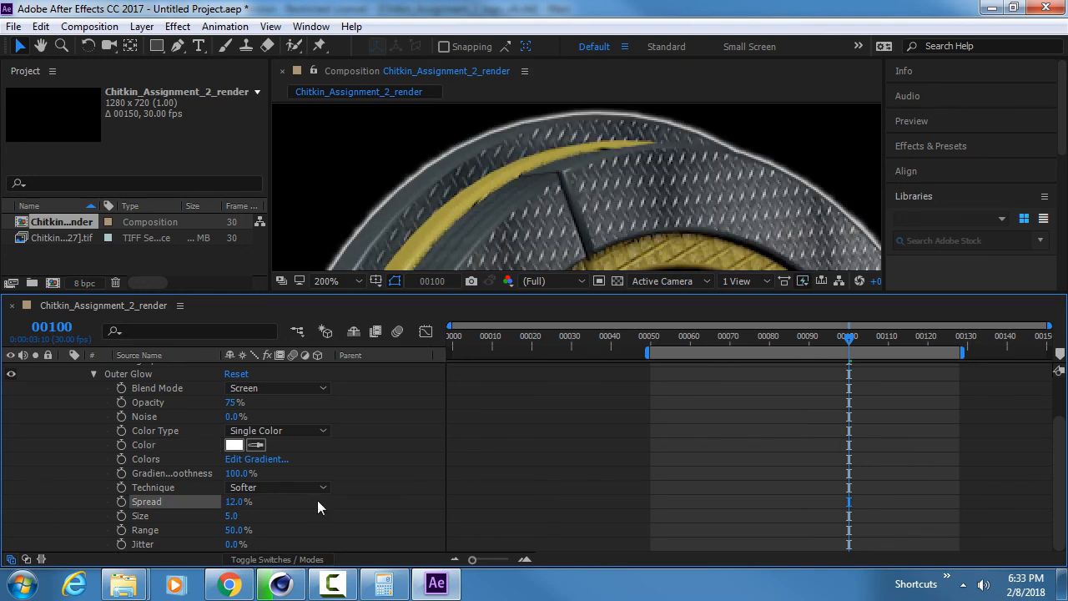
drag(234, 516, 290, 507)
scroll(450, 167, down, 1)
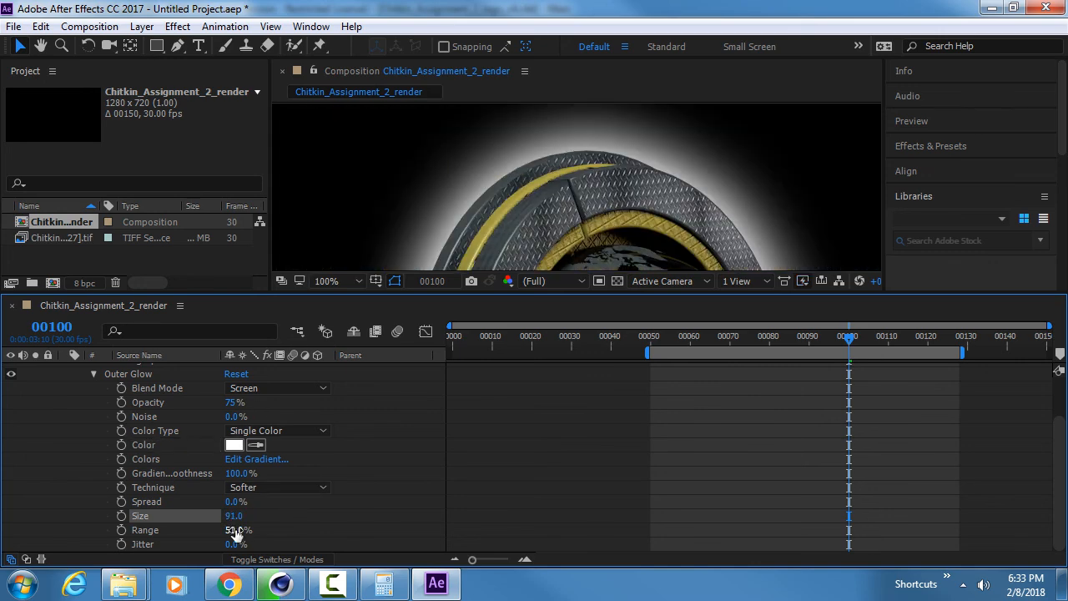
- Set the Outer Glow's range to 68% and its opacity to 20%, dismissing the missing-frames warning
drag(237, 531, 402, 510)
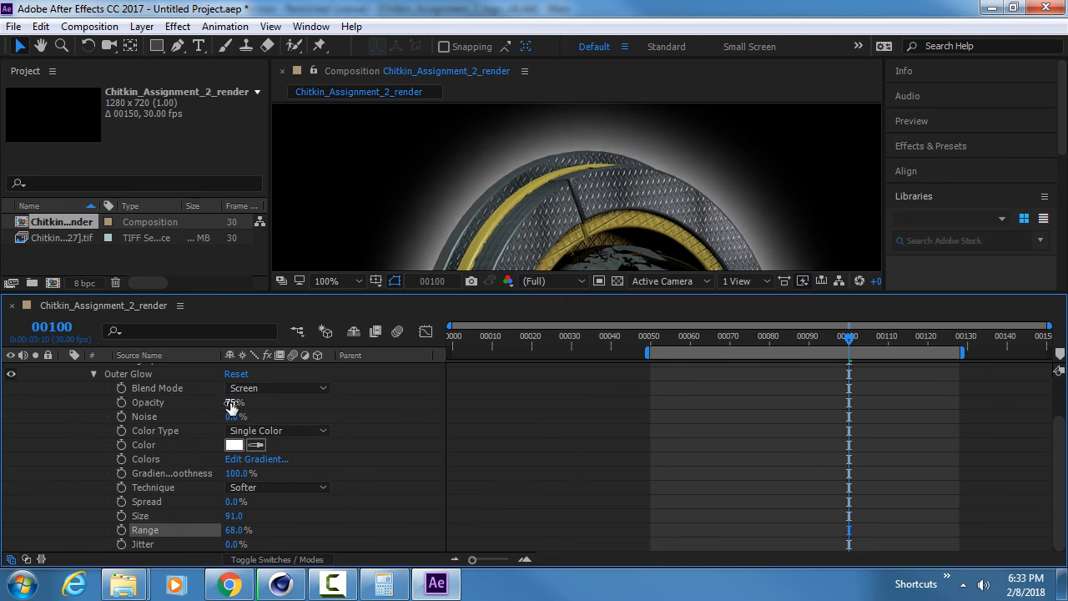
drag(230, 402, 189, 404)
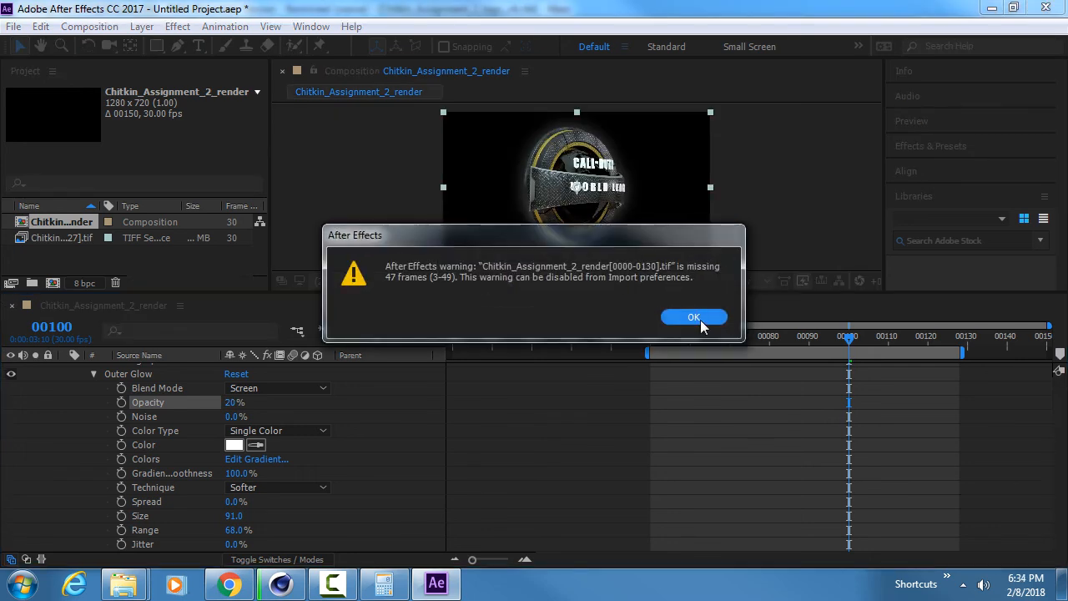
click(694, 317)
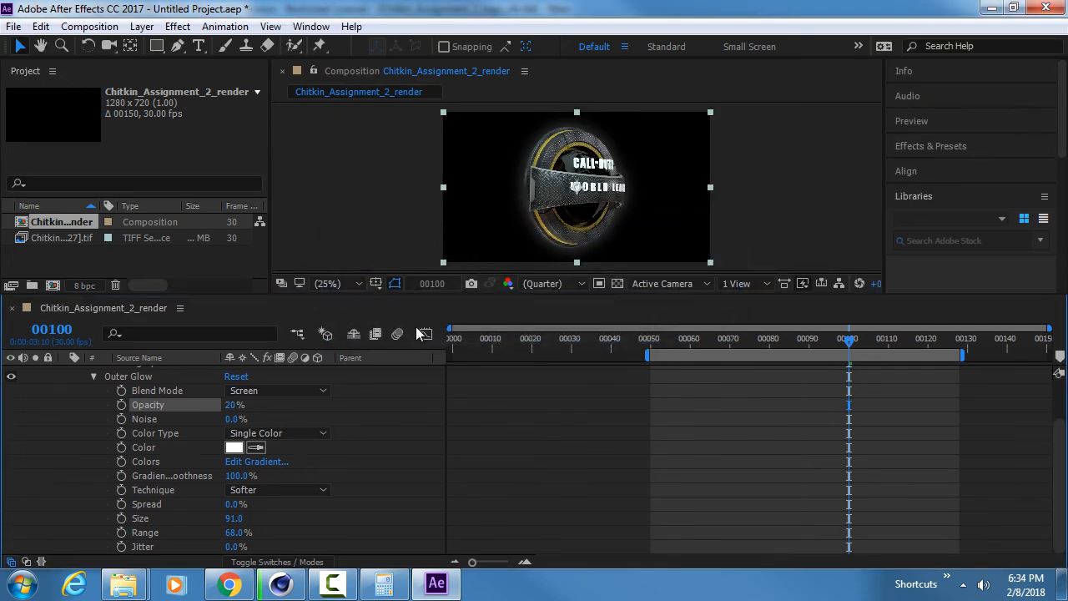
- Check the glow on earlier frames, stopping at frame 62, and collapse and deselect the TIFF sequence layer
drag(413, 294, 400, 454)
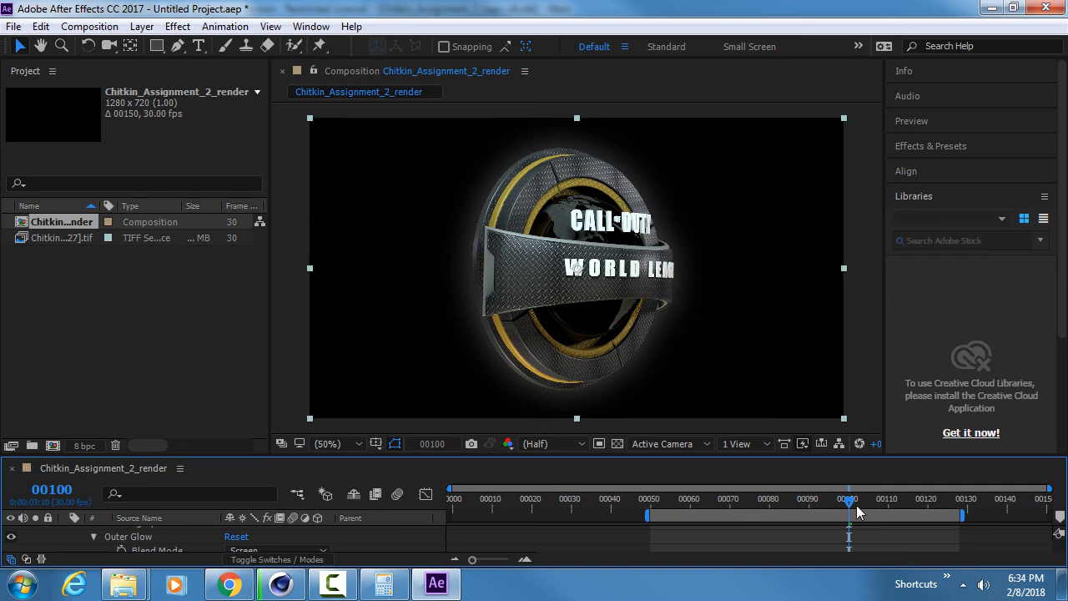
drag(838, 504, 719, 349)
scroll(88, 463, up, 3)
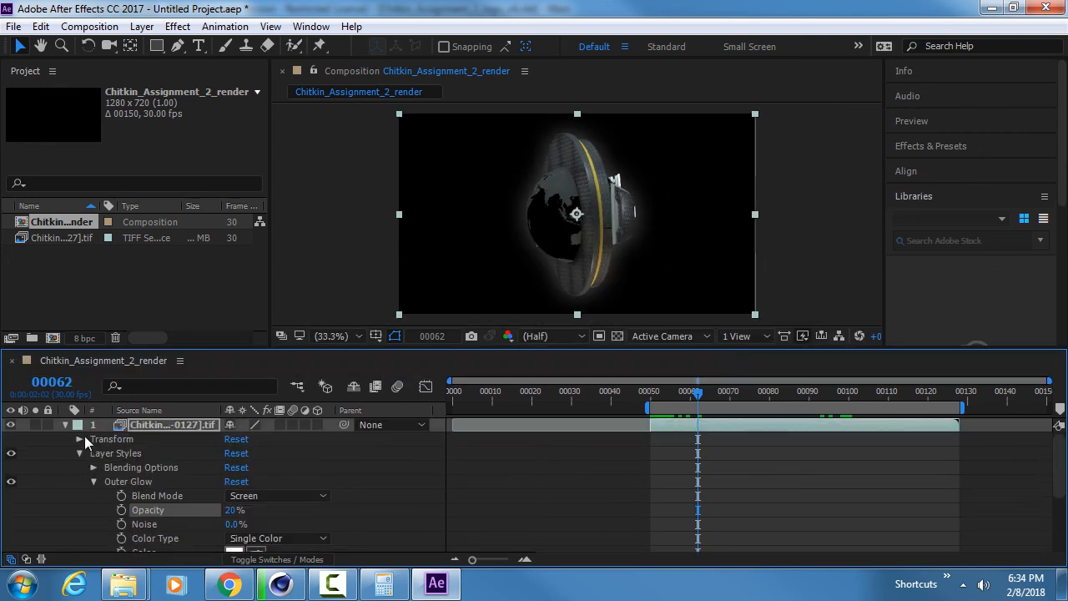
click(65, 424)
click(74, 451)
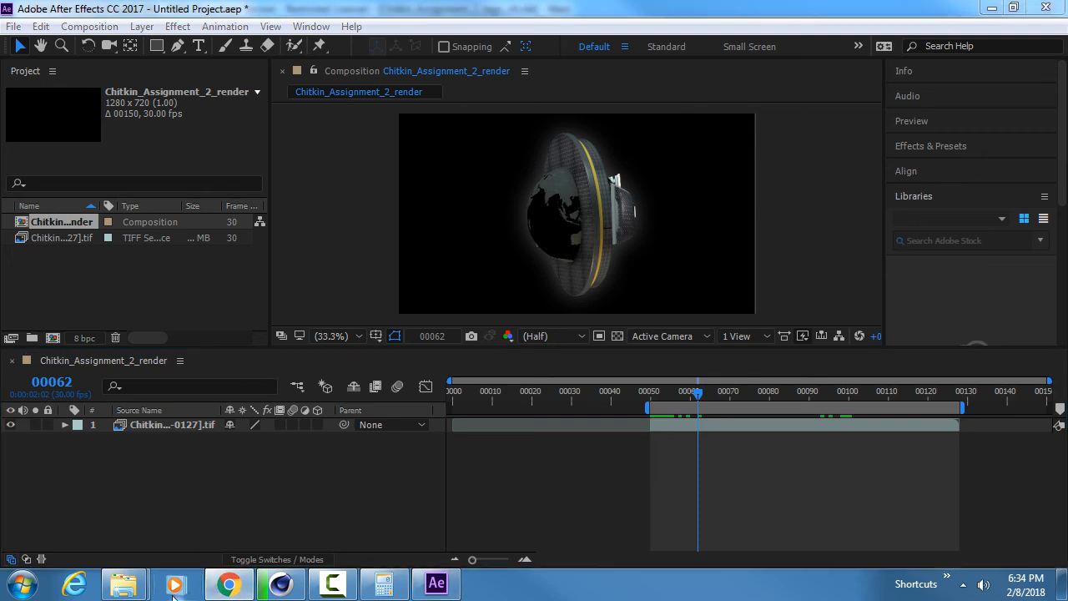
- Switch to Chrome and run a Google image search for "smoke background texture"
mouse_move(228, 588)
drag(1067, 171, 288, 125)
scroll(294, 294, up, 3)
click(373, 217)
triple_click(374, 217)
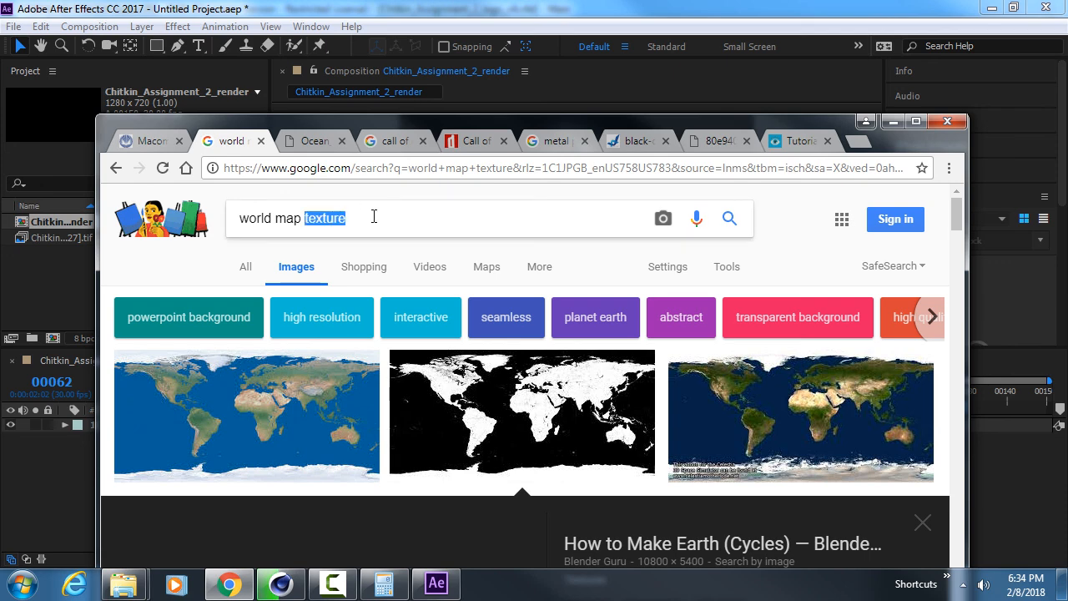
text(smoke background)
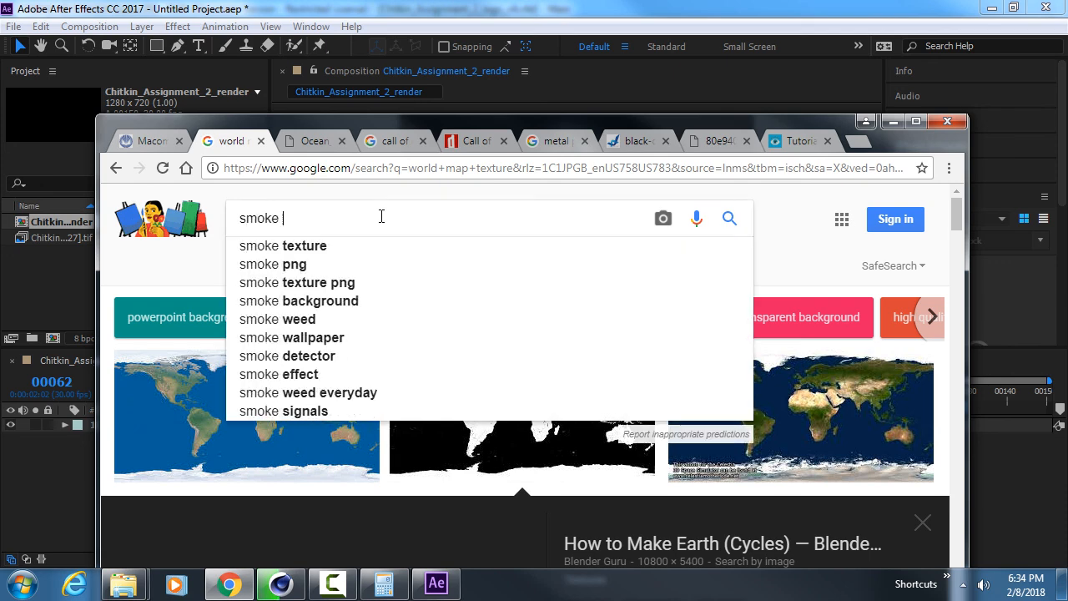
text( texture)
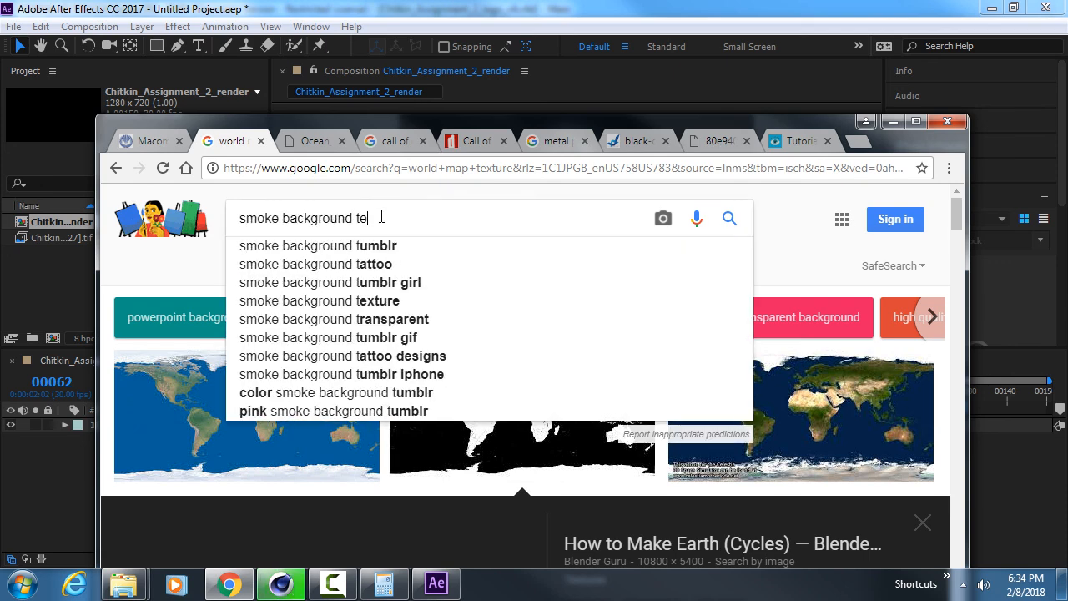
key(Return)
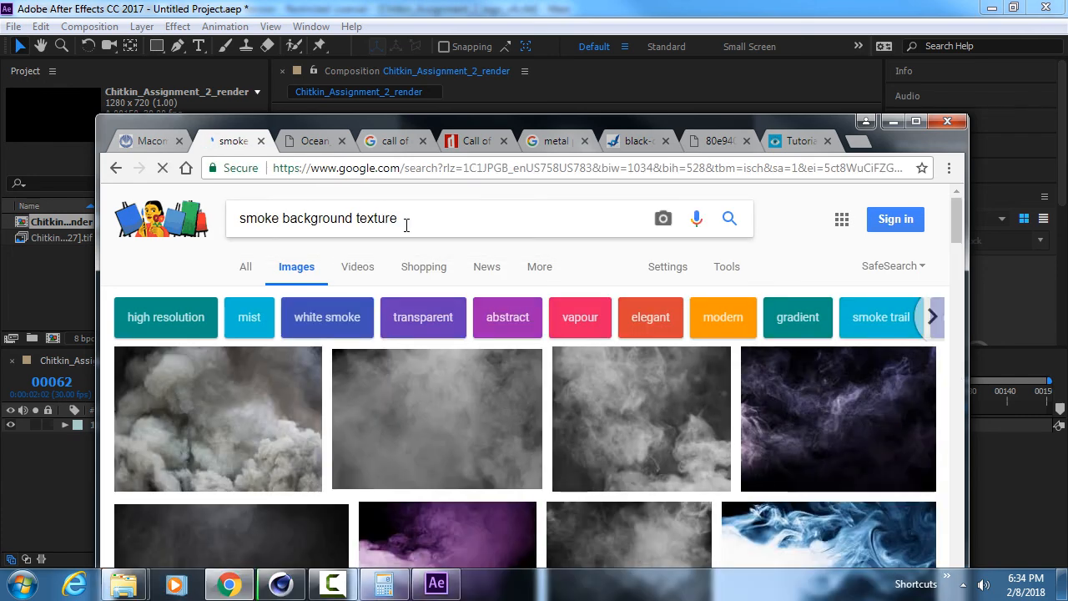
- Open the 1600 × 1000 bgfons.com smoke image at full size and save it as smoke_texture2714 in the tex folder
scroll(272, 308, down, 3)
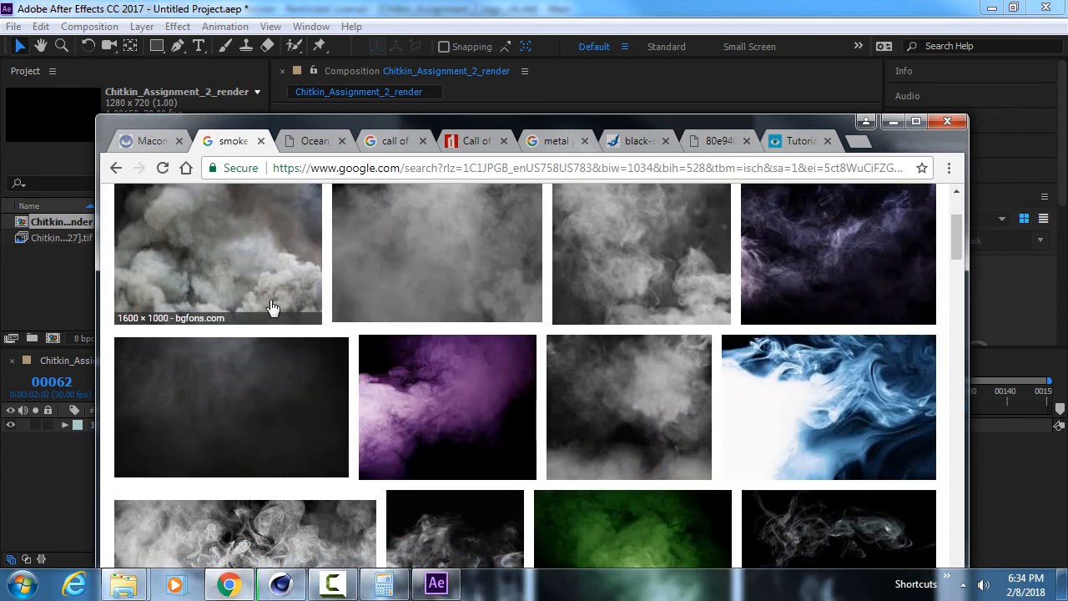
click(211, 261)
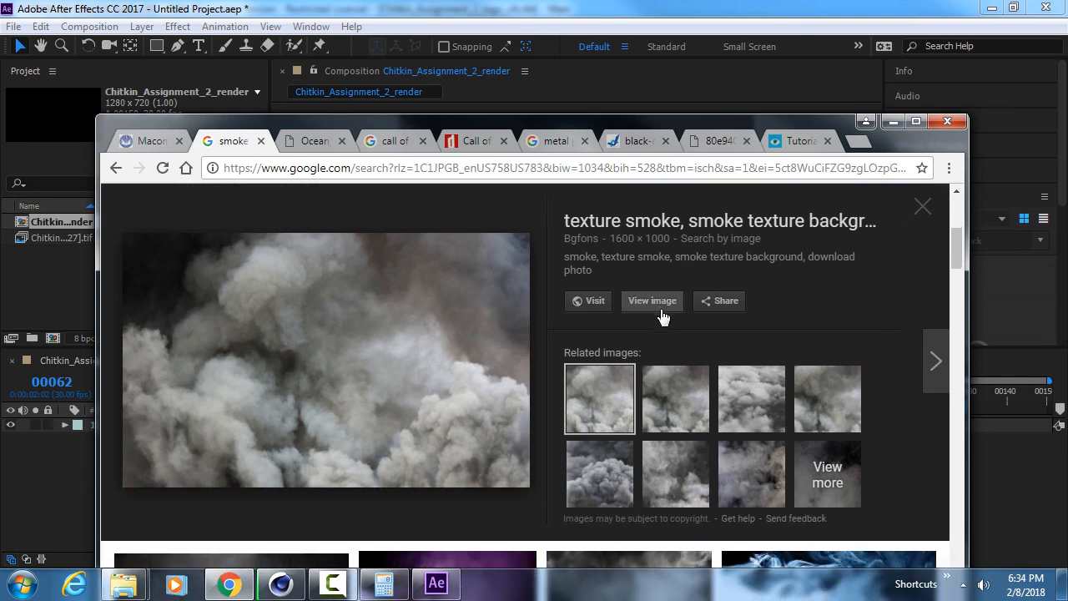
click(656, 305)
click(292, 147)
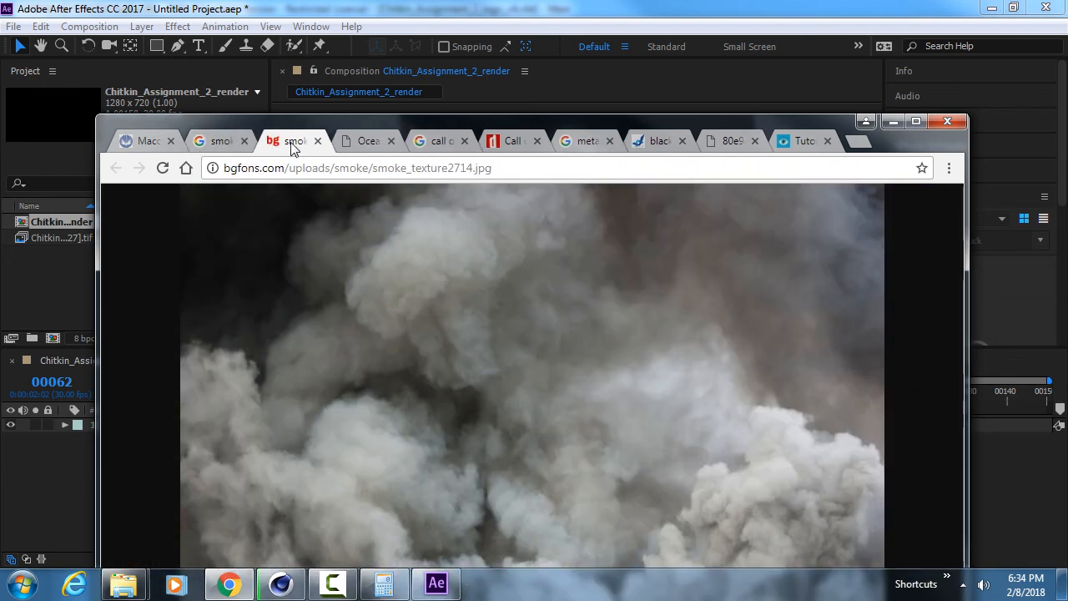
click(506, 346)
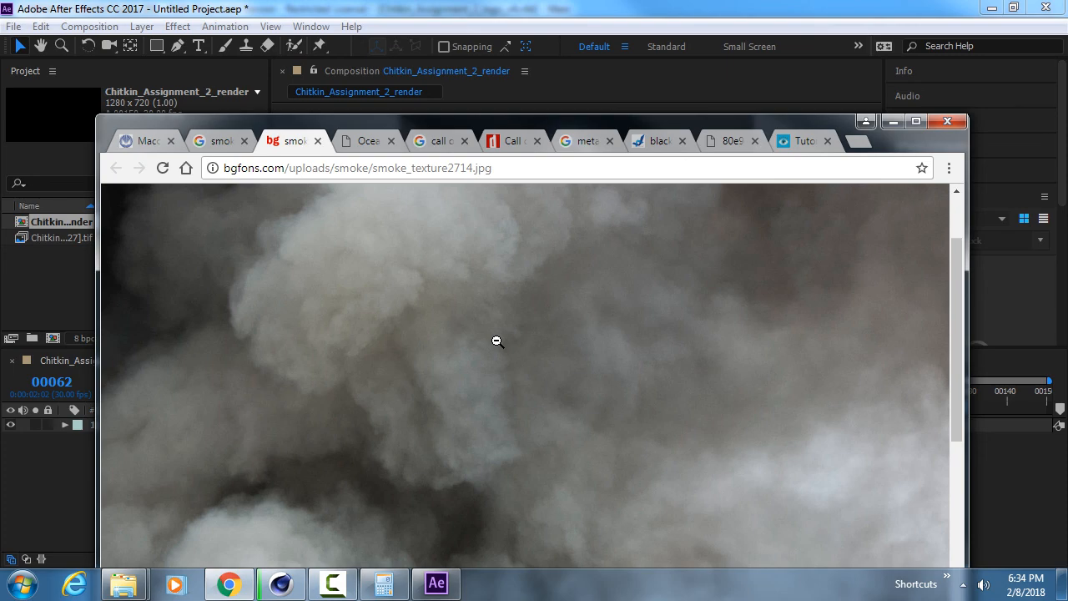
right_click(457, 318)
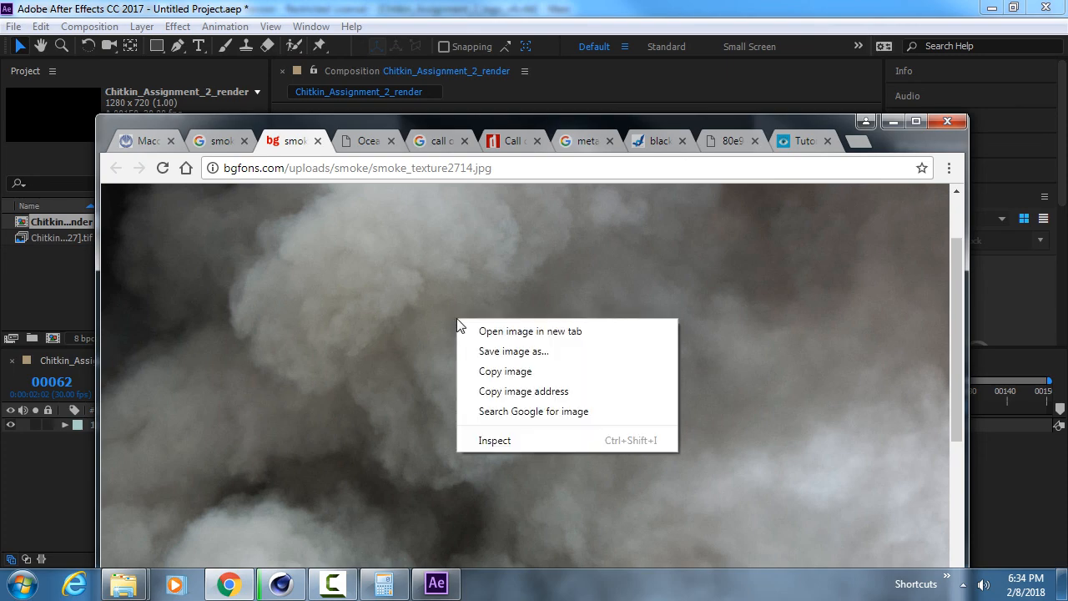
click(518, 353)
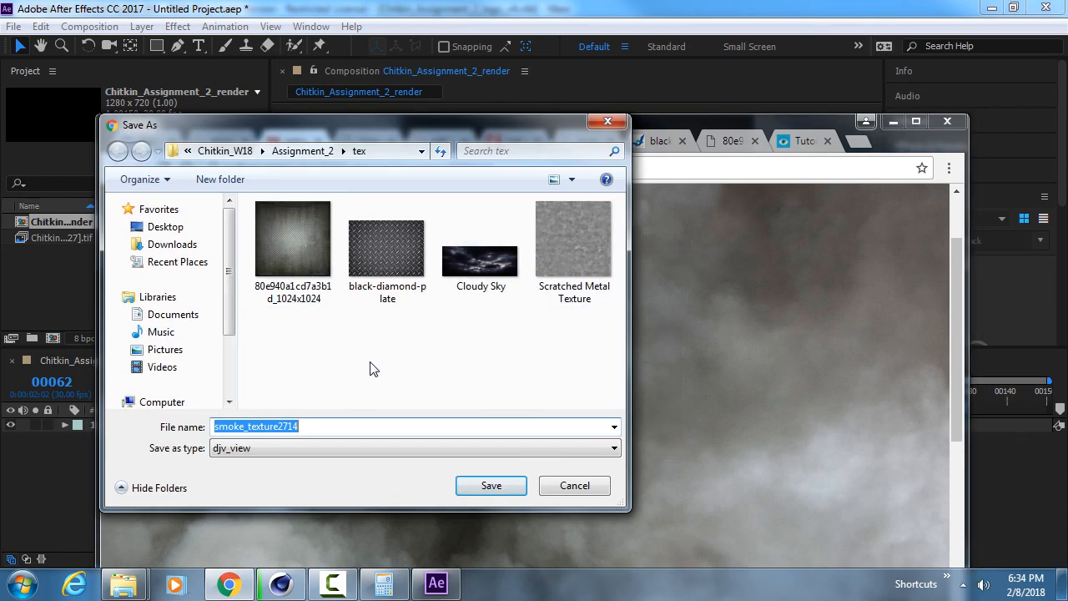
click(496, 486)
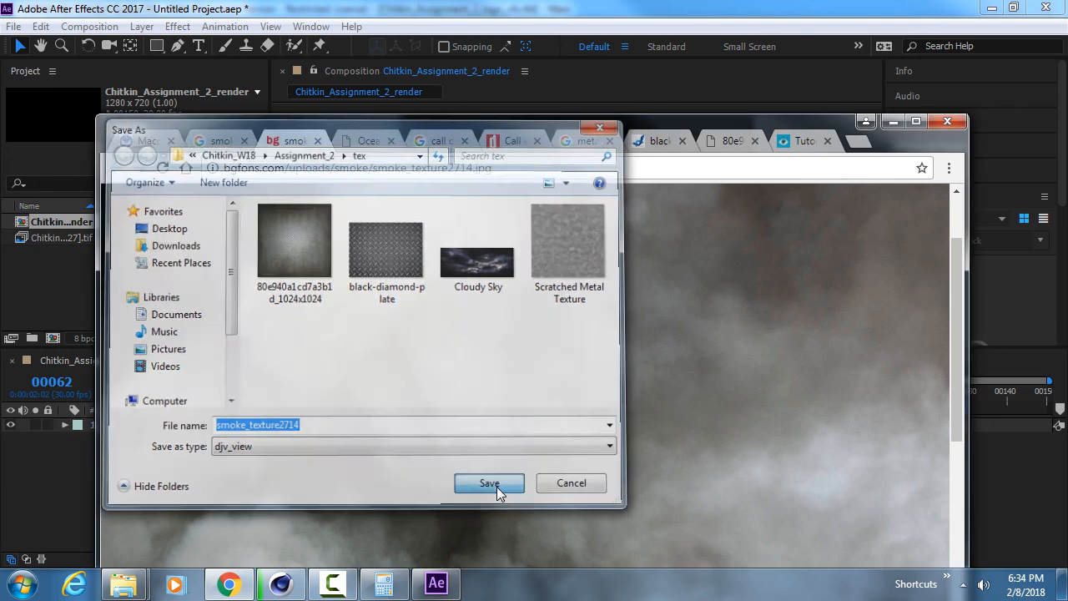
- Import smoke_texture2714.jpg from its folder into the After Effects project and add it to the composition beneath the TIFF sequence layer
drag(287, 136, 367, 53)
click(352, 523)
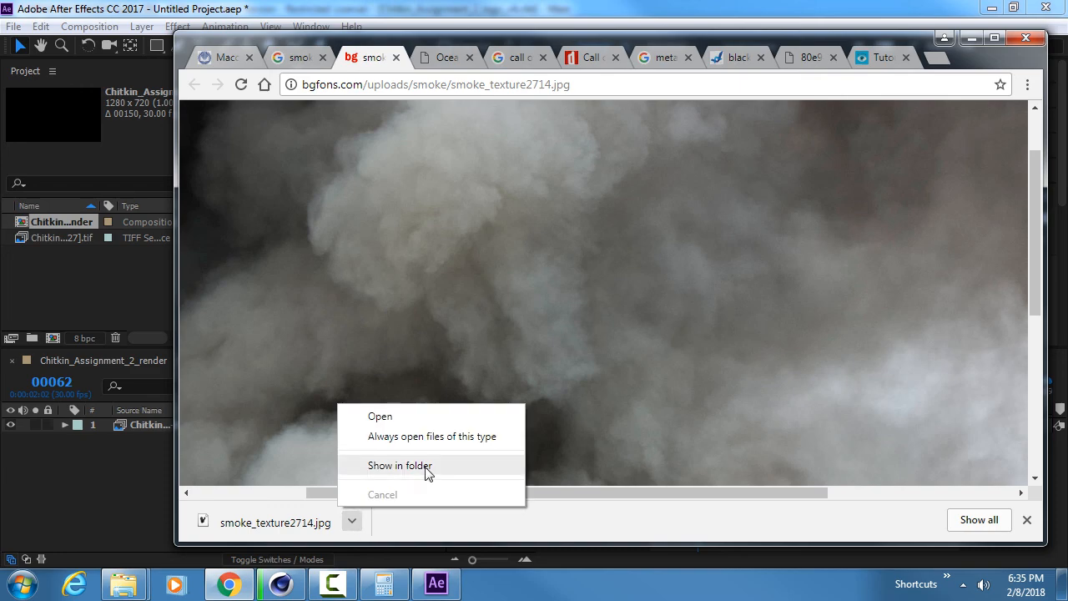
click(428, 468)
drag(602, 332, 76, 294)
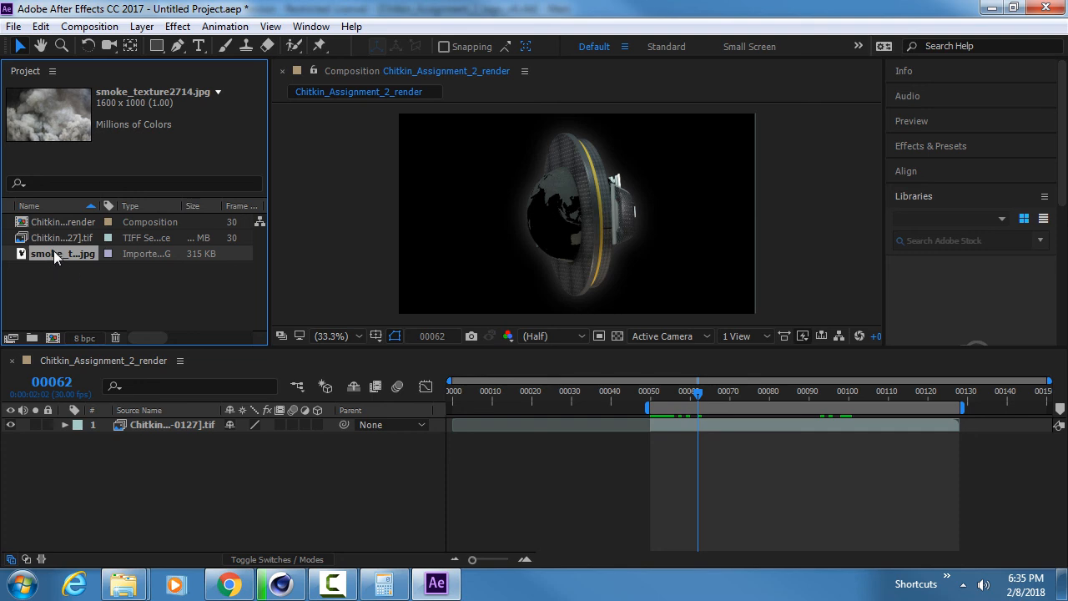
drag(47, 251, 112, 472)
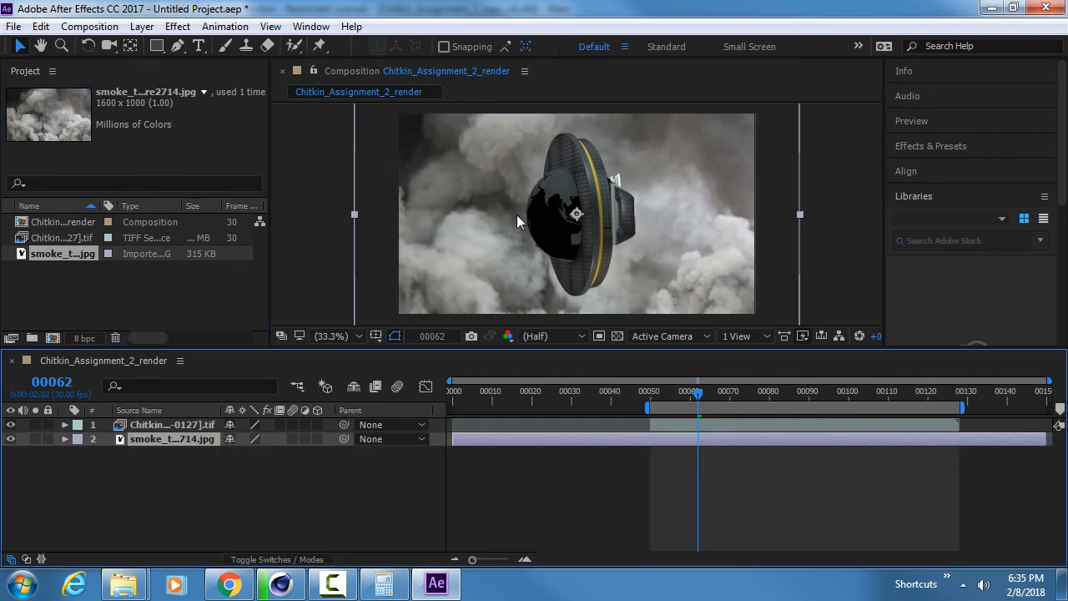
- Move the smoke texture layer above the TIFF sequence layer, and return it beneath the sequence
click(166, 424)
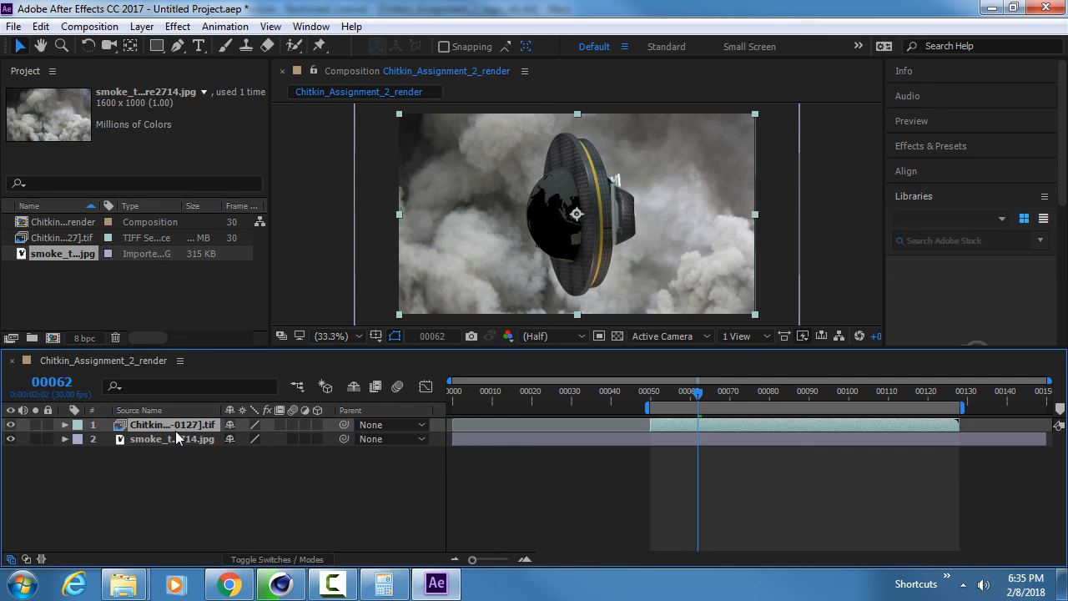
click(152, 438)
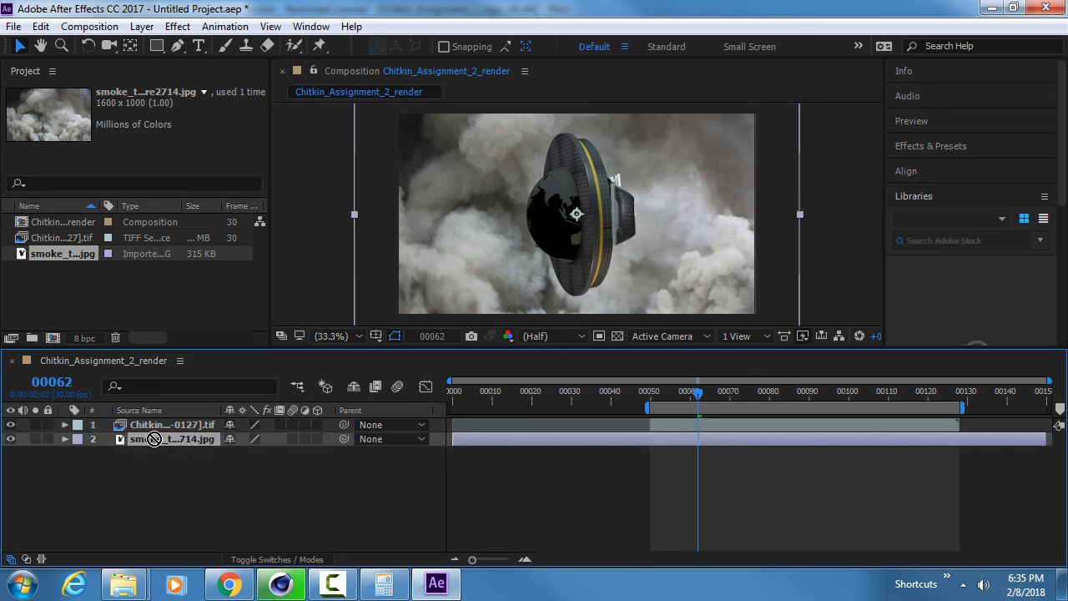
drag(152, 439, 157, 422)
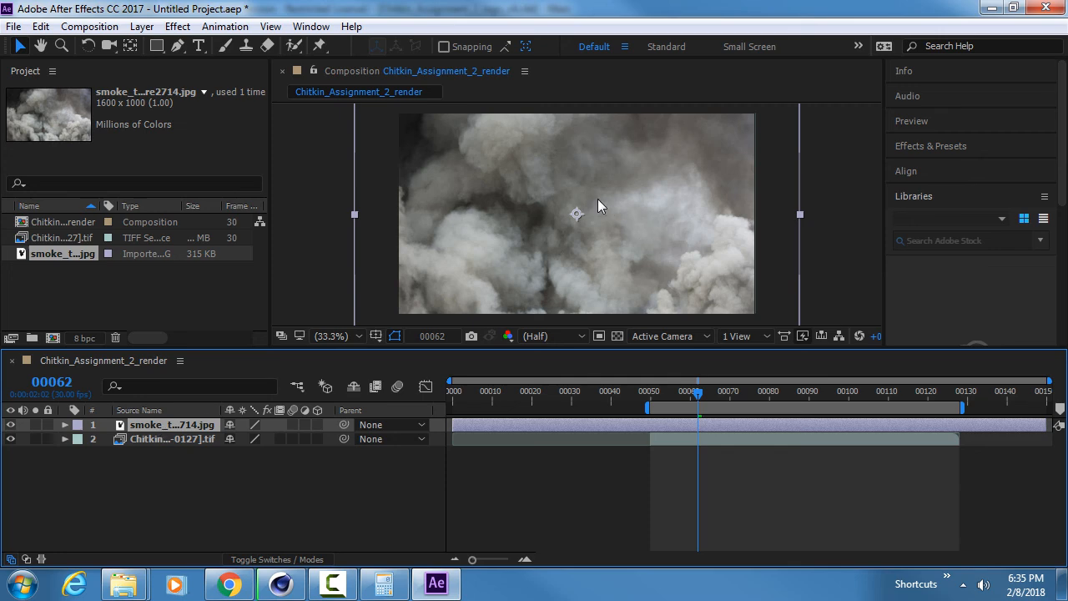
drag(177, 425, 176, 451)
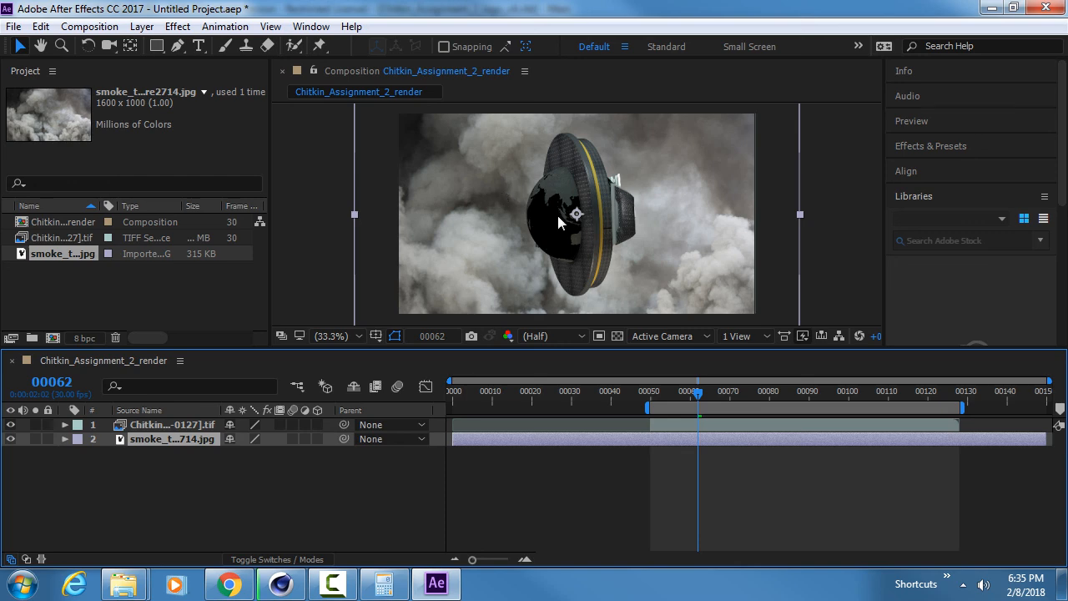
- Lower the smoke texture layer's opacity to 11% and look over its transform properties
key(t)
drag(237, 461, 144, 453)
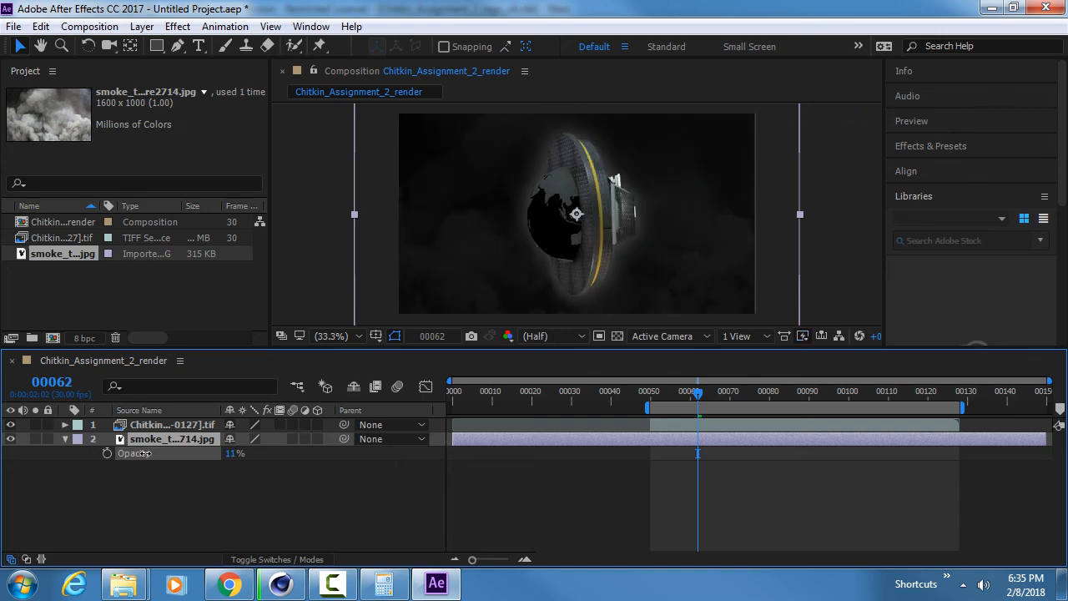
click(696, 317)
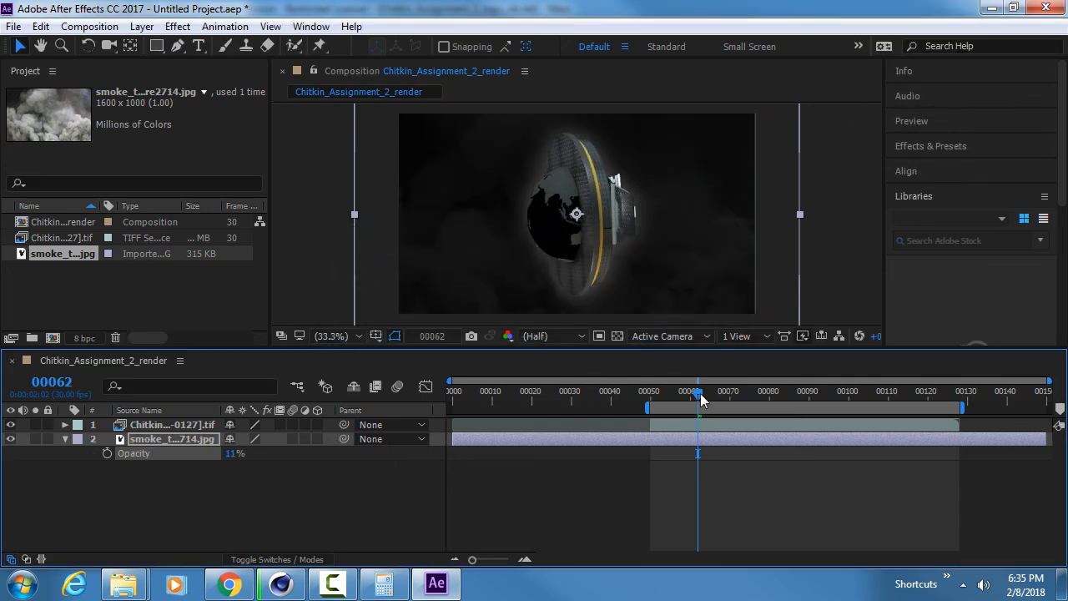
click(66, 439)
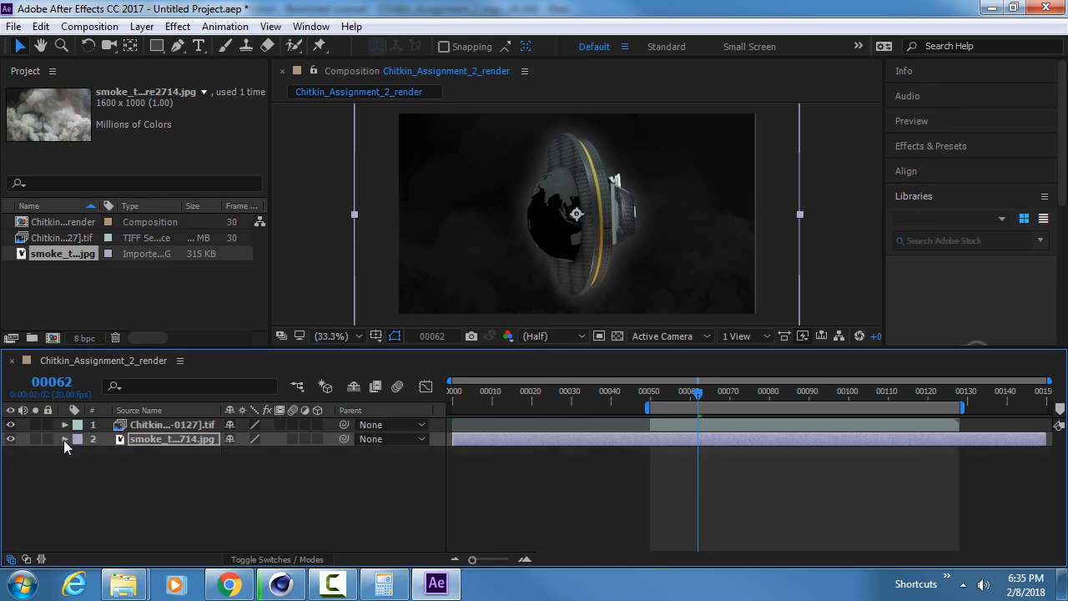
click(64, 439)
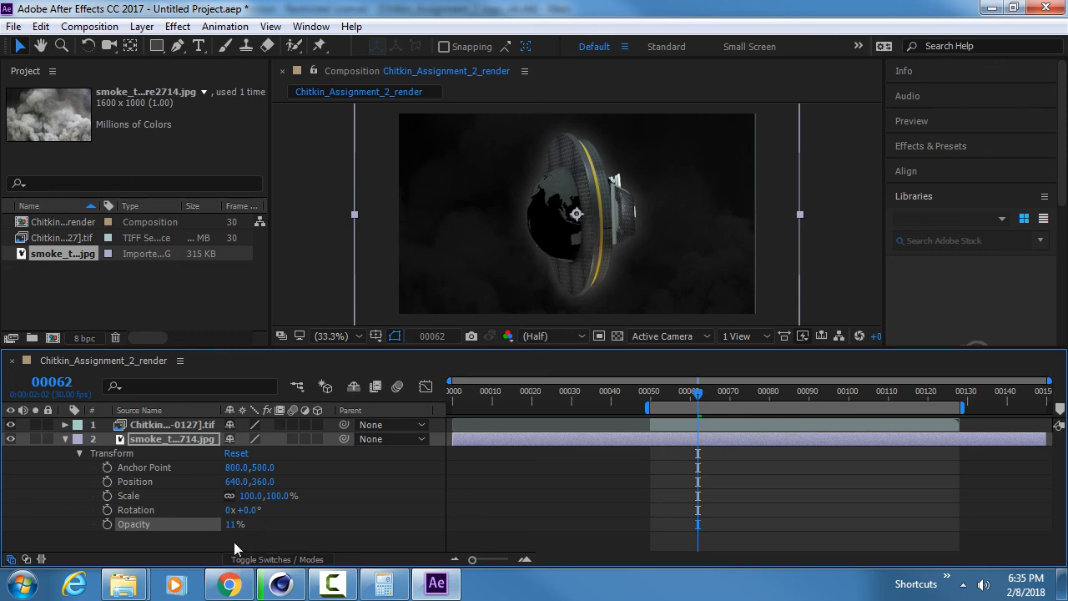
click(64, 439)
- Set the smoke texture layer's opacity to 20% while viewing frame 111, and check the look at frame 60
drag(698, 393, 891, 392)
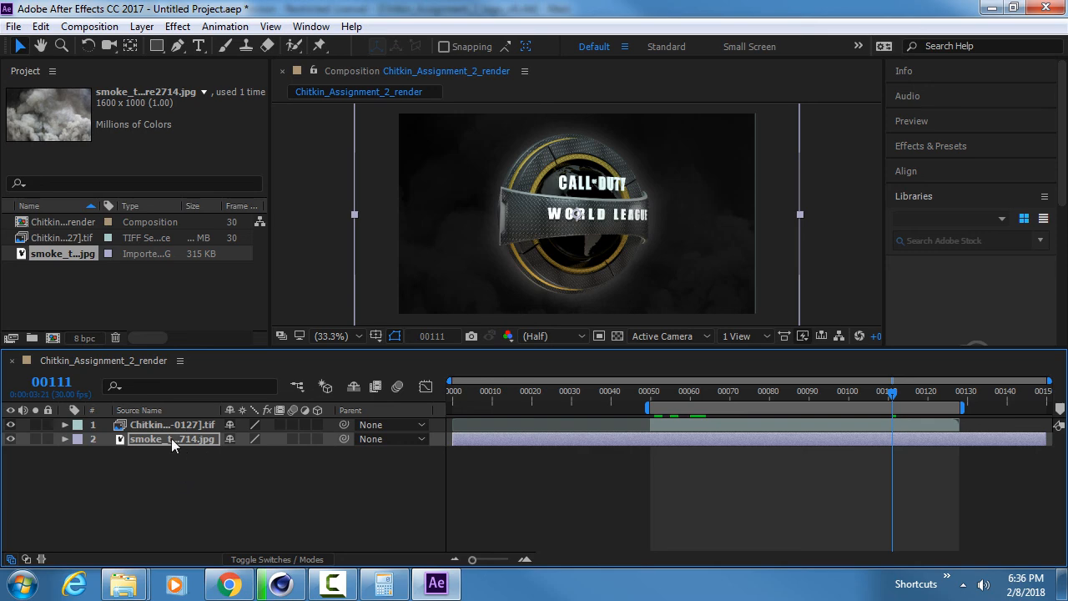
key(t)
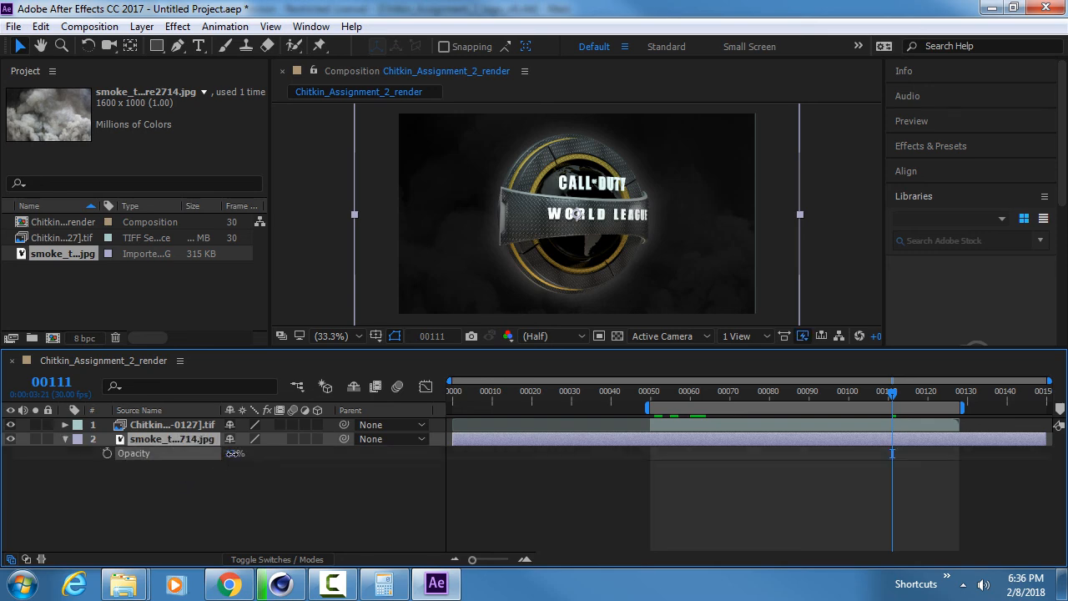
drag(234, 453, 250, 455)
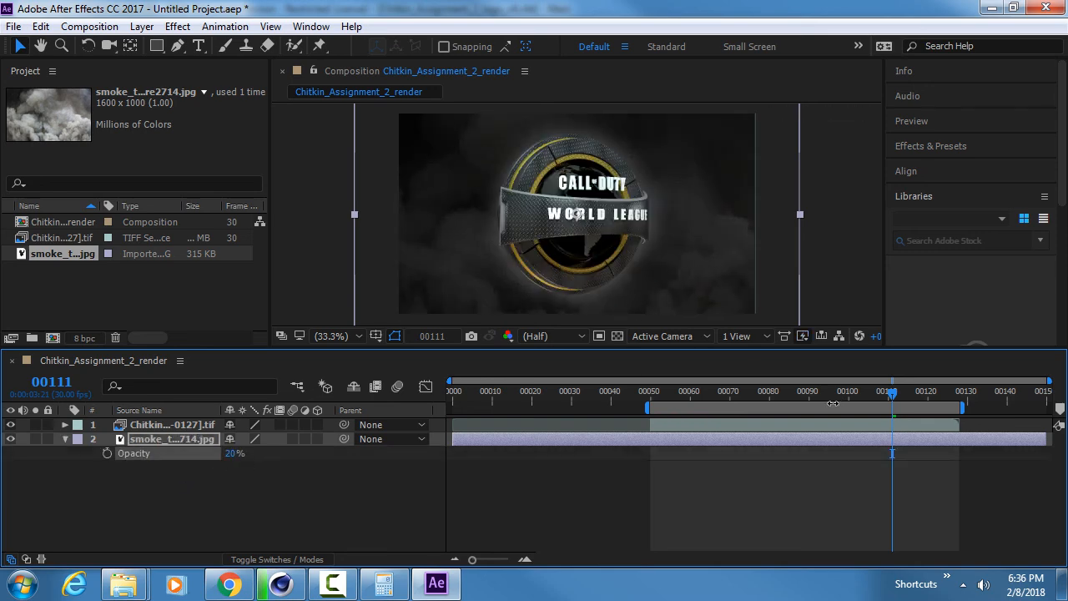
drag(892, 392, 691, 398)
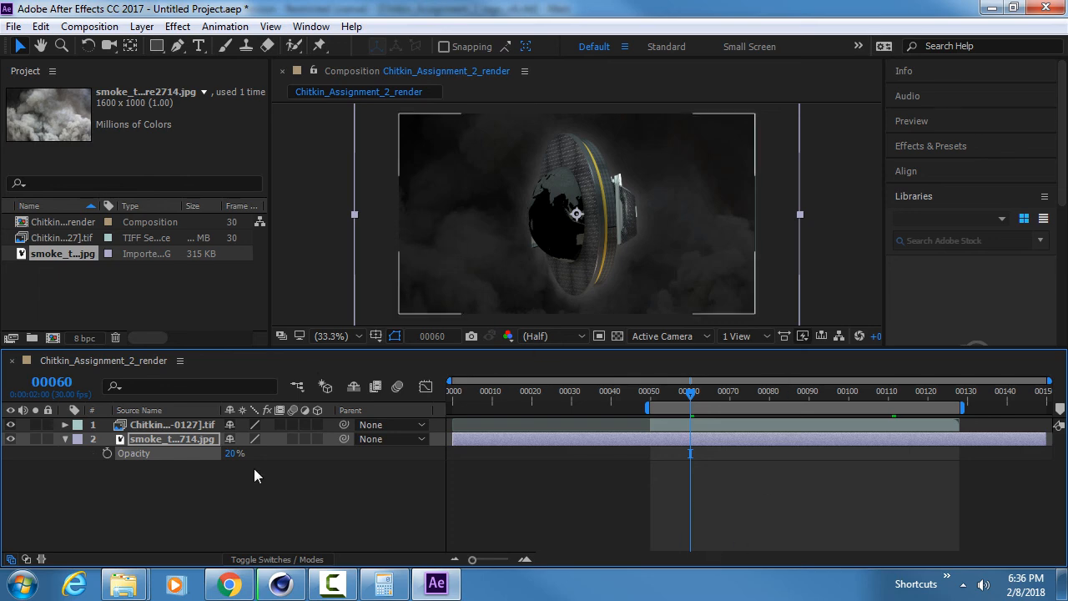
click(169, 504)
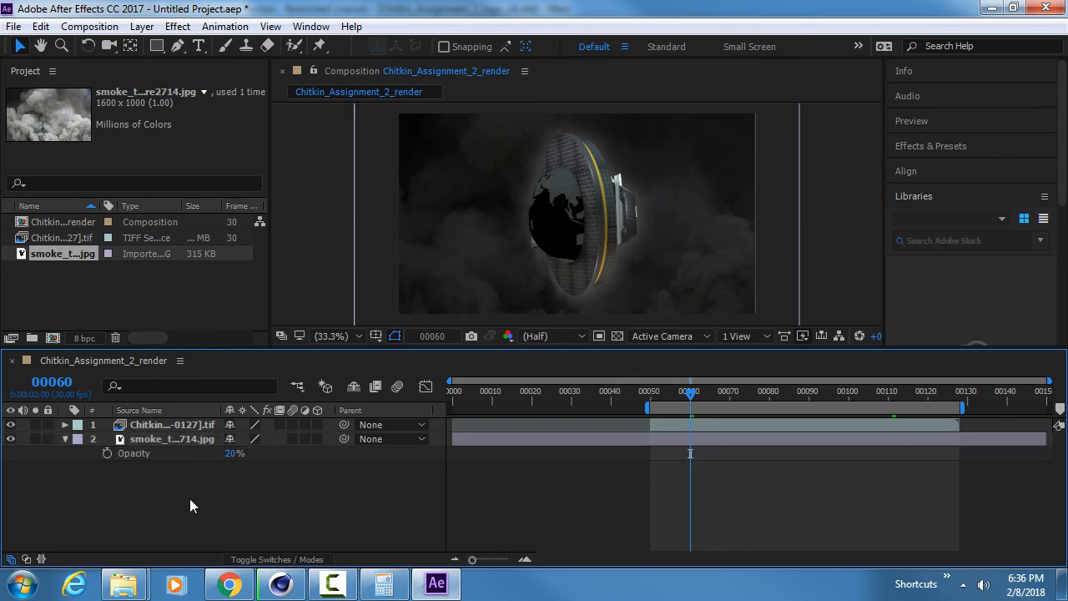
- Create a 1280 × 720 px solid layer in near-white colour E8E8E8
click(144, 27)
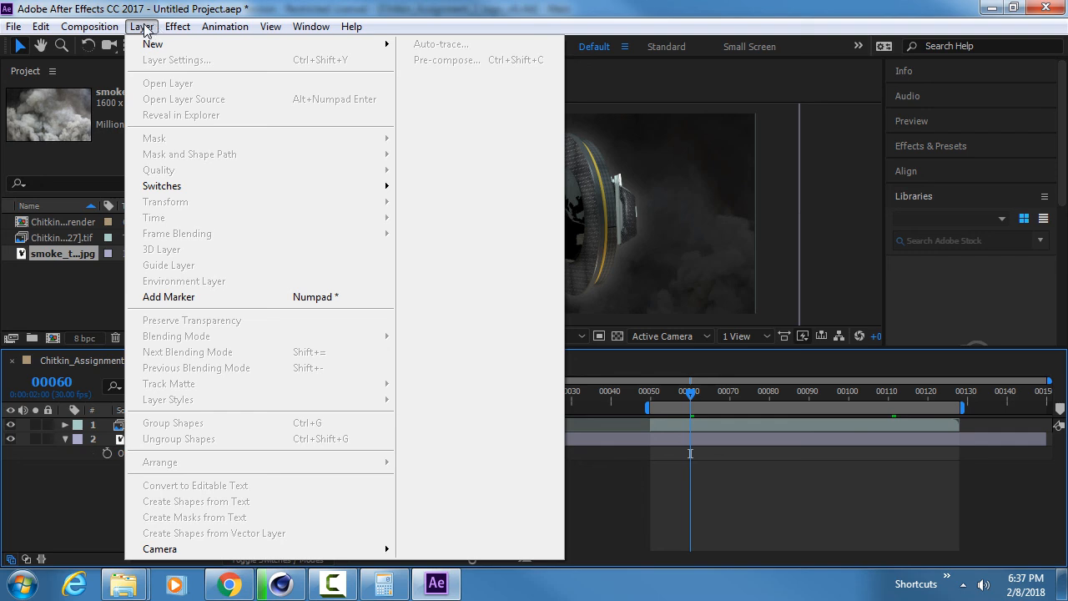
mouse_move(150, 44)
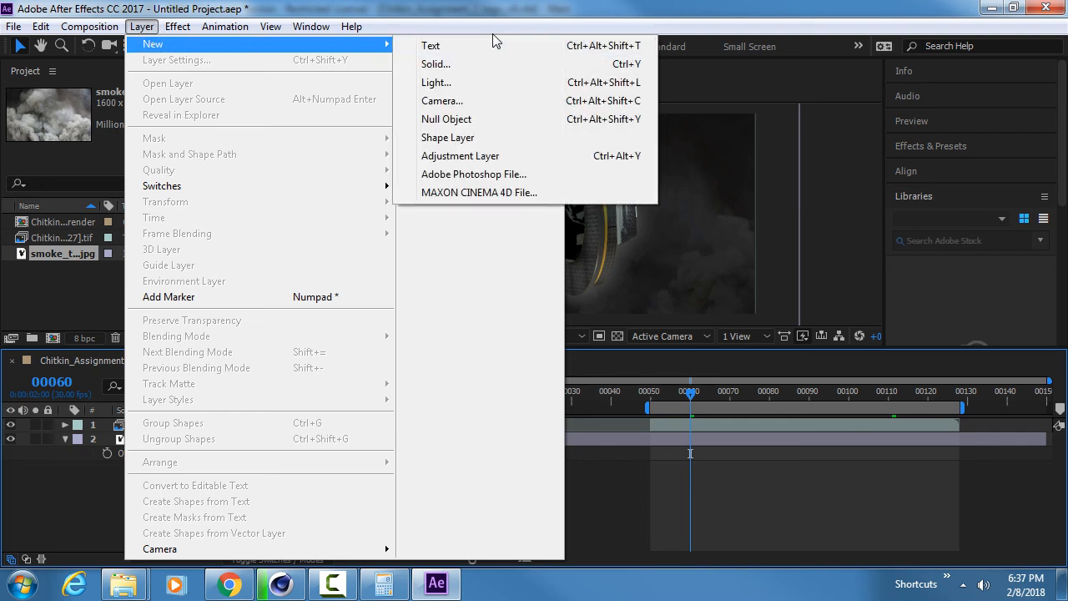
click(451, 65)
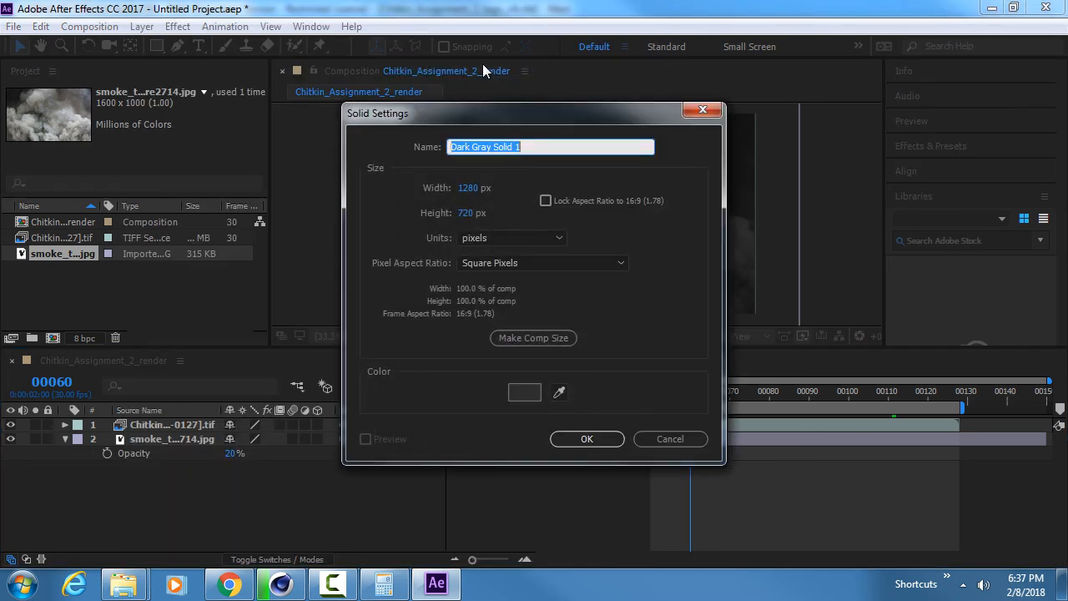
drag(524, 111, 538, 61)
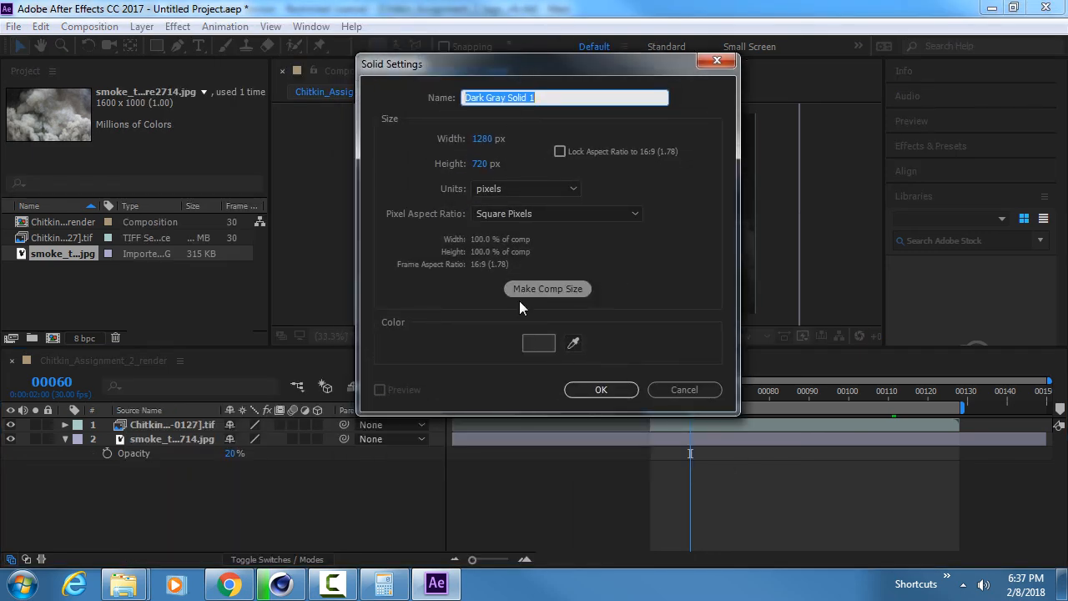
click(538, 342)
drag(371, 244, 325, 205)
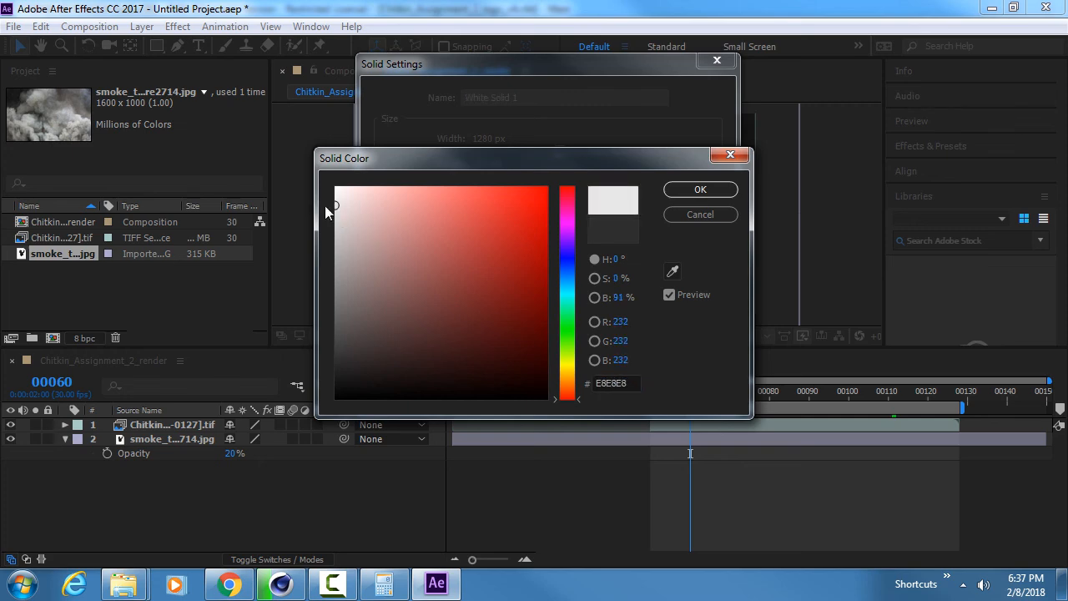
click(683, 191)
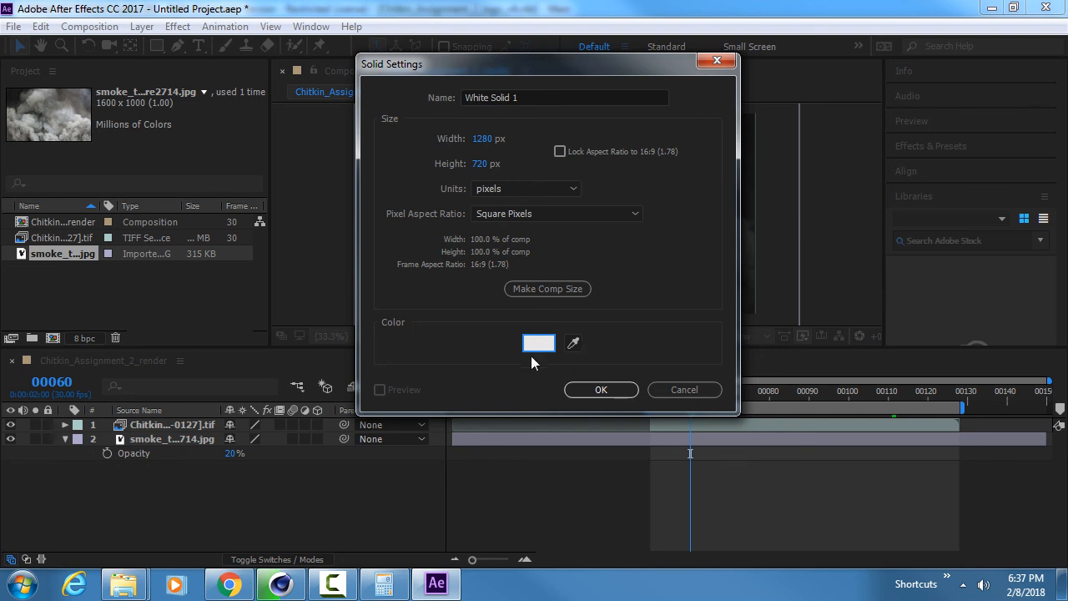
click(603, 389)
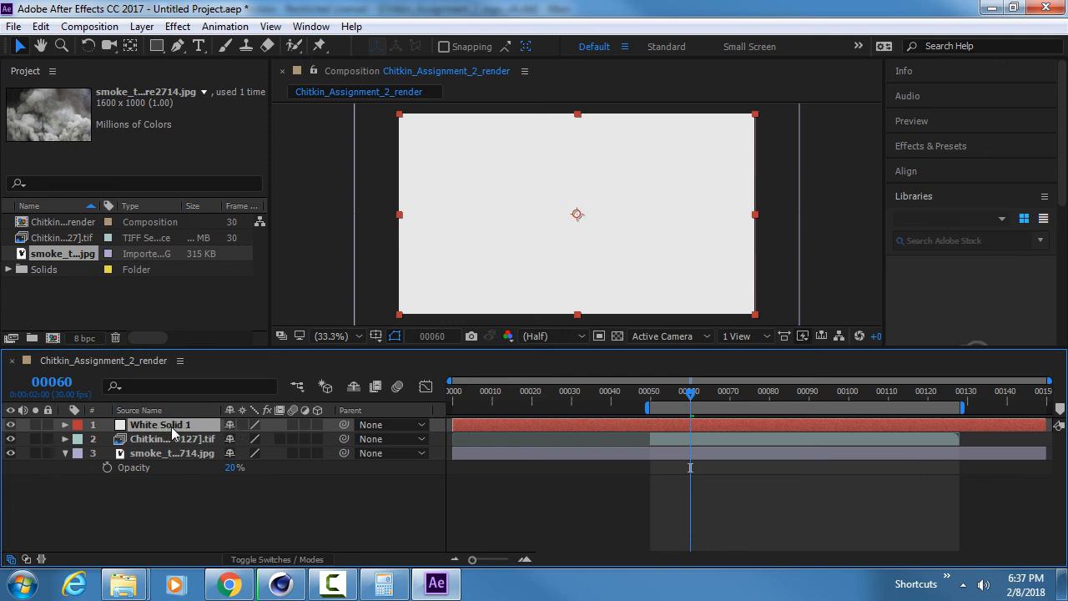
- Rename the new white solid layer as Flash
key(Return)
text(Flash)
key(Return)
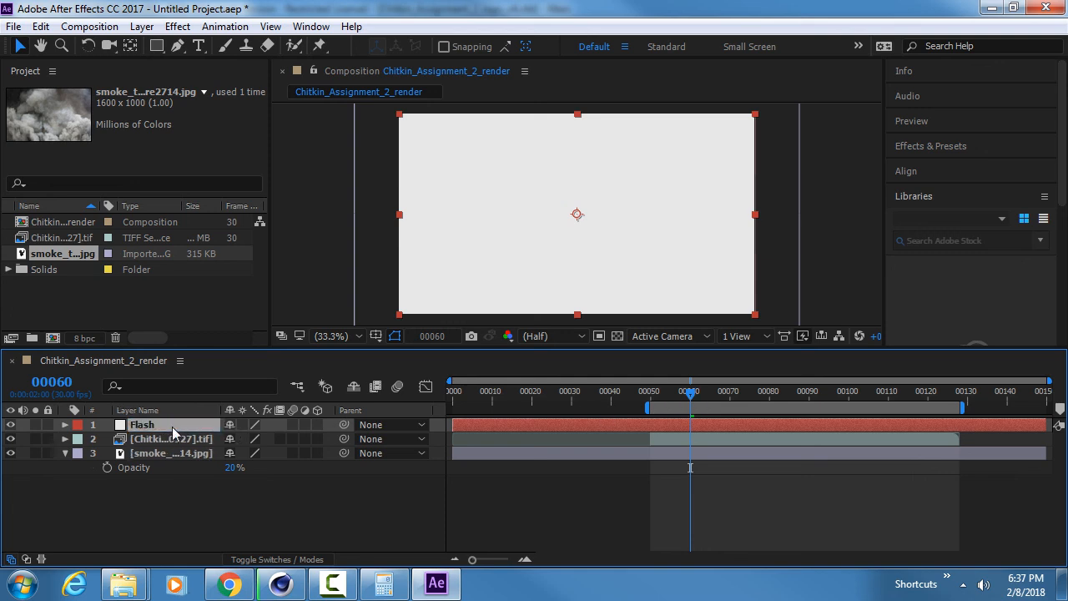
- Add an opacity keyframe of 100% to the Flash layer at frame 50
mouse_move(692, 394)
mouse_down()
mouse_move(784, 389)
mouse_move(649, 392)
mouse_move(817, 378)
mouse_move(917, 384)
mouse_move(675, 389)
mouse_move(943, 389)
mouse_move(663, 391)
mouse_move(933, 391)
mouse_move(680, 399)
mouse_up()
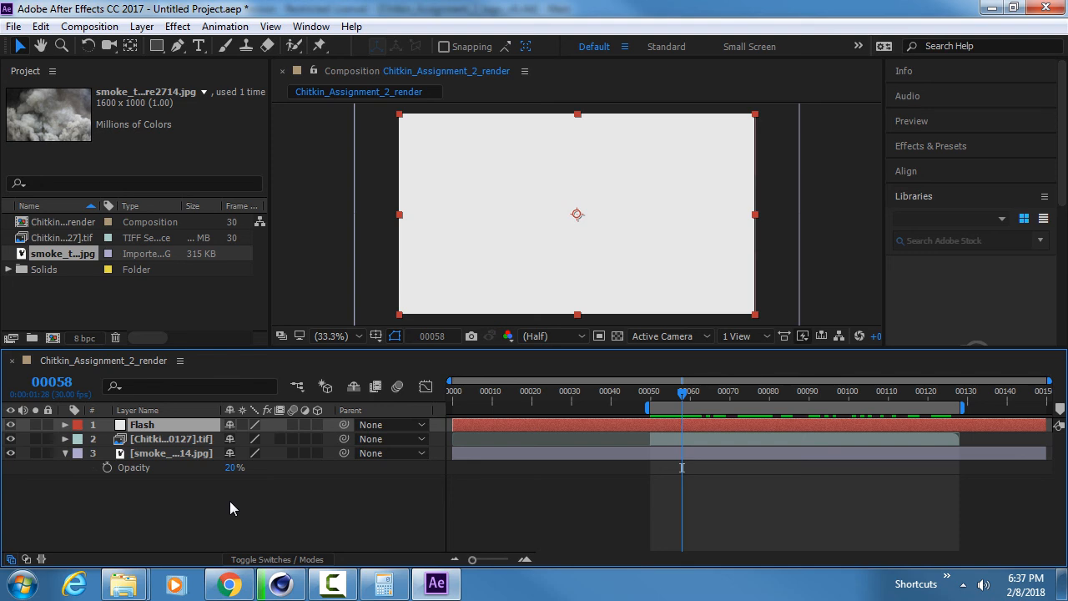
key(t)
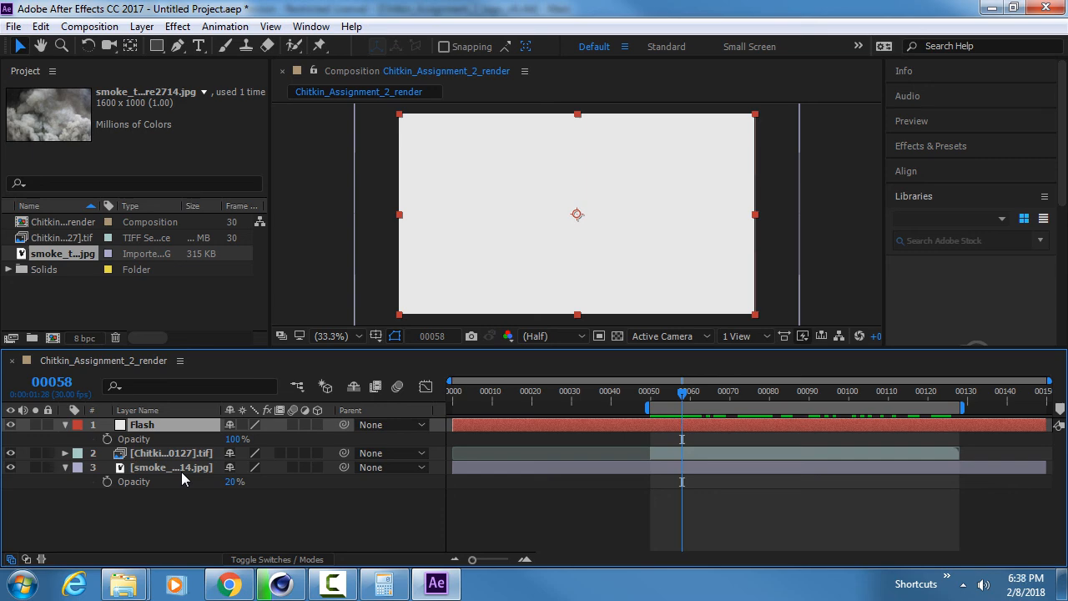
drag(684, 395, 693, 396)
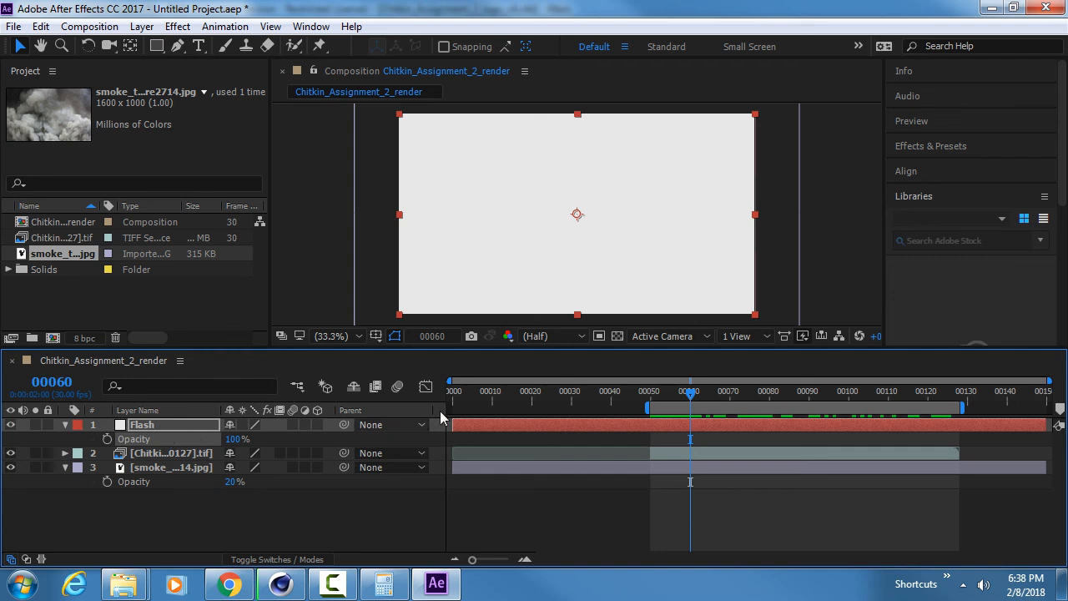
drag(691, 392, 651, 397)
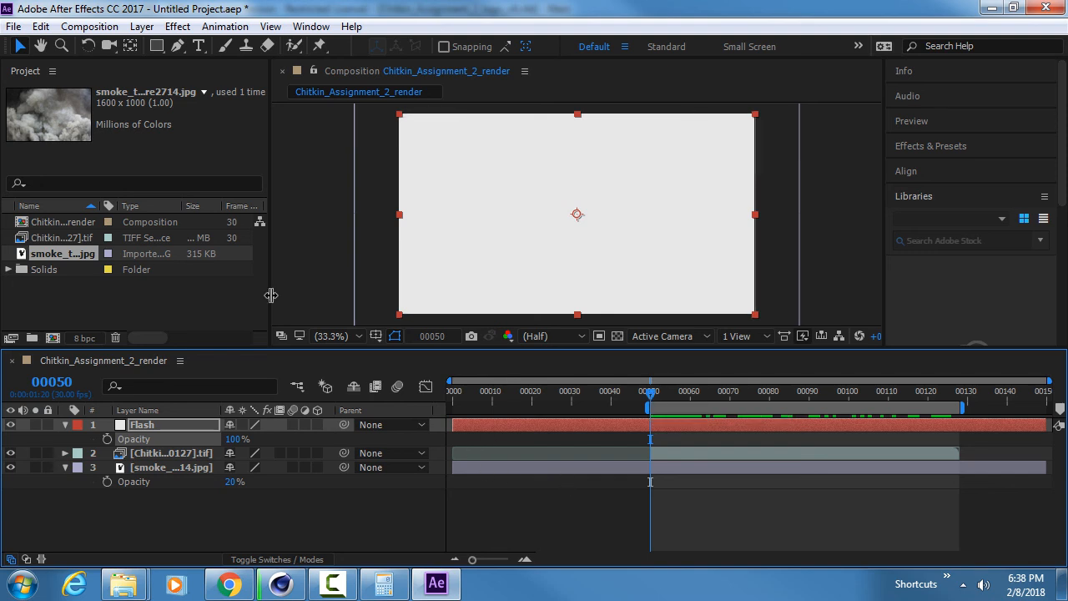
click(106, 440)
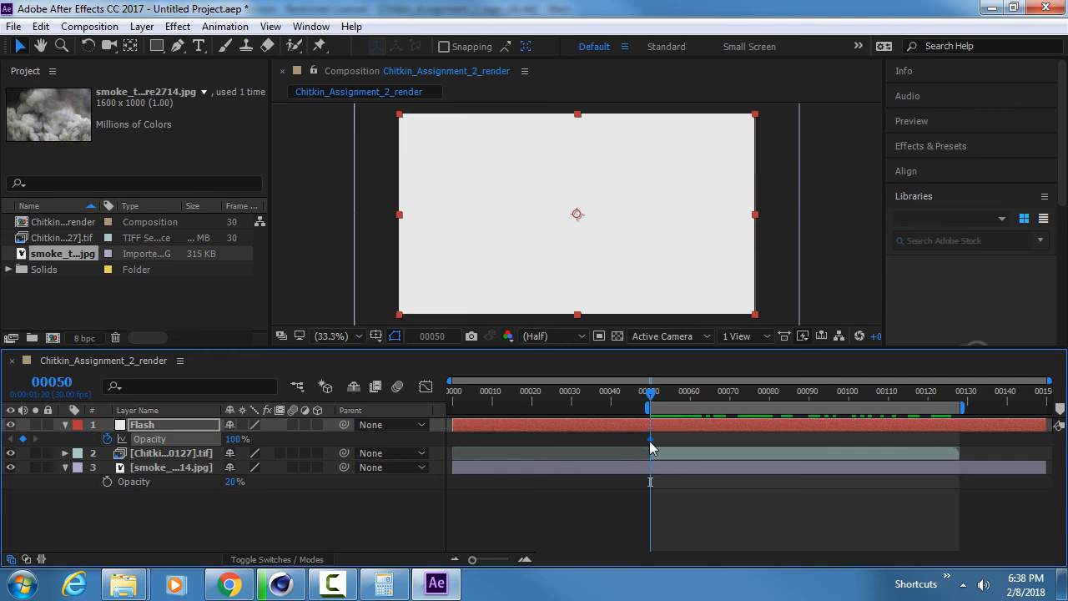
mouse_move(651, 442)
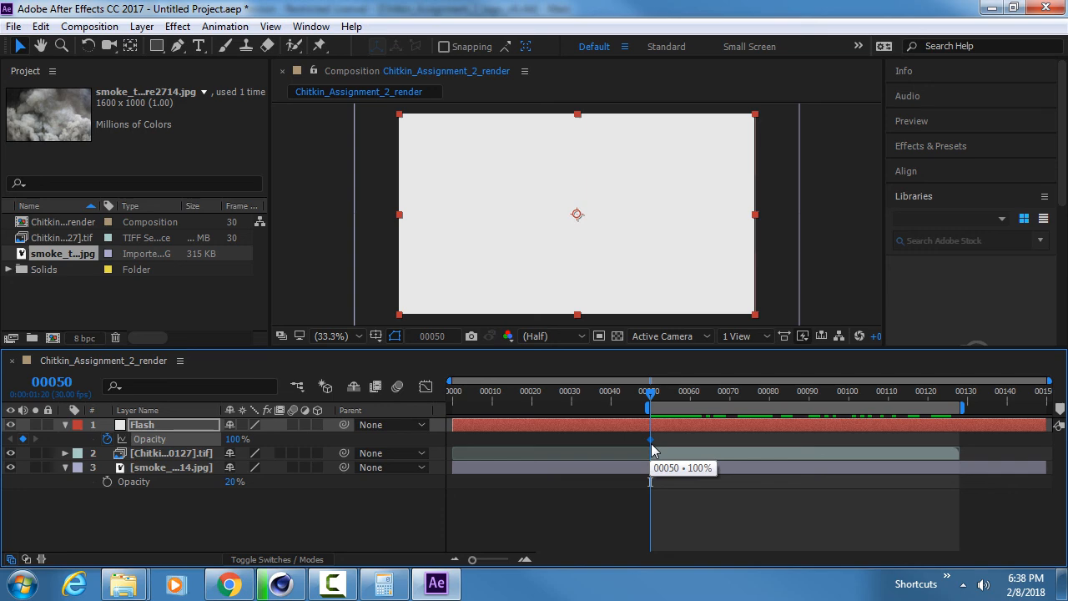
- Switch to Cinema 4D to look at the logo scene's timeline, and return to After Effects
click(285, 584)
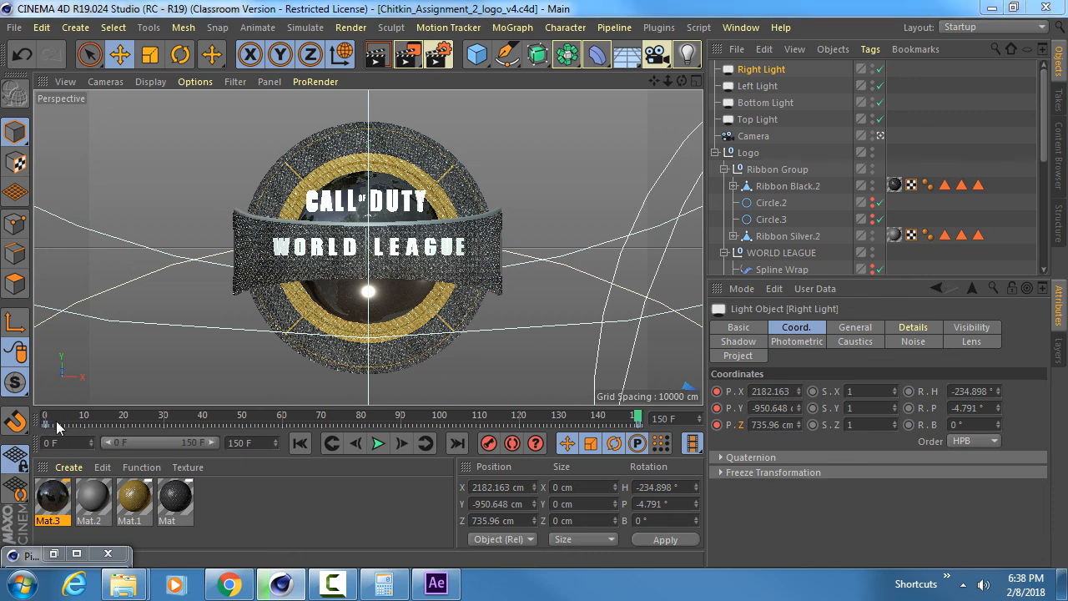
key(alt+Tab)
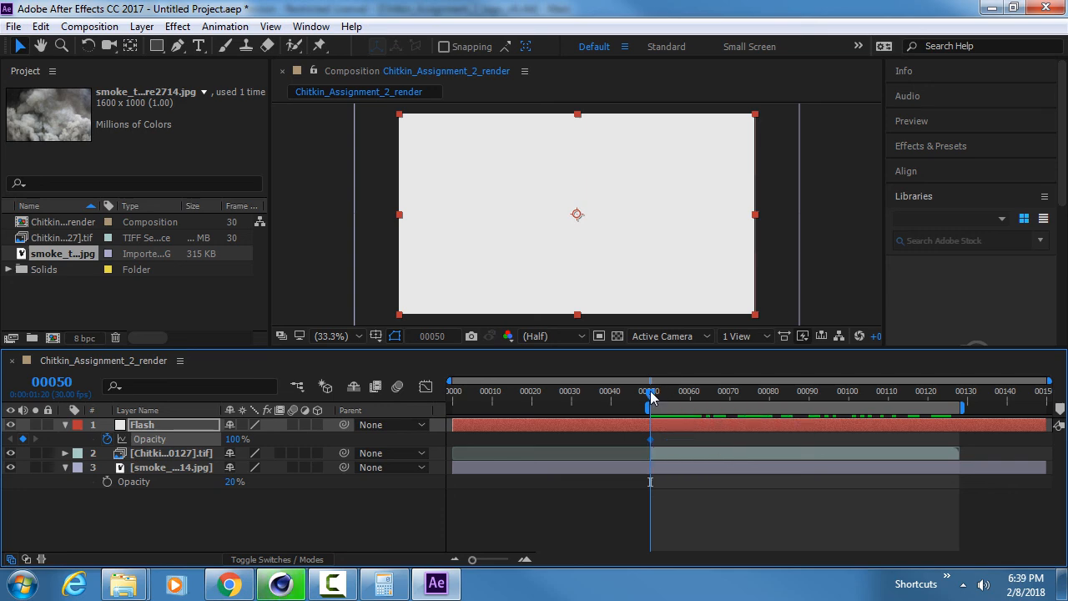
- Keyframe the Flash layer's opacity at 0% at frame 60 so the flash fades out
drag(655, 392, 691, 395)
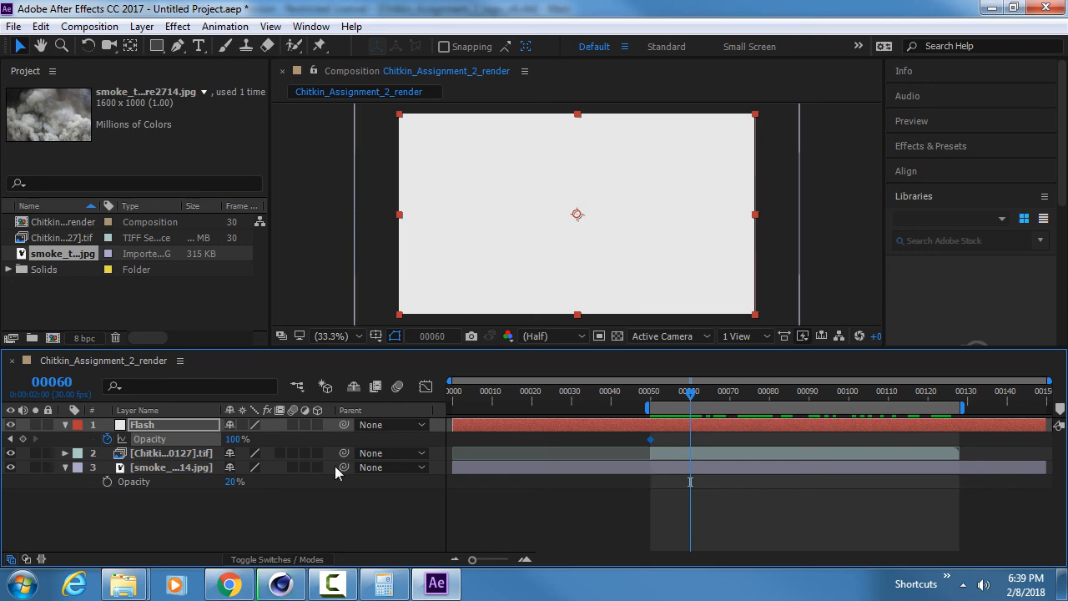
drag(244, 437, 167, 440)
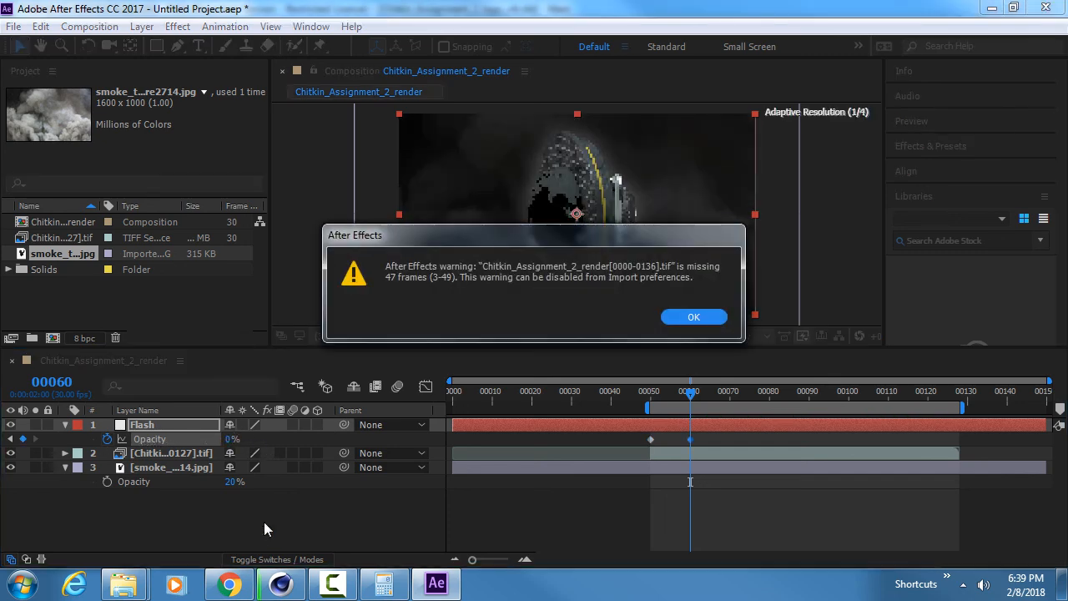
click(690, 317)
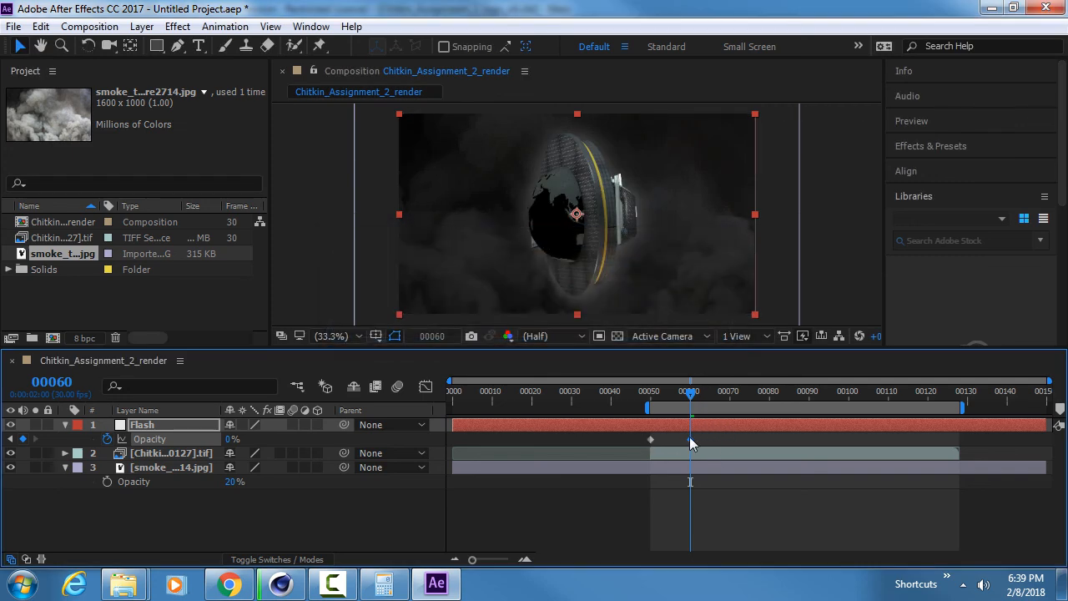
mouse_move(690, 443)
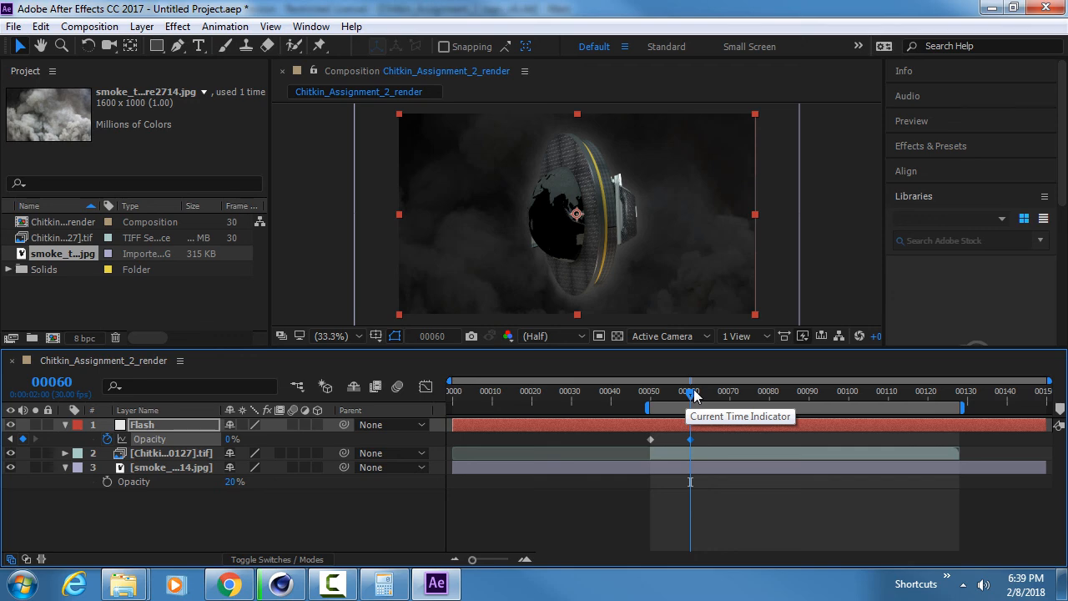
- Preview the flash and logo animation from frame 49, and scrub through the closing frames up to frame 127
drag(690, 394, 647, 394)
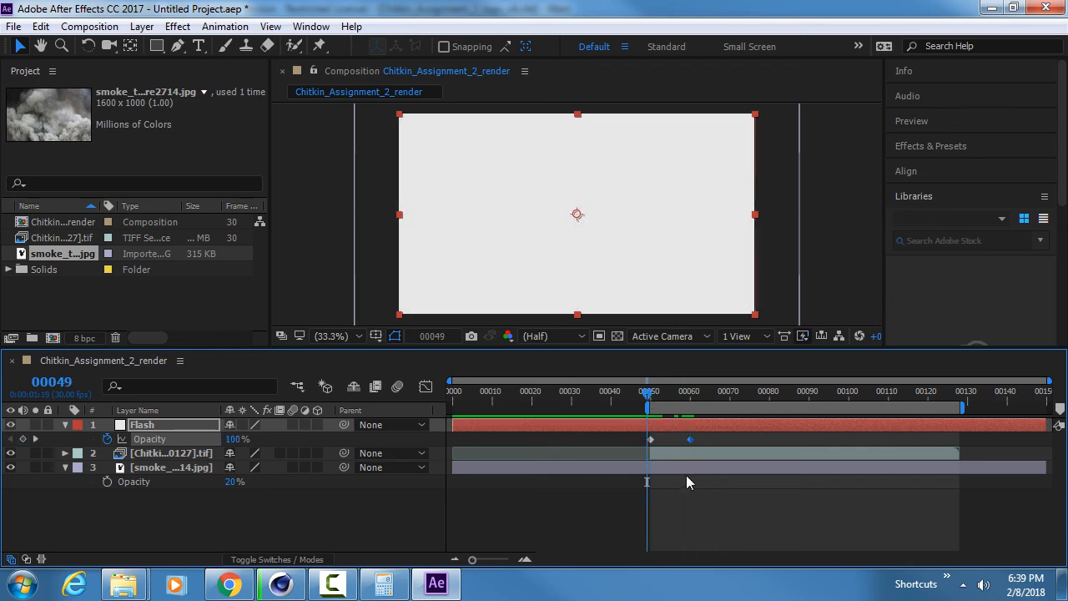
key(space)
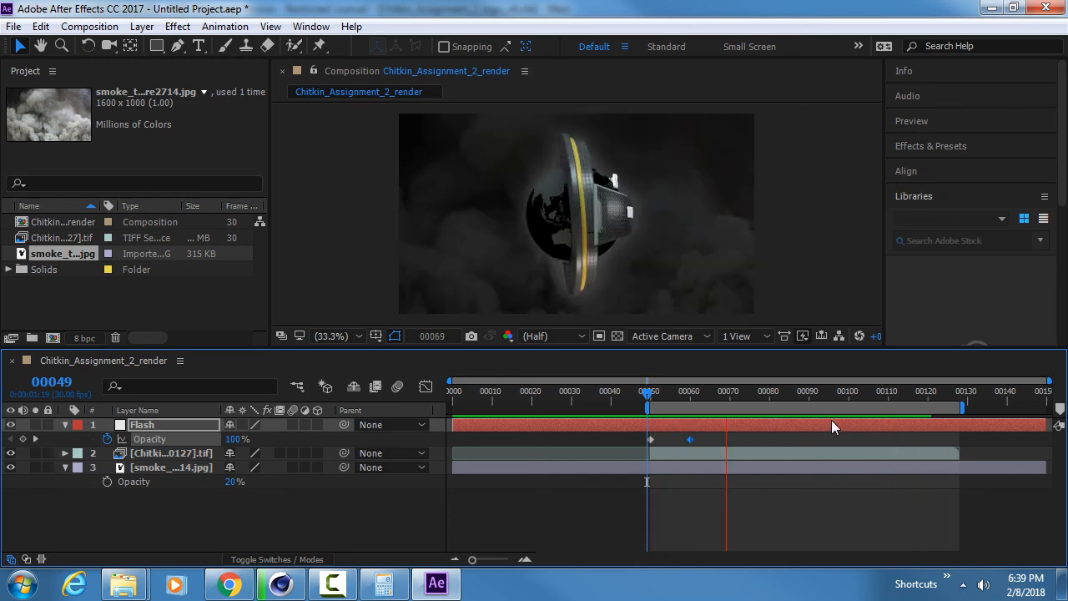
key(space)
drag(833, 391, 953, 388)
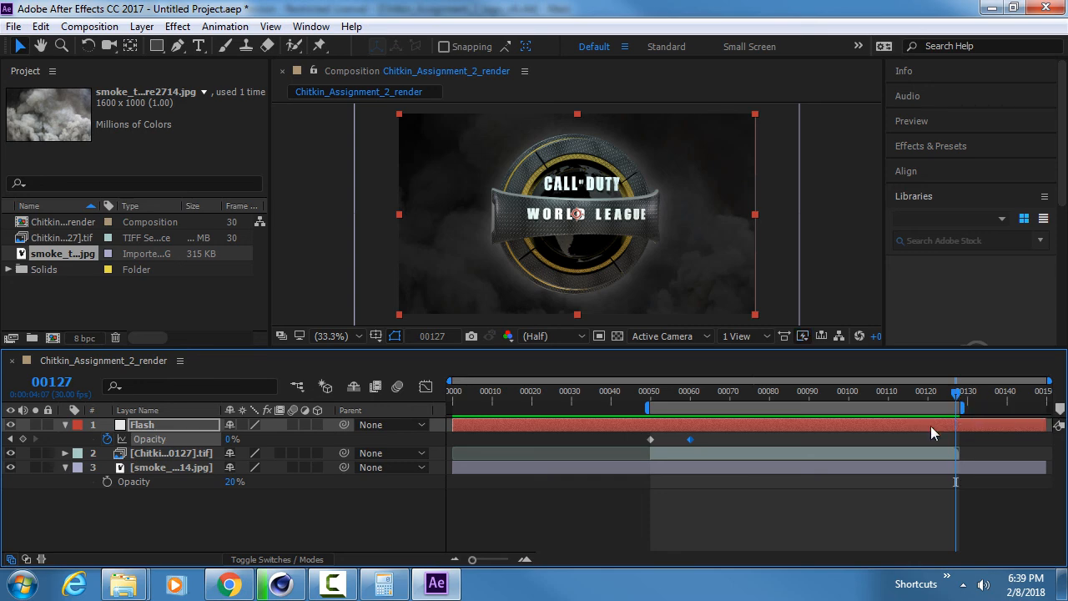
drag(958, 392, 773, 389)
drag(810, 358, 924, 365)
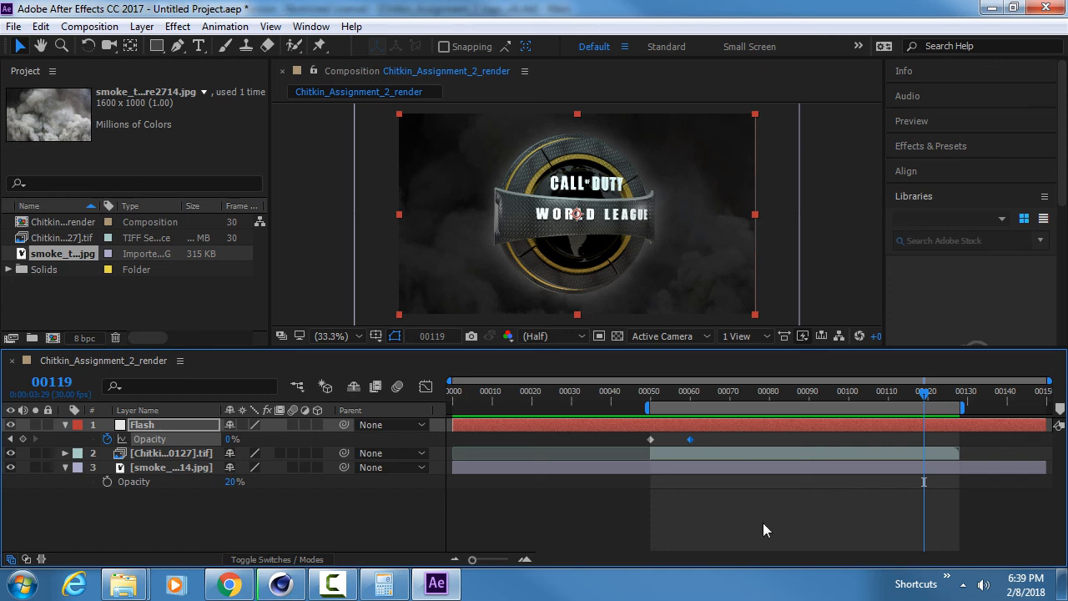
- Save the project as Chitkin_Assignment_2 in the Assignment_2 folder under Chitkin_W18 on the P: drive
click(13, 26)
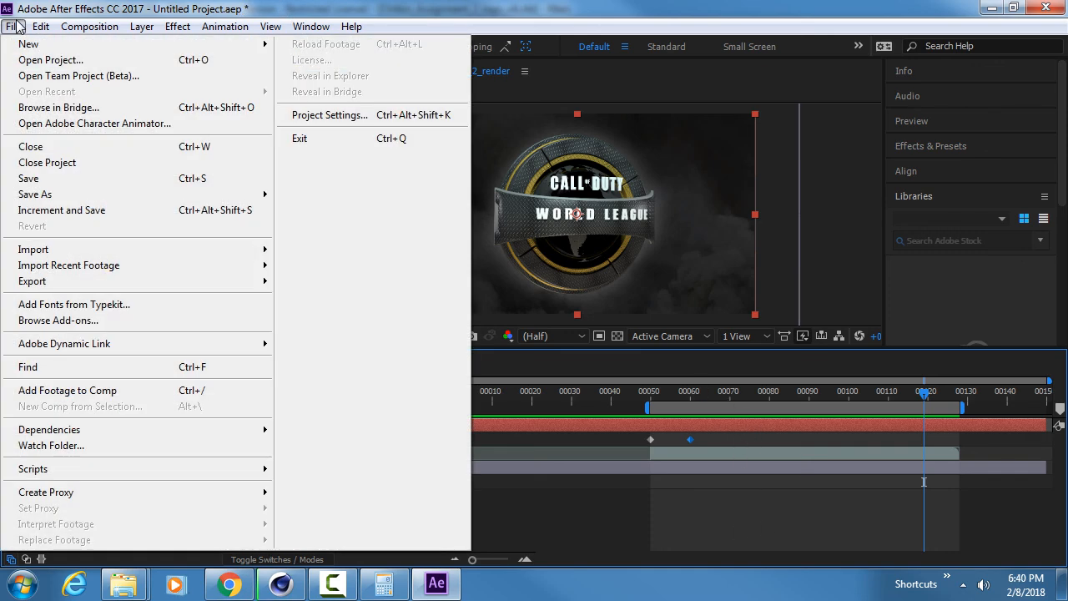
click(68, 180)
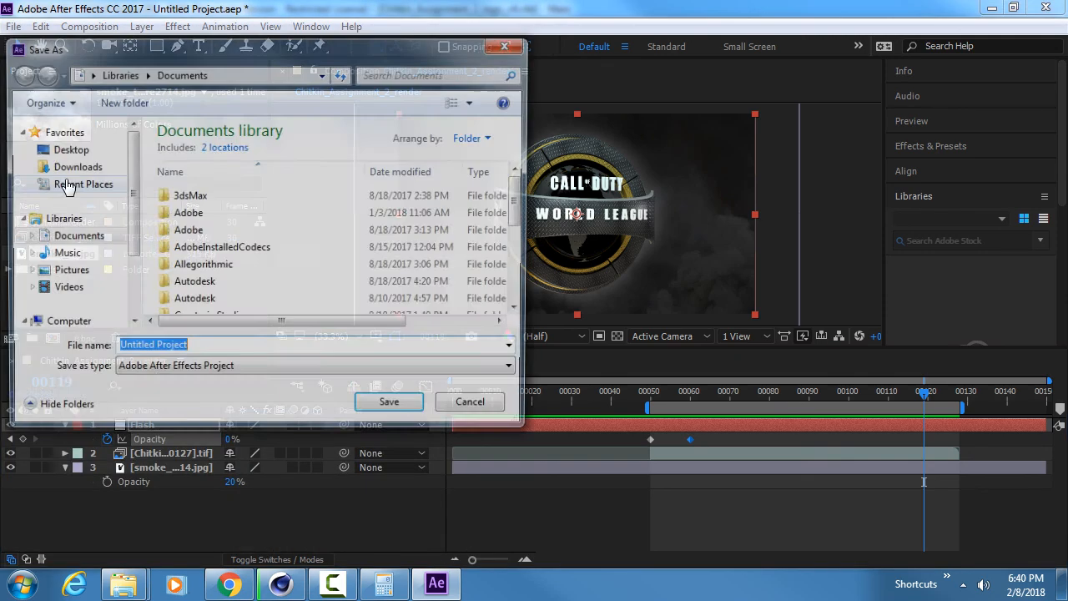
click(80, 264)
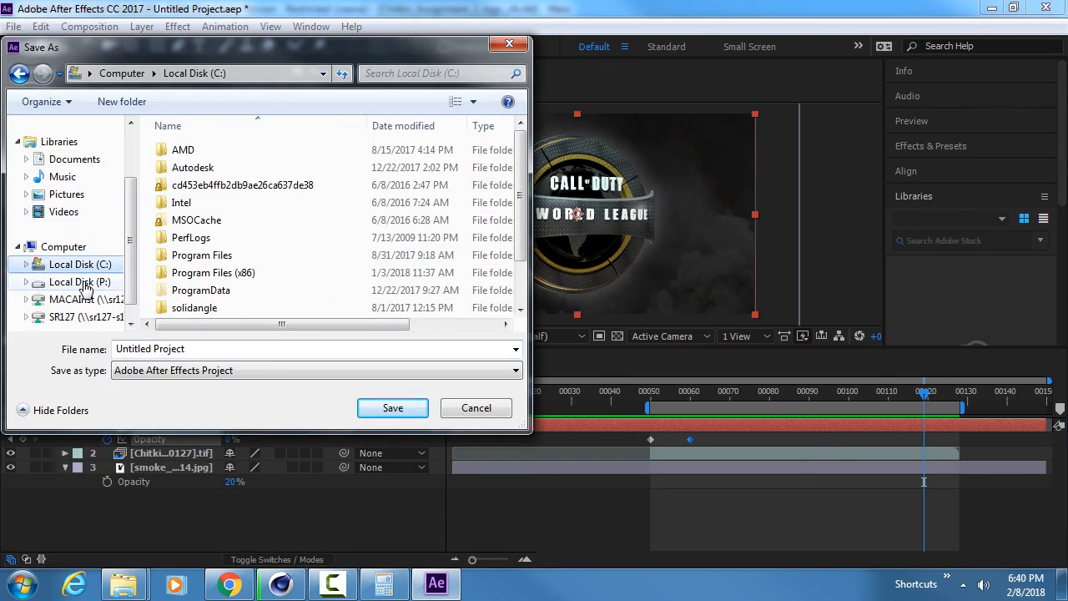
click(79, 282)
double_click(231, 167)
click(247, 168)
double_click(247, 168)
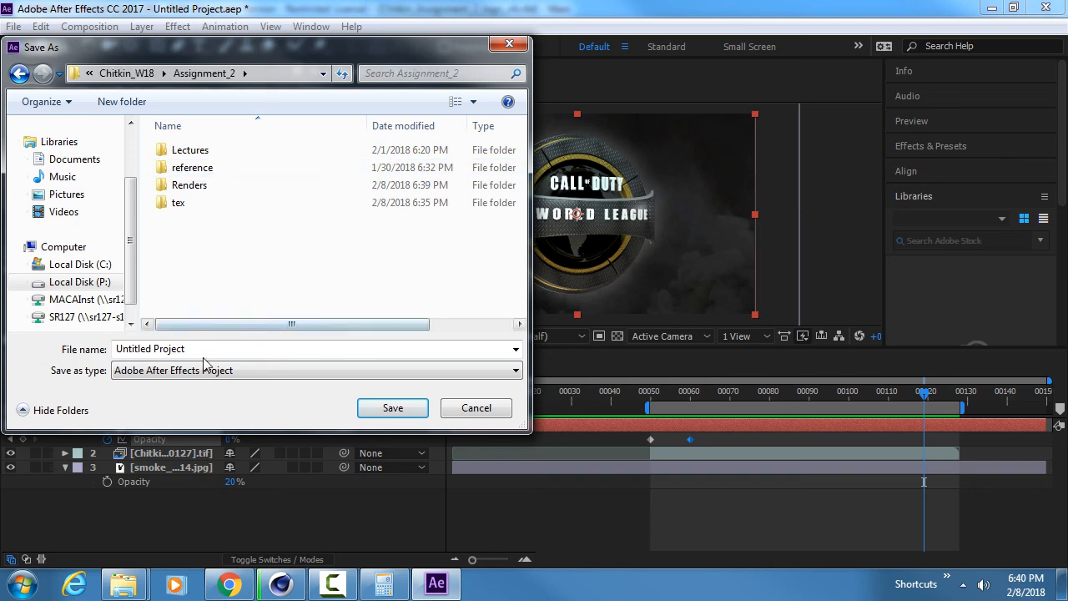
text(Chitki)
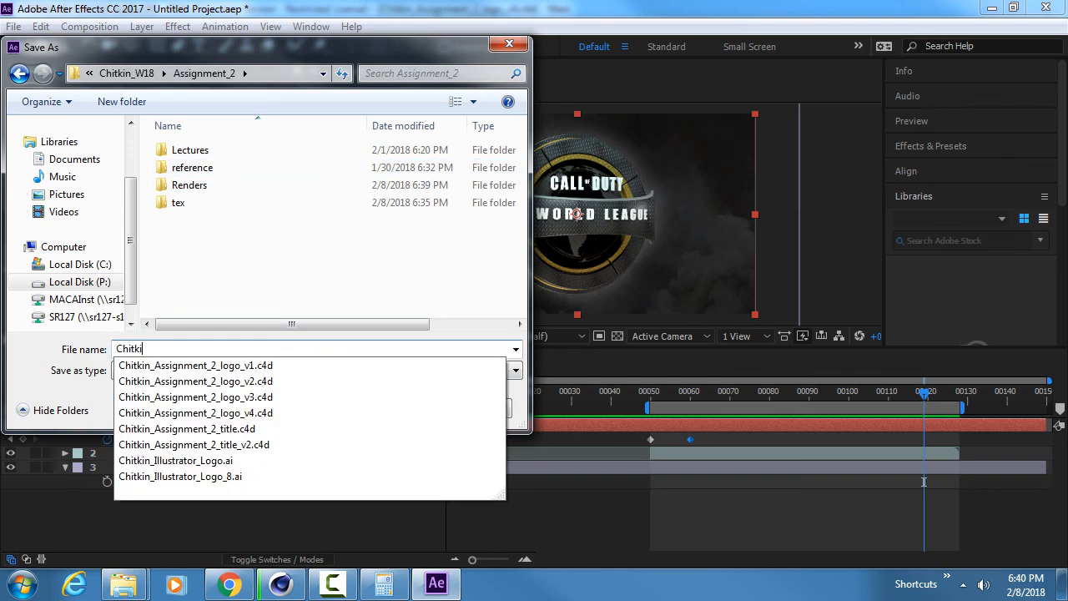
text(n_Assignment)
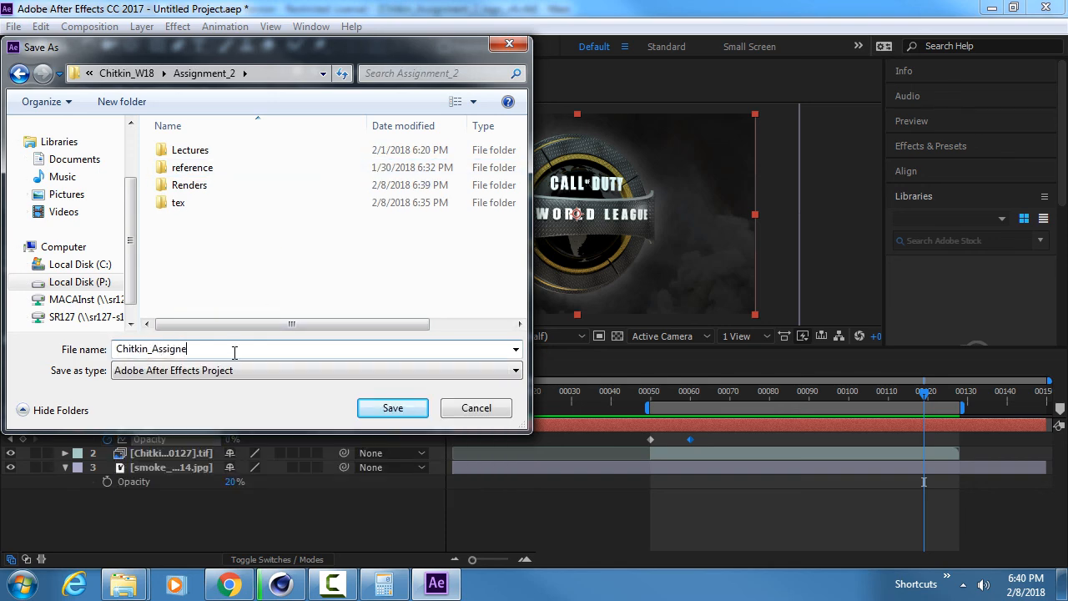
text(_2_)
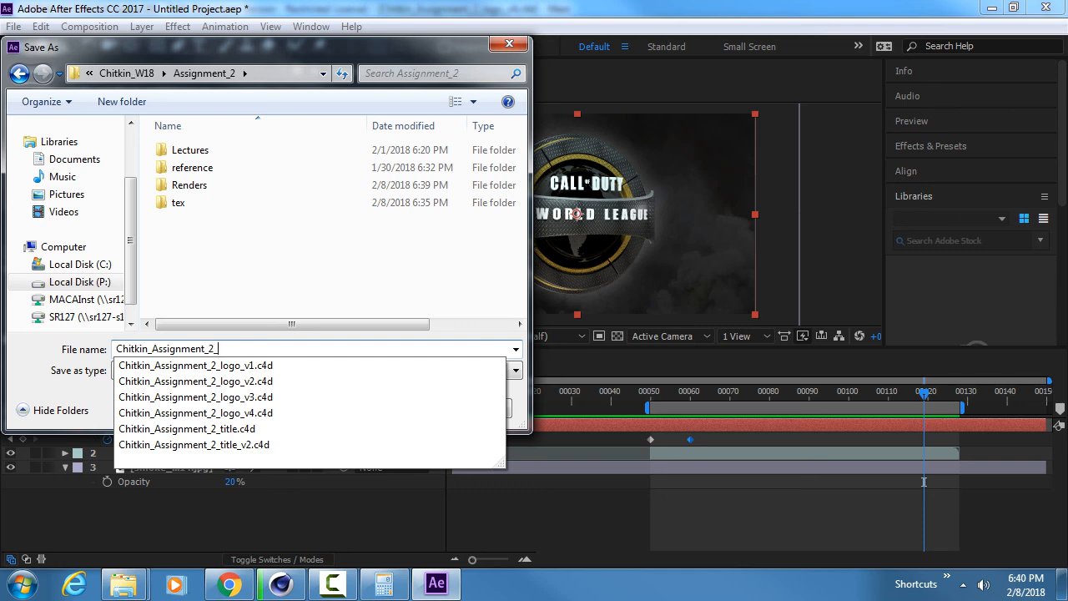
key(Return)
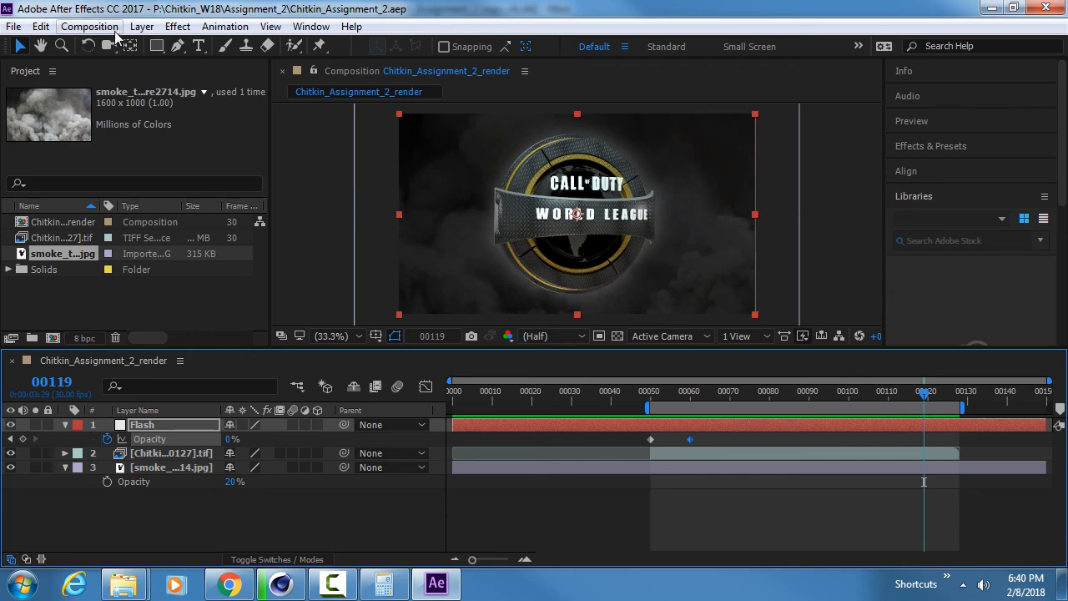
- Switch to Cinema 4D to check the logo render's progress in the Picture Viewer, and return to After Effects
click(280, 584)
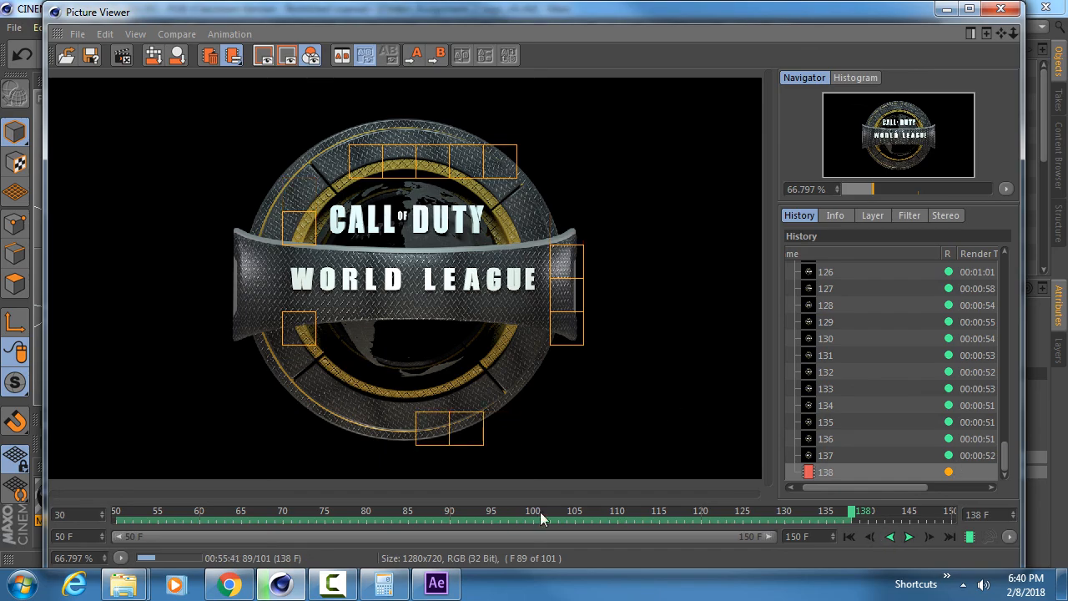
click(436, 584)
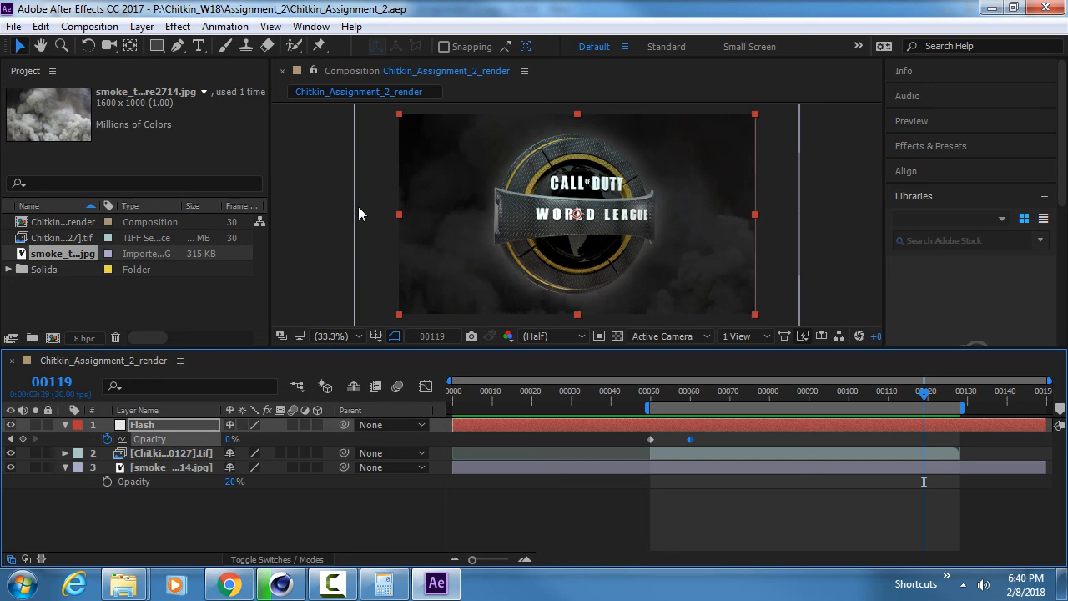
click(89, 26)
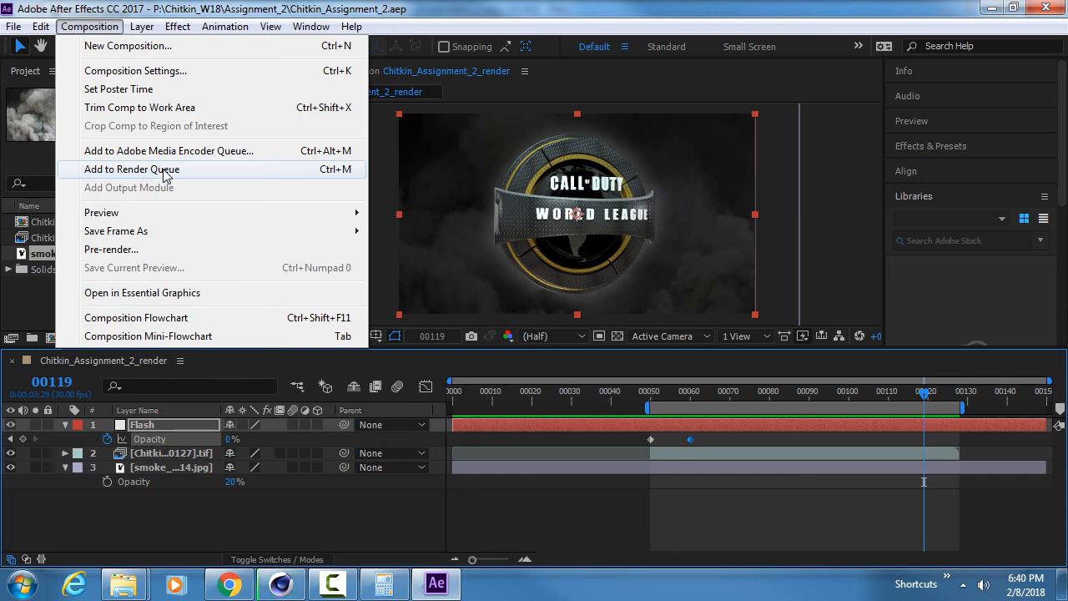
click(179, 526)
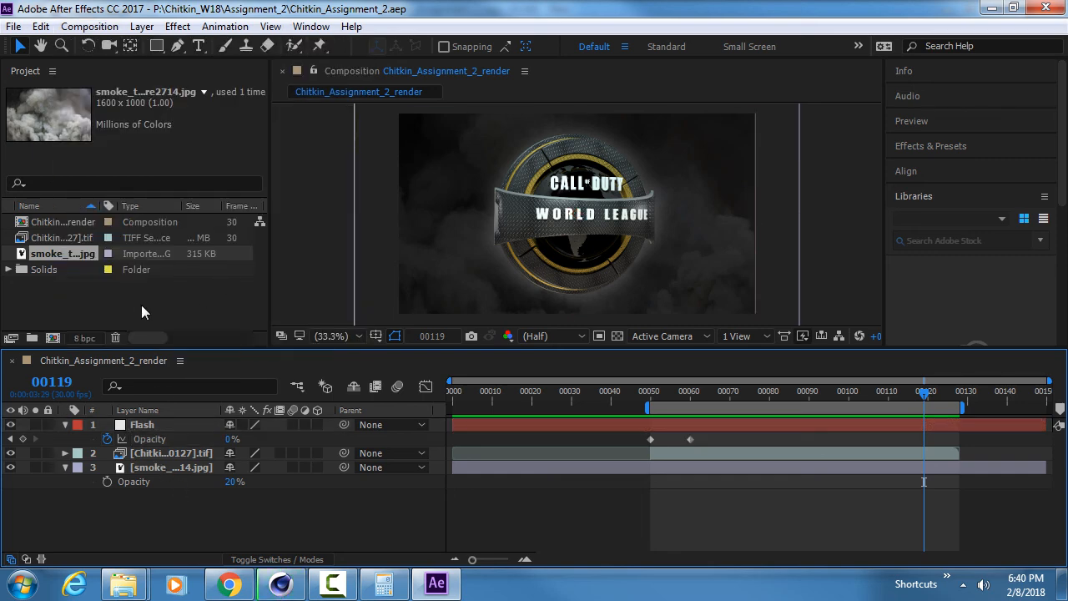